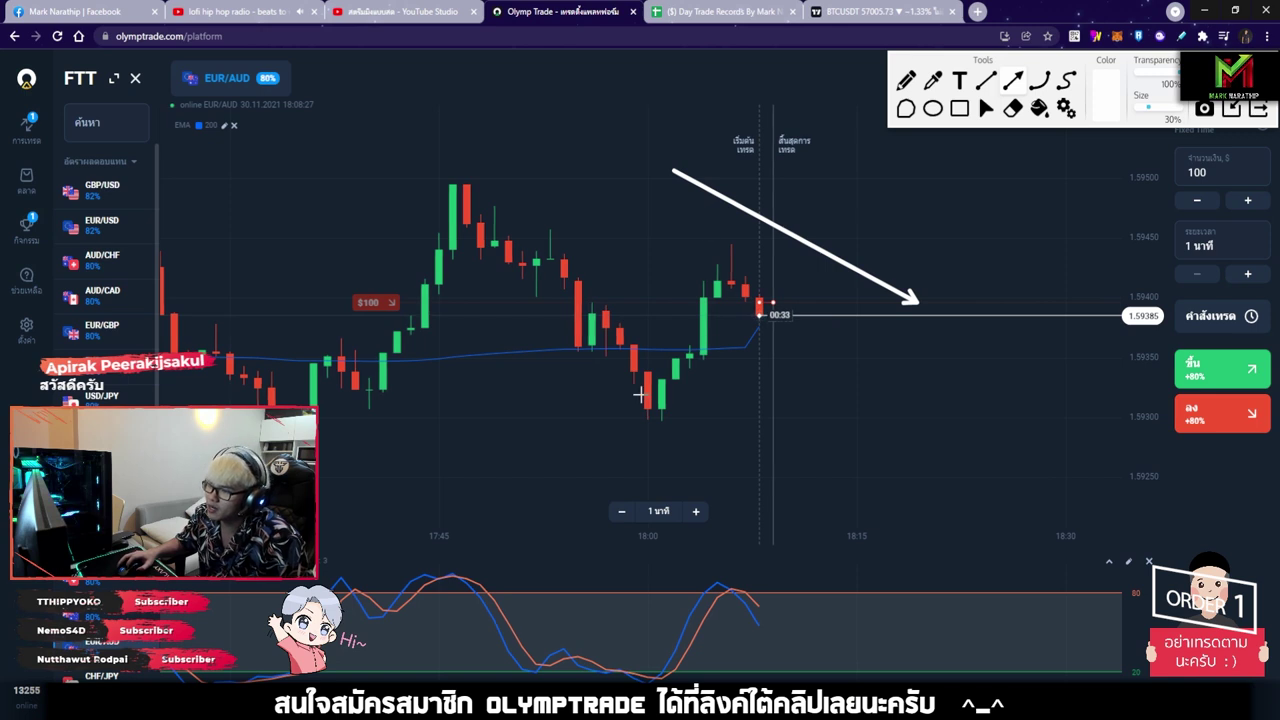
- Annotate the EUR/AUD chart with an upward arrow from the 18:00 low to the recent peak and downward arrows beyond the latest candles
left_click_drag(650, 410, 724, 264)
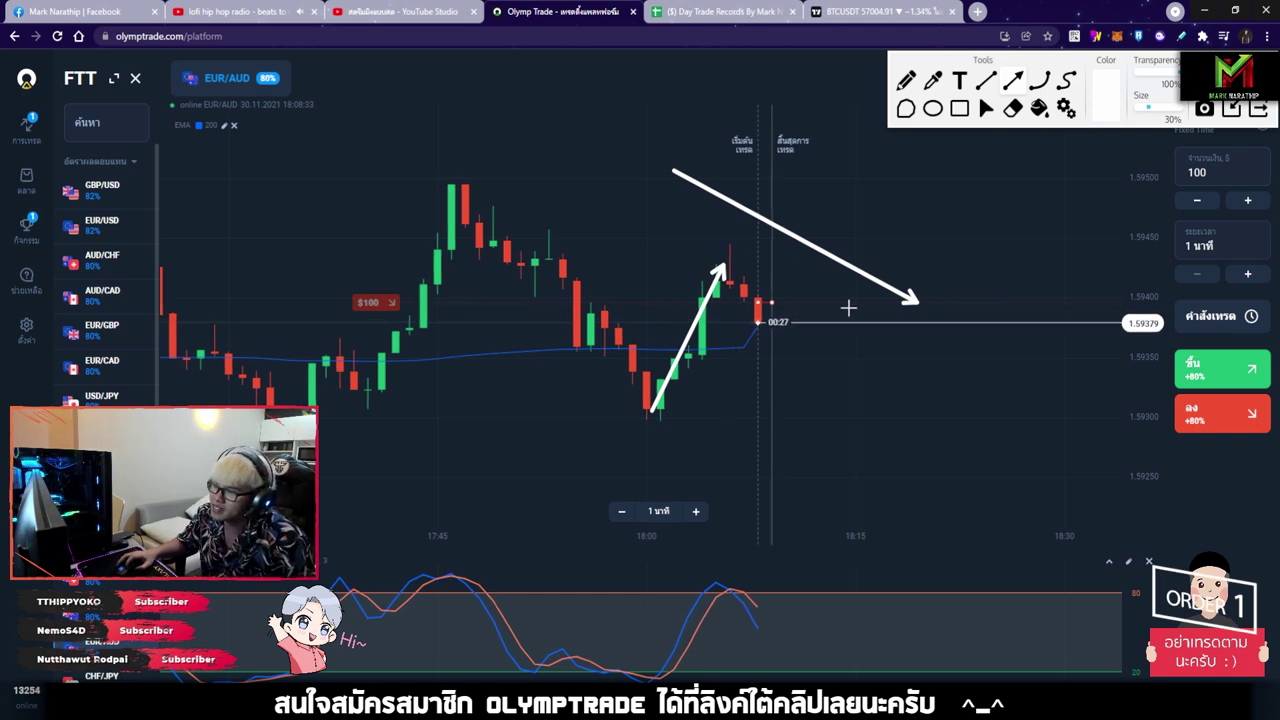
left_click_drag(789, 297, 825, 358)
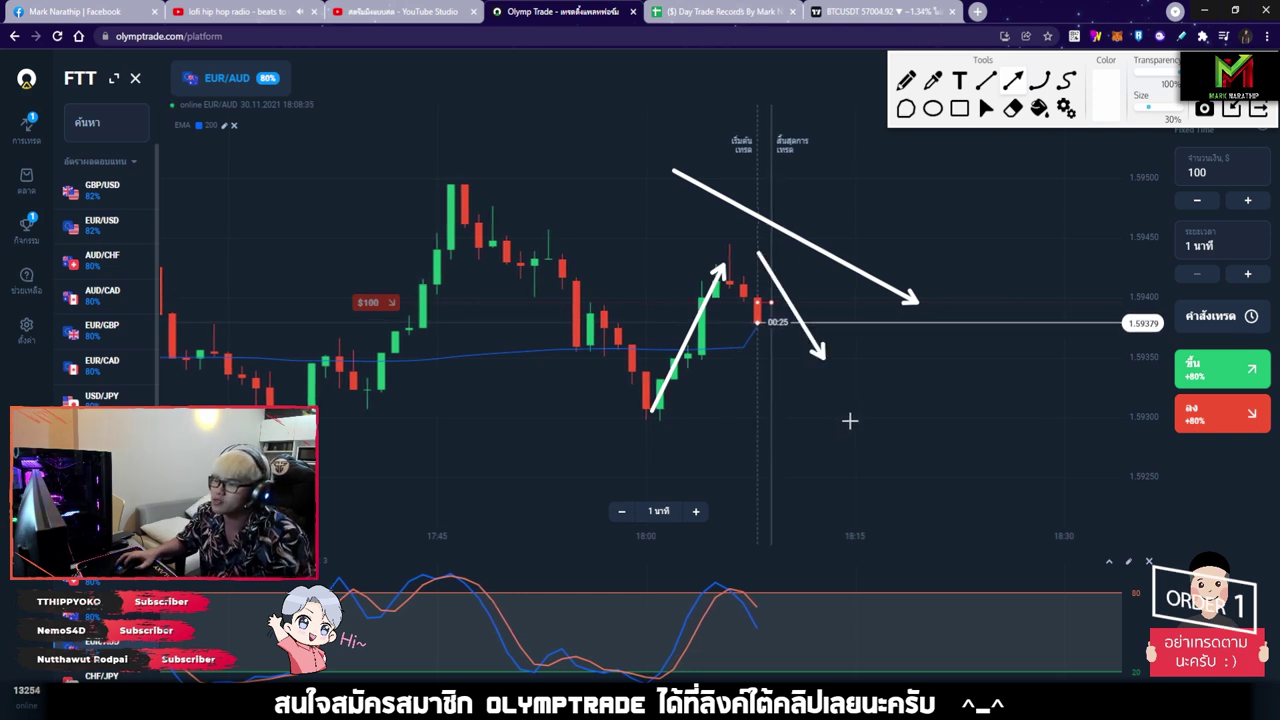
left_click_drag(680, 156, 952, 295)
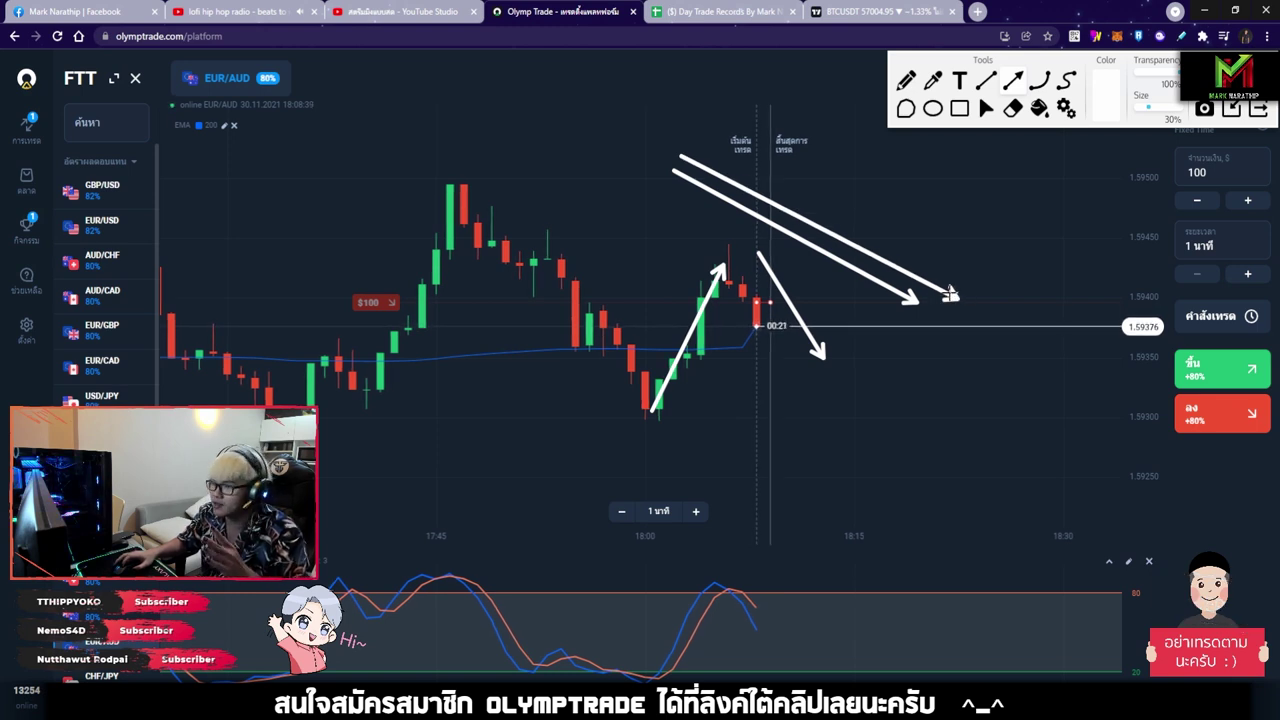
left_click_drag(776, 252, 862, 365)
- Draw downward arrows over the oscillator's crossover and towards the candles at the recent EUR/AUD peak, and leave drawing mode
left_click_drag(728, 550, 793, 606)
left_click_drag(680, 558, 722, 630)
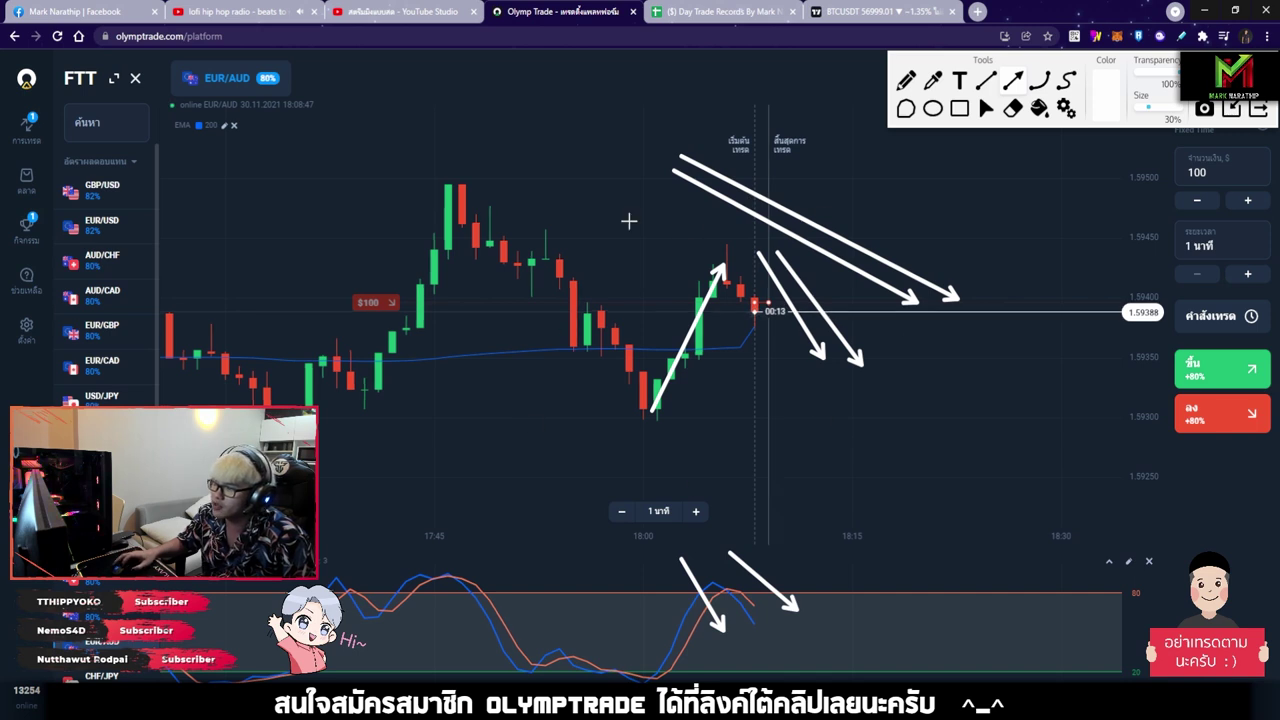
left_click_drag(650, 178, 722, 243)
mouse_move(624, 196)
left_mouse_down()
mouse_move(655, 219)
mouse_move(680, 275)
left_mouse_up()
left_click_drag(600, 234, 686, 302)
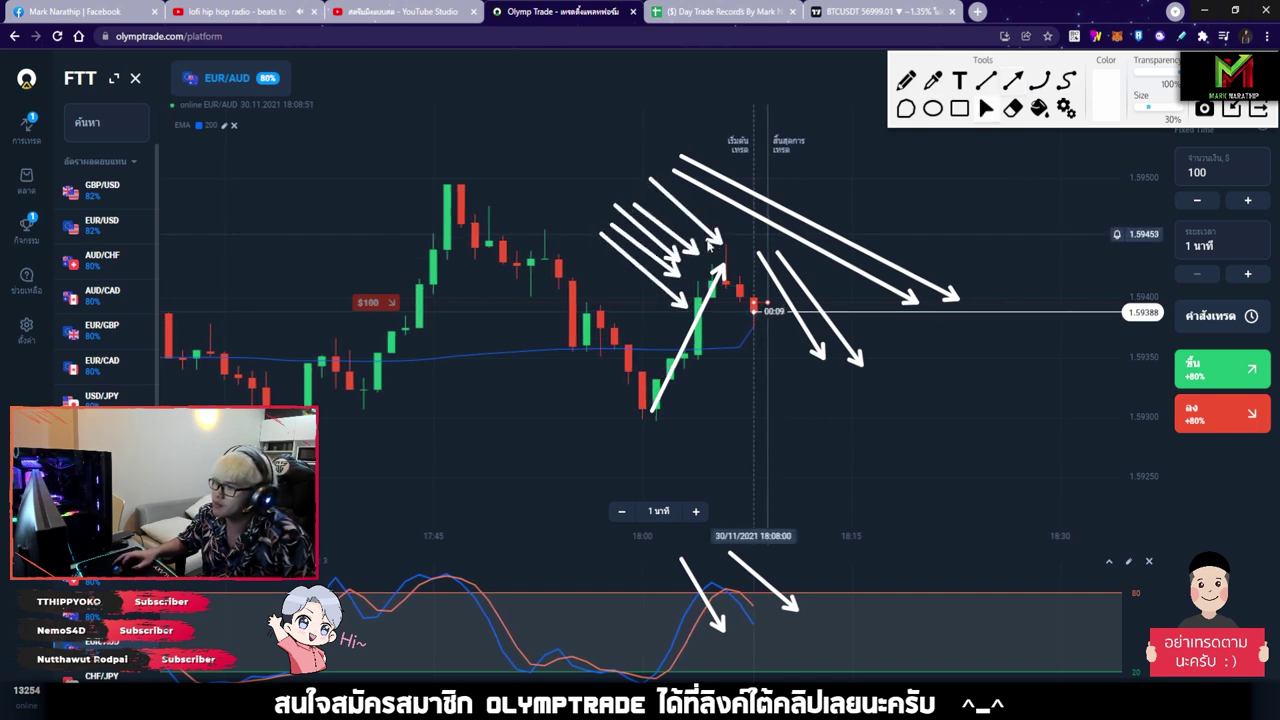
left_click(984, 110)
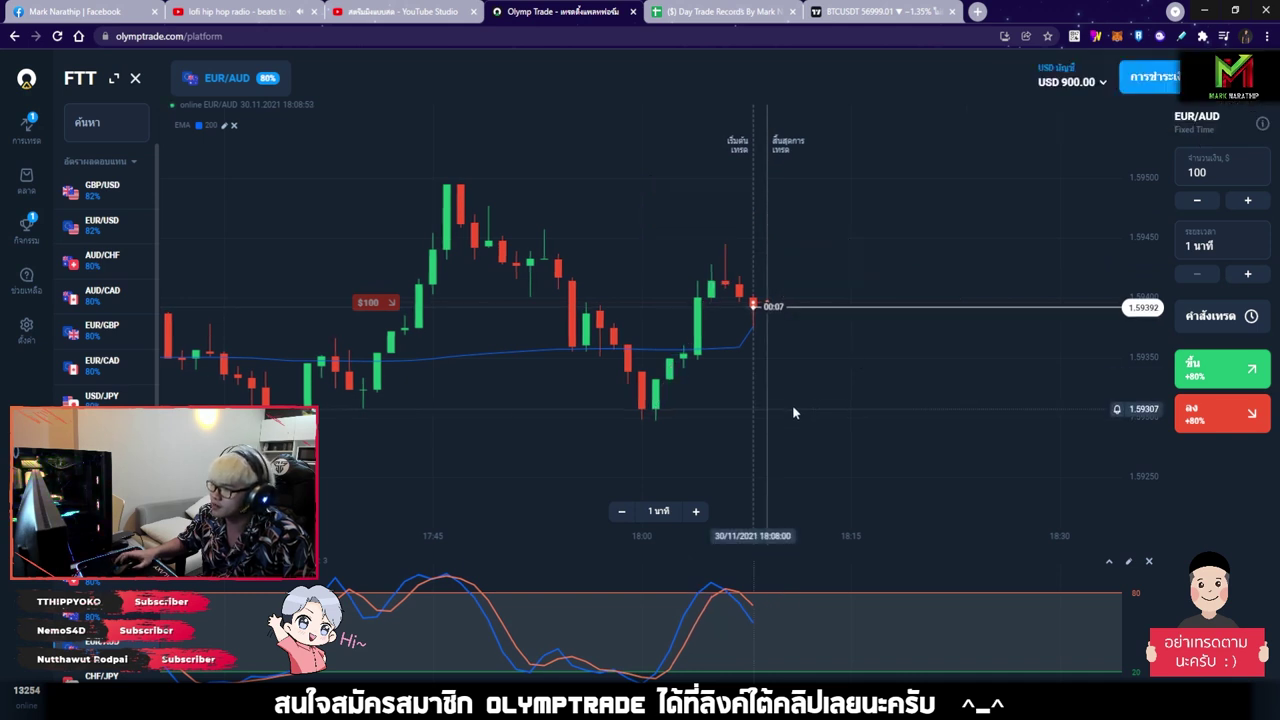
- Examine the latest EUR/AUD candles as the open trade reaches its expiry
scroll(780, 391, "up", 5)
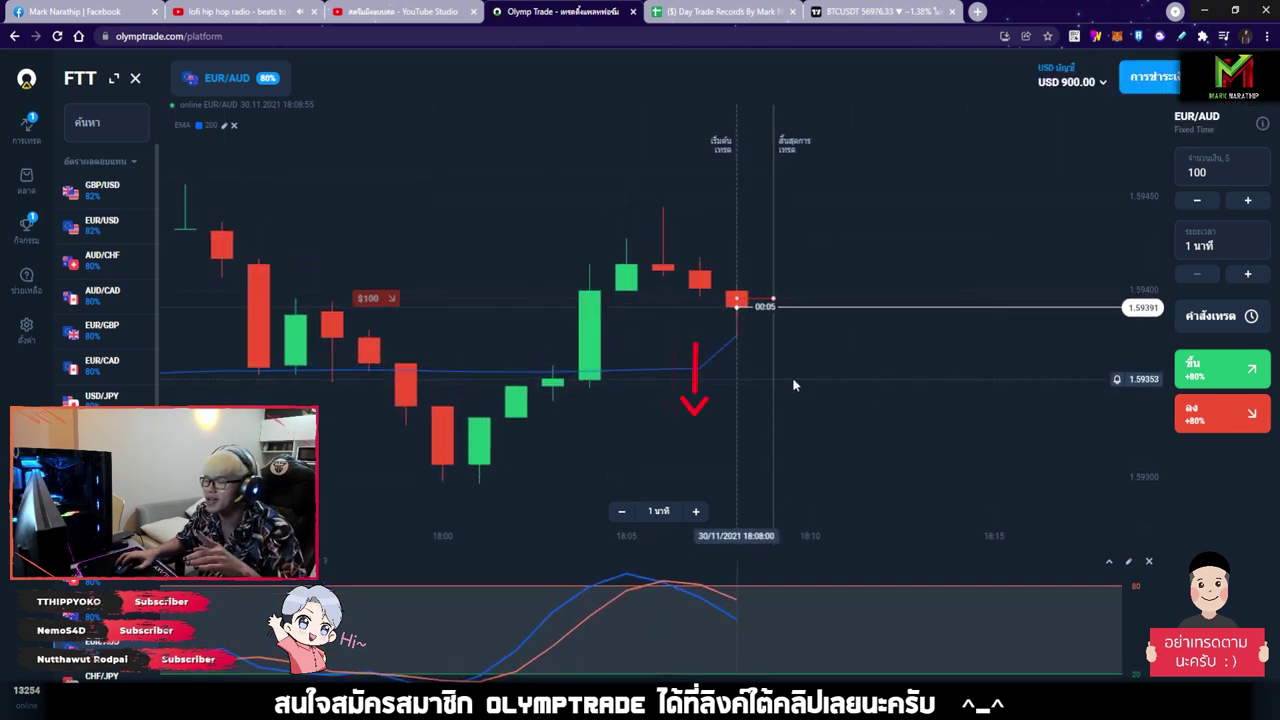
scroll(792, 381, "up", 2)
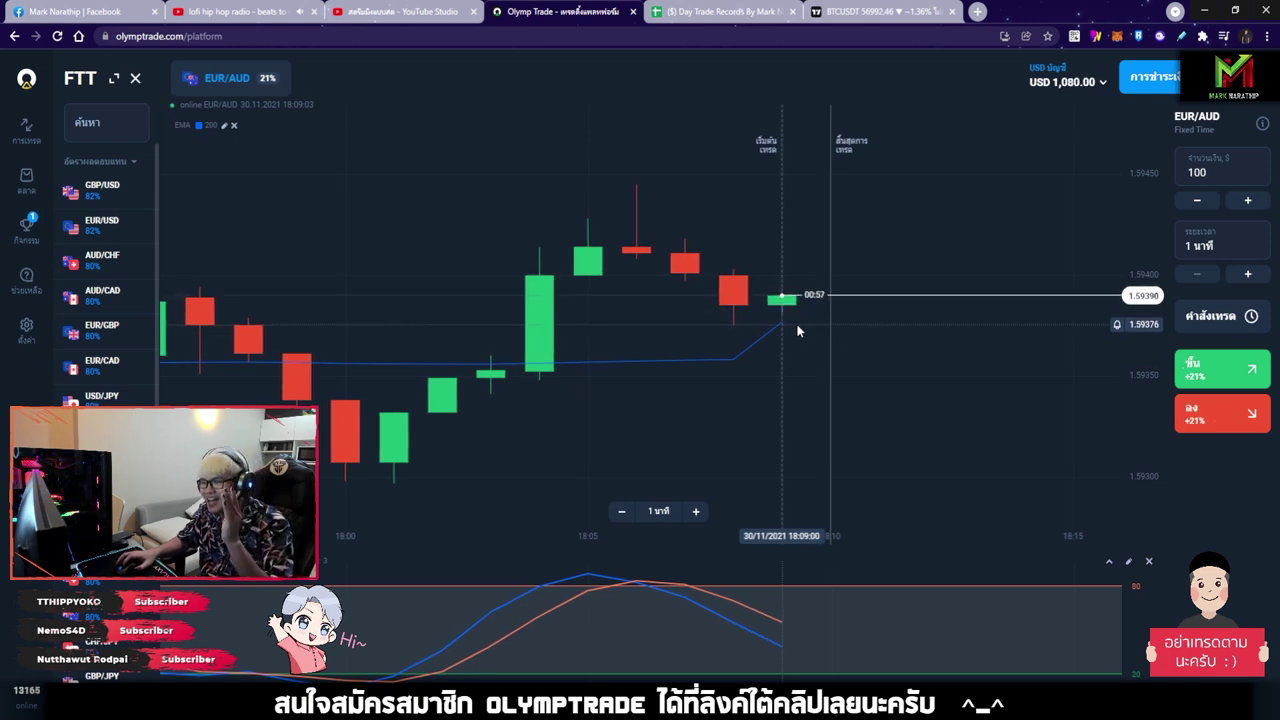
scroll(805, 308, "down", 2)
scroll(805, 308, "down", 2)
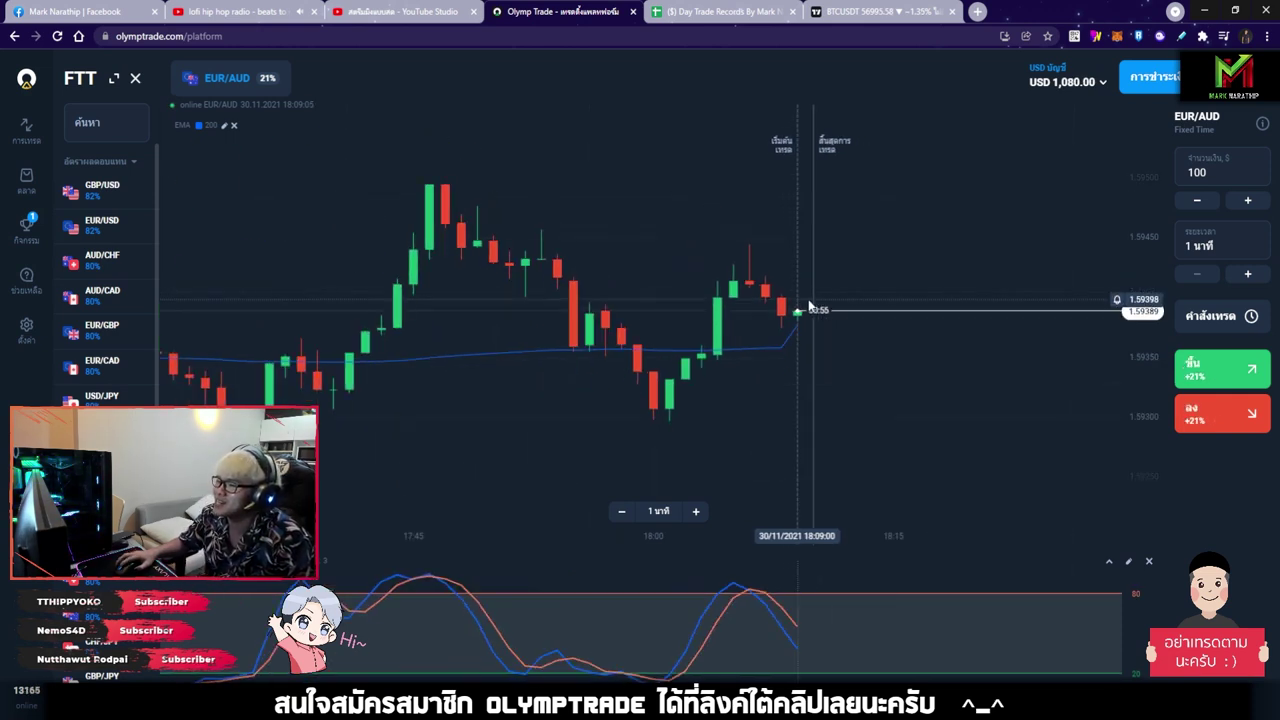
scroll(811, 303, "up", 2)
- Switch to the Google Sheets trade record and log trade 1 with size 100, result ชนะ and profit 80%
left_click(720, 11)
left_click(412, 313)
type("100")
key("Return")
left_click(510, 313)
double_click(510, 316)
left_click(510, 328)
left_click(648, 310)
type("80")
key("Return")
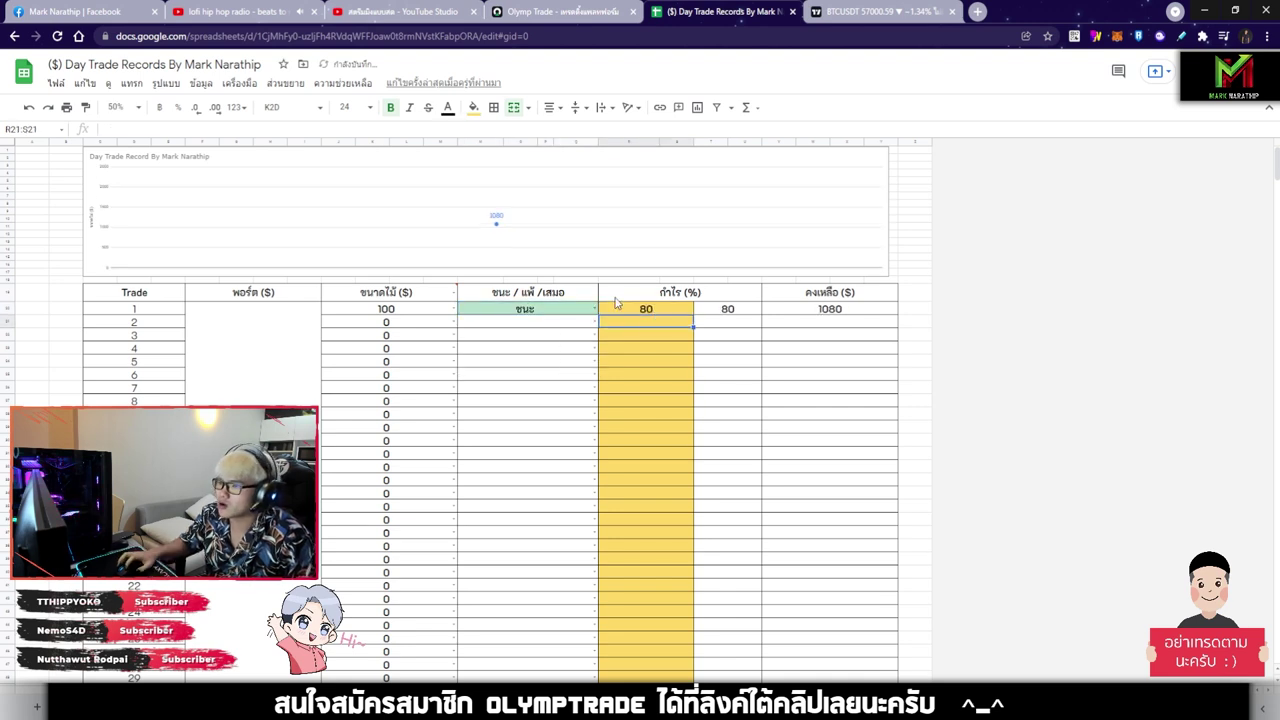
- Examine the totals row below the last trade in the day trade record
left_click(565, 16)
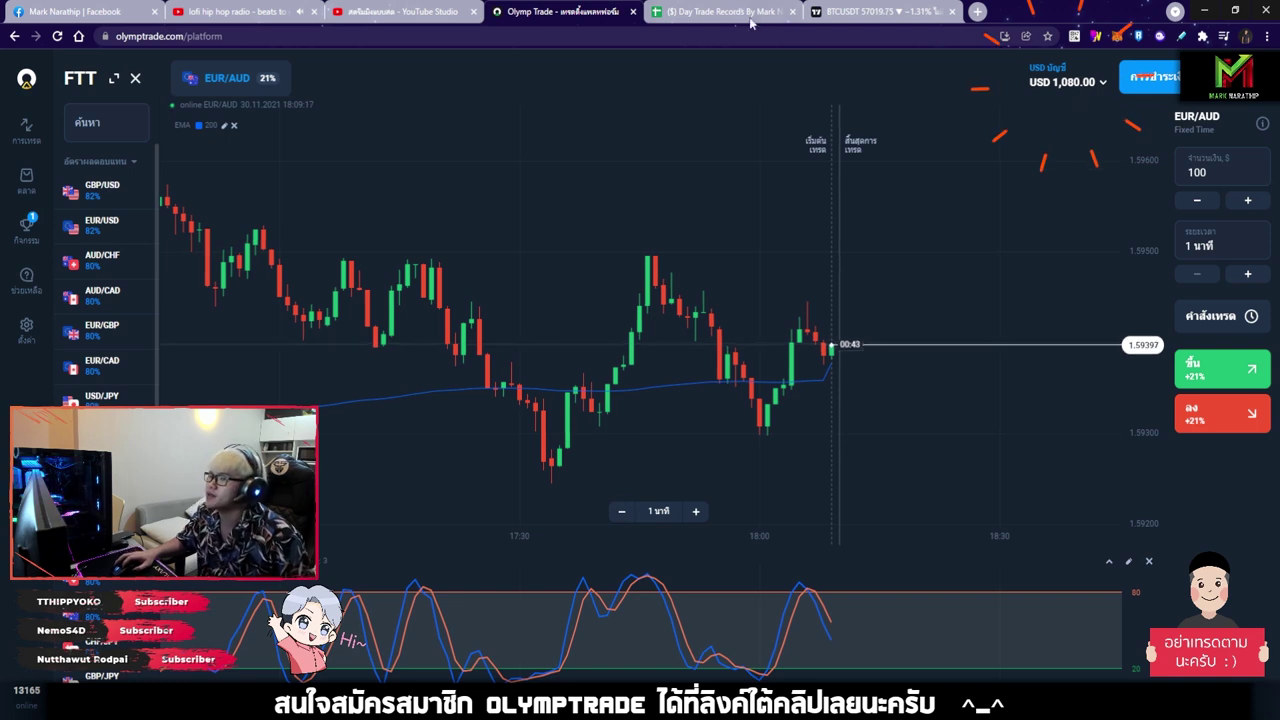
key("ctrl+Tab")
key("ctrl+Down")
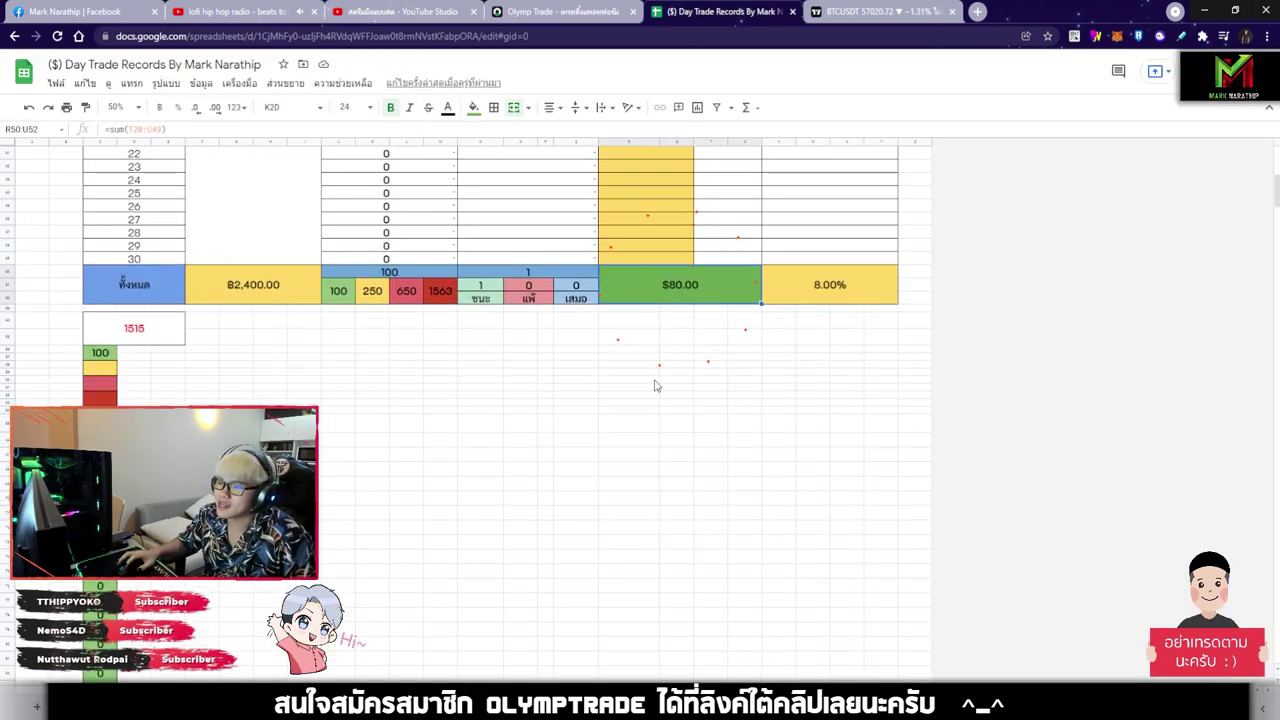
scroll(667, 389, "up", 1)
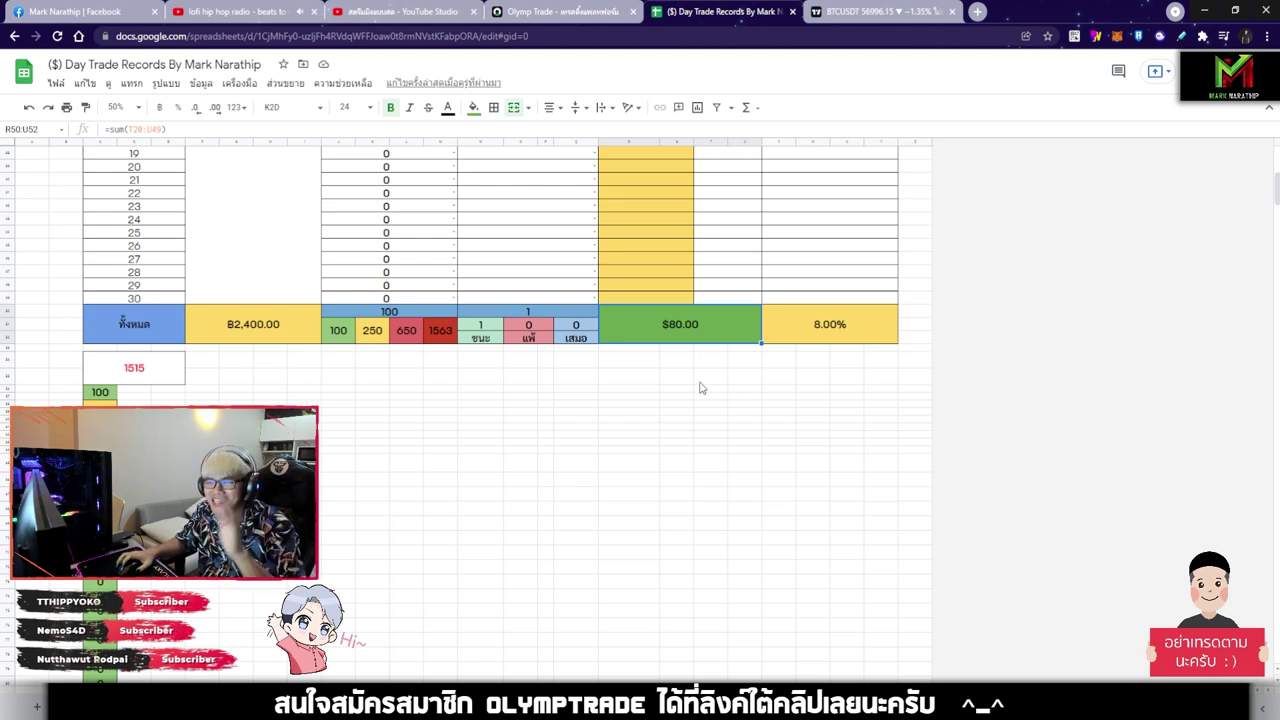
- Enter 100 as the trade size for trade 2
scroll(700, 388, "up", 3)
left_click(420, 232)
type("100")
left_click(491, 234)
scroll(566, 395, "up", 2)
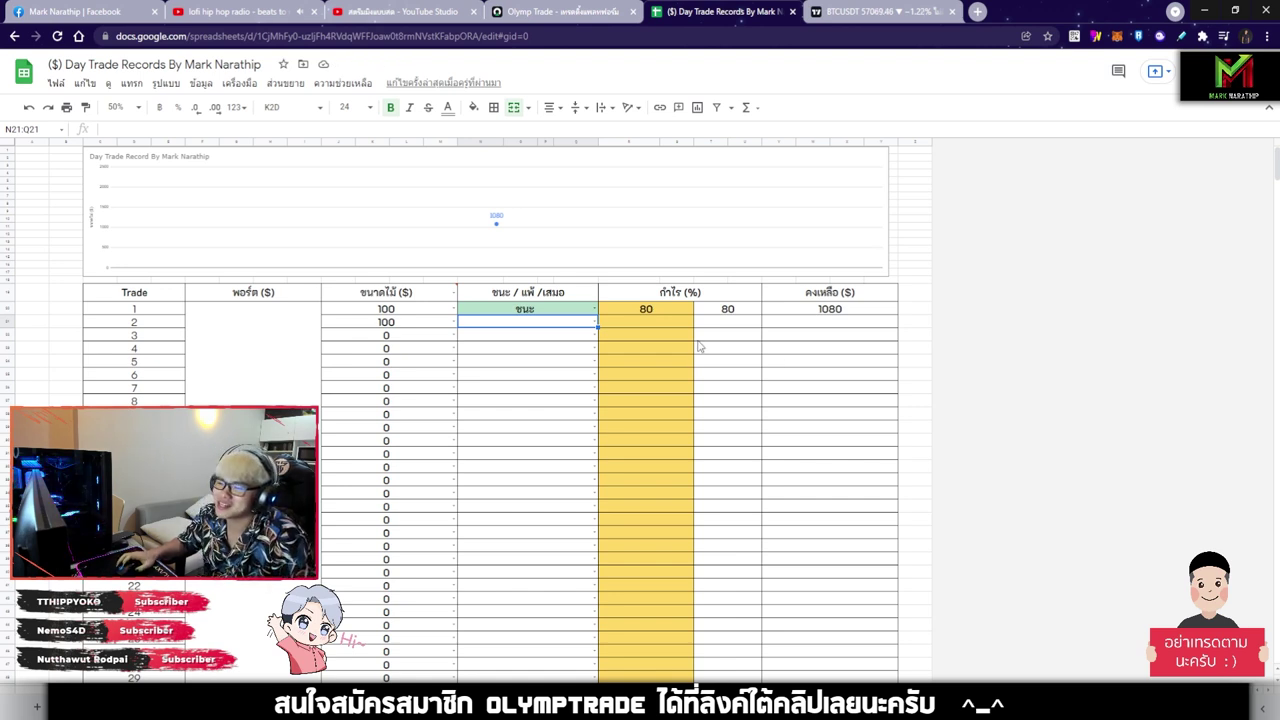
- Switch to Olymp Trade, open the CAD/CHF chart and place a 1-minute down trade with a $100 stake
left_click(560, 11)
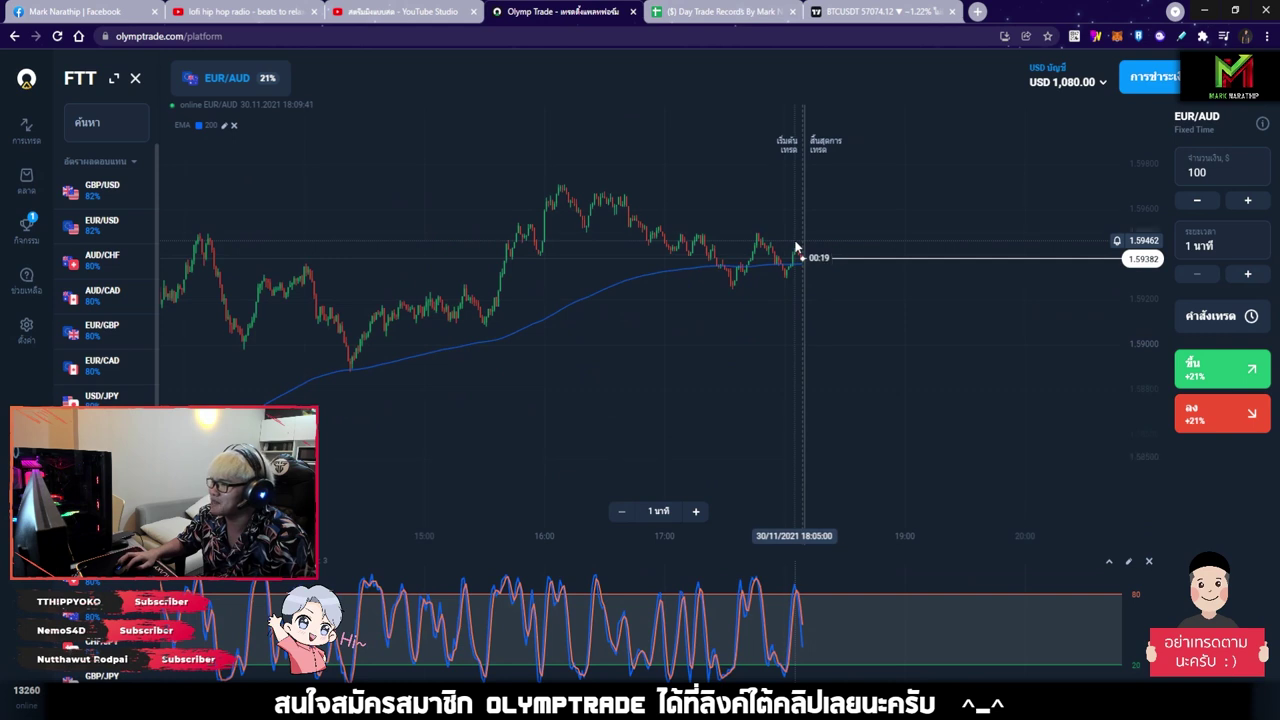
left_click(108, 190)
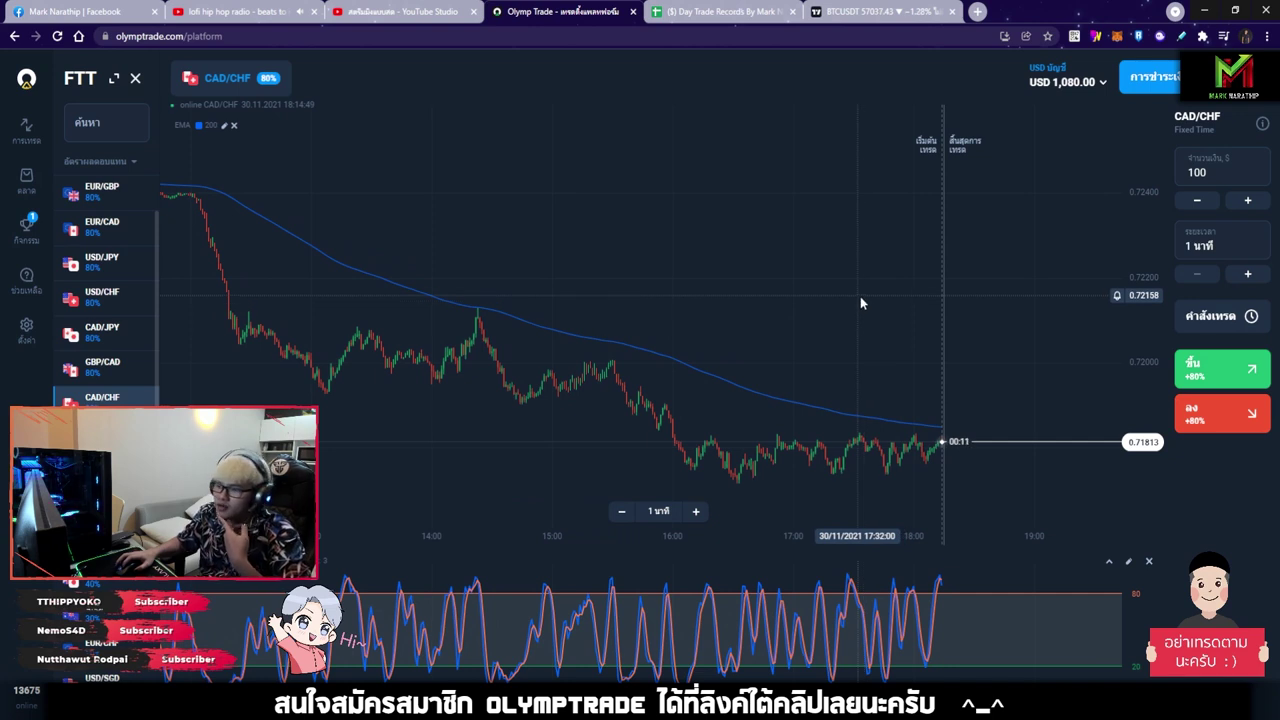
scroll(860, 303, "up", 8)
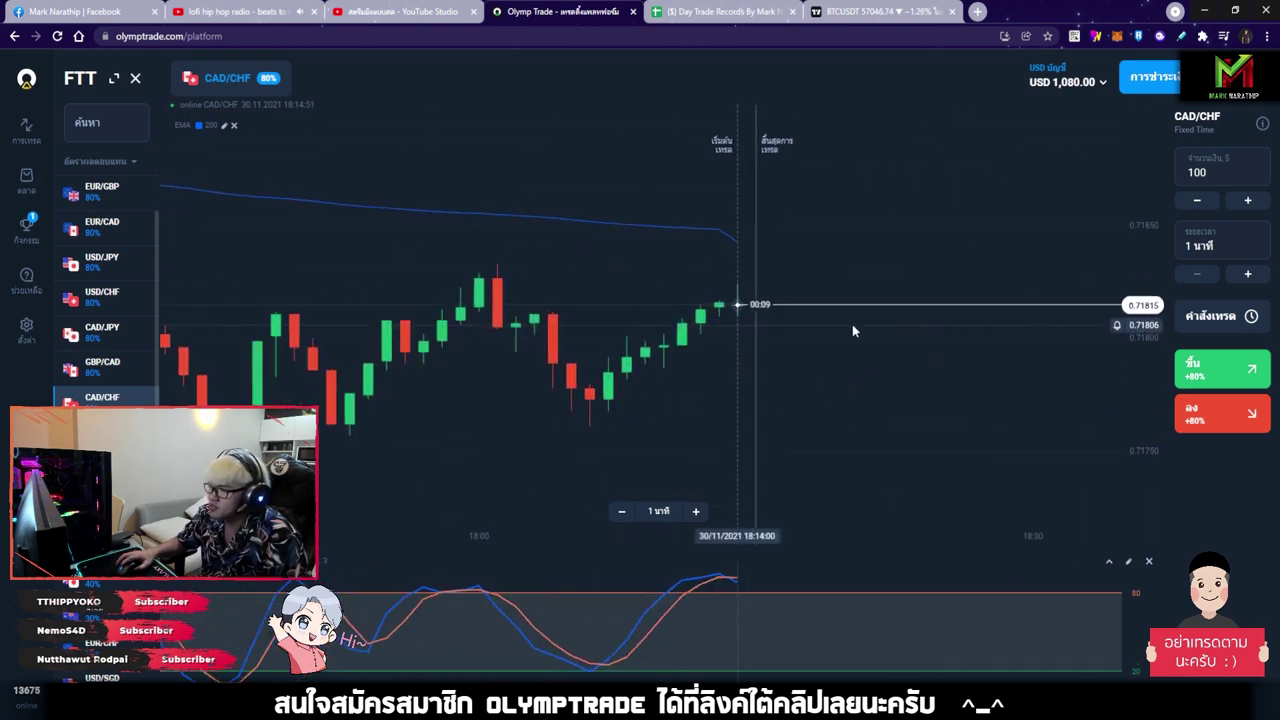
scroll(838, 305, "up", 2)
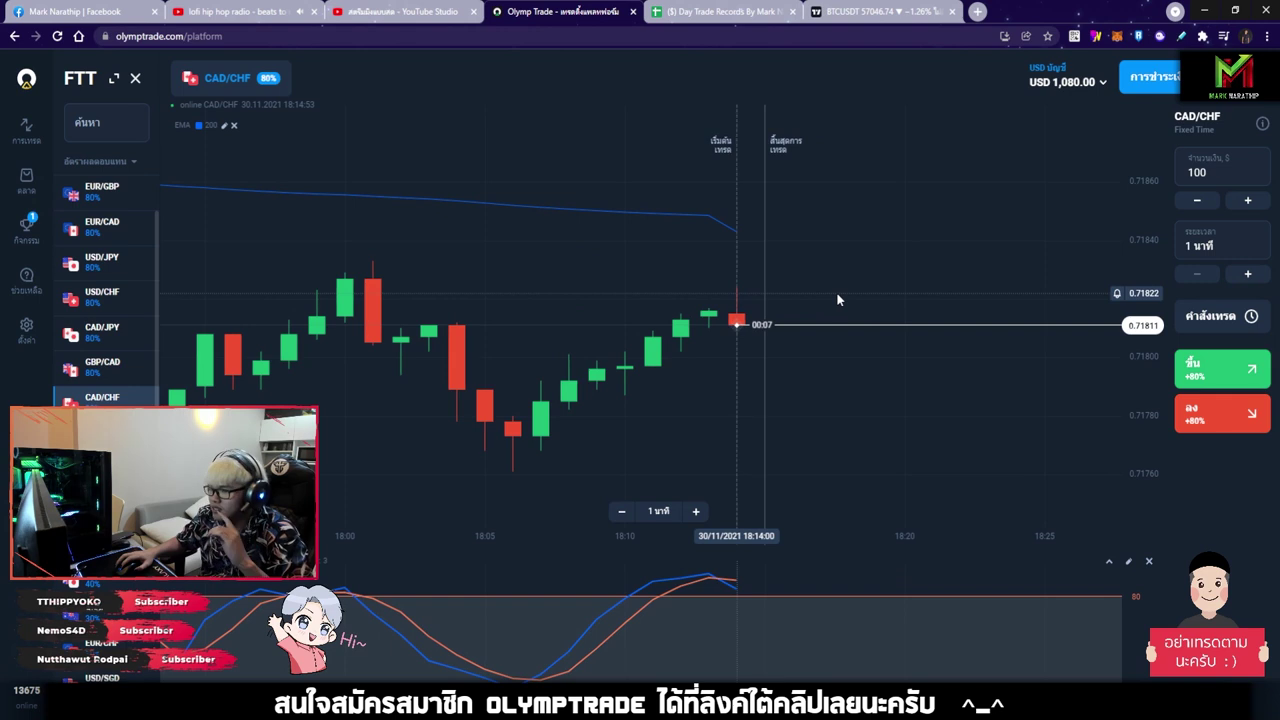
scroll(838, 300, "up", 2)
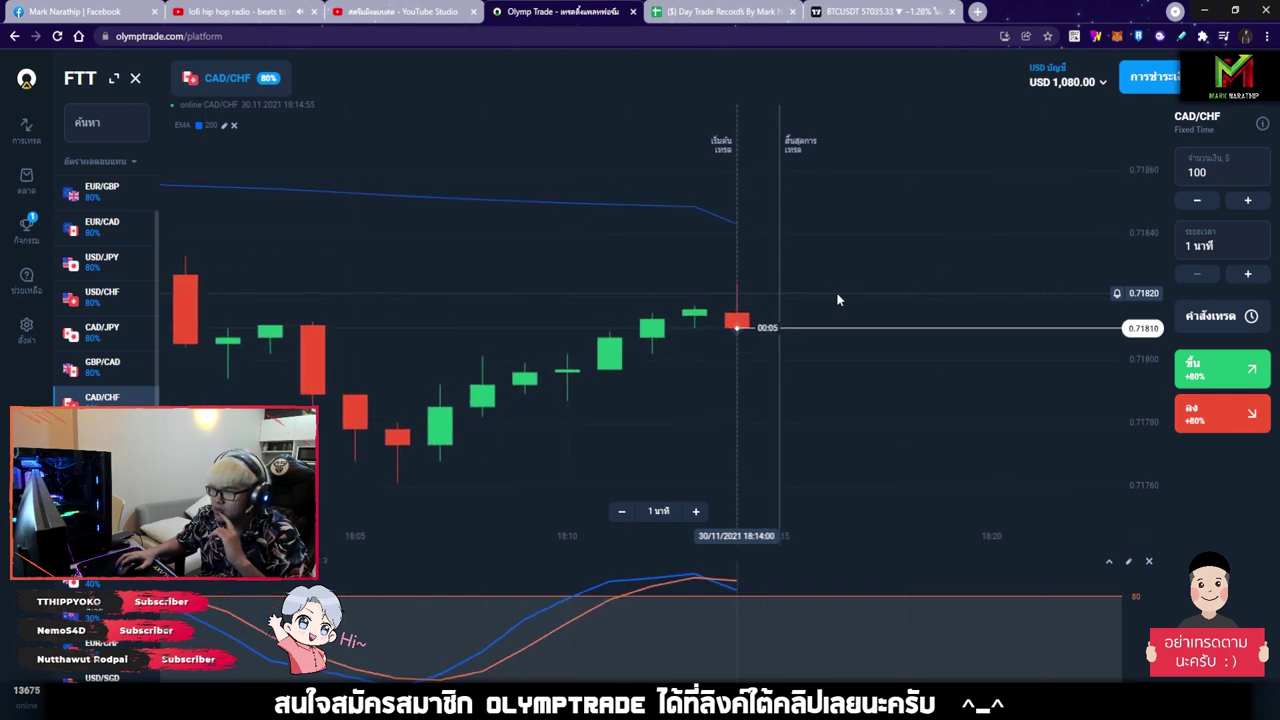
left_click(1222, 424)
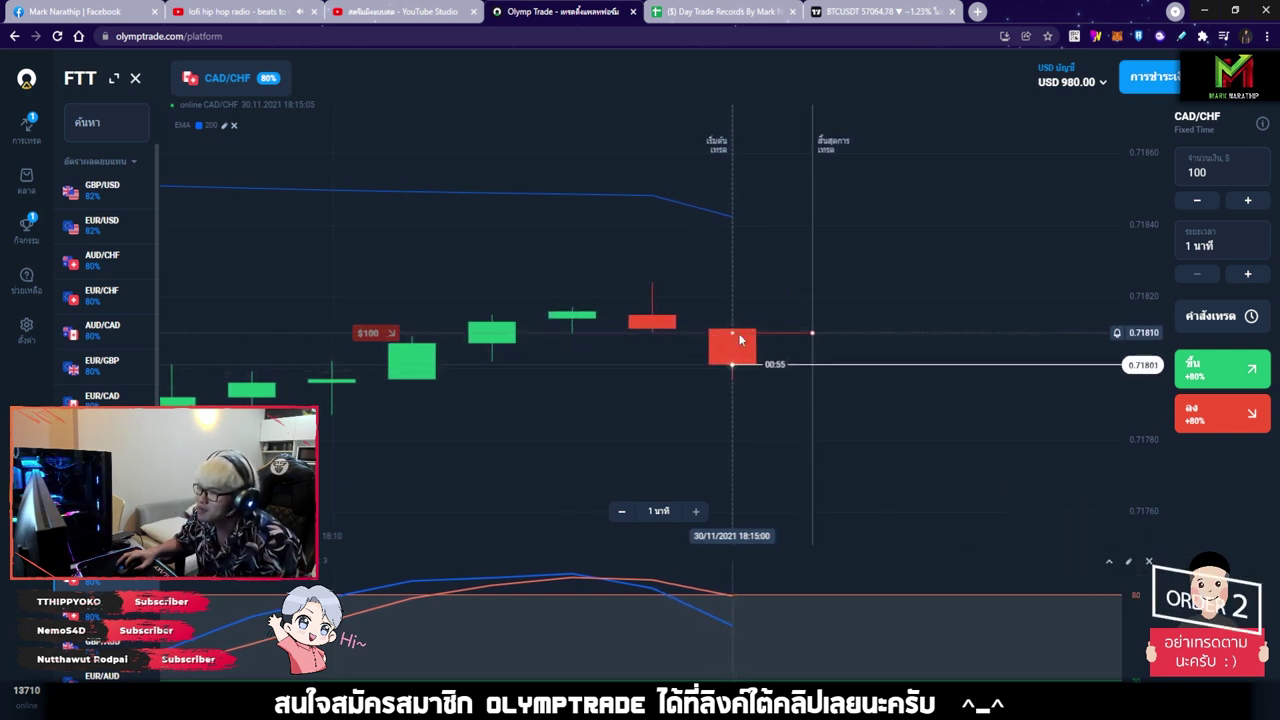
- Draw a long downward arrow along the overall CAD/CHF downtrend above the EMA 200 line, and leave drawing mode
scroll(762, 347, "down", 10)
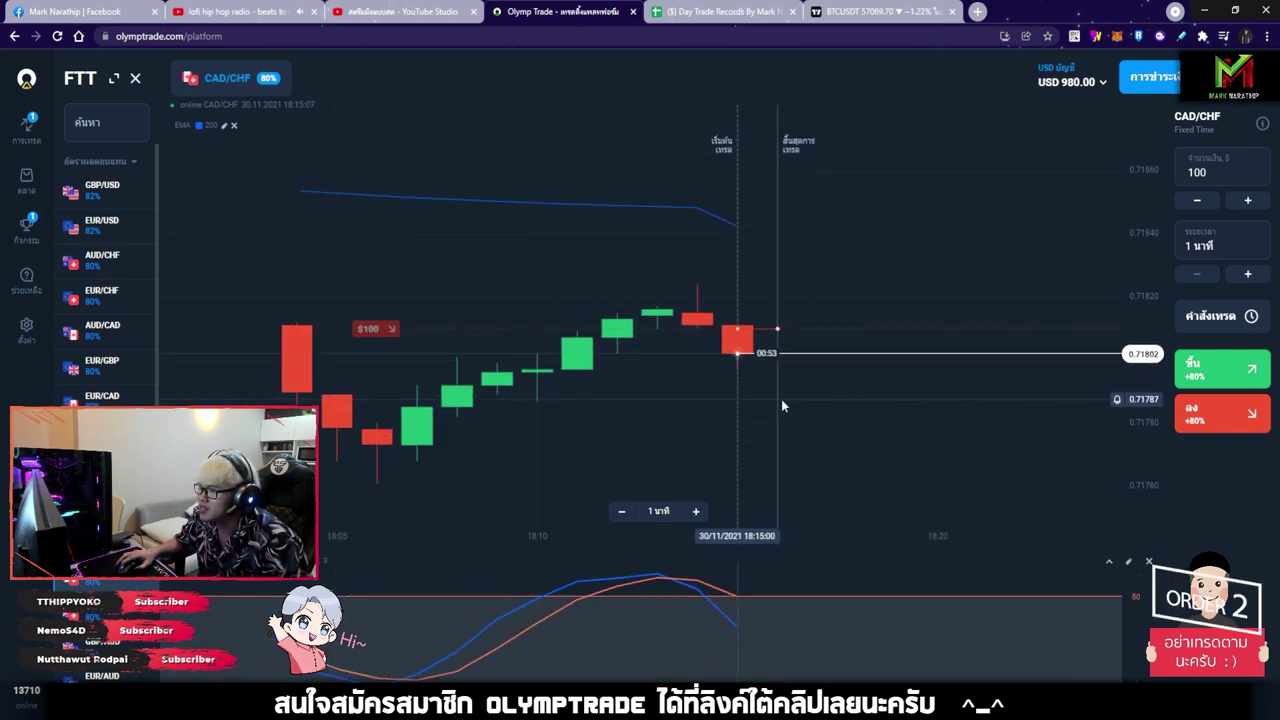
scroll(792, 341, "down", 3)
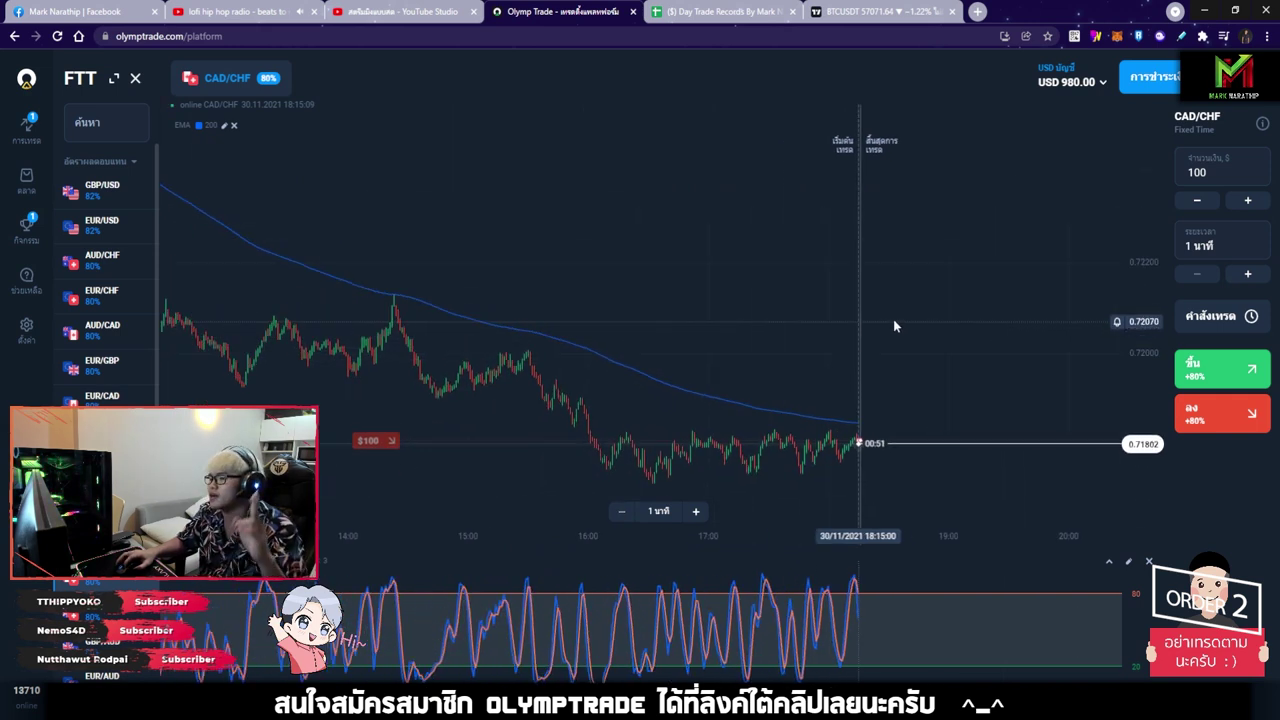
mouse_move(1020, 117)
left_click(1013, 80)
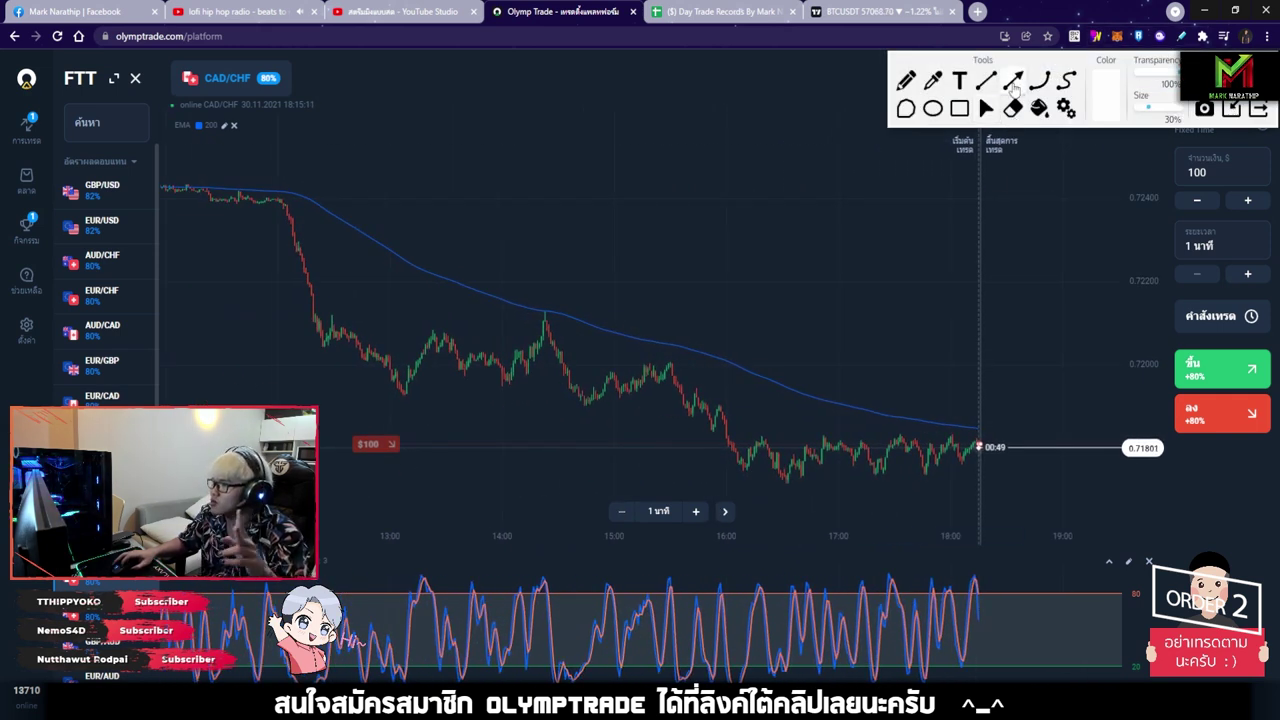
left_click_drag(250, 150, 1008, 421)
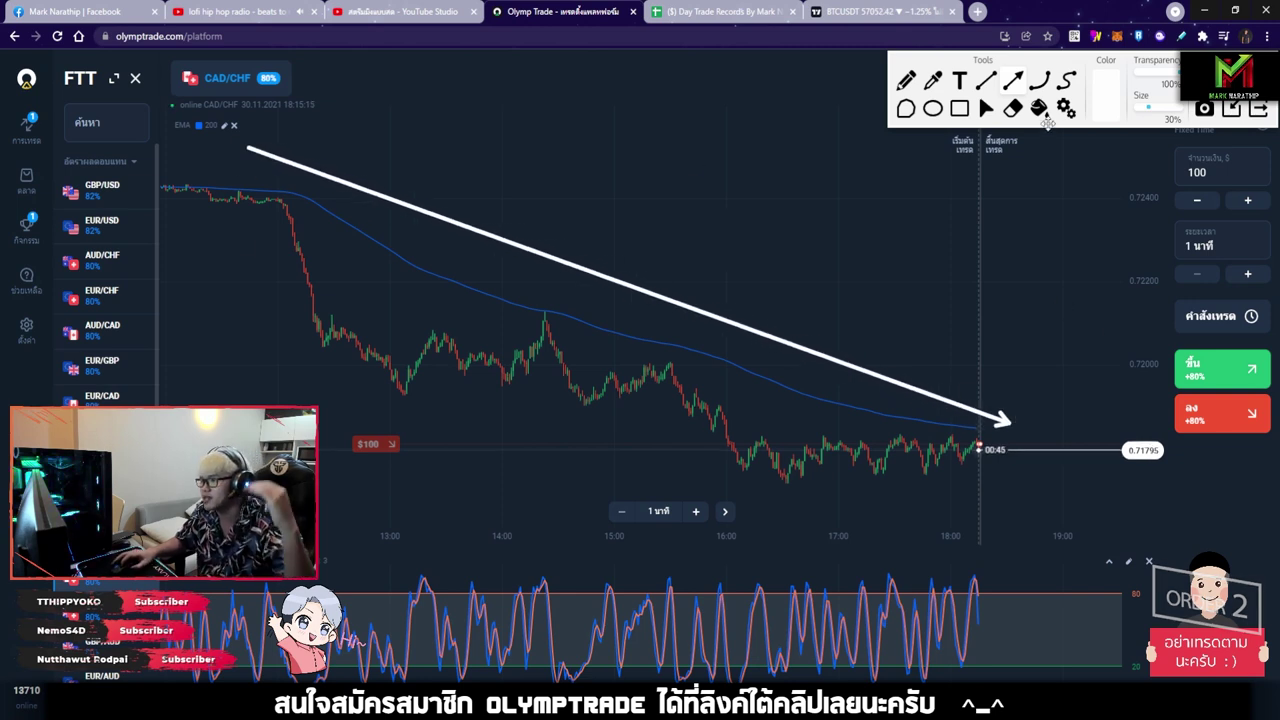
left_click(986, 108)
- Annotate the recent CAD/CHF candles with an upward arrow along the last rise and downward arrows for the trend and the expected drop
scroll(994, 377, "up", 5)
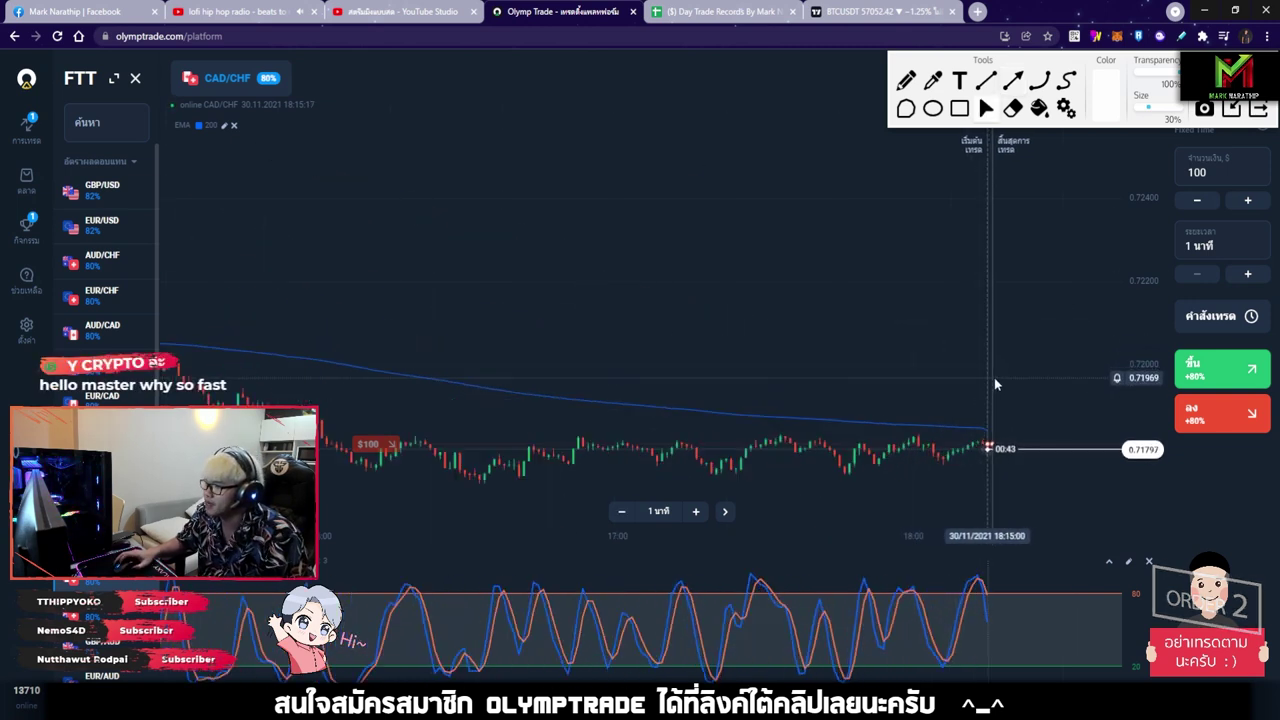
left_click(1012, 80)
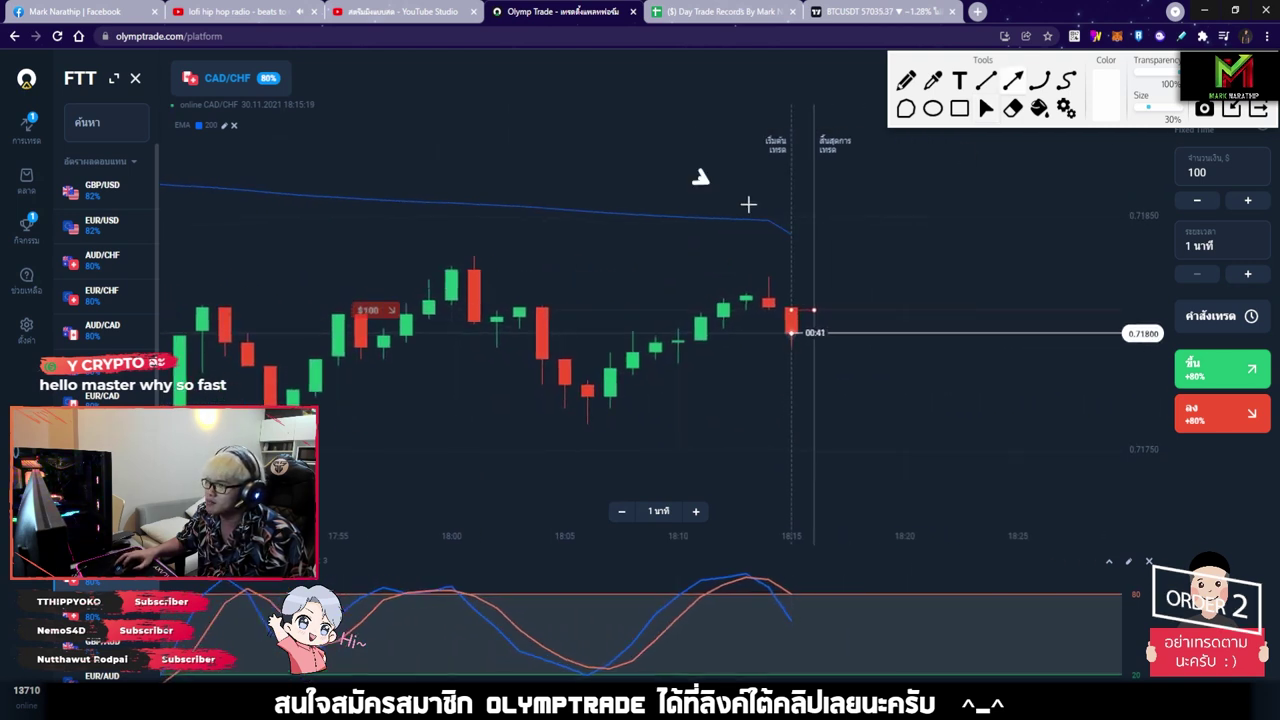
left_click_drag(700, 178, 943, 352)
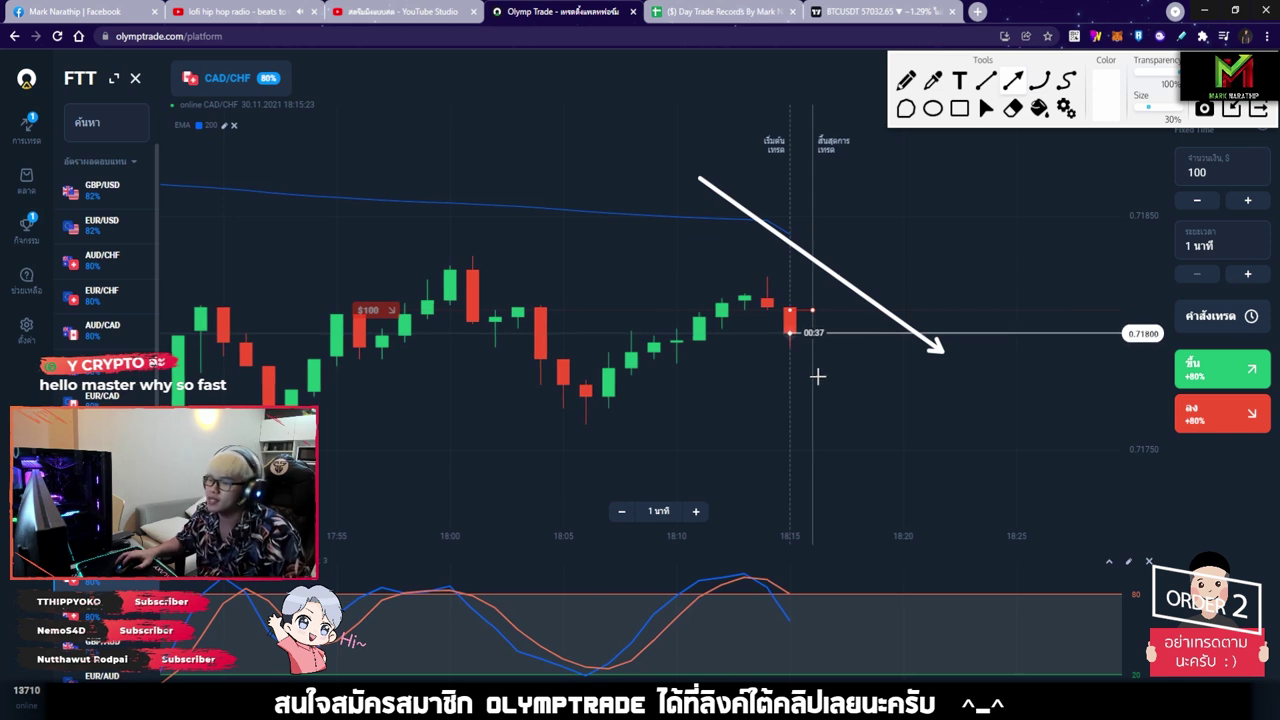
left_click_drag(565, 403, 748, 296)
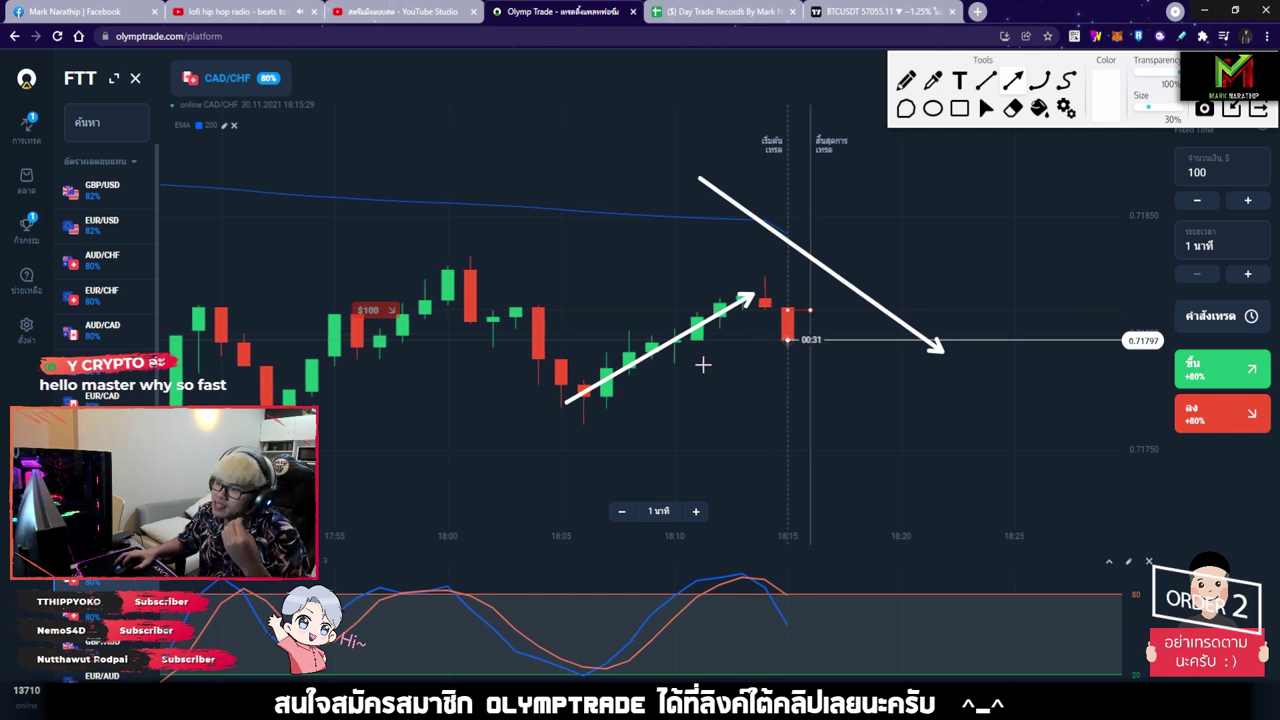
left_click_drag(821, 321, 910, 403)
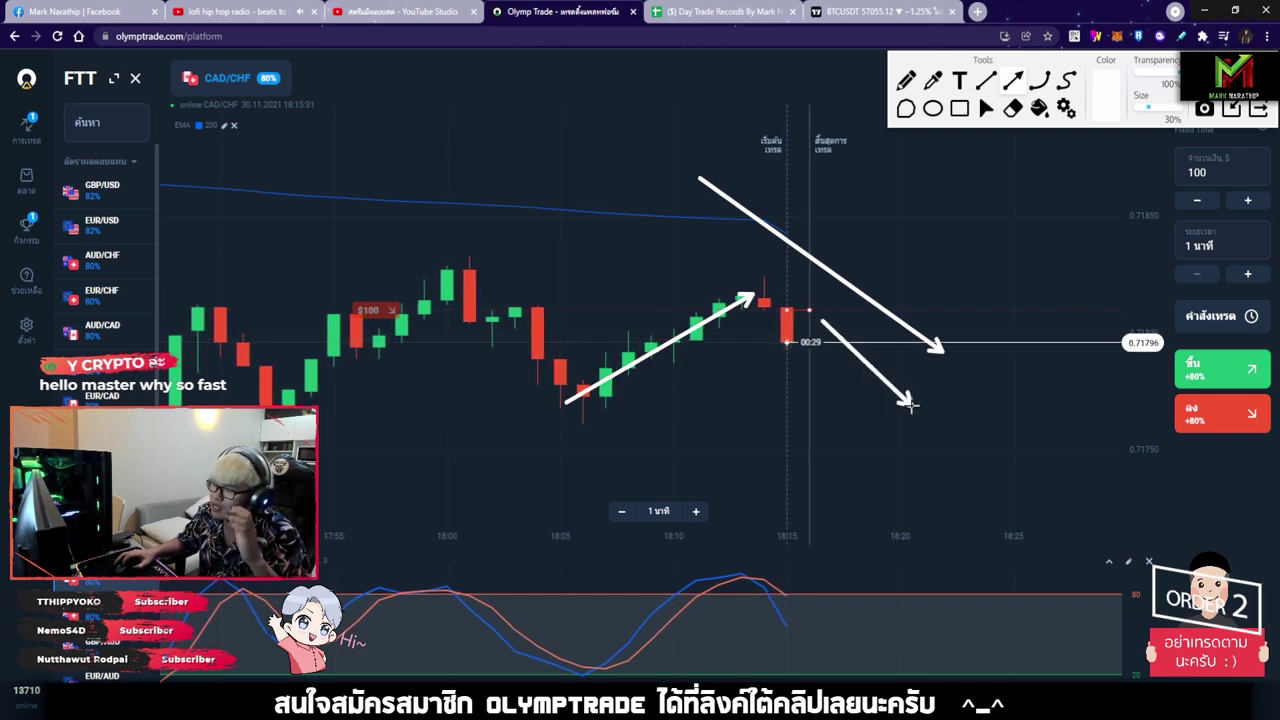
left_click_drag(714, 160, 985, 338)
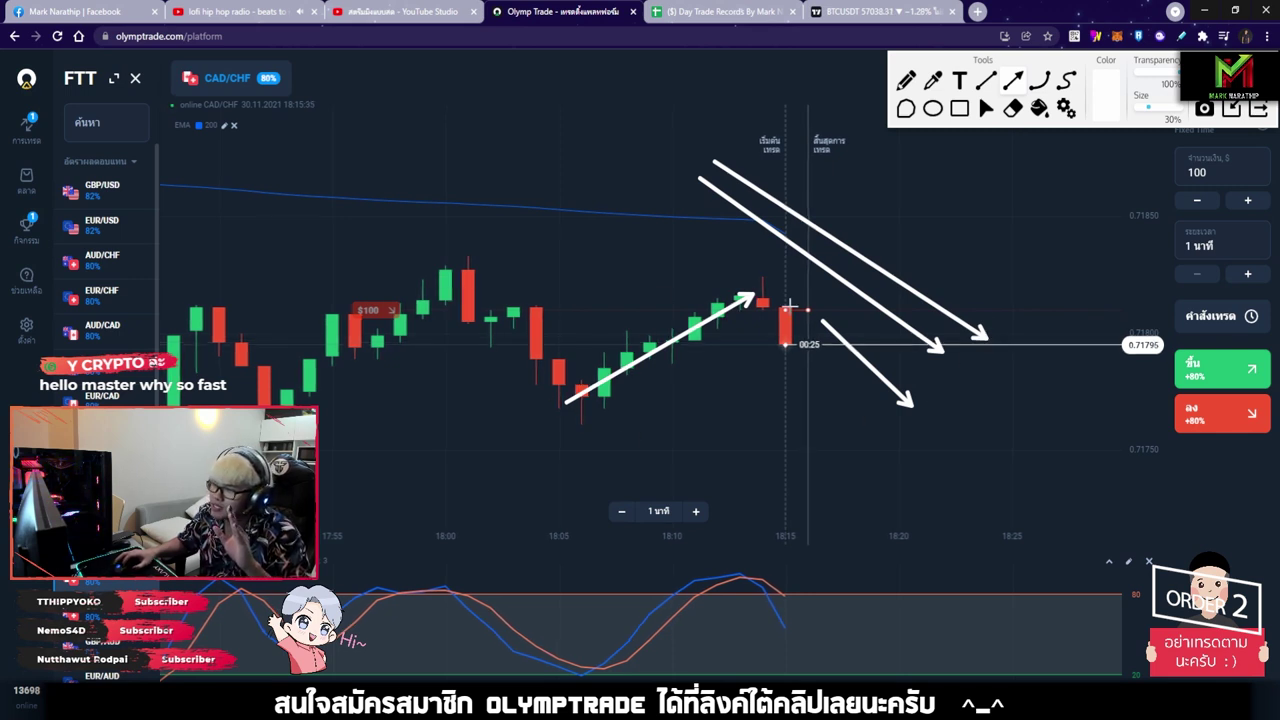
left_click_drag(820, 357, 906, 451)
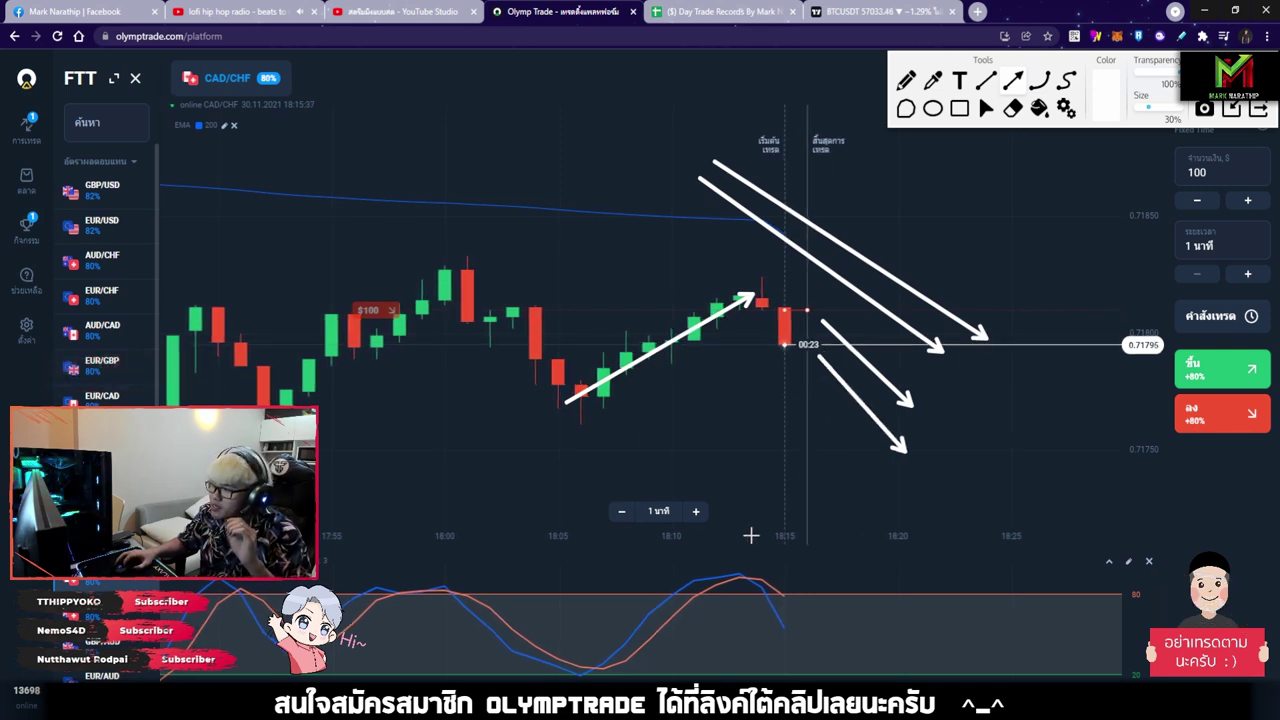
- Draw downward arrows over the oscillator's crossover, near the recent CAD/CHF peak and below the current candle, and leave drawing mode
left_click_drag(751, 536, 842, 612)
left_click_drag(686, 550, 764, 650)
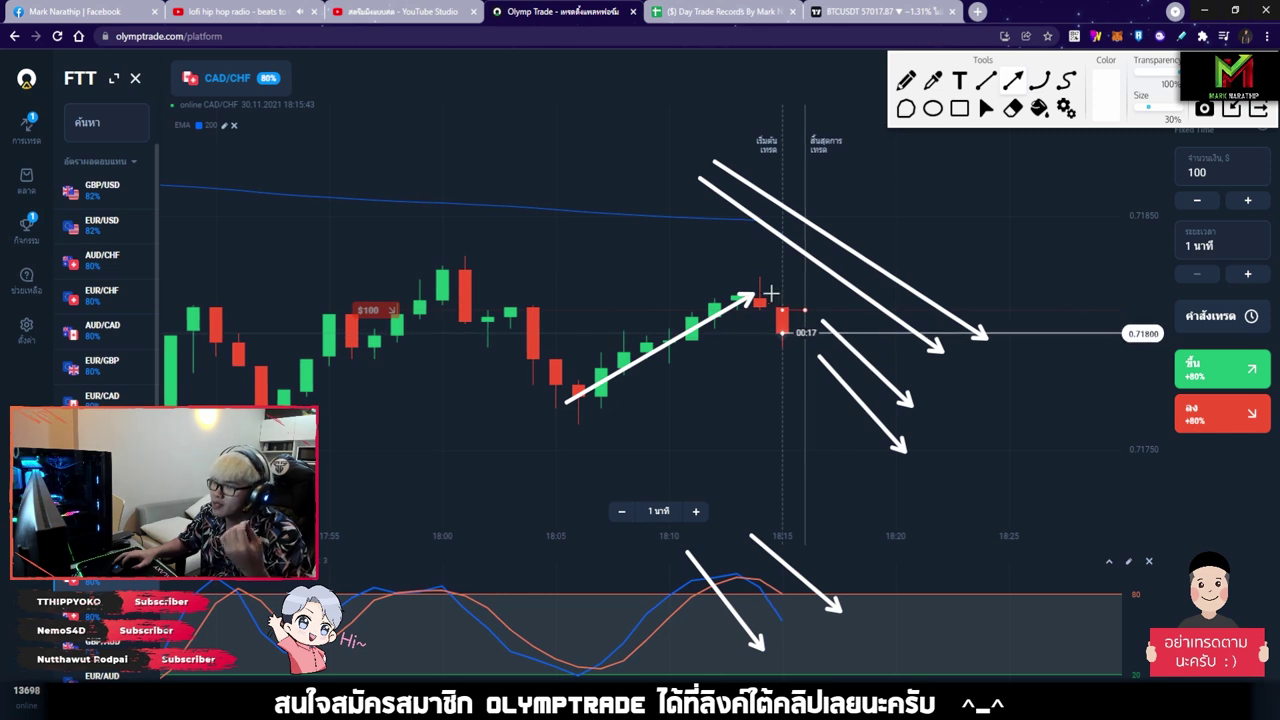
left_click_drag(650, 183, 719, 245)
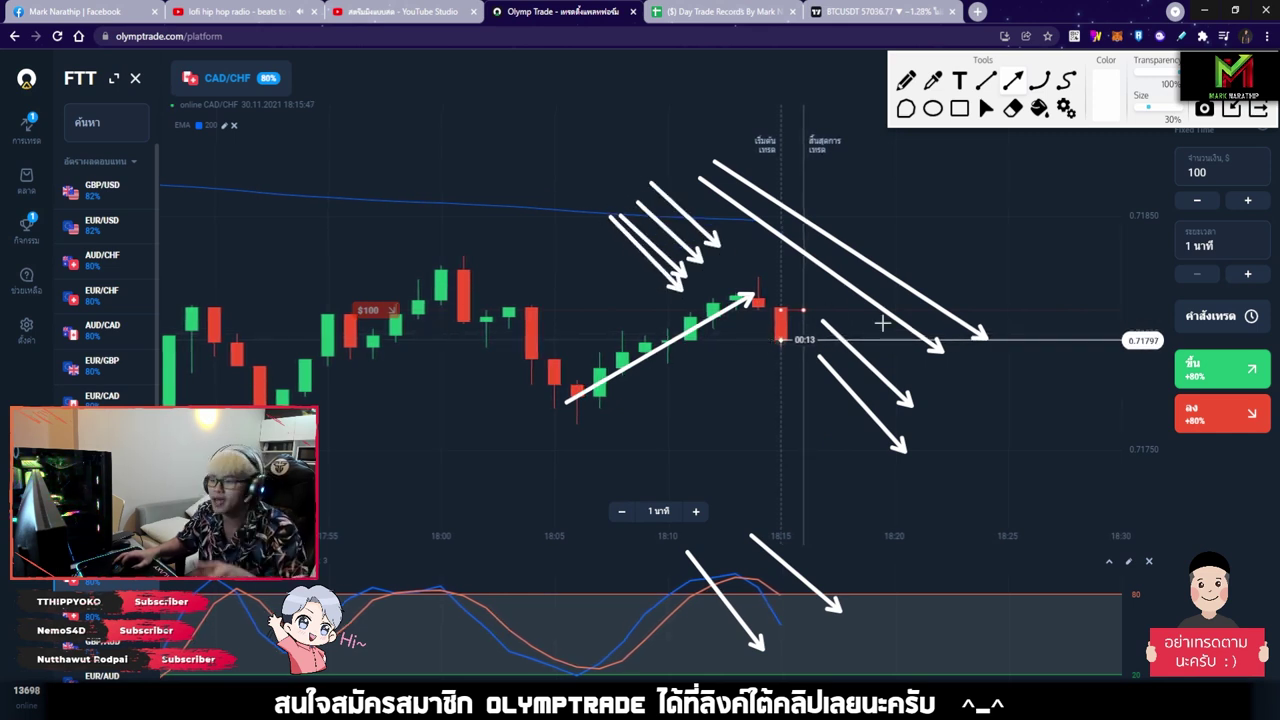
left_click_drag(805, 366, 876, 450)
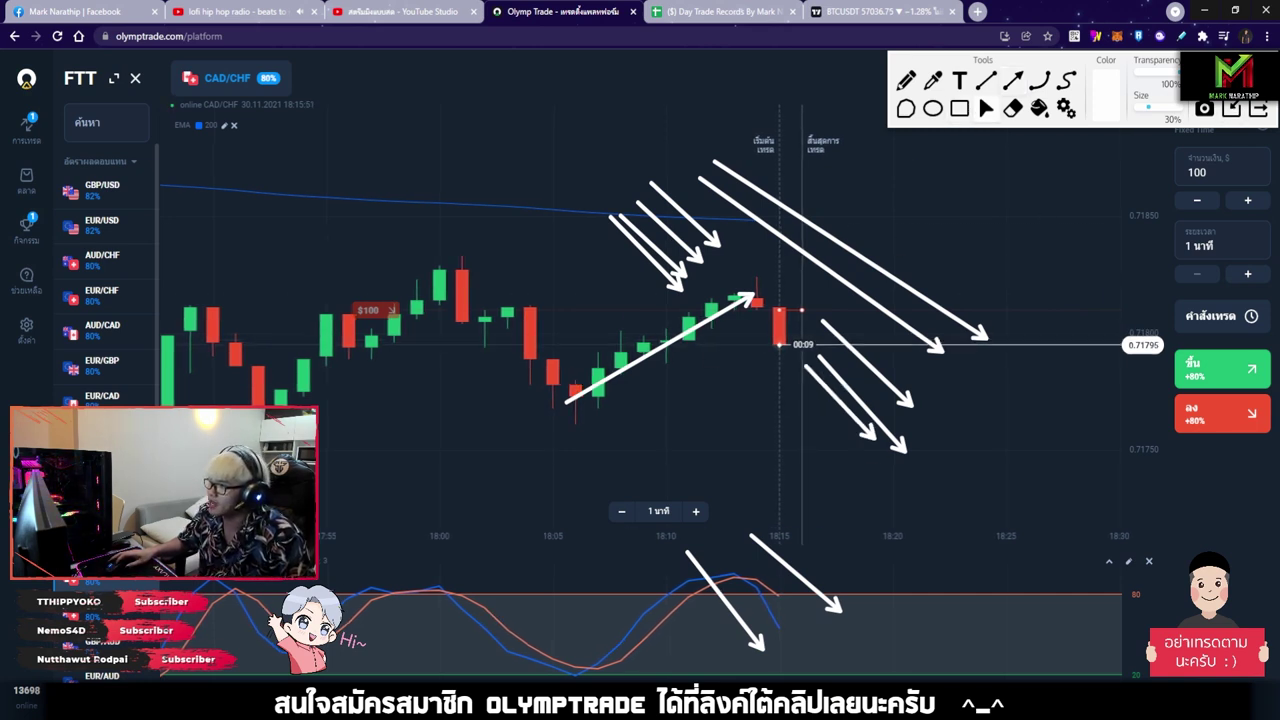
left_click(986, 108)
scroll(852, 273, "up", 4)
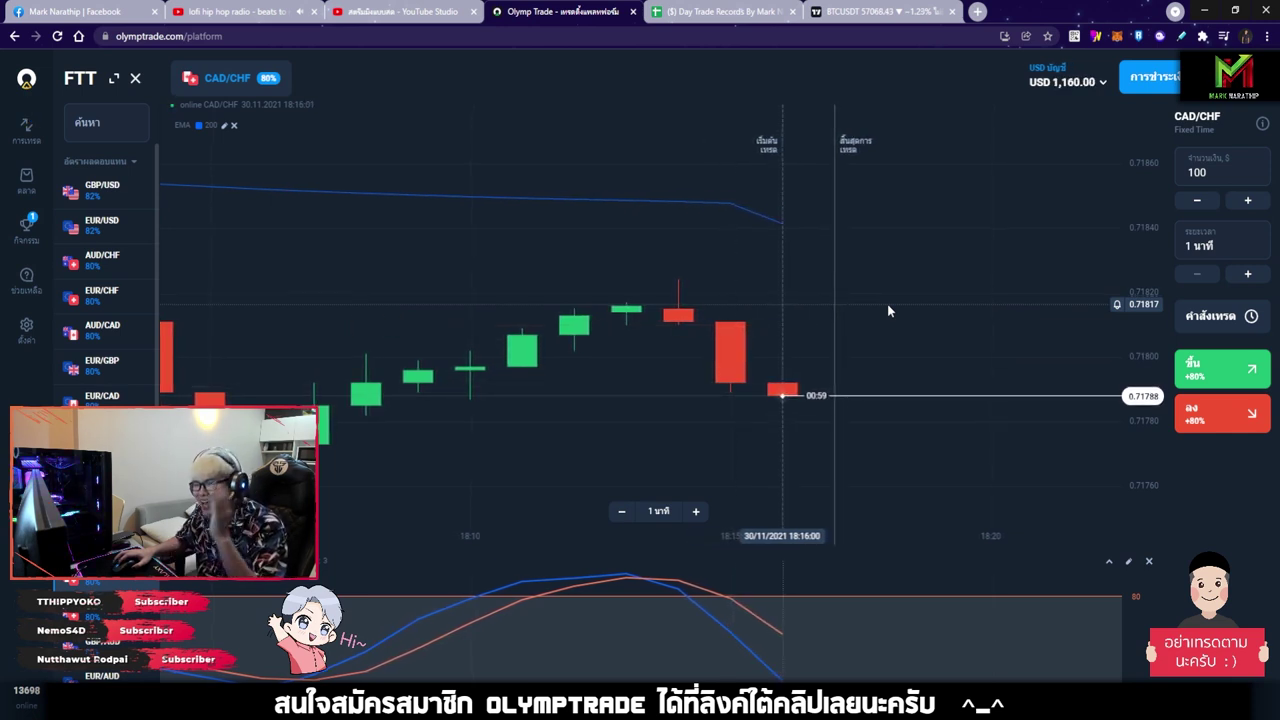
- Switch to the Google Sheets trade record and log trade 2 as ชนะ with a profit percentage of 80
left_click(703, 12)
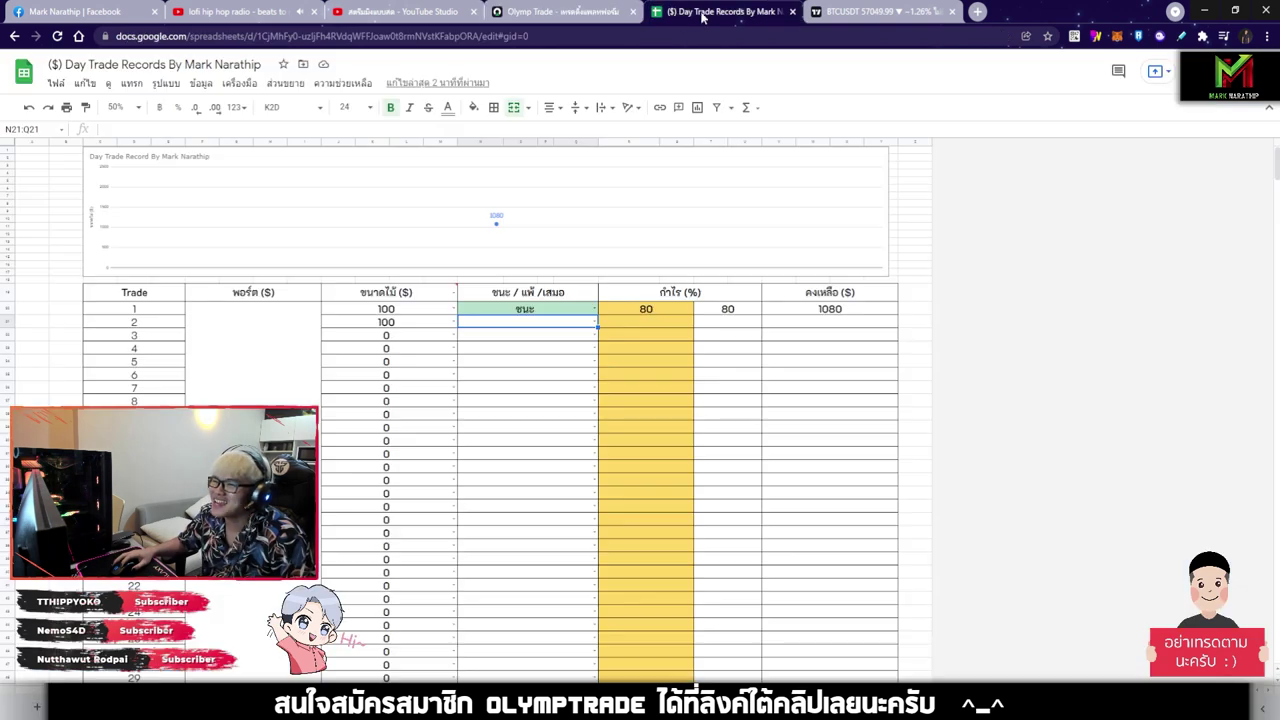
left_click(498, 329)
left_click(475, 340)
left_click(660, 330)
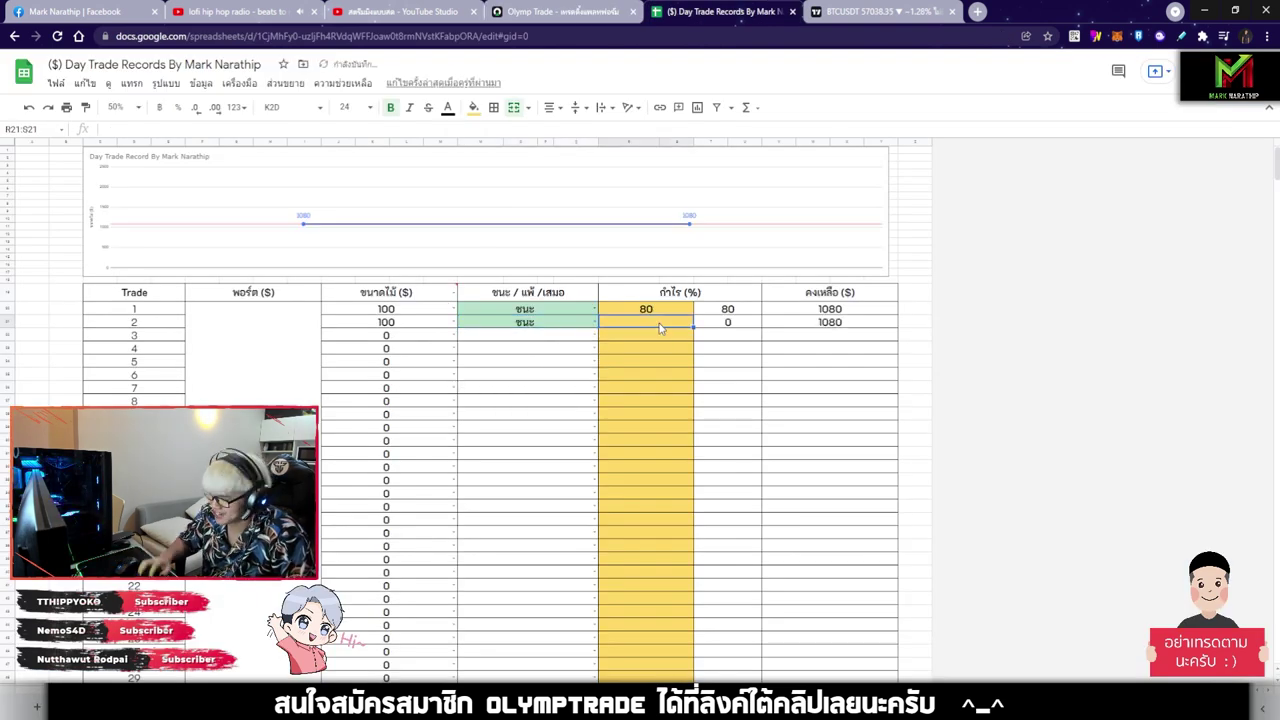
- Enter a stake of 100 for trade 3 and select its result cell
left_click(399, 347)
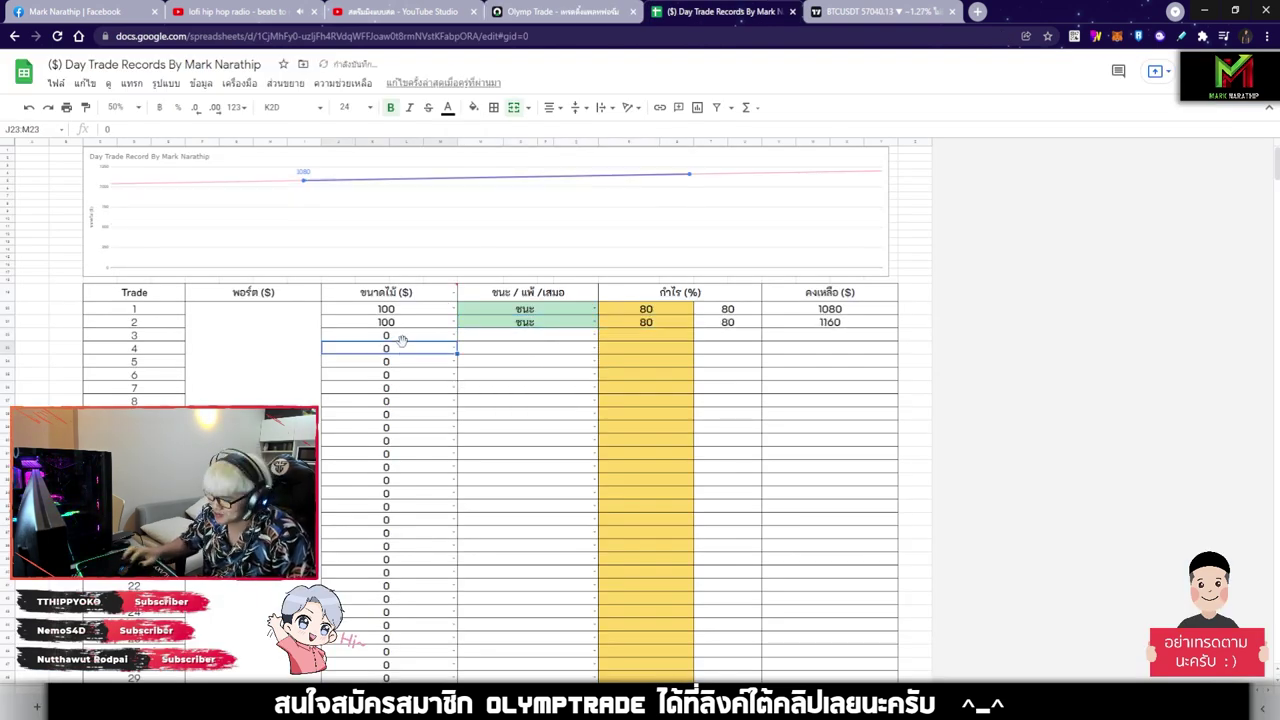
left_click(403, 334)
type("100")
key("Return")
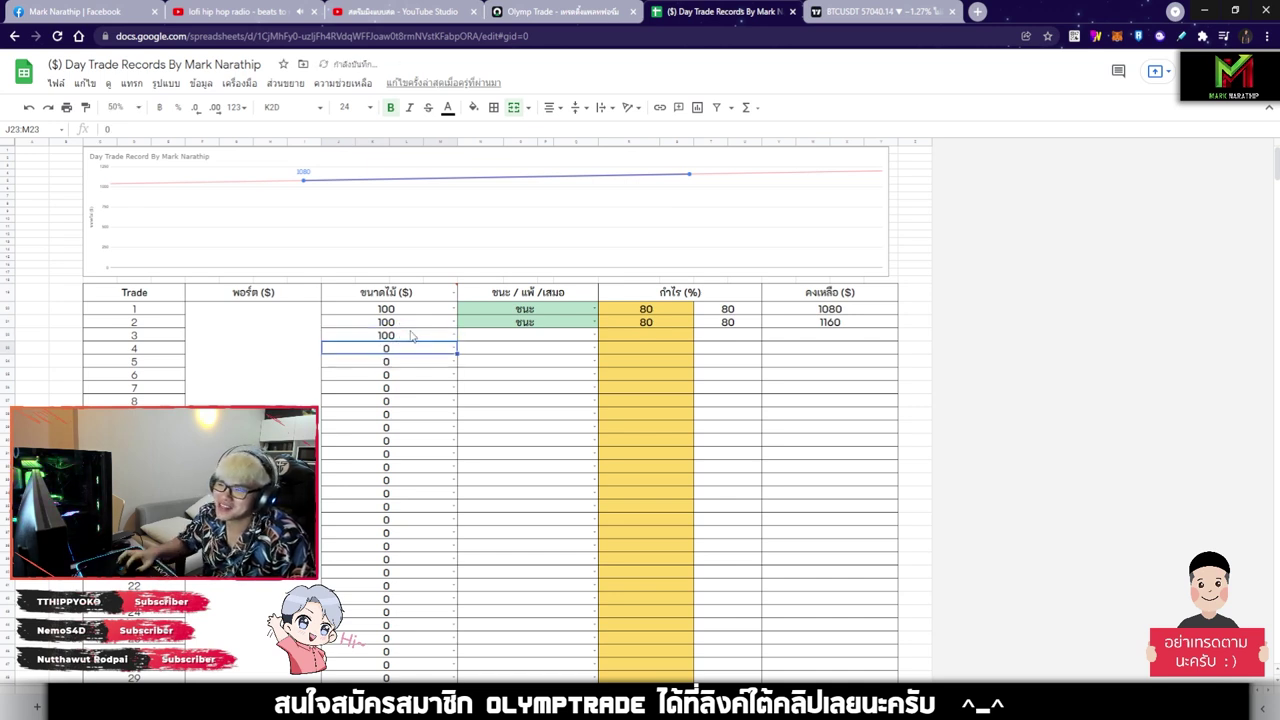
left_click(478, 338)
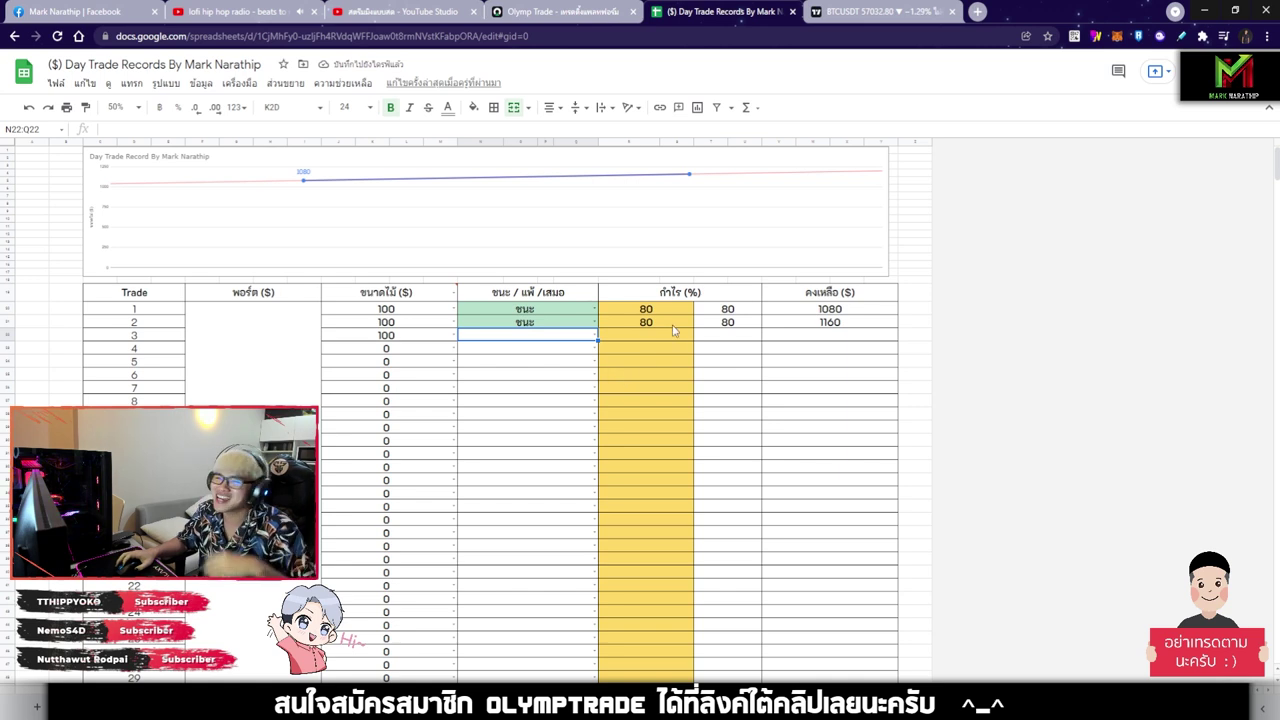
- Check the account balance in Olymp Trade and compare it with the profit totals in the trade record's summary row
left_click(570, 12)
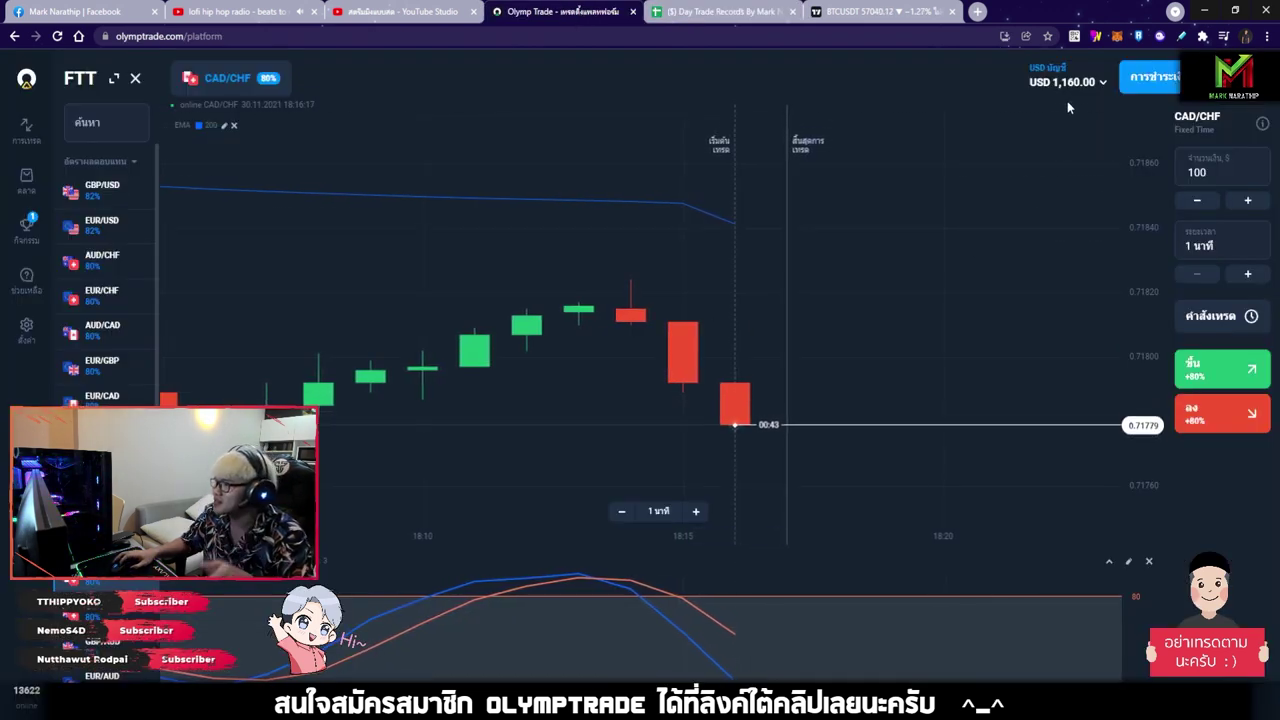
left_click(728, 12)
scroll(682, 380, "down", 3)
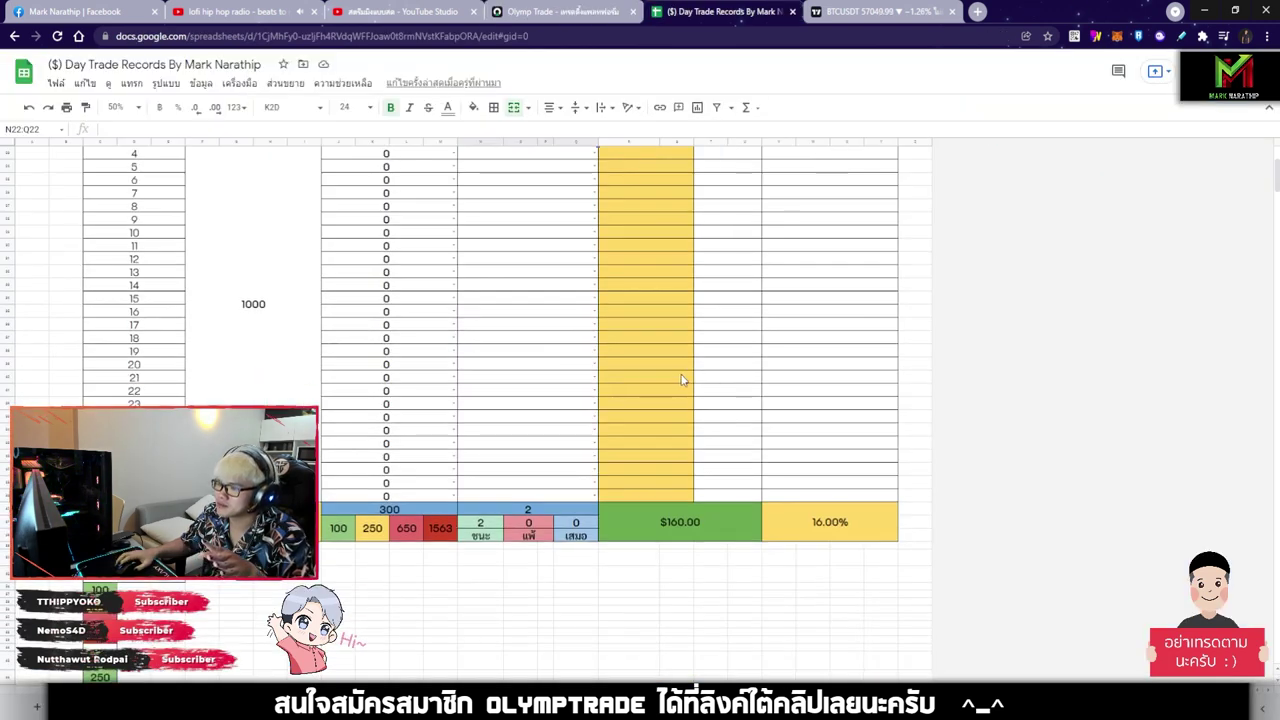
scroll(682, 380, "down", 2)
left_click(687, 340)
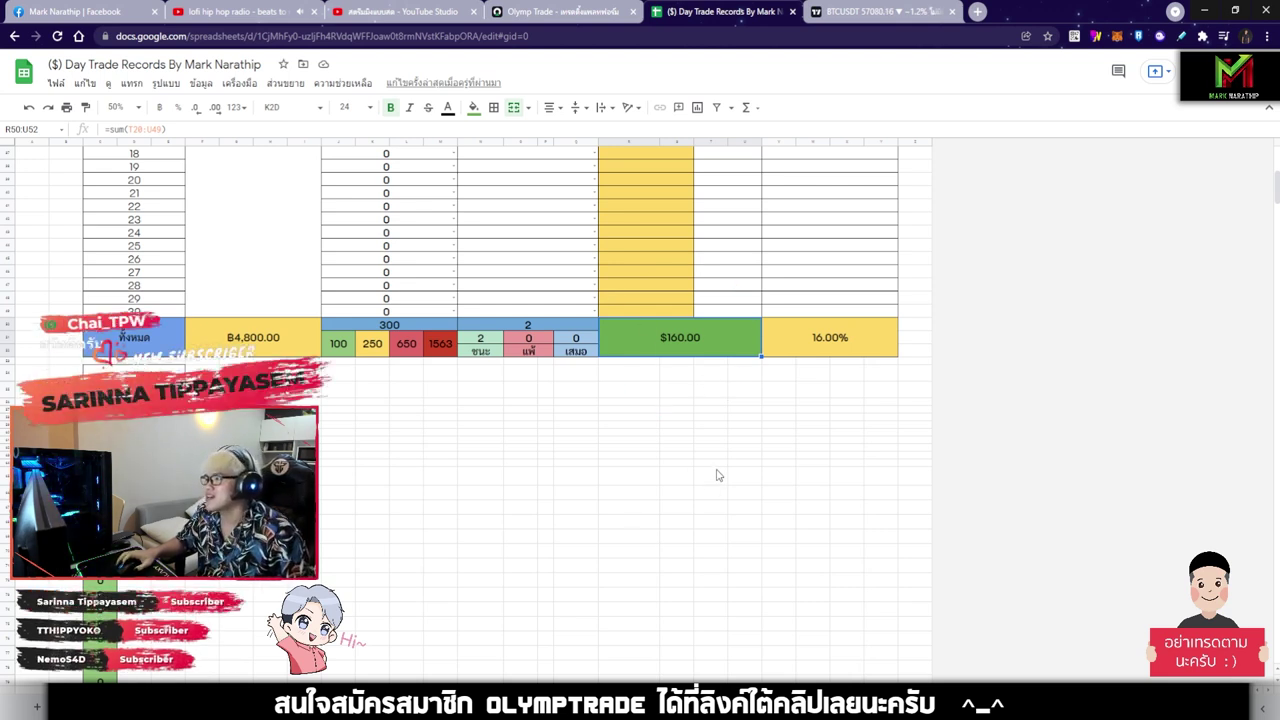
scroll(714, 475, "up", 5)
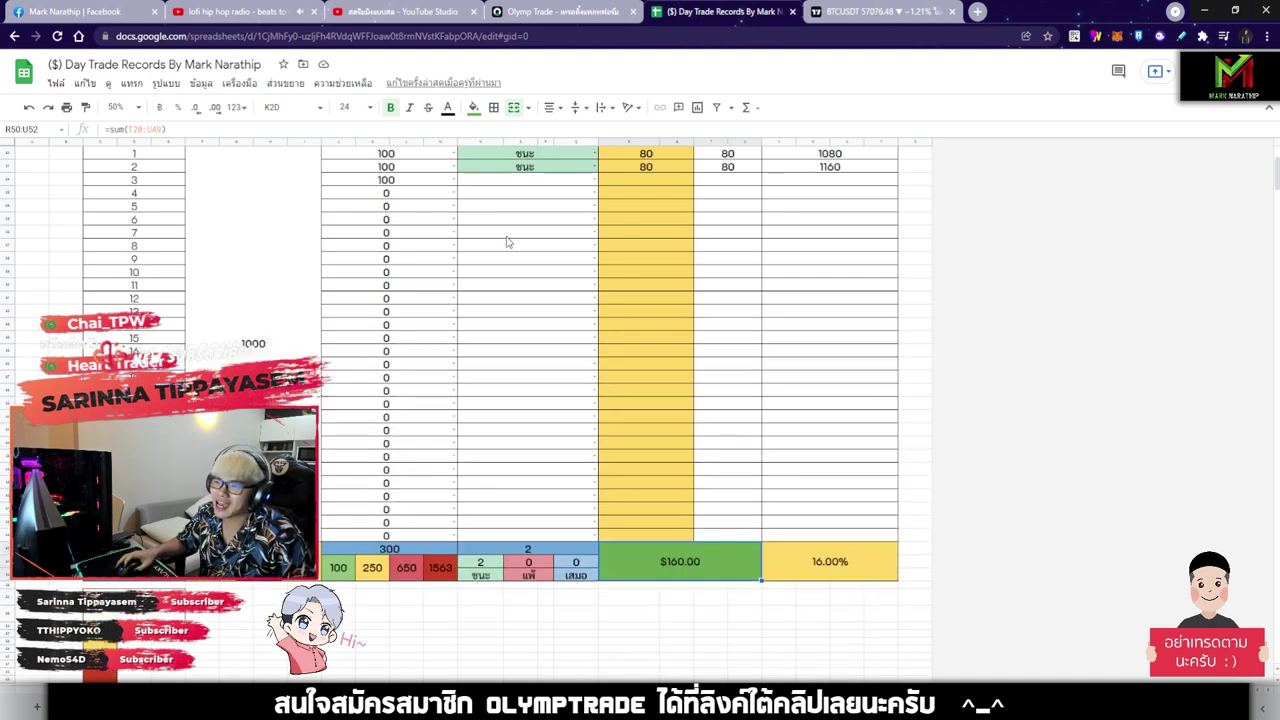
scroll(515, 254, "down", 5)
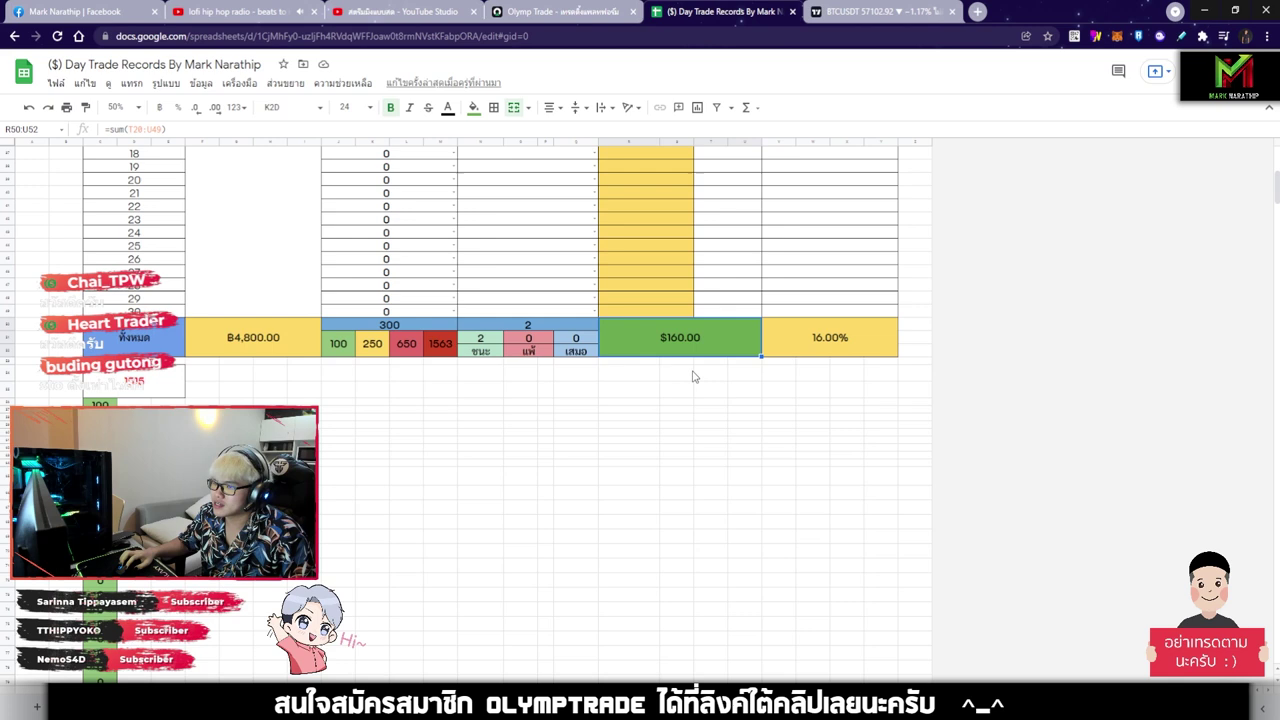
scroll(690, 378, "up", 5)
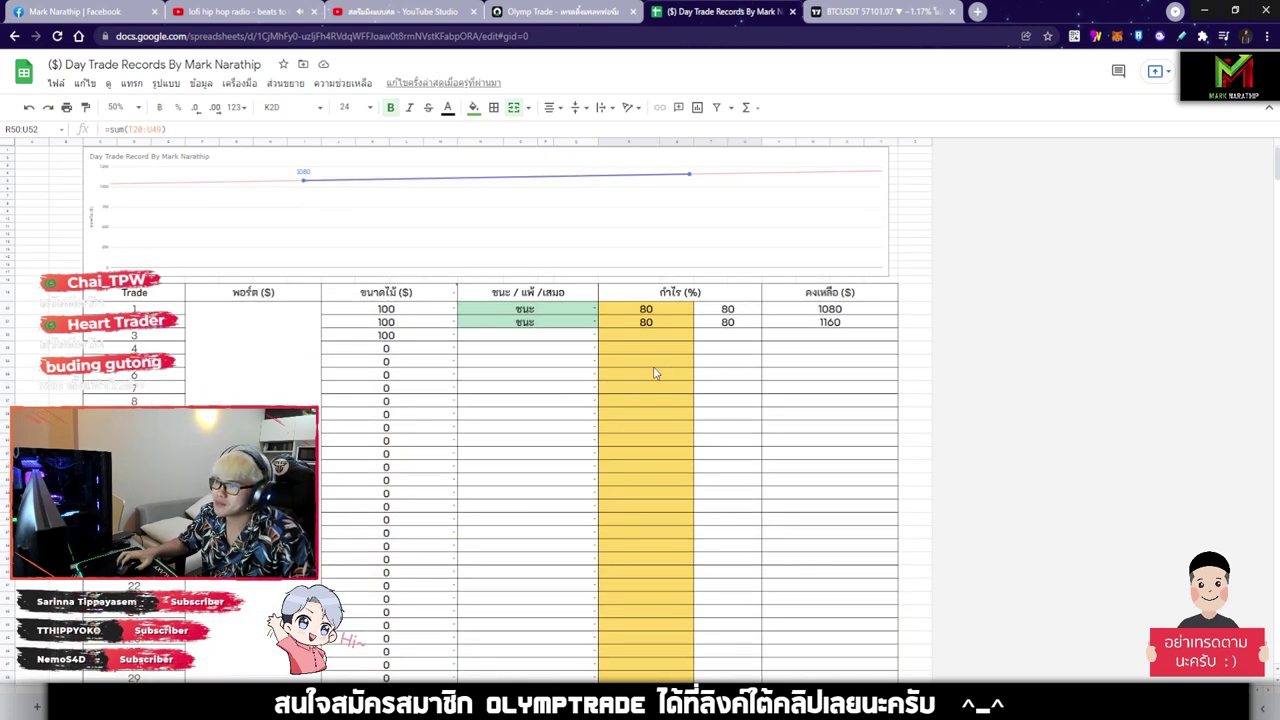
- Switch to Olymp Trade, examine the USD/JPY chart and place a 1-minute down trade with a $100 stake
left_click(575, 12)
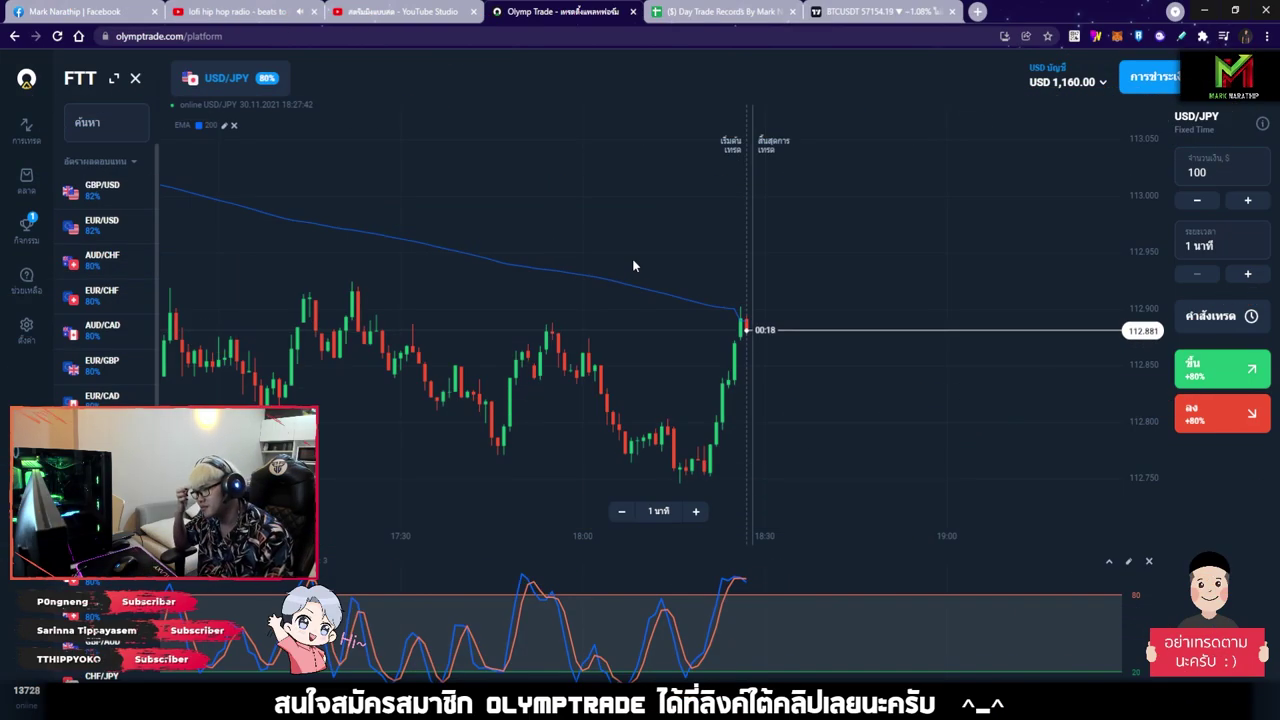
scroll(870, 309, "down", 3)
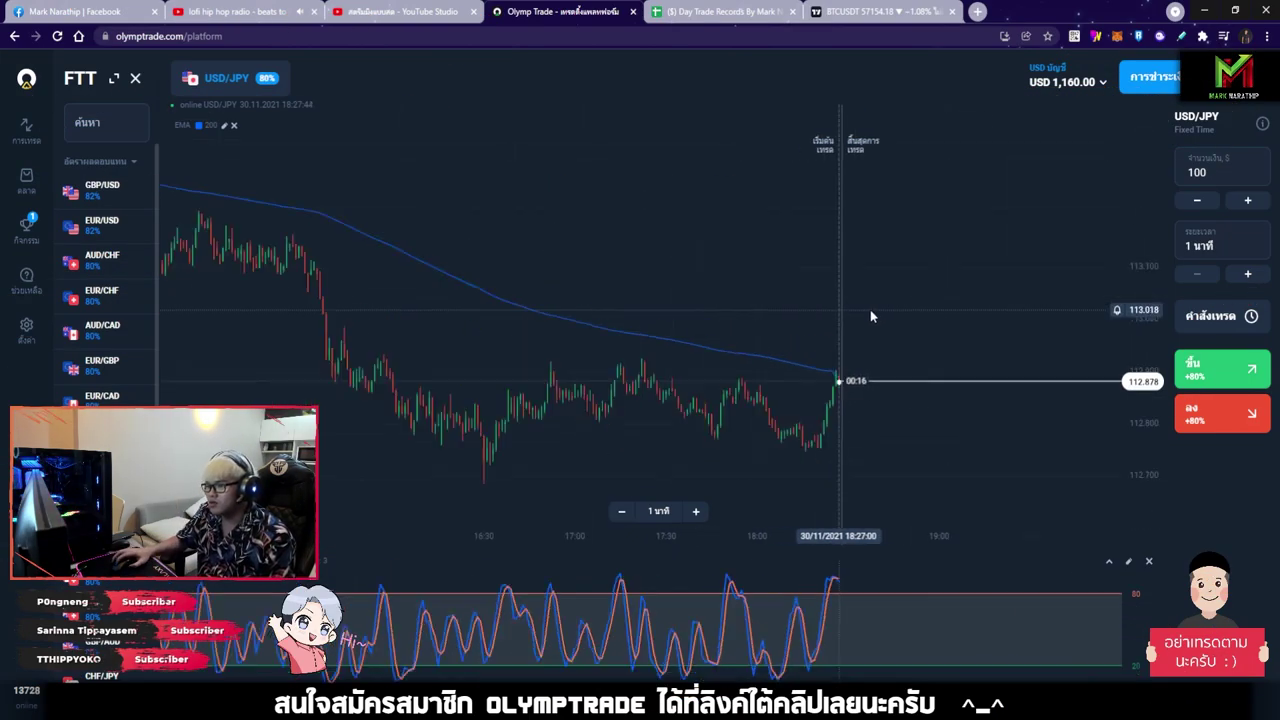
left_click_drag(866, 313, 541, 272)
scroll(783, 306, "up", 4)
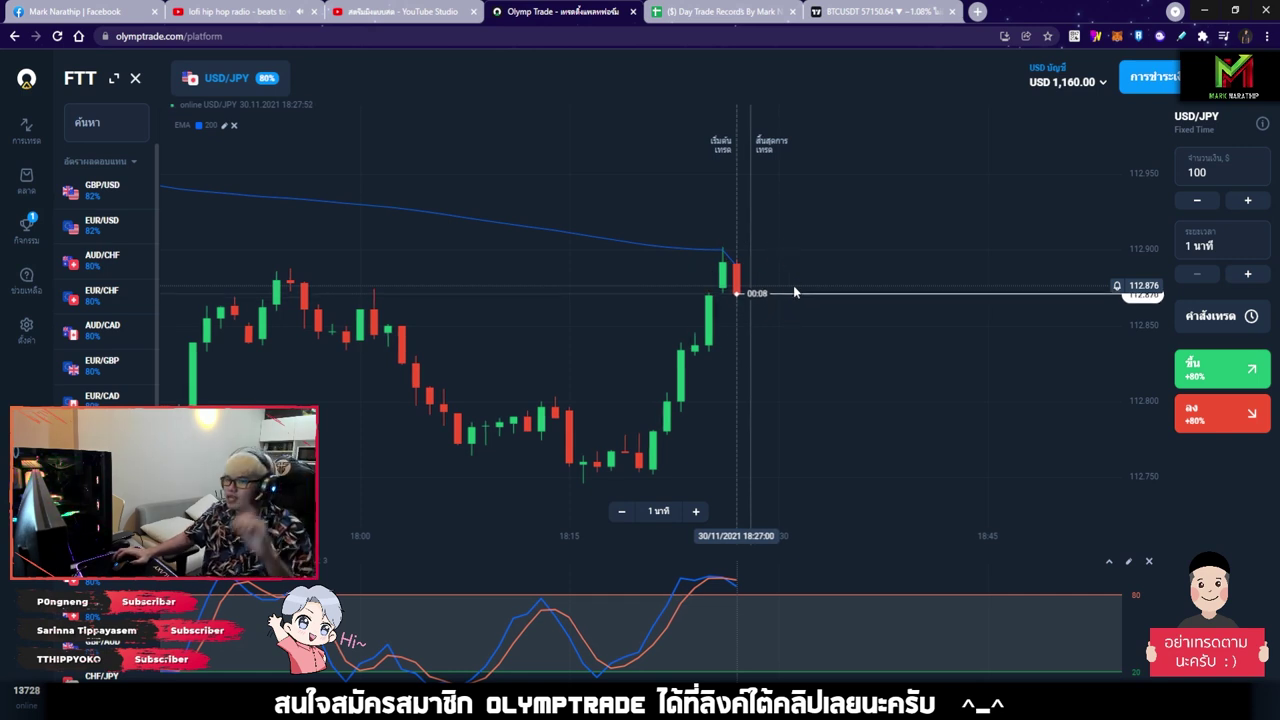
scroll(748, 316, "up", 3)
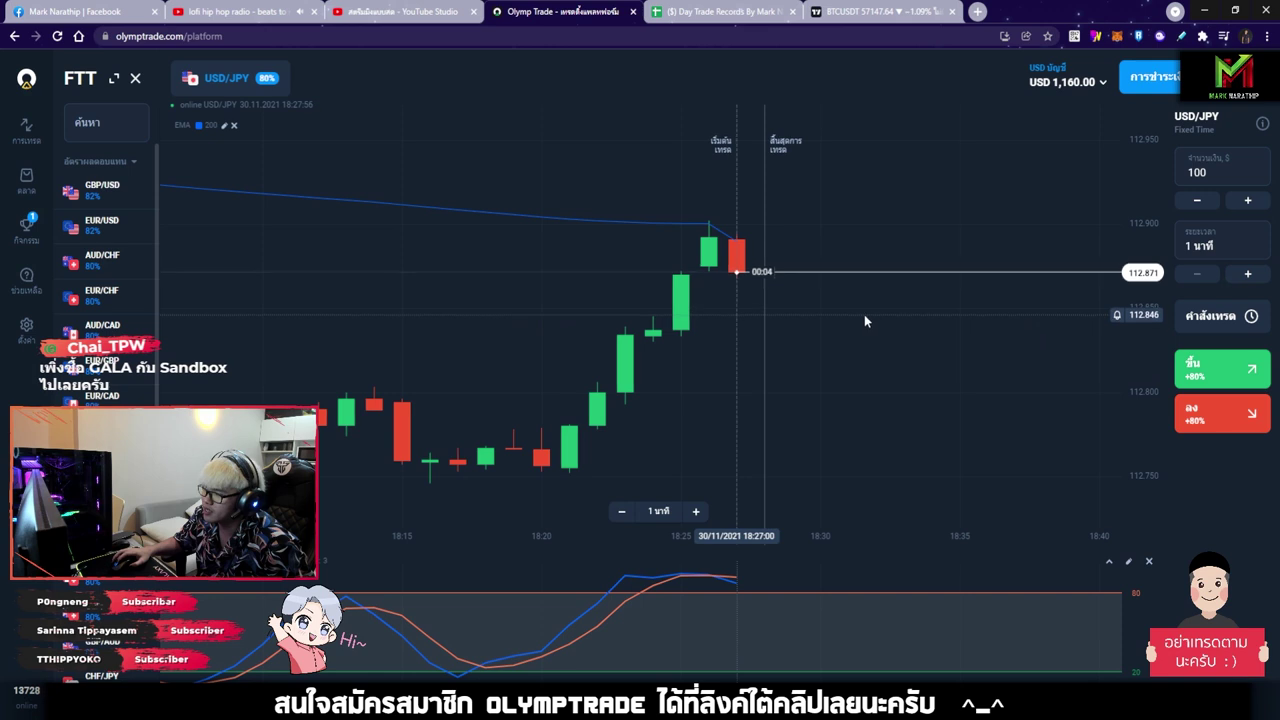
left_click(1212, 421)
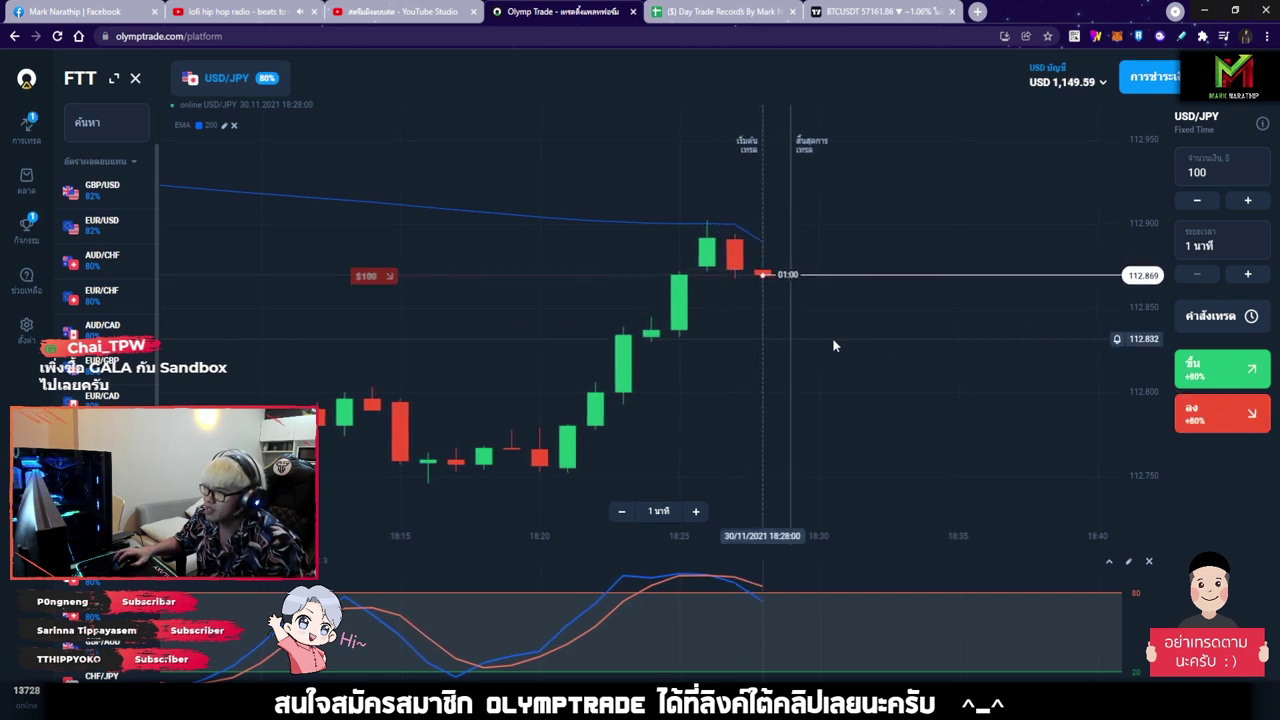
- Draw a long downward arrow along the overall USD/JPY downtrend above the EMA 200 line, and leave drawing mode
scroll(765, 341, "up", 3)
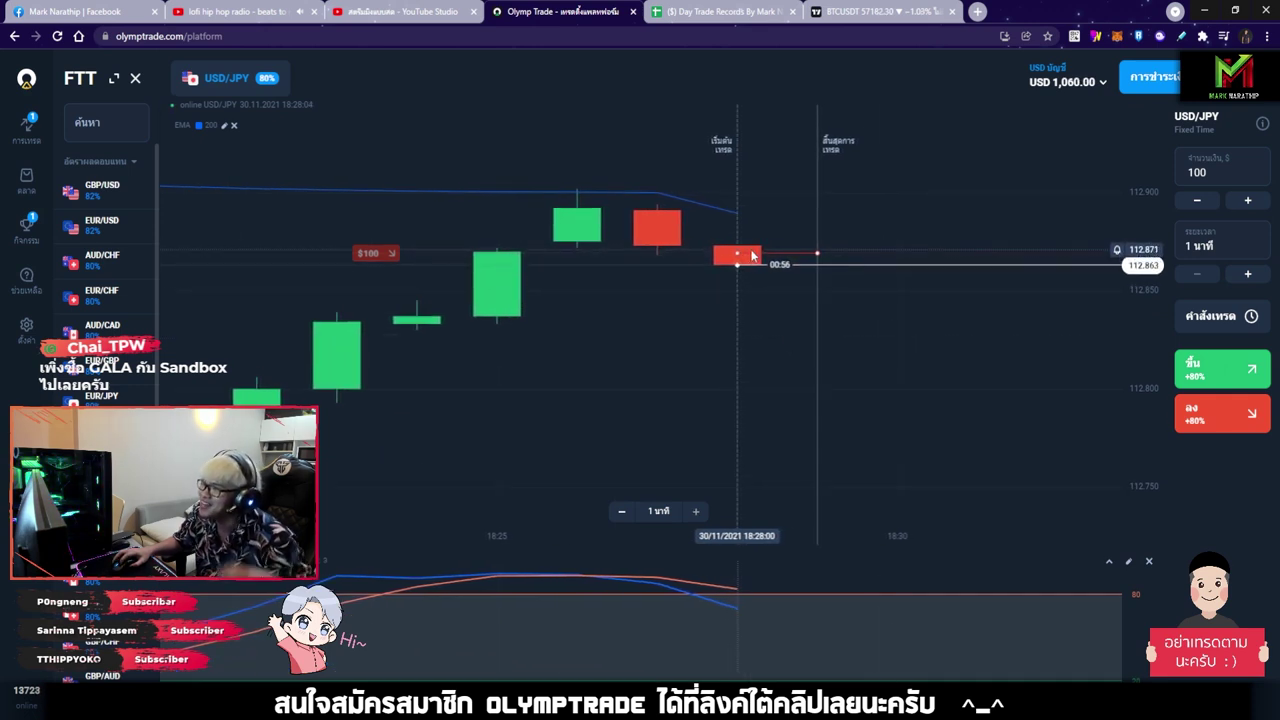
scroll(780, 320, "down", 5)
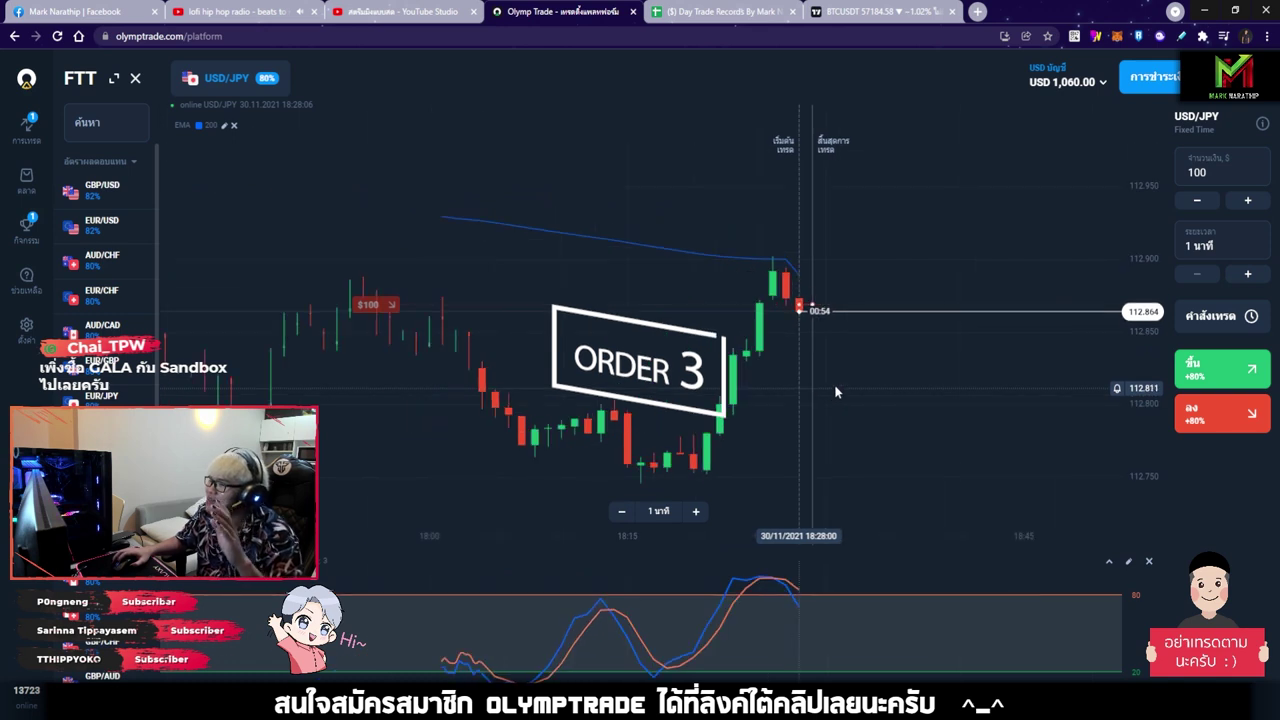
scroll(904, 352, "down", 6)
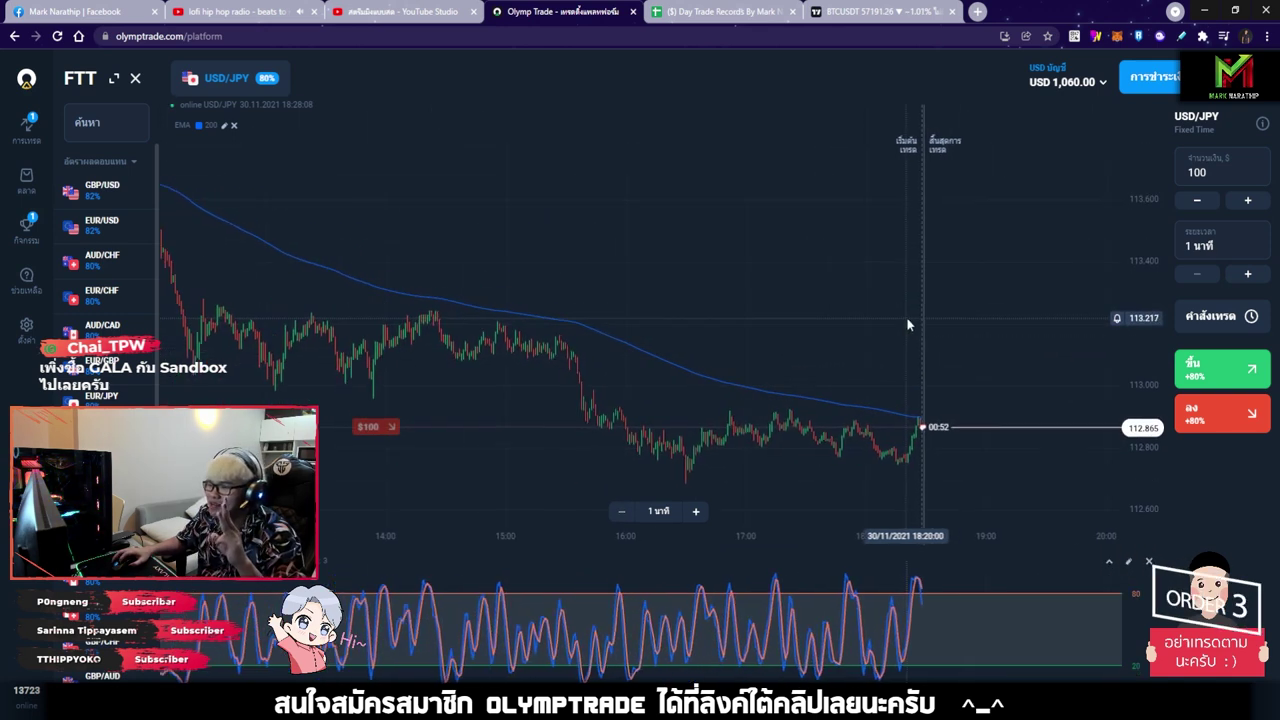
left_click_drag(910, 322, 939, 338)
left_click(1097, 36)
left_click(1013, 80)
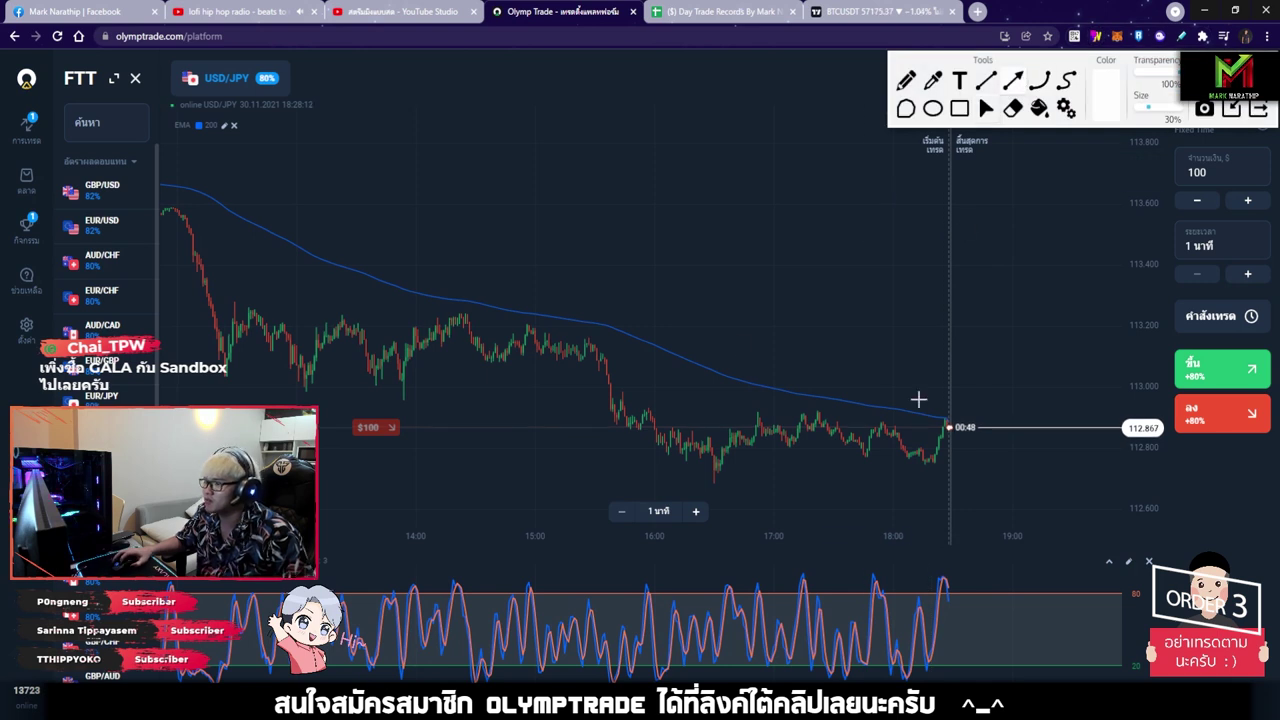
mouse_move(208, 174)
left_mouse_down()
mouse_move(977, 371)
mouse_move(1018, 393)
left_mouse_up()
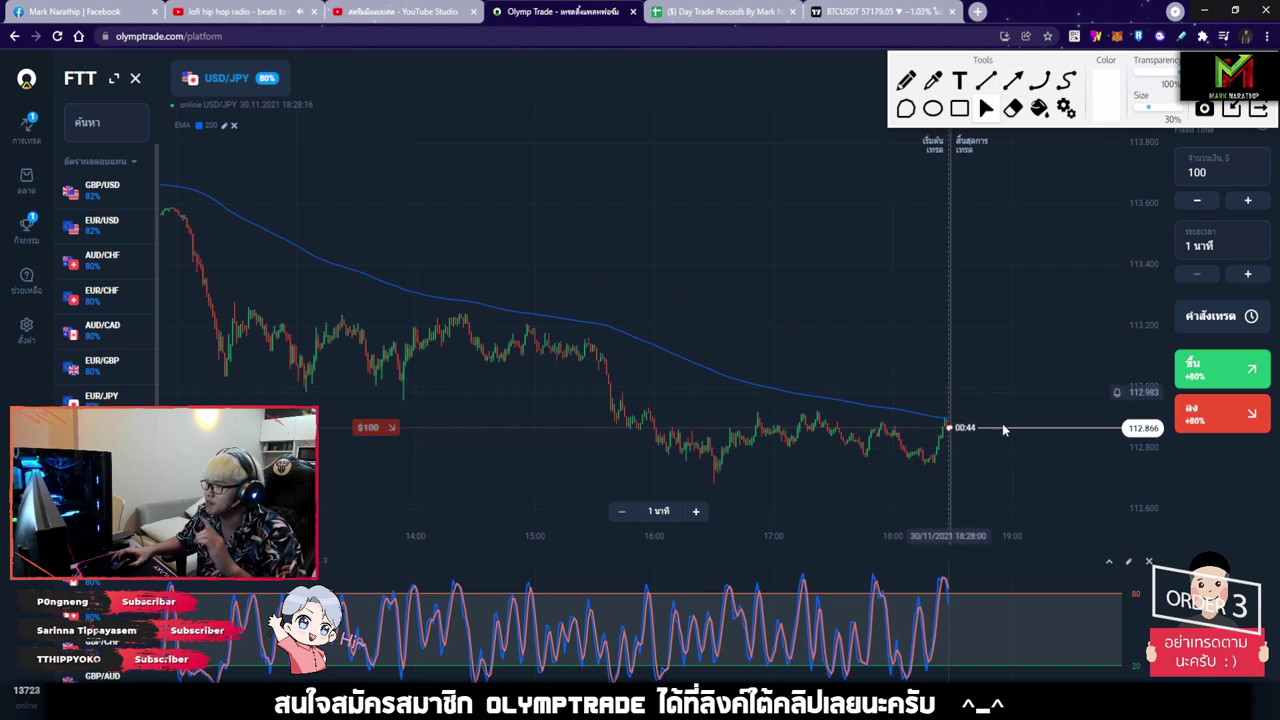
- Annotate the recent USD/JPY candles with an upward arrow along the last rise and three downward arrows for the trend and the expected drop
scroll(1002, 423, "up", 5)
left_click(1013, 80)
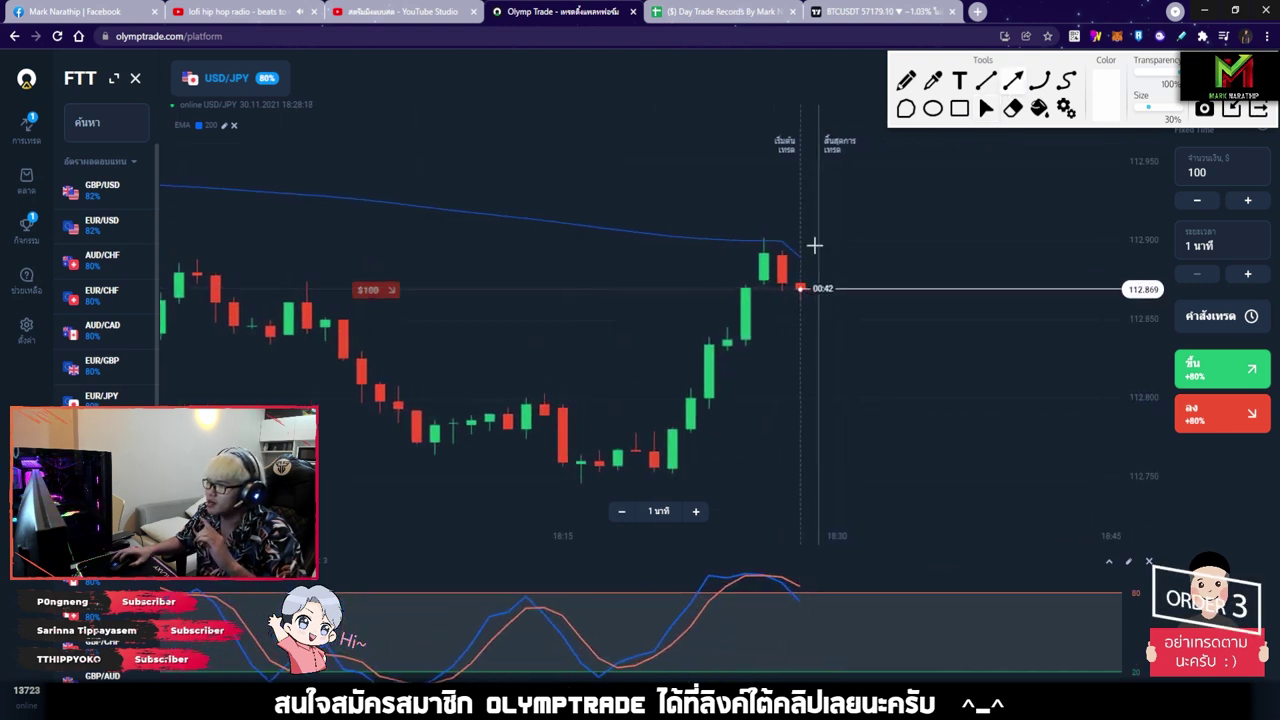
left_click_drag(710, 182, 895, 323)
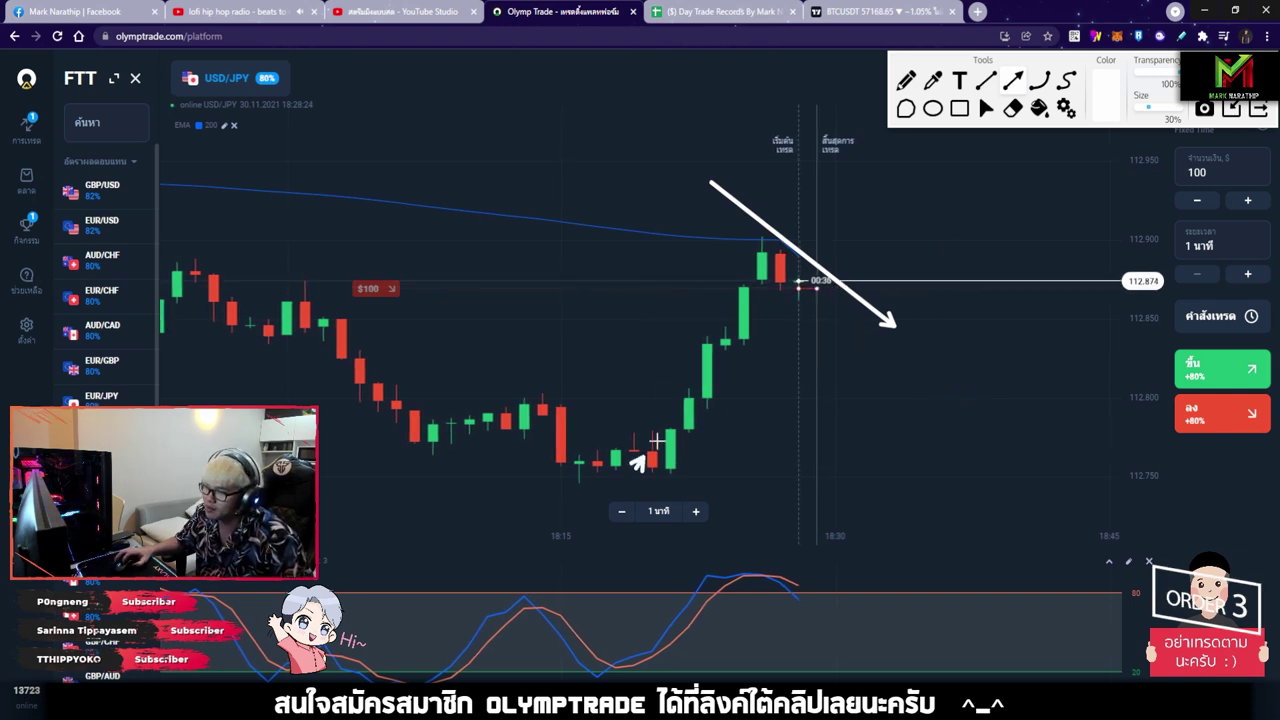
left_click_drag(657, 440, 765, 244)
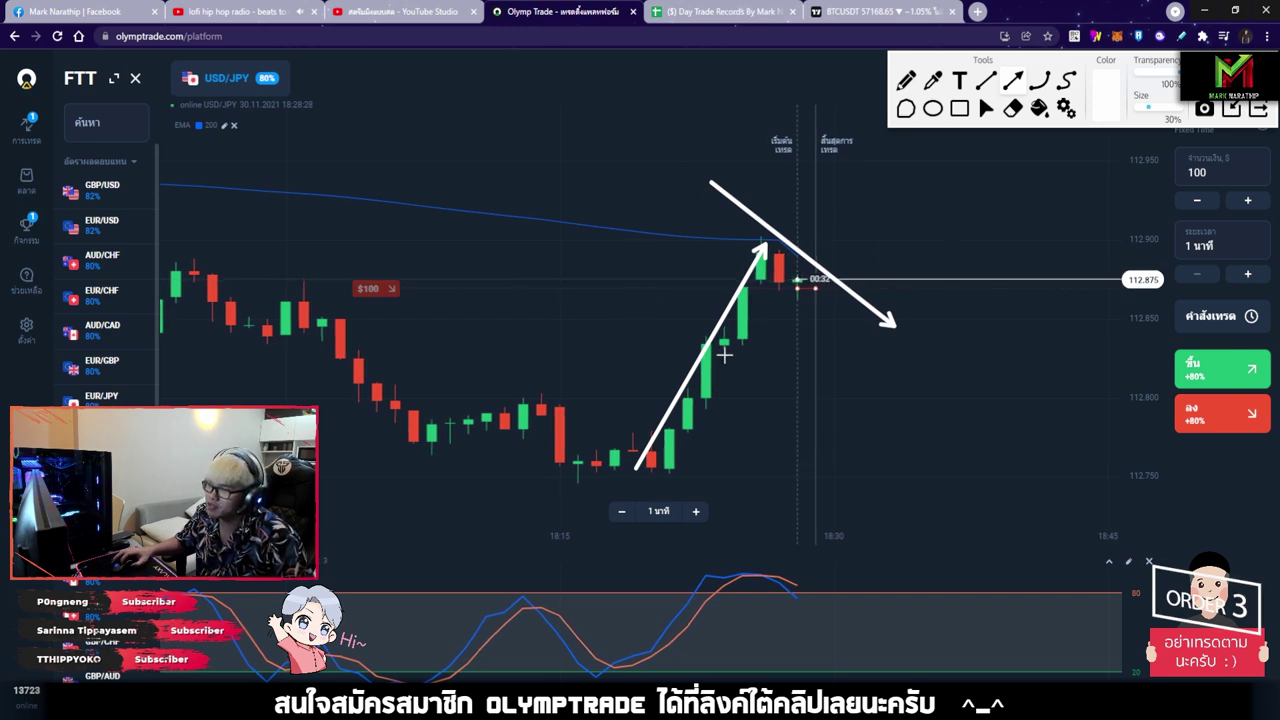
left_click_drag(731, 158, 940, 328)
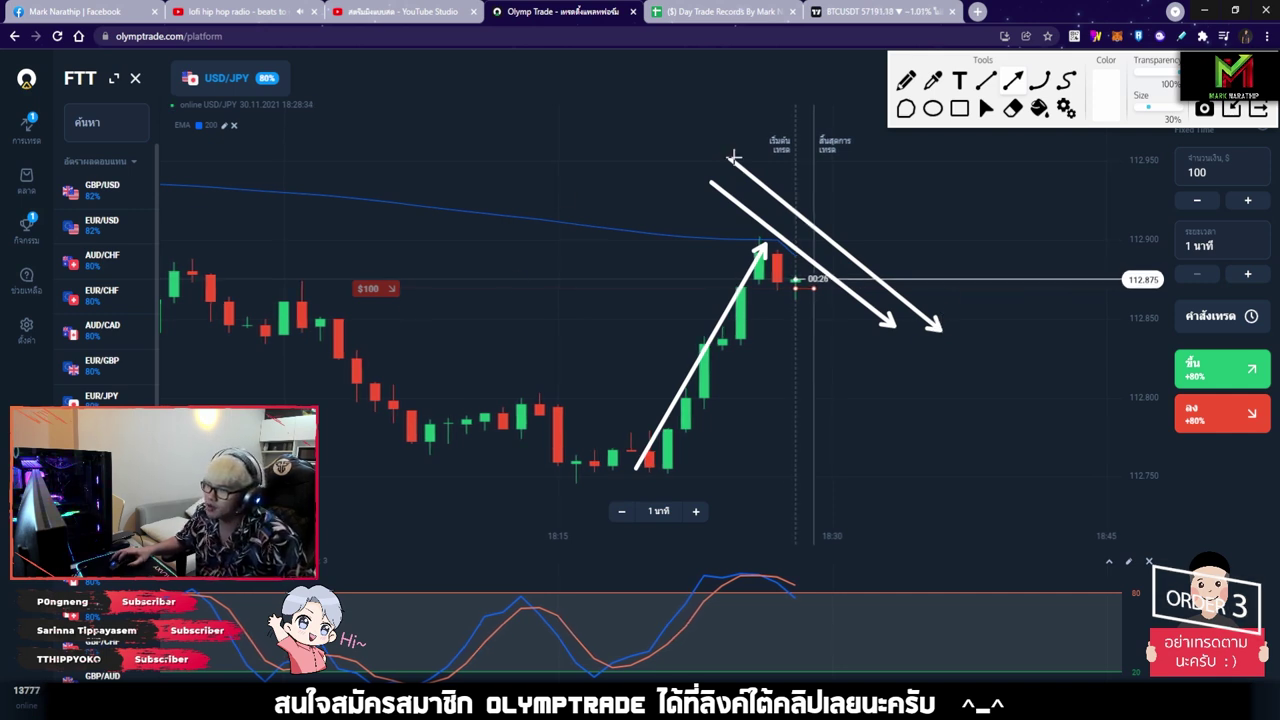
left_click_drag(822, 308, 912, 392)
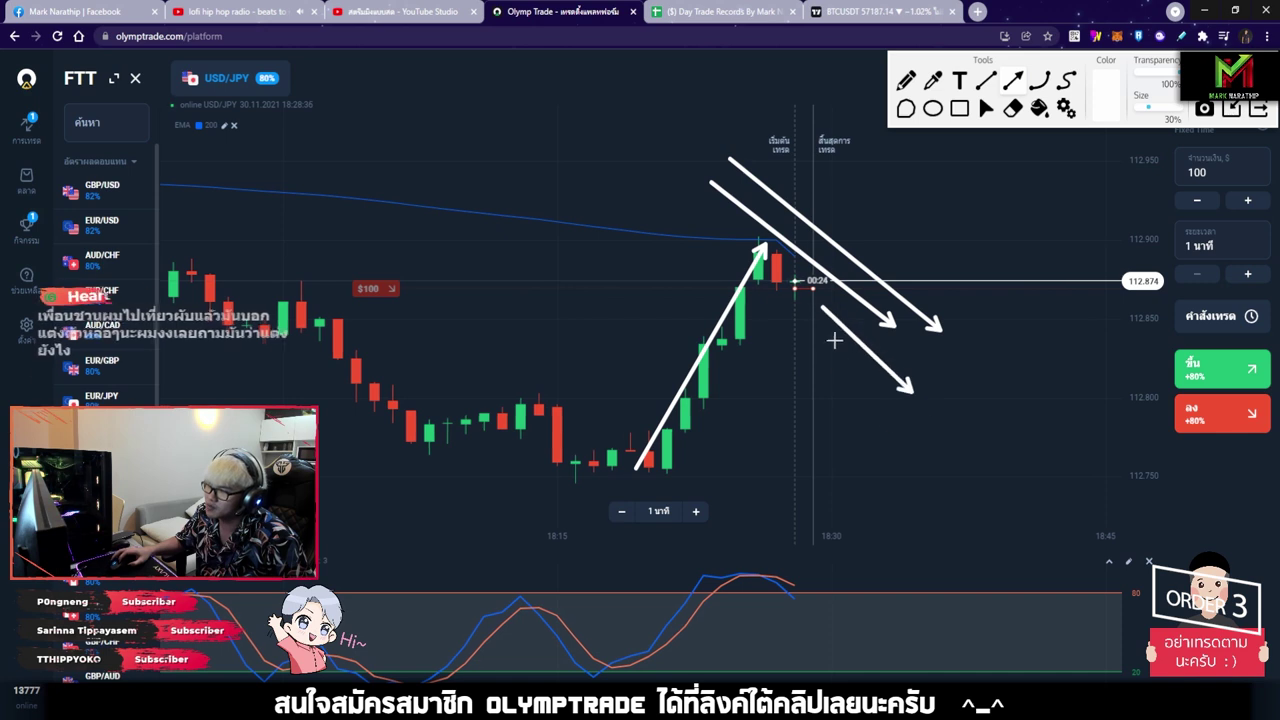
- Draw two downward arrows over the oscillator's crossover and four downward arrows around the EMA line before the peak, and leave drawing mode
left_click_drag(728, 523, 843, 598)
left_click_drag(697, 538, 808, 632)
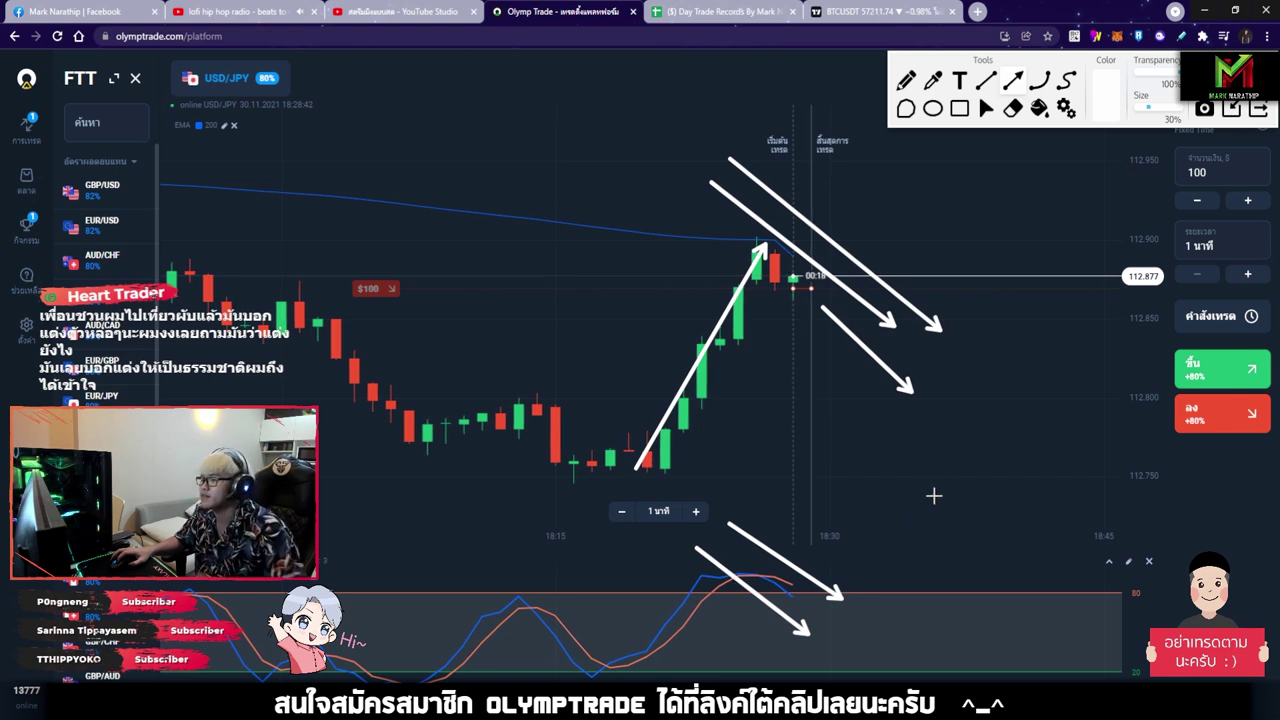
left_click_drag(578, 111, 727, 212)
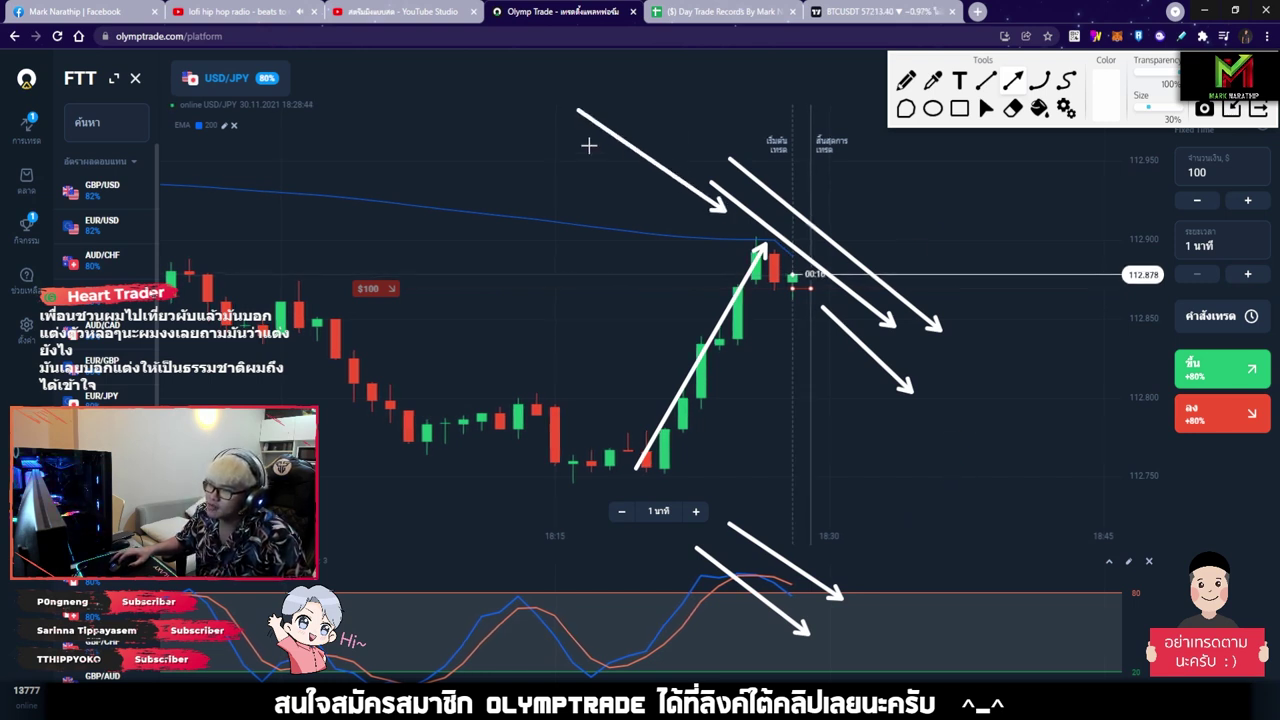
left_click_drag(587, 146, 727, 230)
left_click_drag(585, 182, 720, 256)
left_click_drag(552, 198, 708, 282)
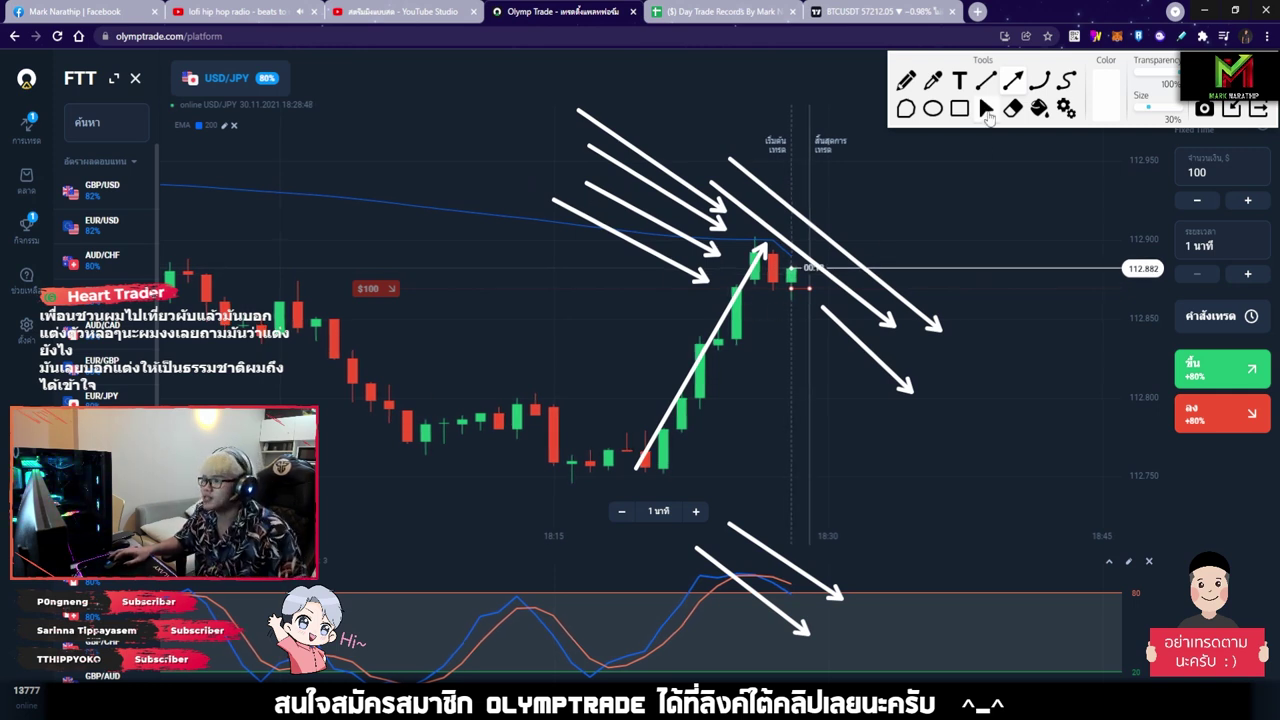
key("Escape")
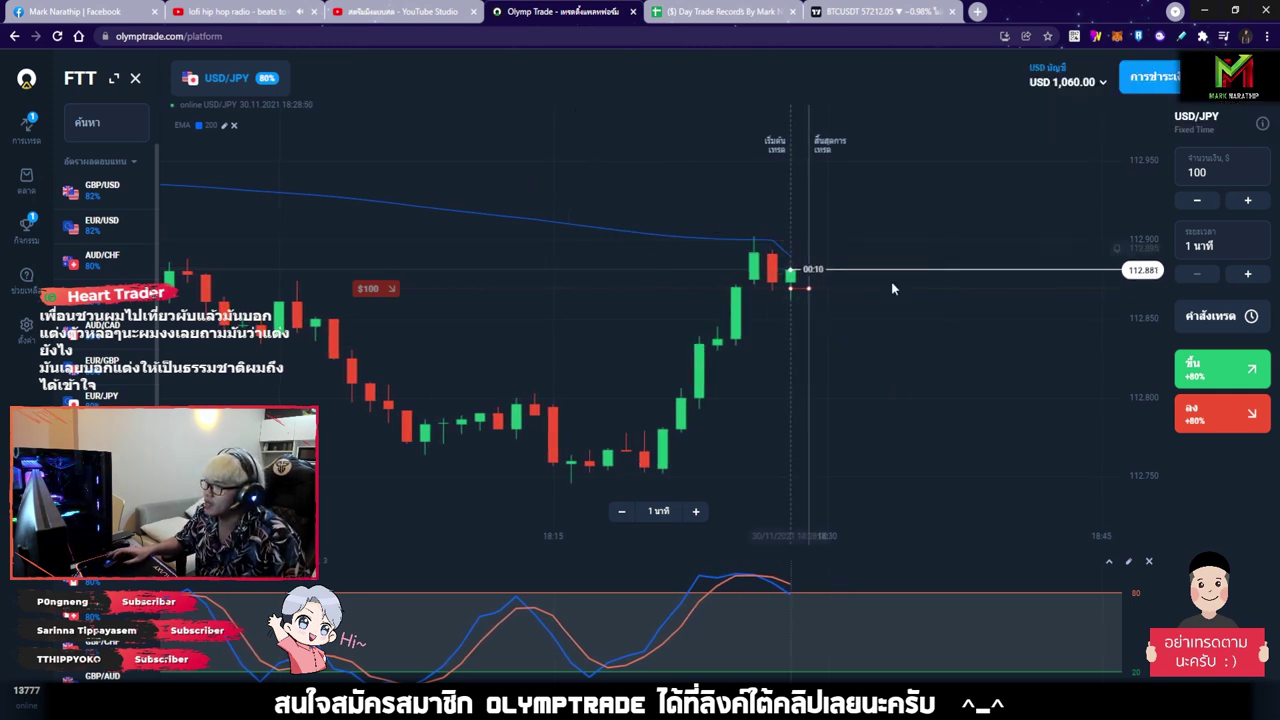
- Follow the USD/JPY trade to its close, switch to the Google Sheets record and log trade 3 as แพ้ with a profit percentage of 80
scroll(824, 374, "up", 6)
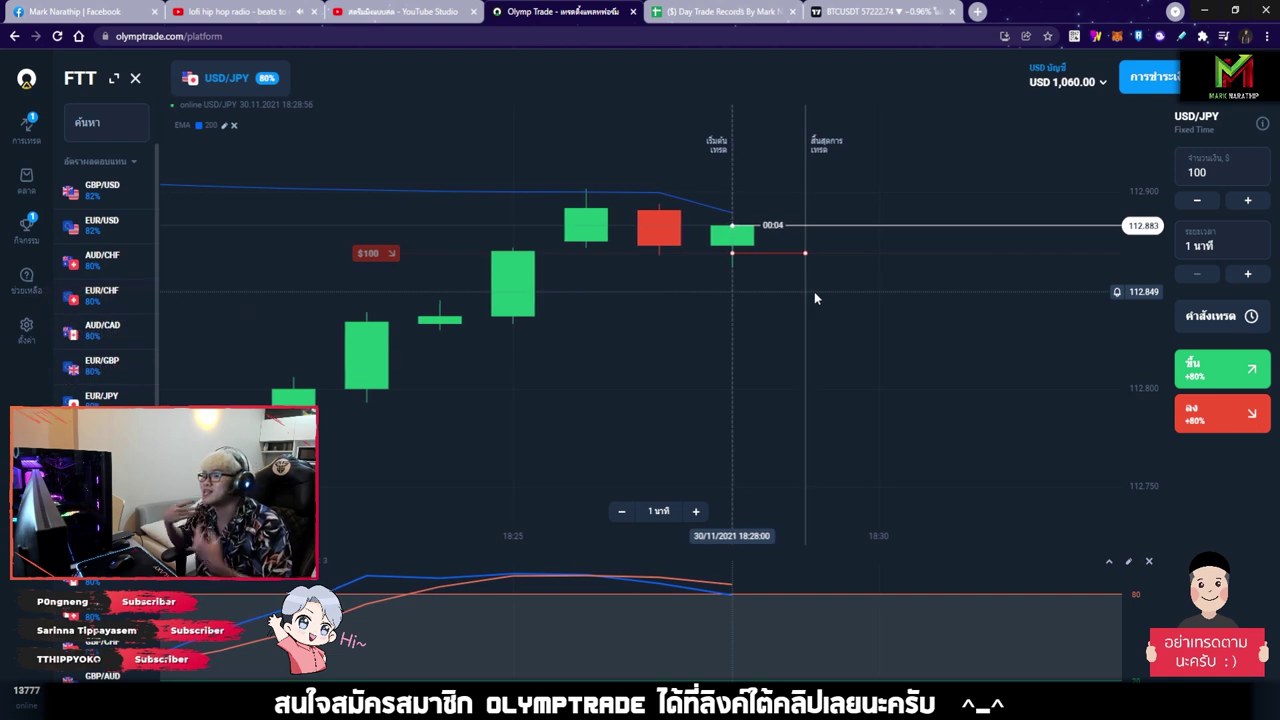
scroll(782, 290, "up", 1)
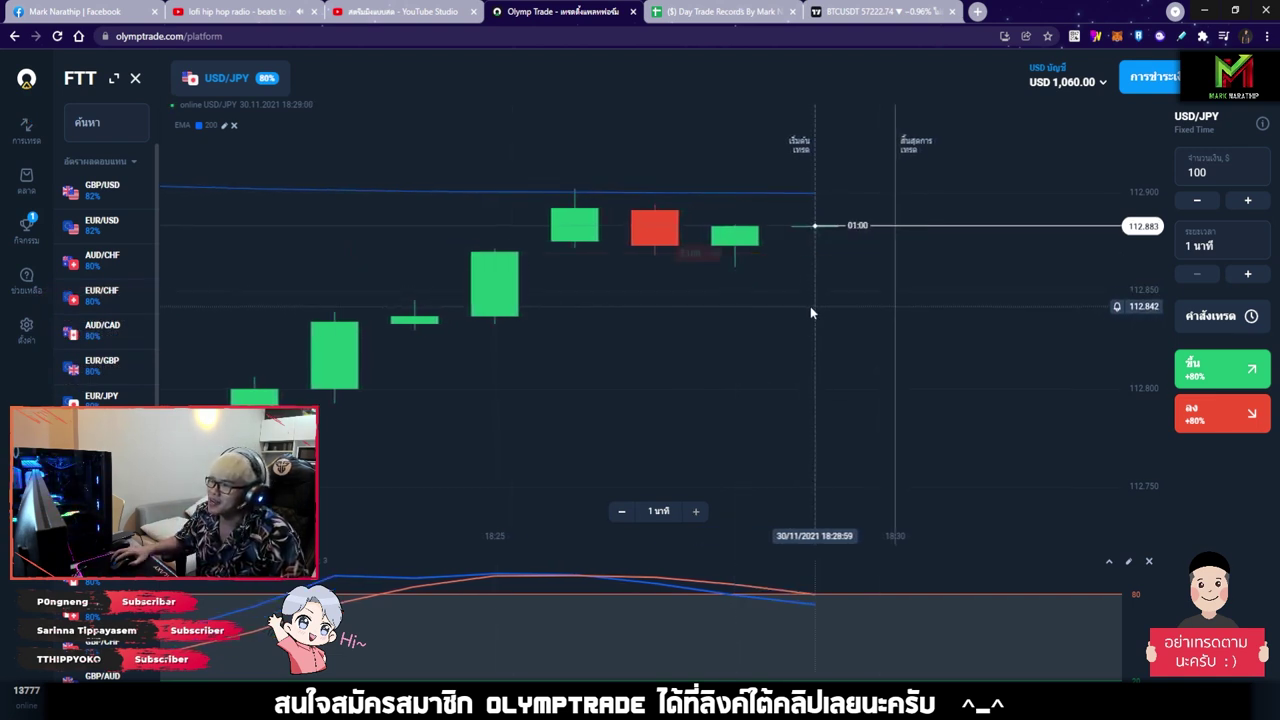
scroll(810, 313, "down", 2)
left_click(720, 11)
left_click(541, 338)
left_click(486, 370)
left_click(636, 338)
type("80")
key("Return")
- Enter a stake of 250 for trade 4 and review the stake sizes and totals in the summary row
left_click(399, 350)
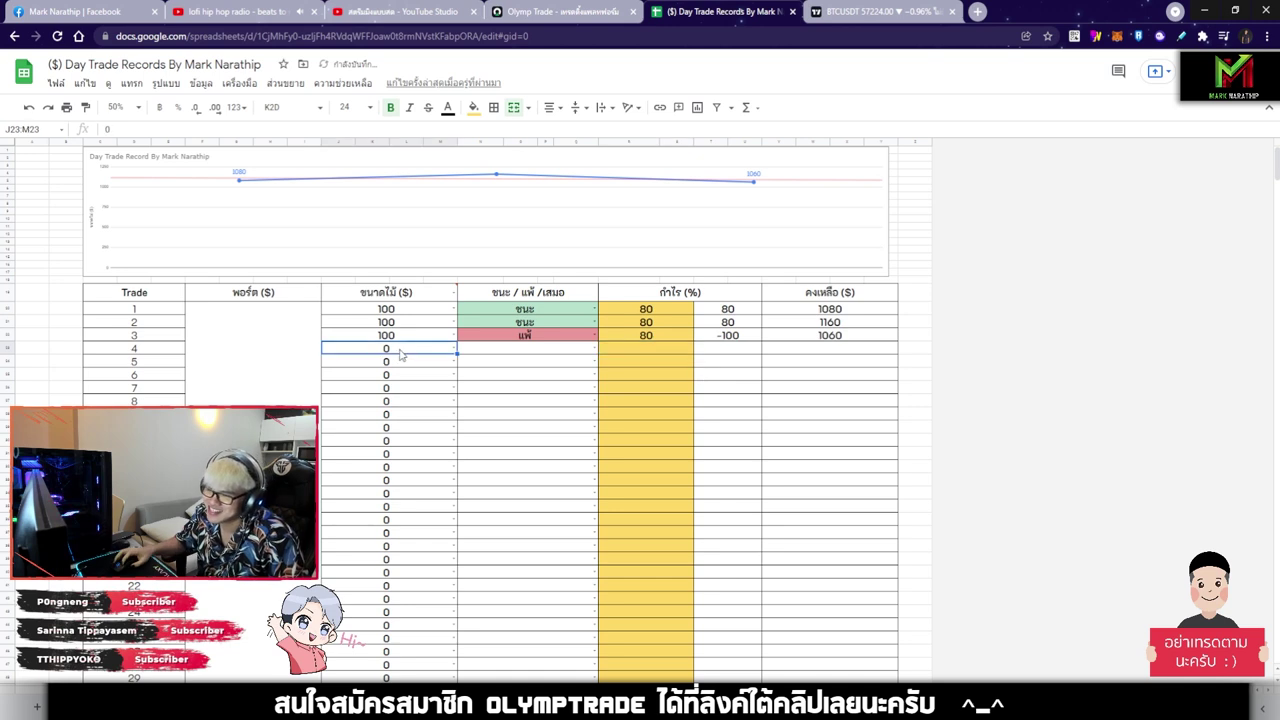
type("250")
key("Return")
scroll(435, 355, "down", 3)
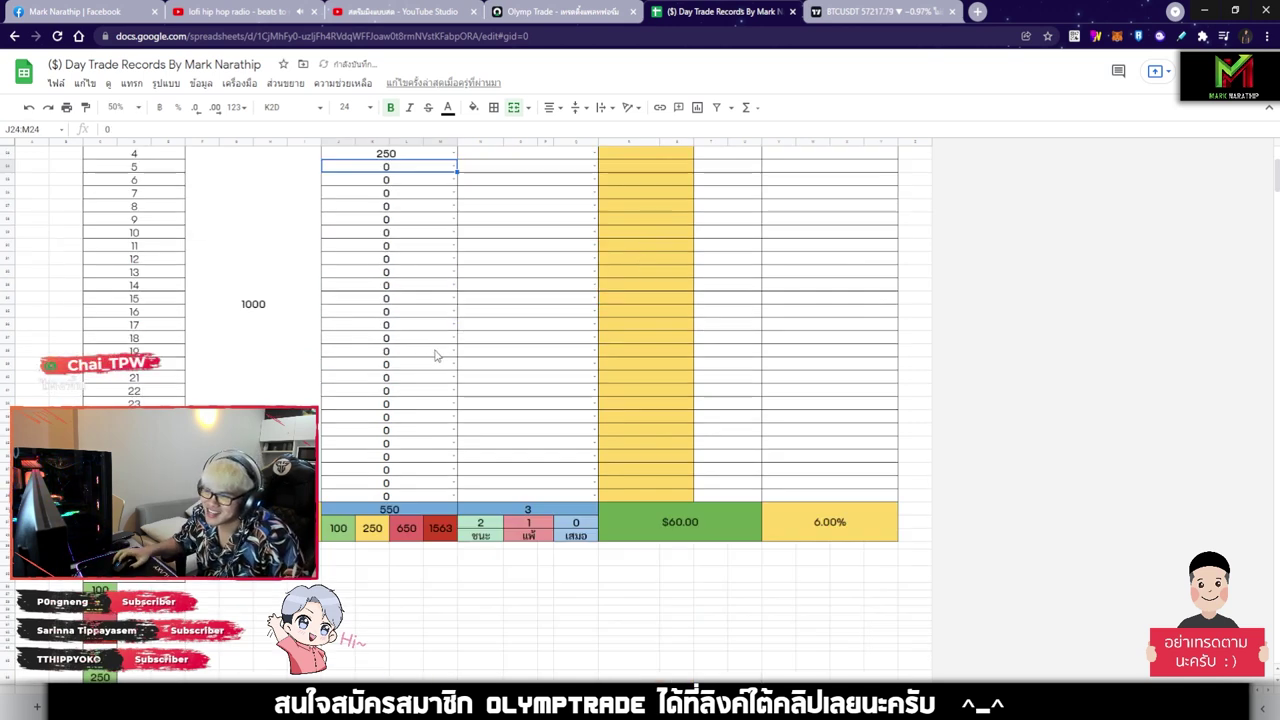
scroll(596, 481, "up", 3)
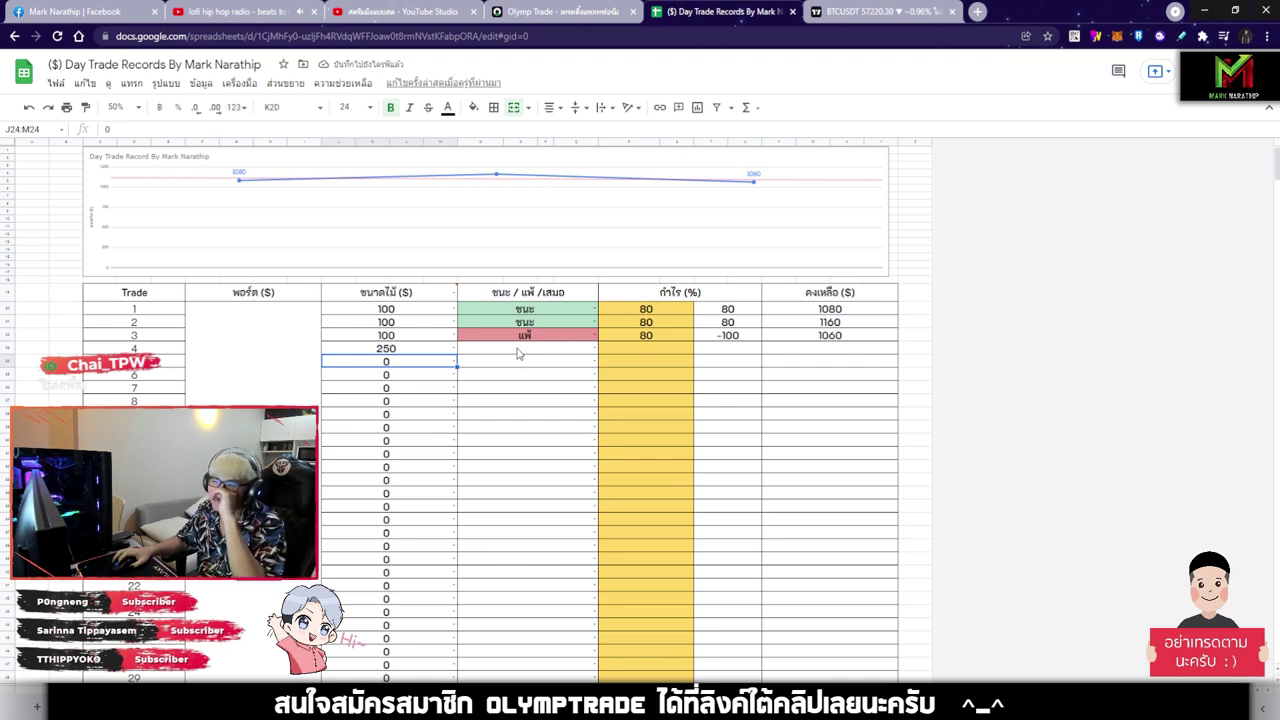
- Compare the Olymp Trade account balance with the profit total in the trade record, and review the stakes of trades 3 and 4
left_click(555, 12)
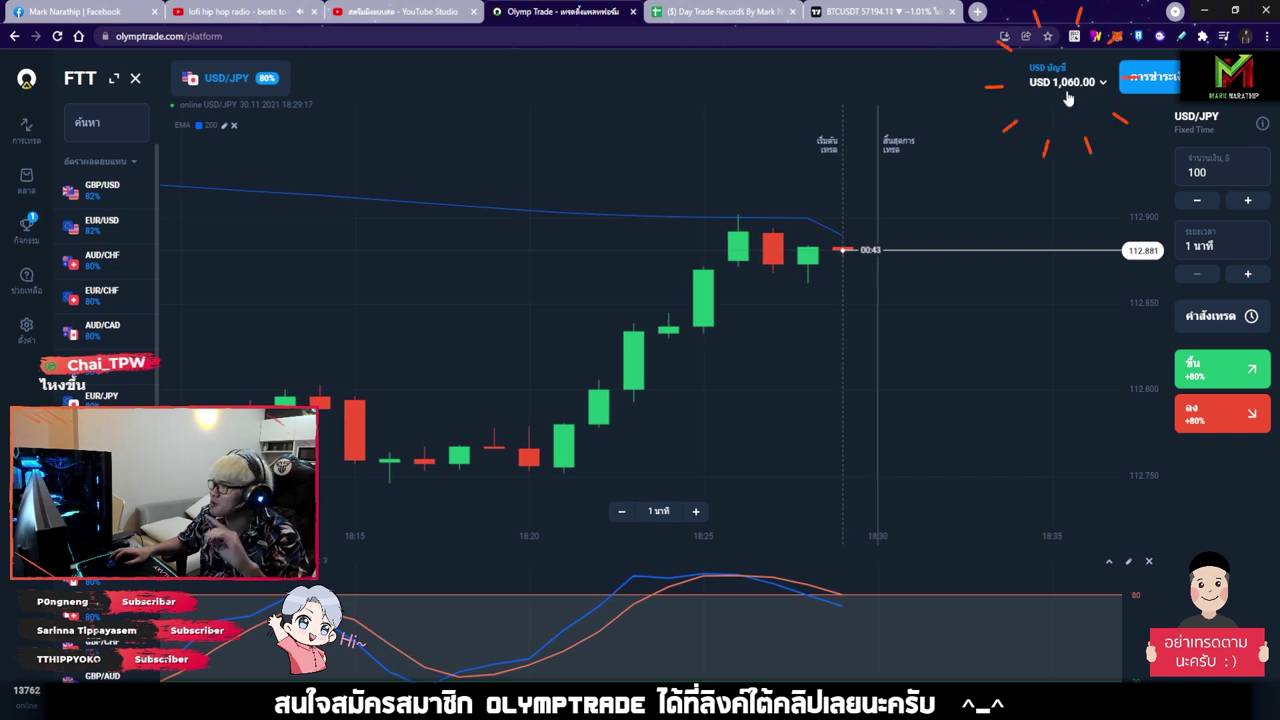
left_click(712, 14)
scroll(679, 380, "down", 5)
left_click(686, 351)
left_click(687, 351)
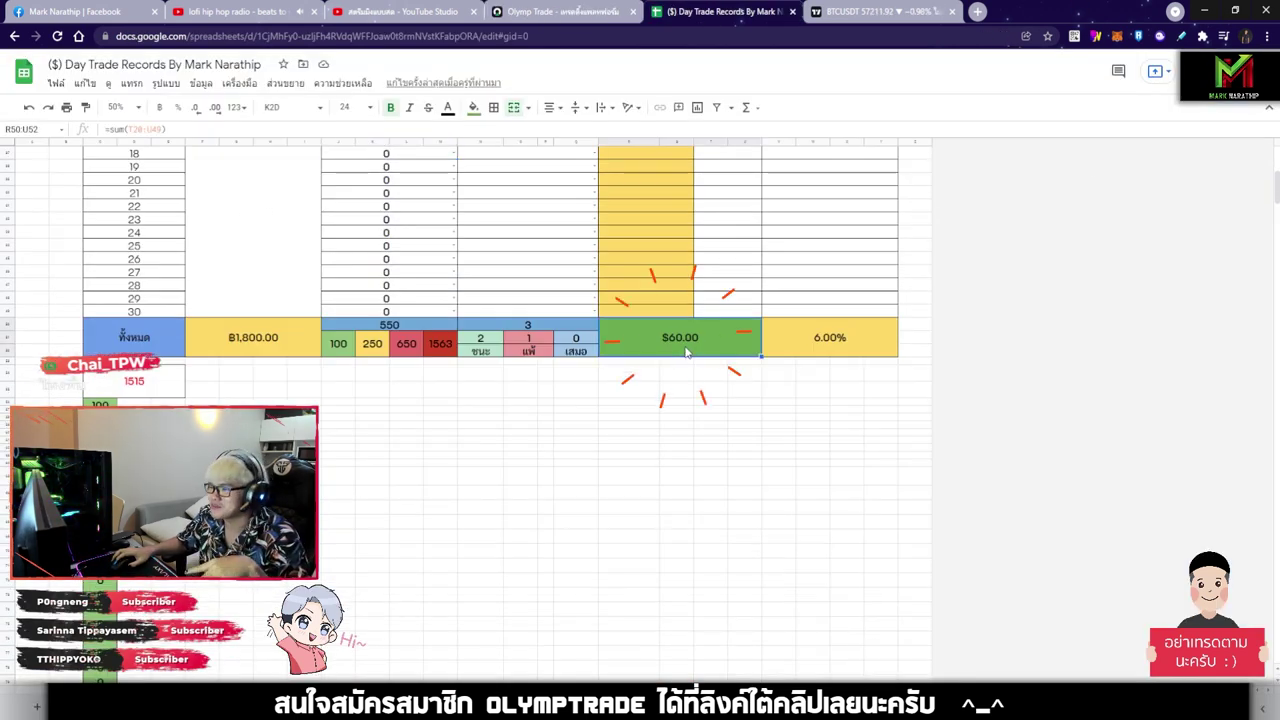
scroll(679, 355, "up", 5)
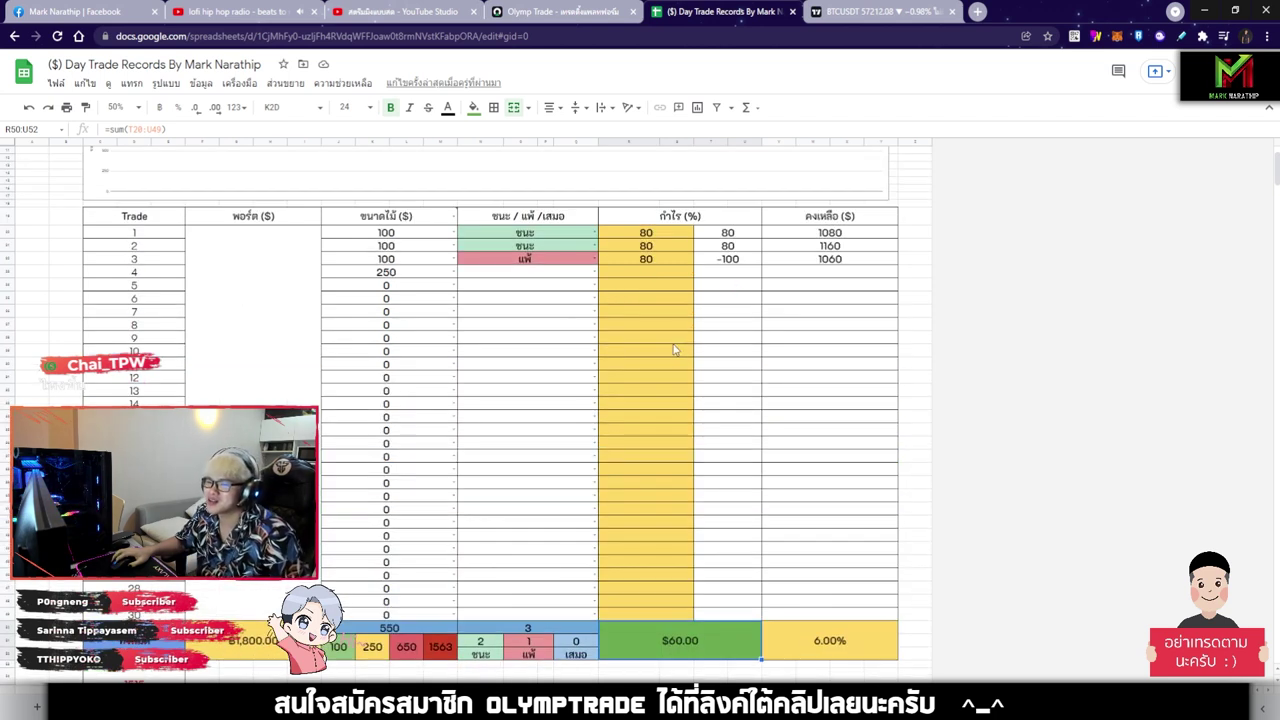
left_click(421, 264)
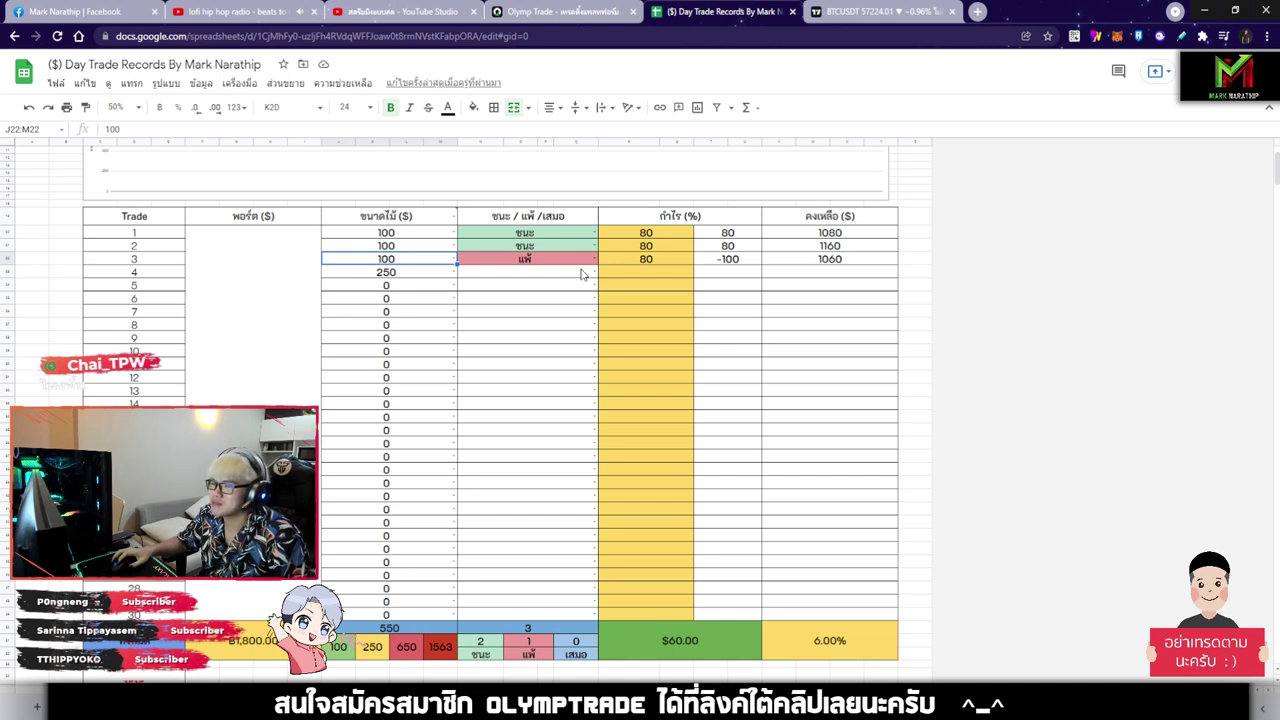
left_click(386, 273)
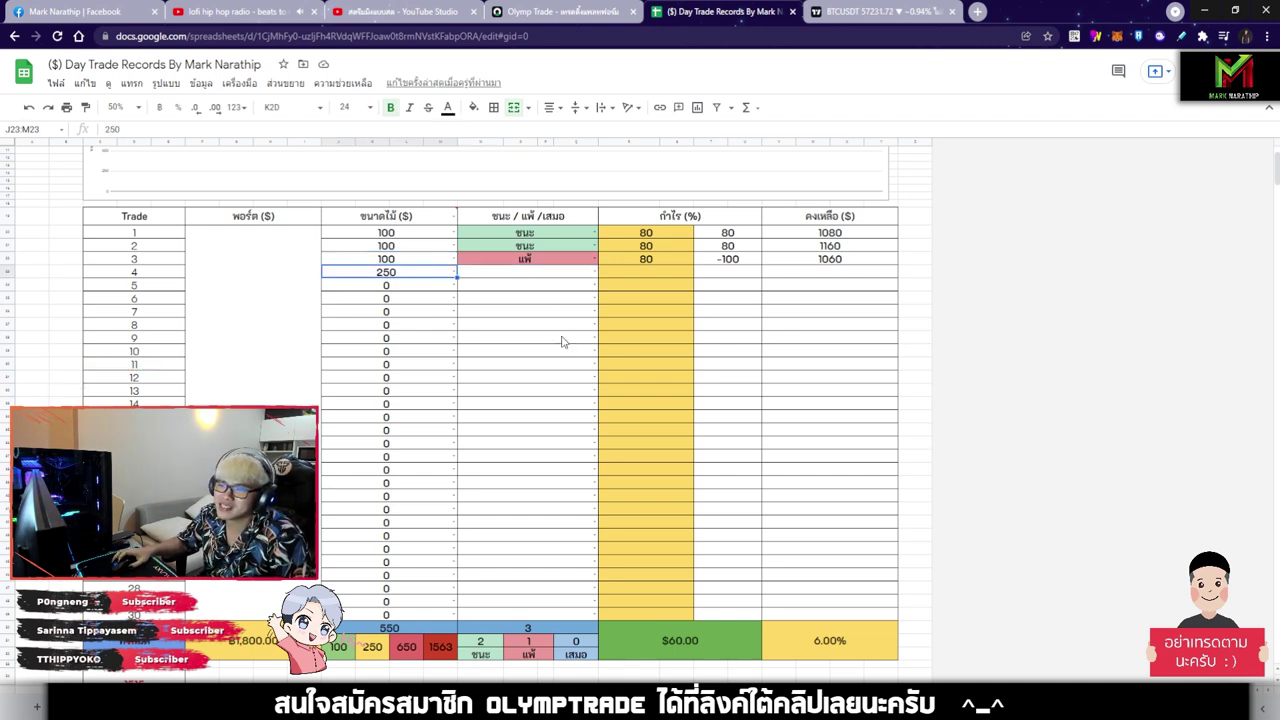
scroll(562, 342, "up", 2)
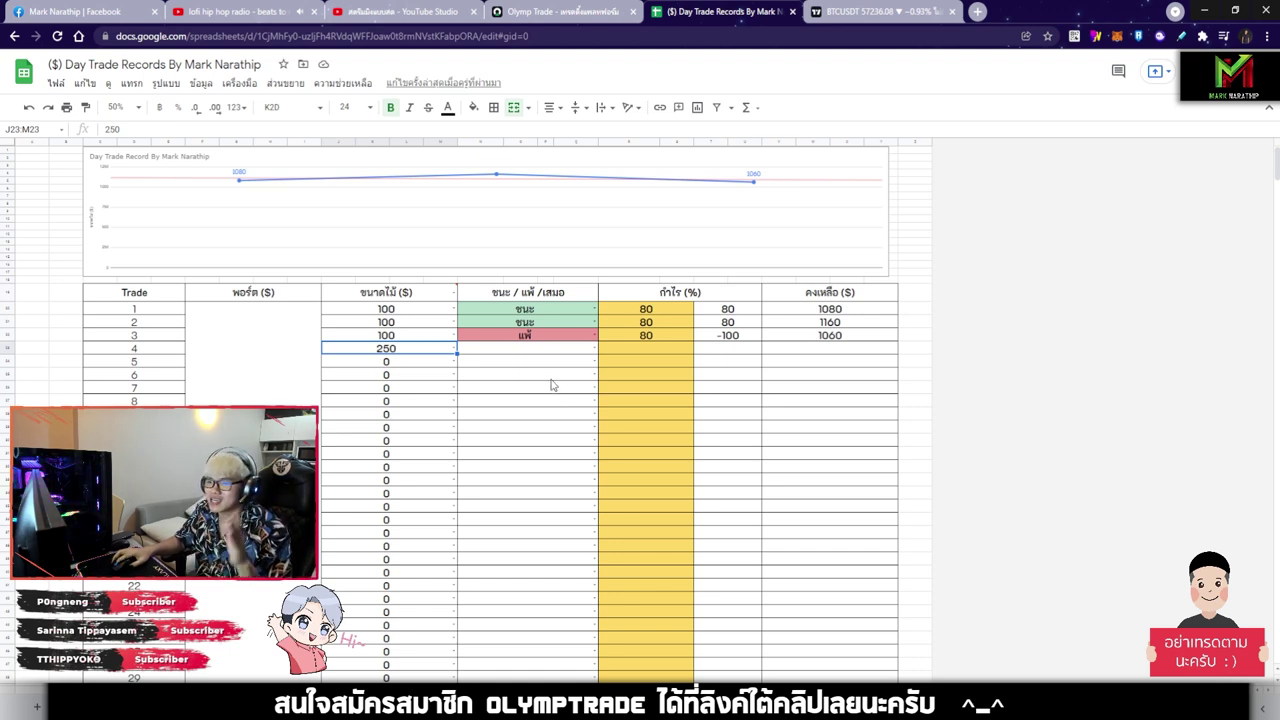
scroll(552, 384, "down", 4)
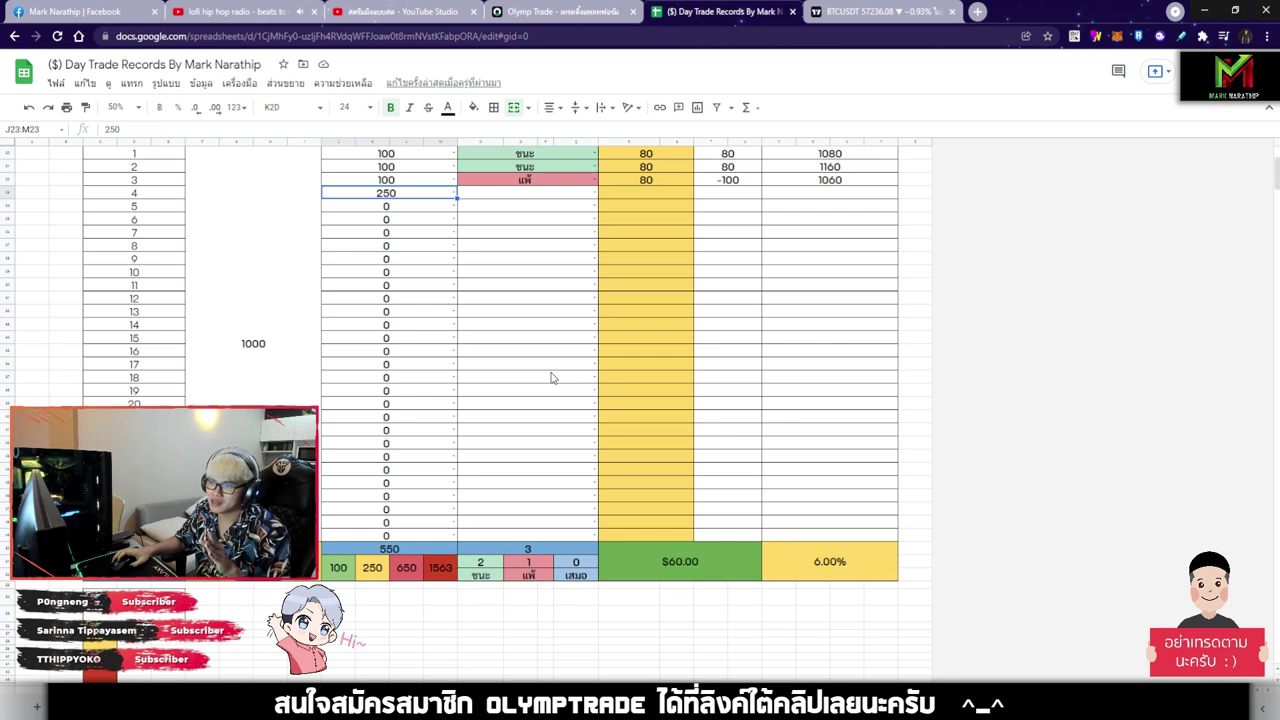
left_click(413, 181)
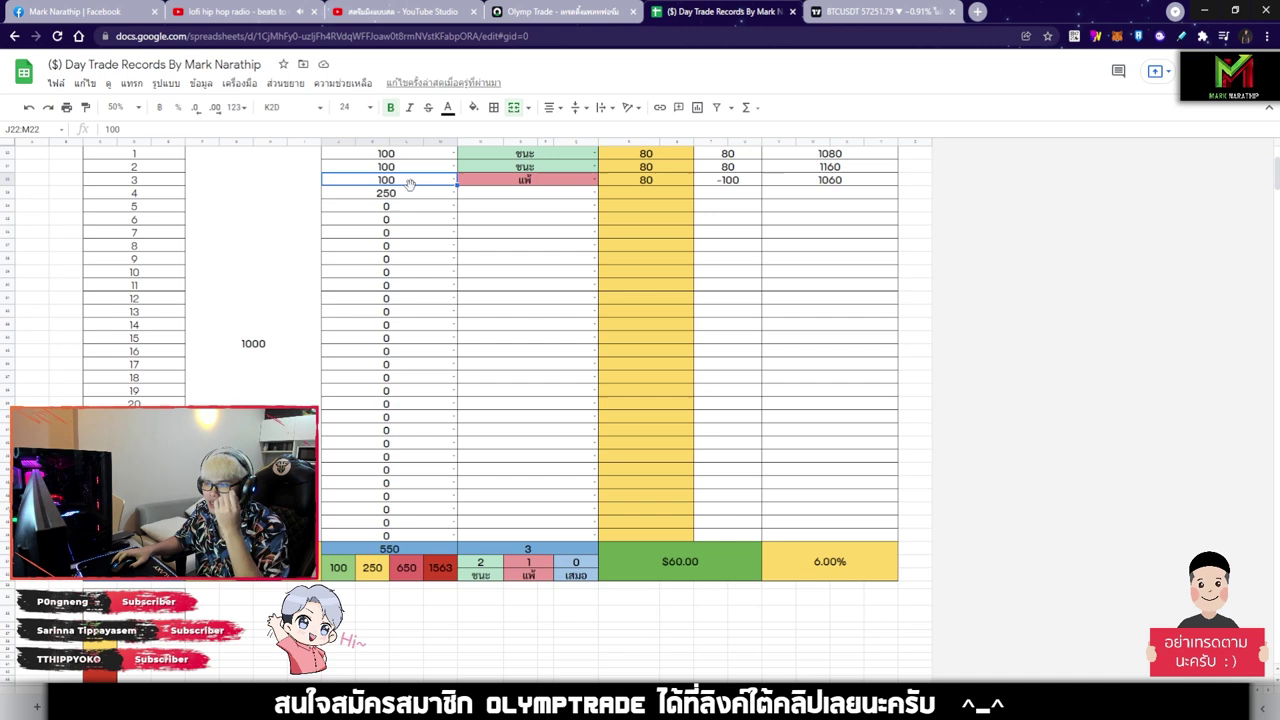
scroll(420, 198, "up", 4)
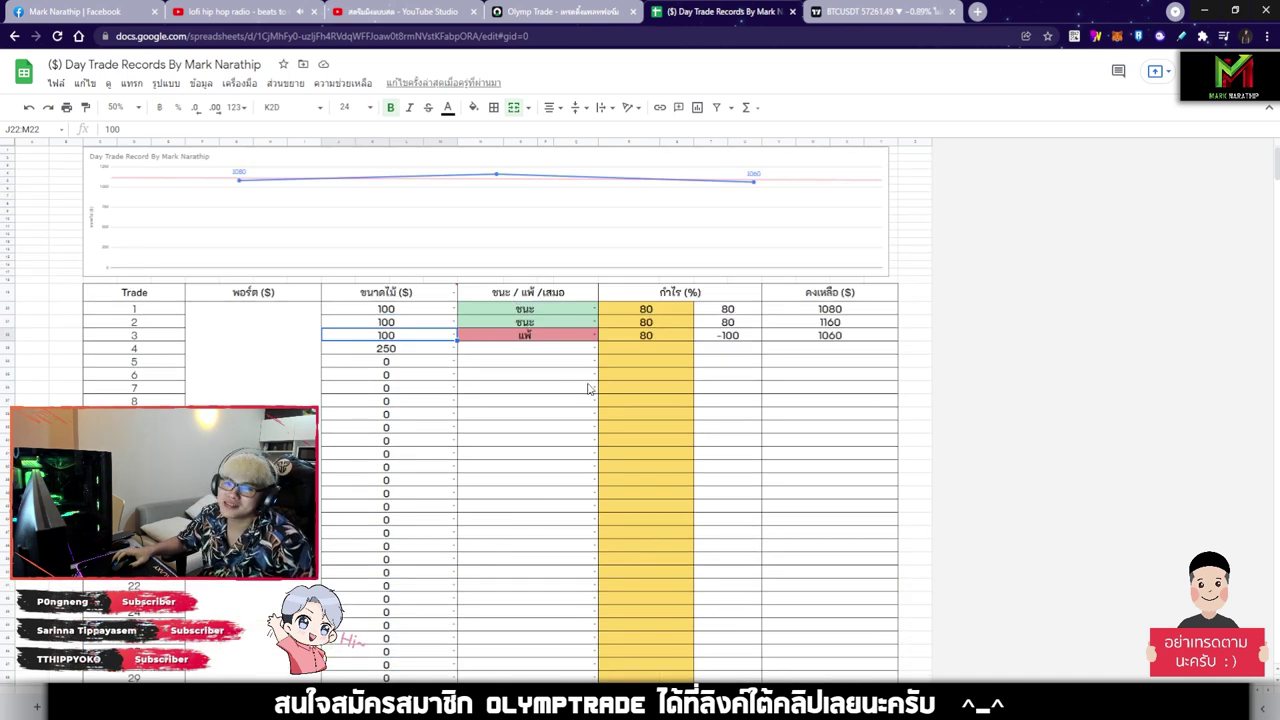
- Switch to Olymp Trade, set the trade amount to 250 and show a longer stretch of the USD/JPY chart
left_click(585, 14)
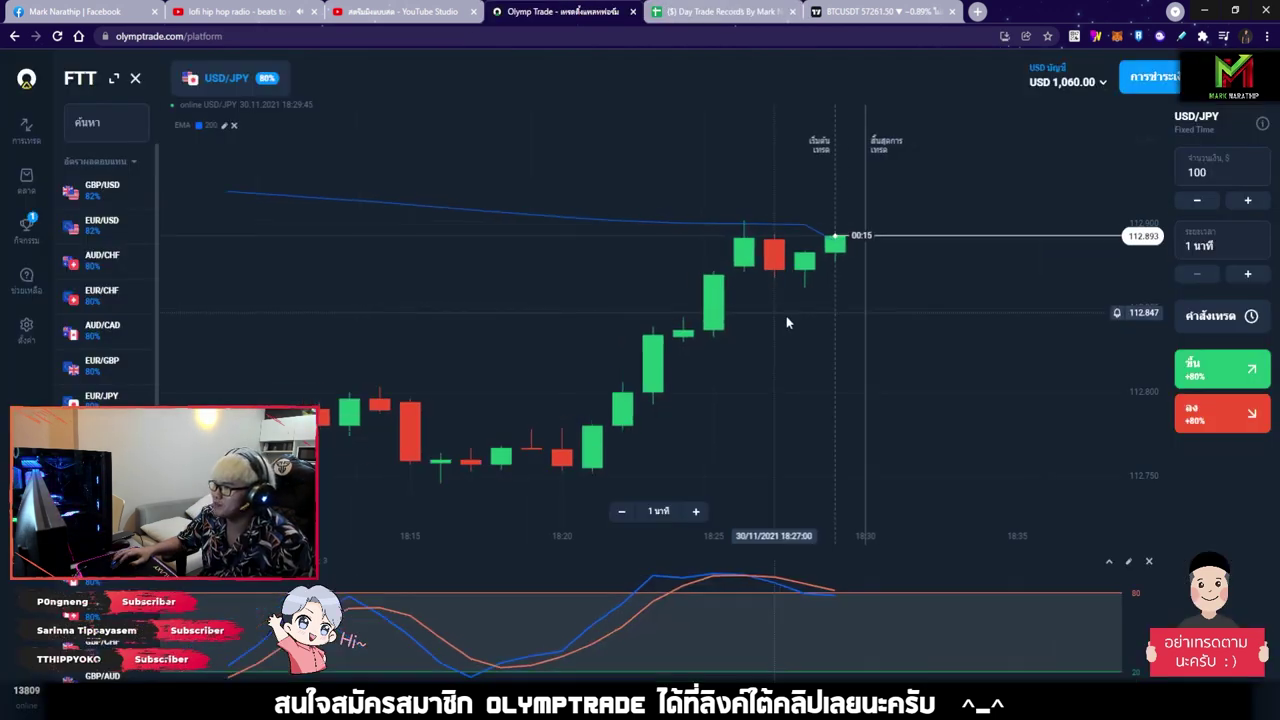
type("250")
left_click(661, 214)
scroll(655, 218, "down", 5)
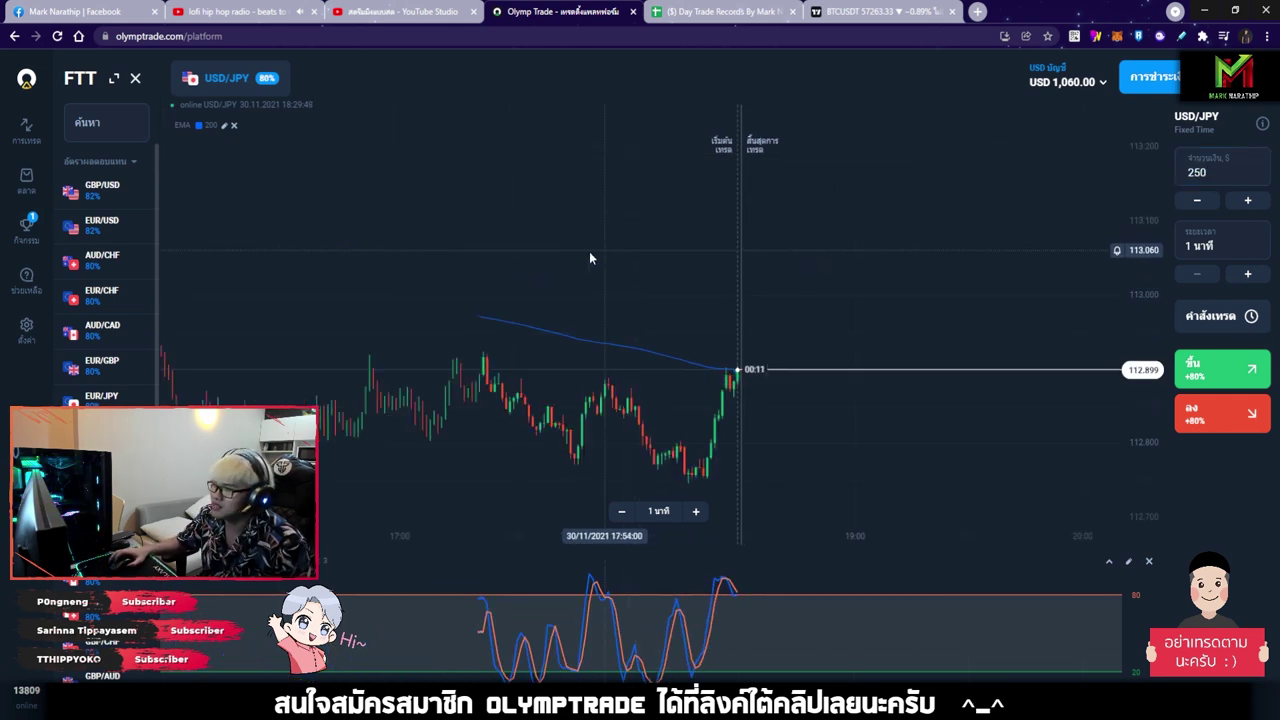
- Check the AUD/CAD chart, and open the EUR/JPY chart framed on its most recent candles
left_click(128, 194)
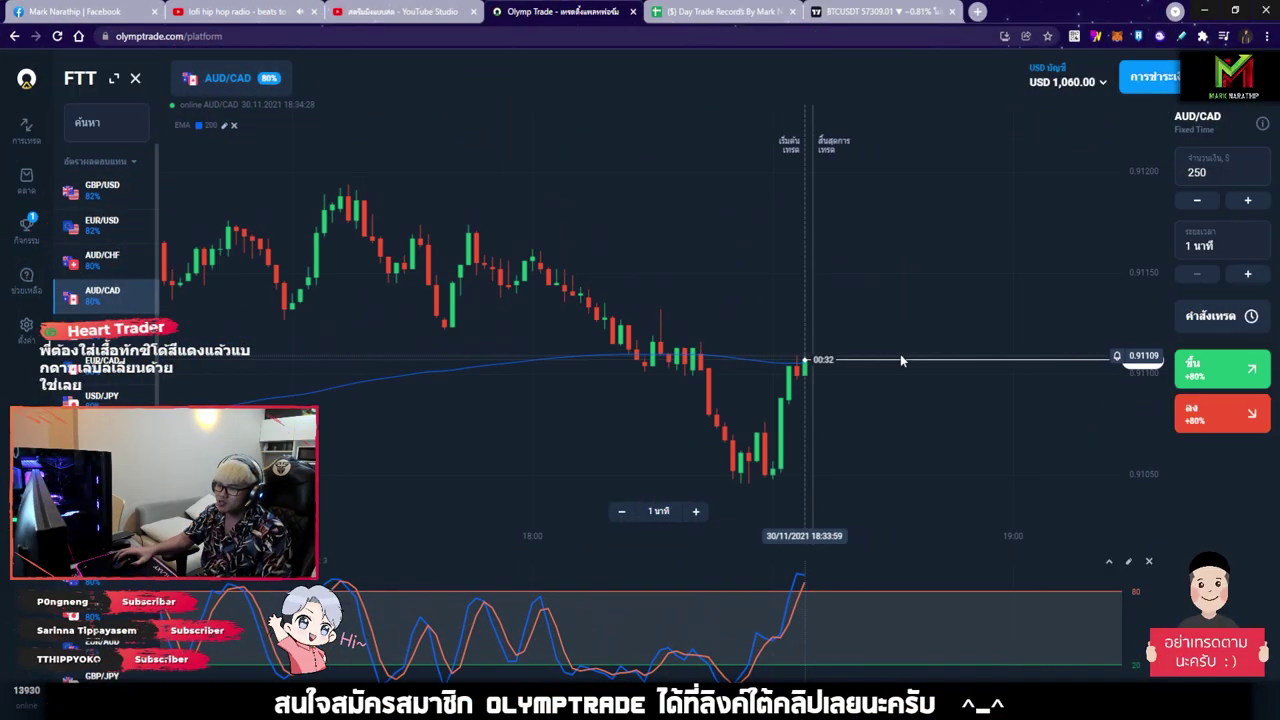
scroll(772, 389, "down", 3)
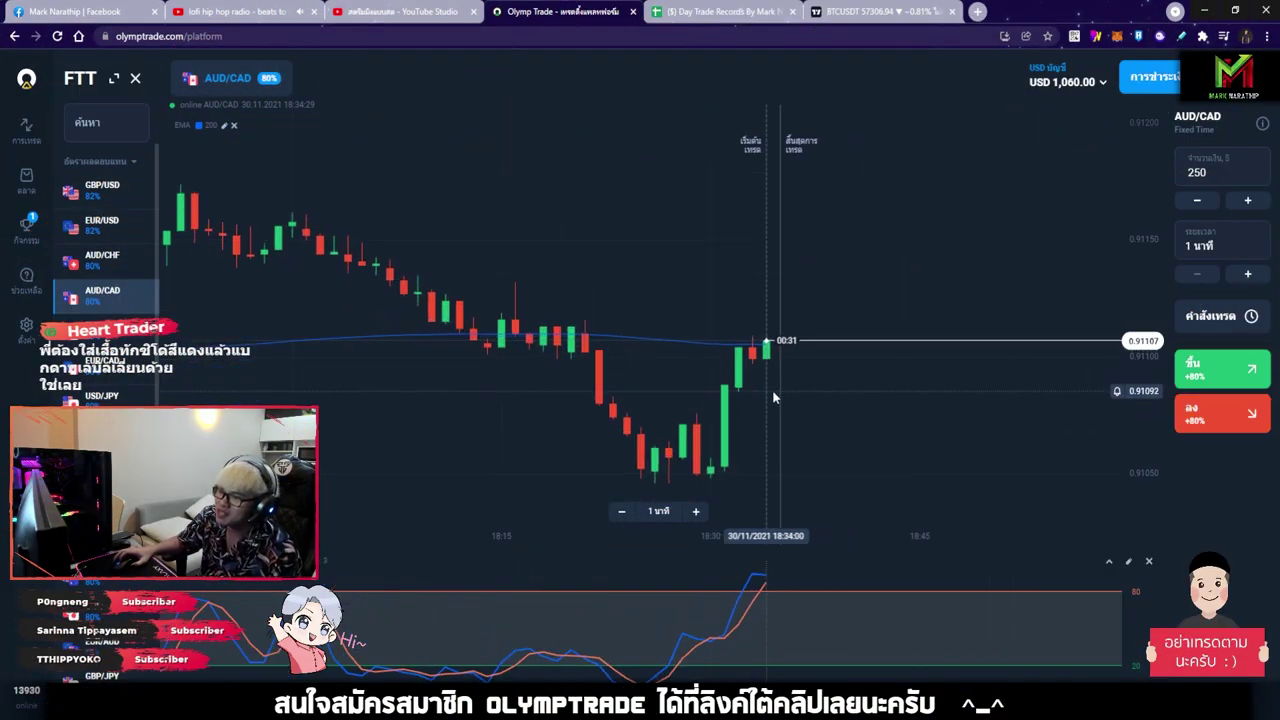
left_click(100, 430)
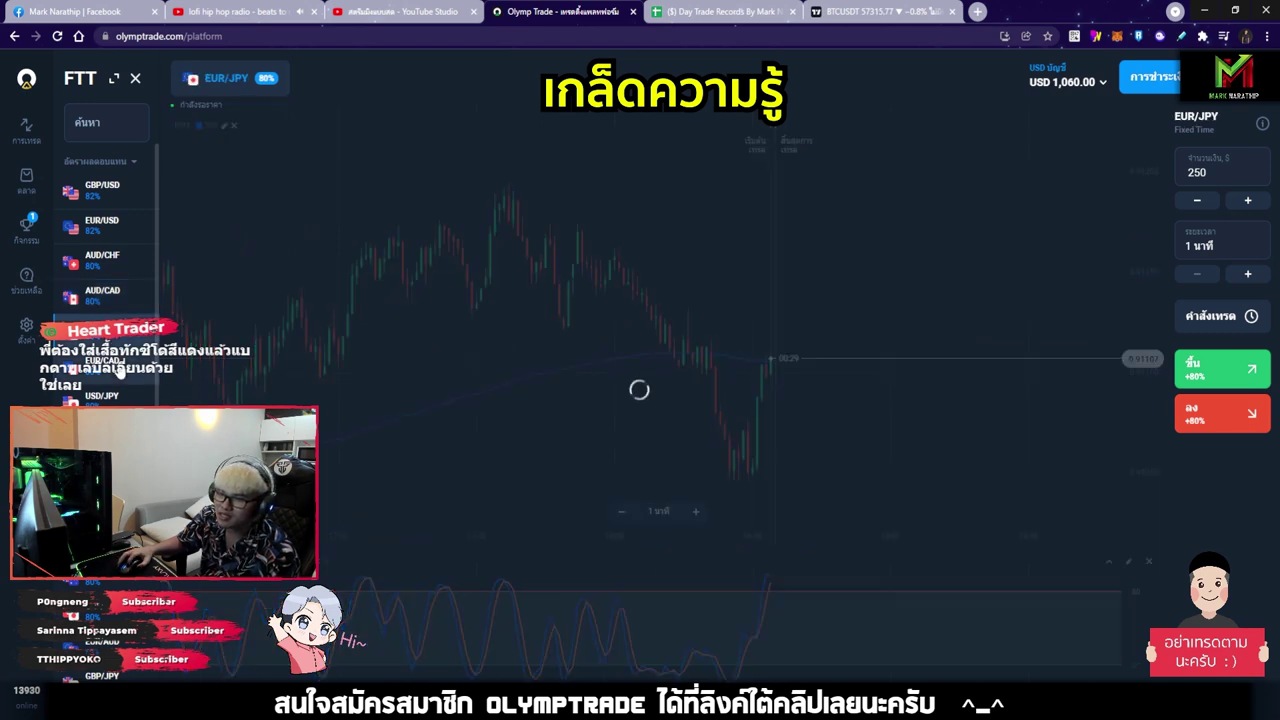
scroll(800, 348, "up", 3)
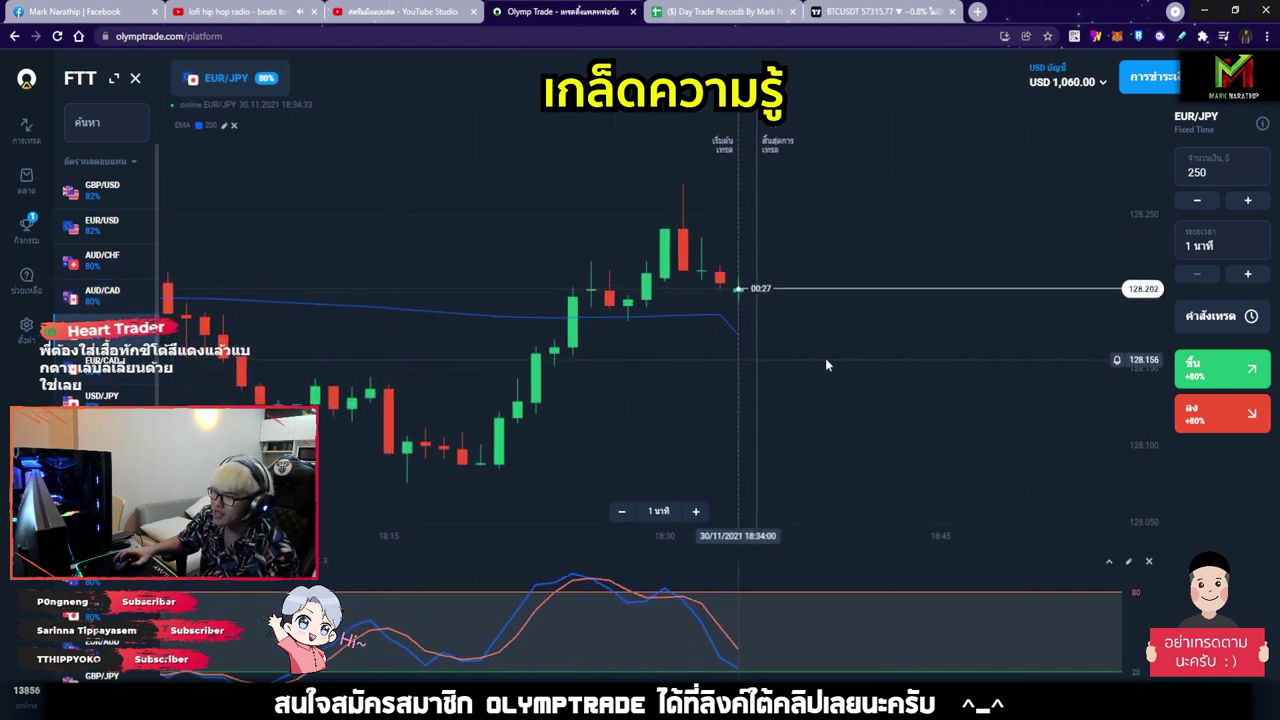
- Draw an upward arrow along the EUR/JPY rise, a downward arrow from its peak and three small downward arrows at the peak and following candles
left_click(1097, 37)
left_click_drag(493, 453, 688, 216)
left_click_drag(740, 257, 771, 306)
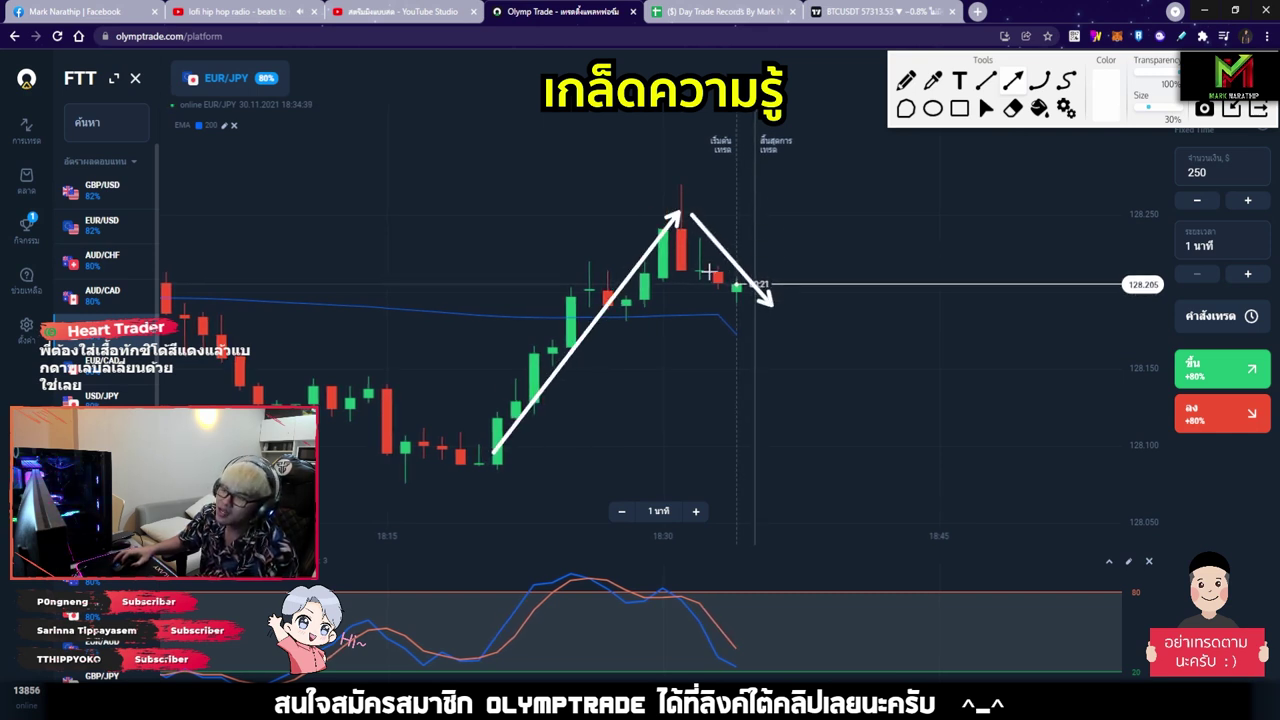
left_click_drag(693, 229, 717, 278)
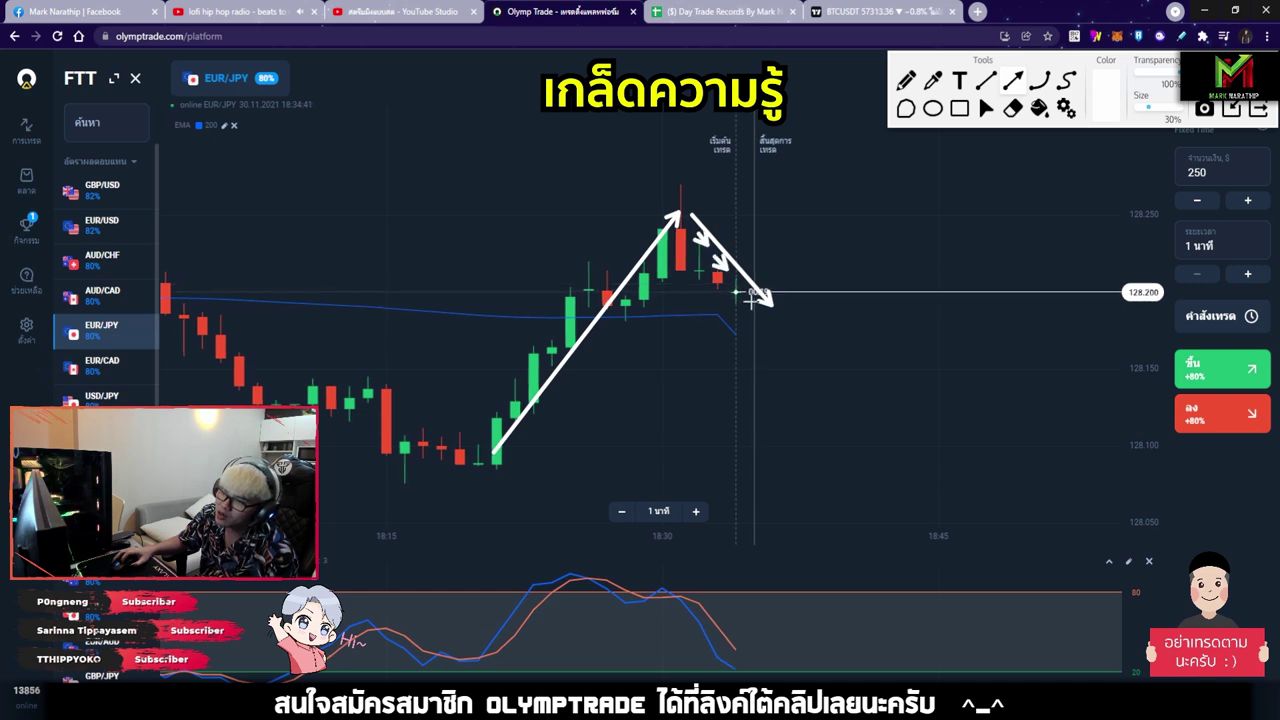
left_click_drag(679, 175, 680, 189)
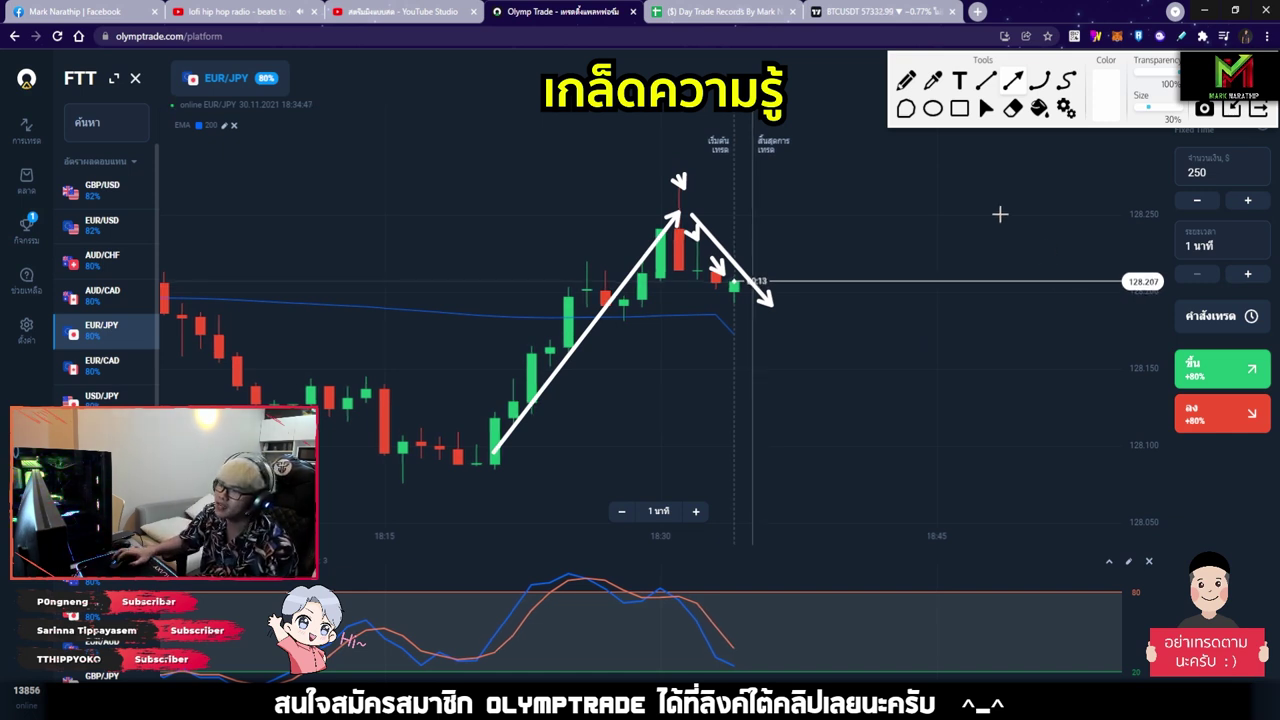
- Draw three downward arrows above the latest EUR/JPY candles and three more below them for the expected drop
left_click_drag(685, 114, 735, 200)
left_click_drag(734, 113, 751, 208)
left_click_drag(770, 130, 776, 230)
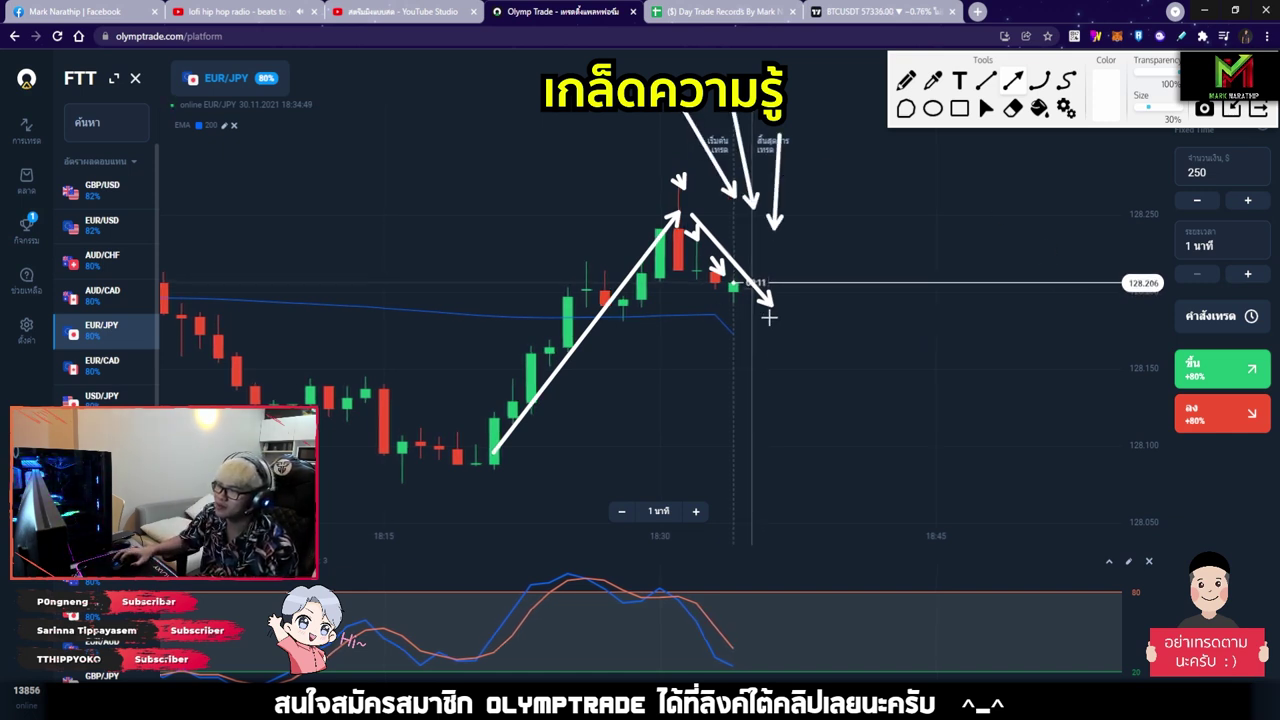
mouse_move(784, 325)
left_mouse_down()
mouse_move(818, 425)
mouse_move(836, 432)
left_mouse_up()
left_click_drag(838, 336, 879, 476)
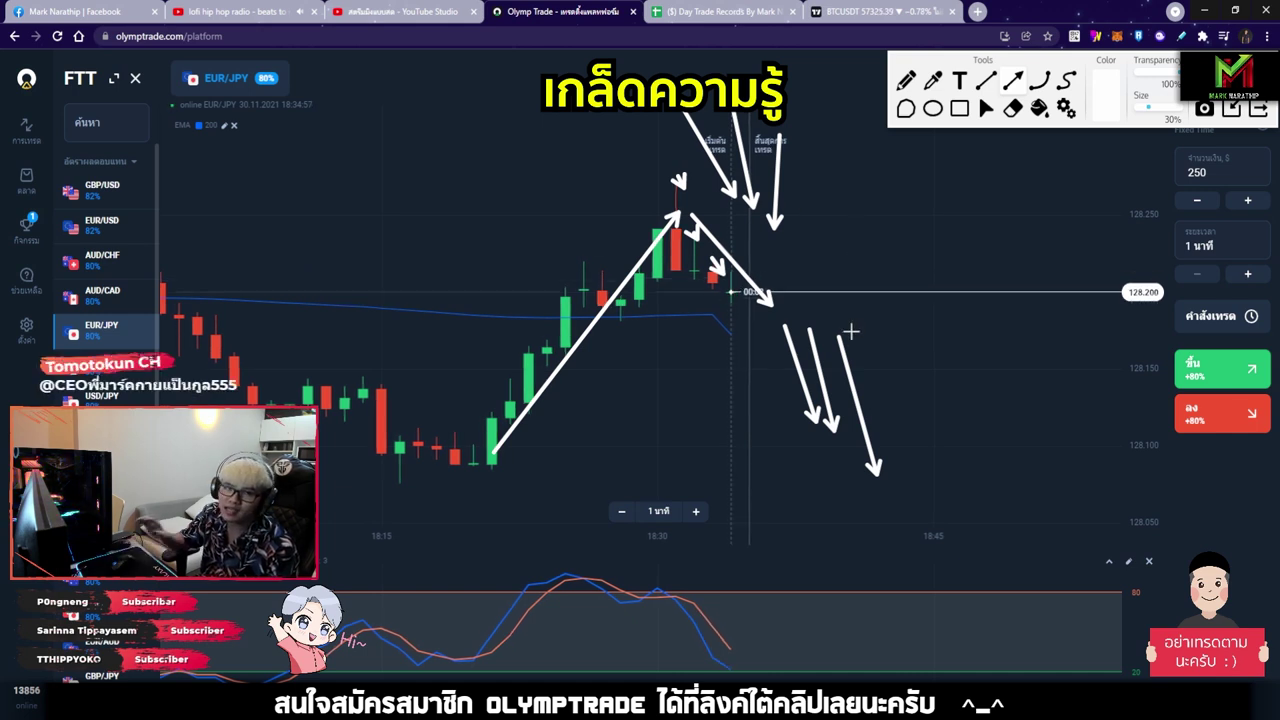
- Draw a second upward arrow parallel to the EUR/JPY rise, and leave drawing mode
mouse_move(498, 405)
left_mouse_down()
mouse_move(572, 292)
mouse_move(686, 178)
left_mouse_up()
left_click(986, 107)
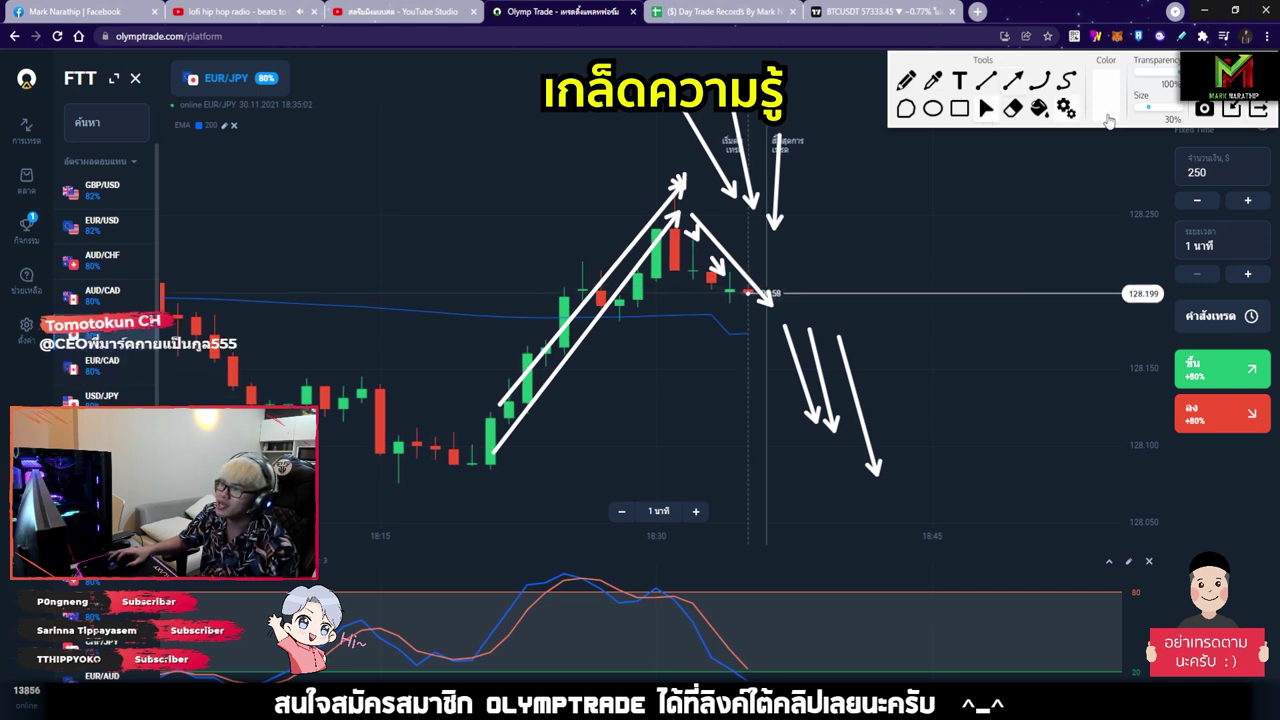
left_click(1258, 108)
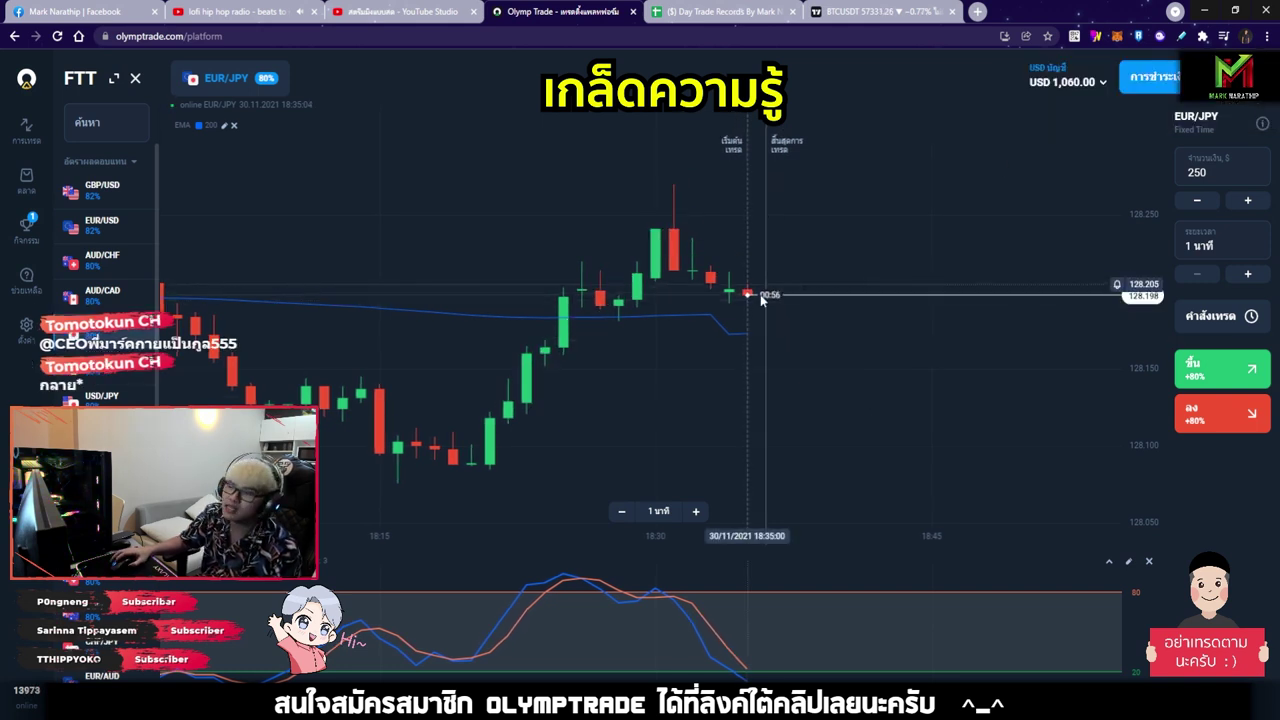
- Look back through the EUR/JPY chart history for an earlier fall and reversal below the EMA line
scroll(760, 294, "up", 2)
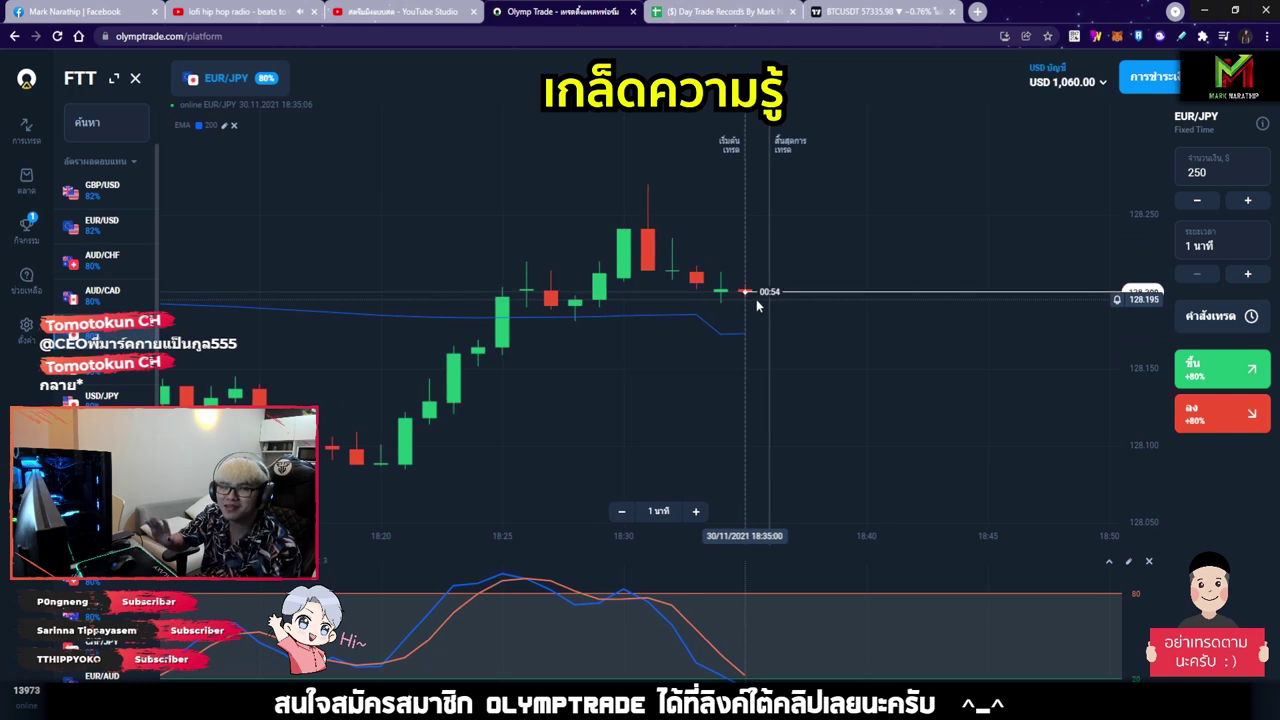
scroll(756, 300, "down", 2)
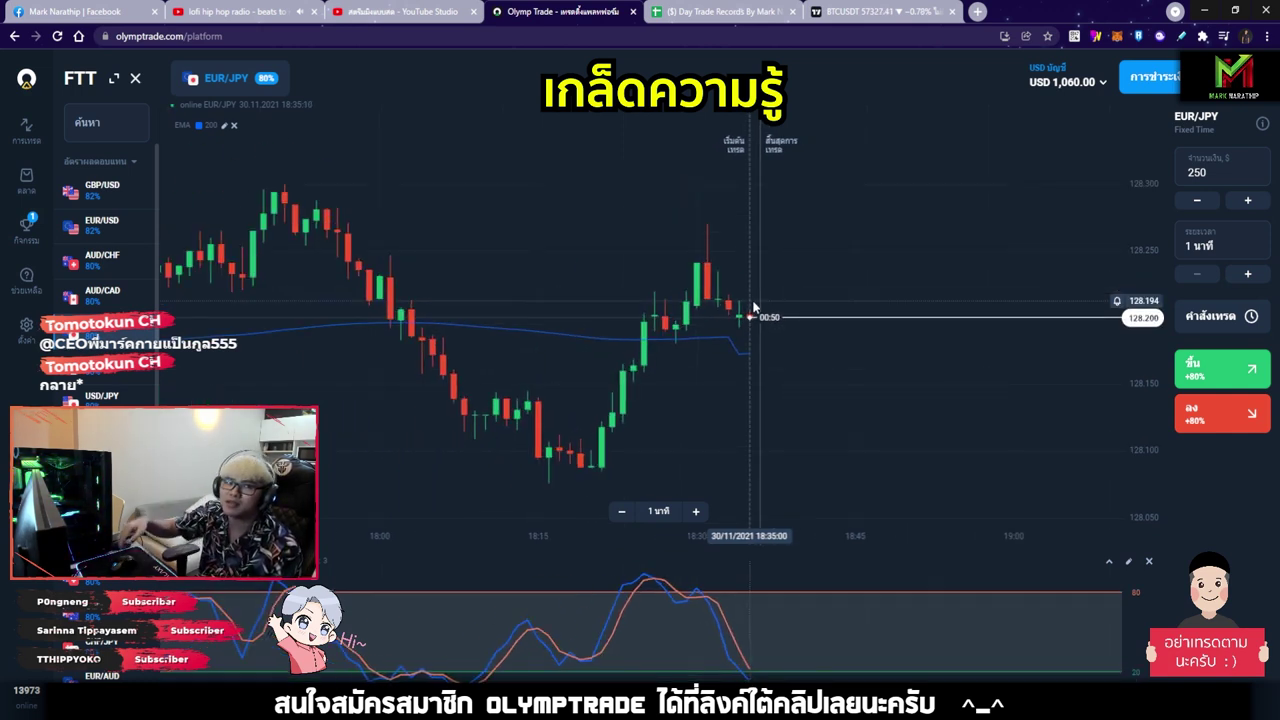
scroll(700, 308, "down", 3)
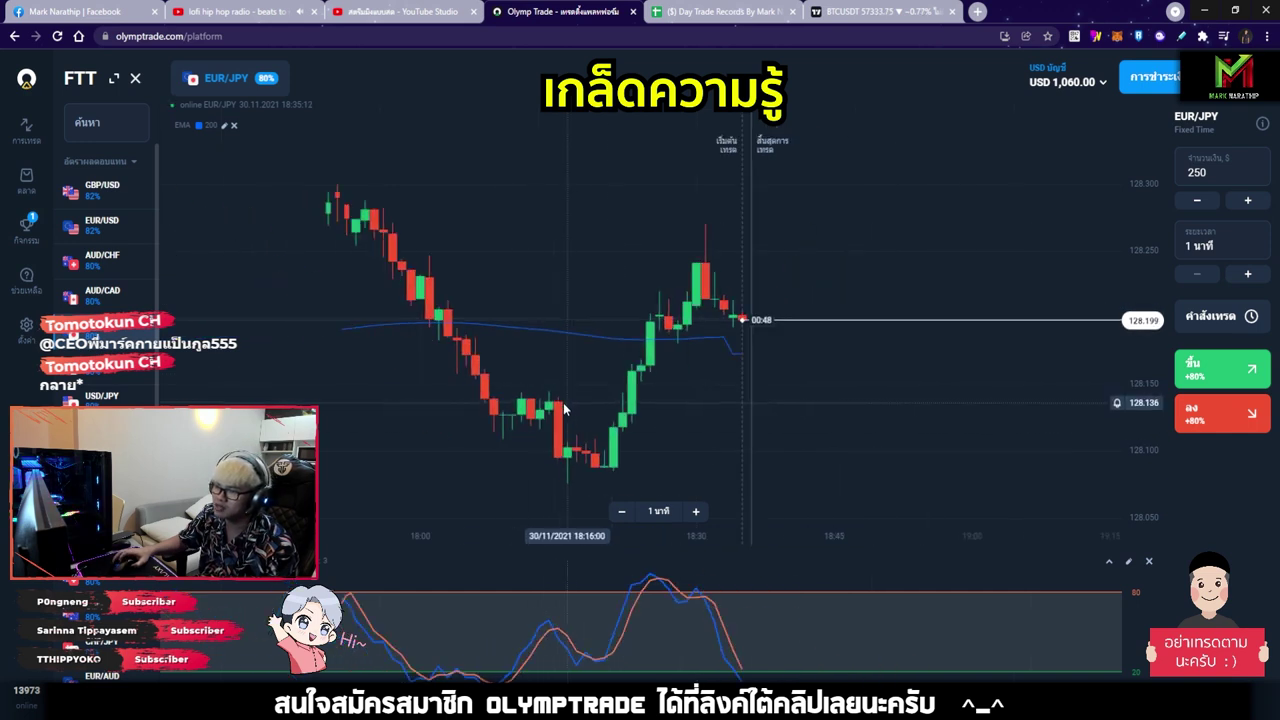
left_click_drag(641, 364, 964, 342)
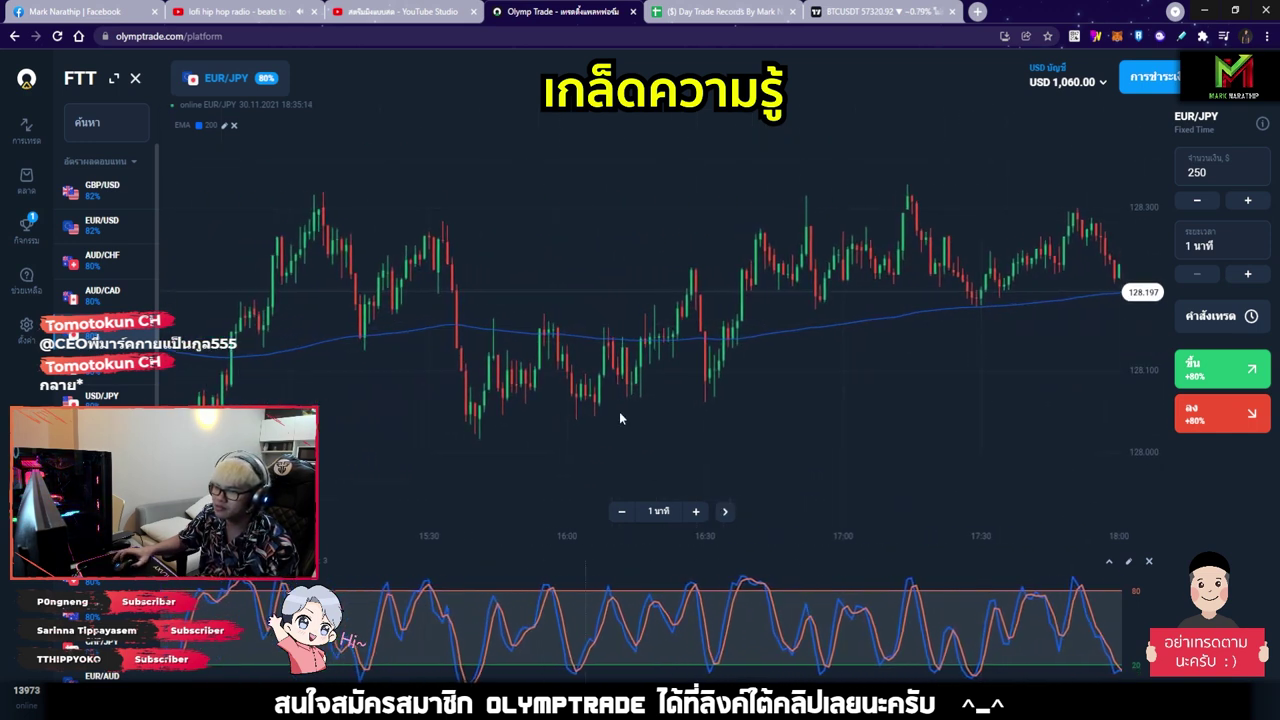
left_click_drag(511, 402, 838, 387)
scroll(462, 414, "up", 3)
left_click_drag(462, 414, 822, 401)
- Draw a downward arrow along the fall before 14:35, small upward arrows on the reversal candles and four upward arrows beneath them
key("ctrl+alt+g")
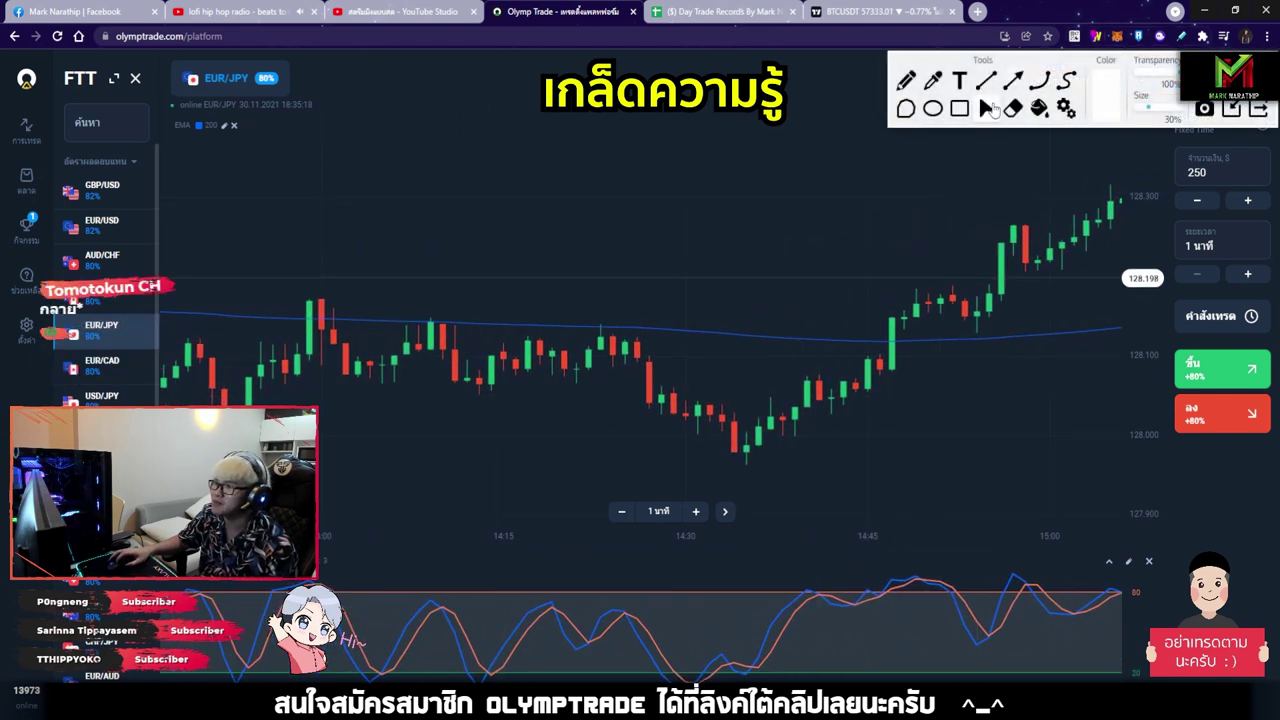
mouse_move(617, 367)
left_mouse_down()
mouse_move(745, 441)
mouse_move(737, 451)
mouse_move(786, 429)
left_mouse_up()
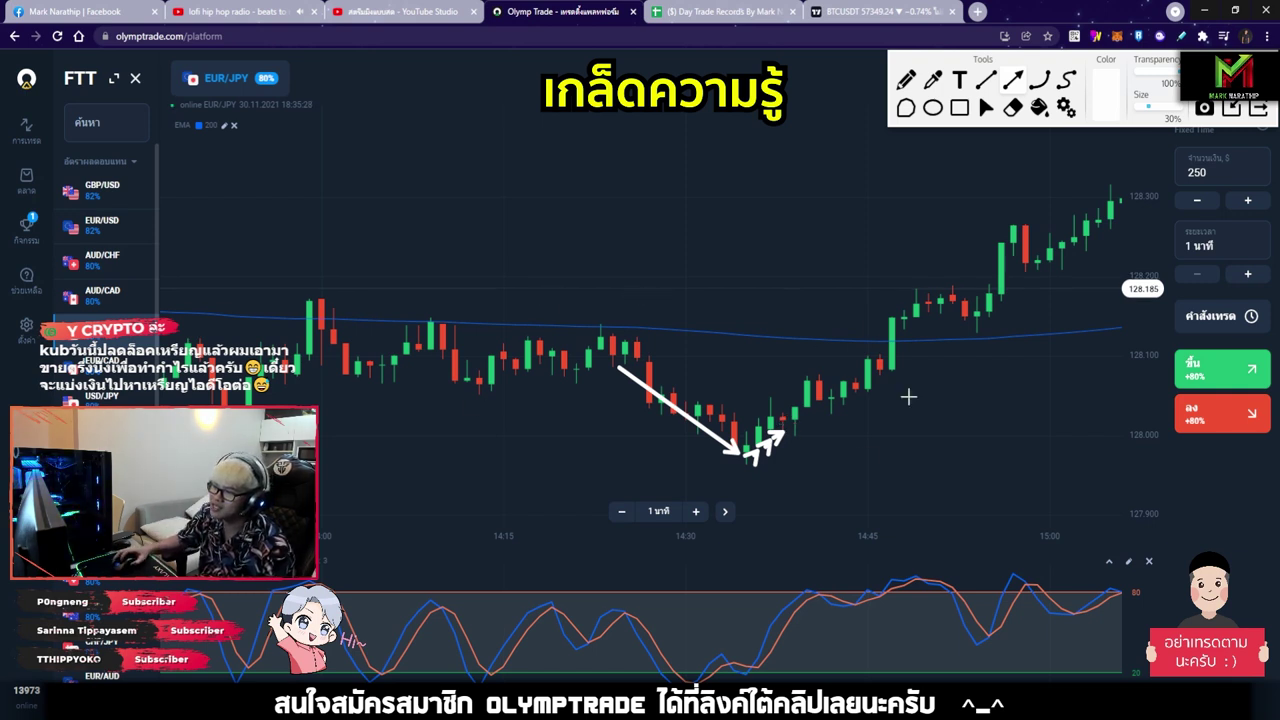
left_click_drag(767, 535, 769, 478)
left_click_drag(780, 509, 782, 466)
left_click_drag(804, 526, 805, 460)
left_click_drag(832, 504, 834, 469)
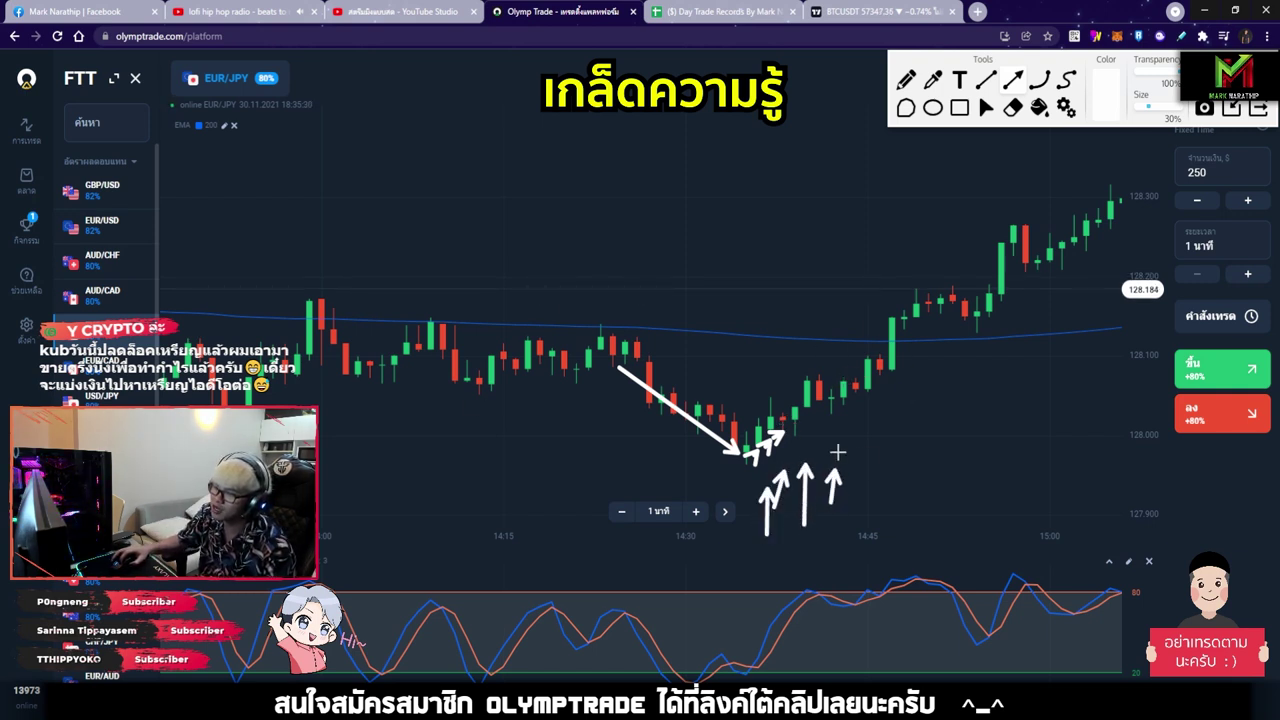
- Draw four upward arrows along the continuing rise up to and past the EMA line, and leave drawing mode
left_click_drag(816, 410, 827, 346)
mouse_move(831, 410)
left_mouse_down()
mouse_move(843, 341)
mouse_move(878, 341)
left_mouse_up()
left_click_drag(888, 410, 918, 308)
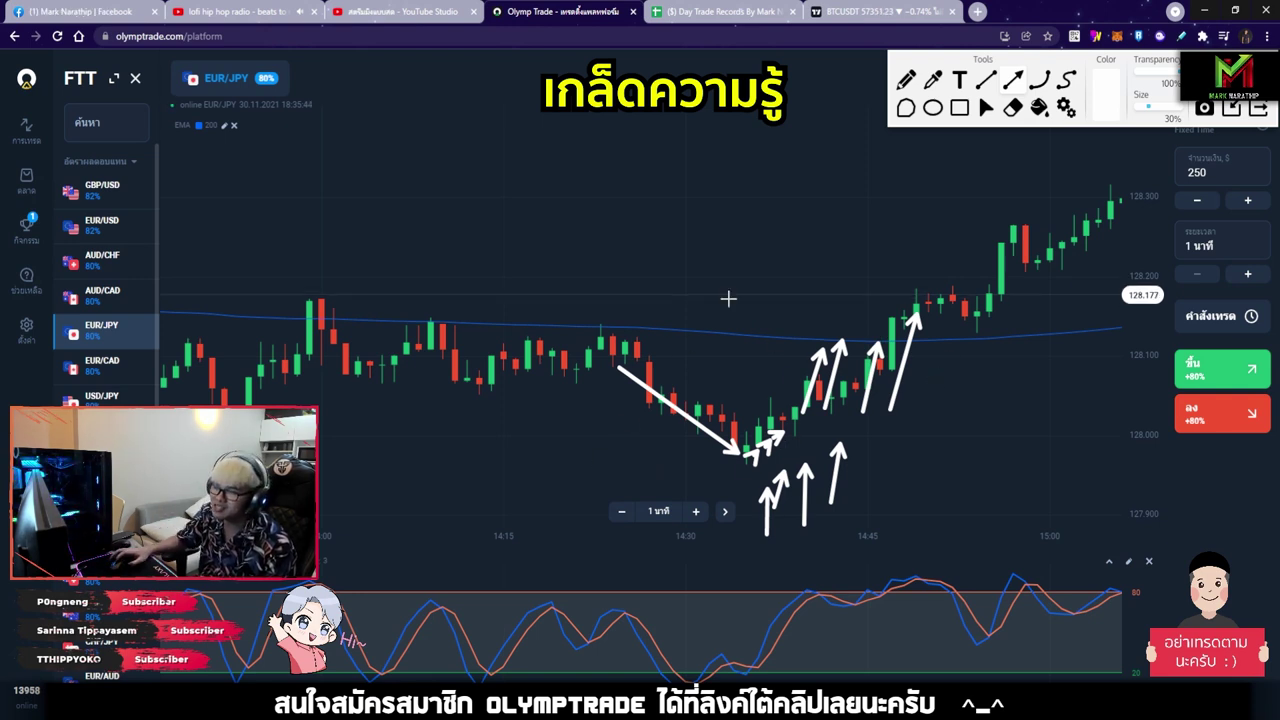
left_click(1259, 109)
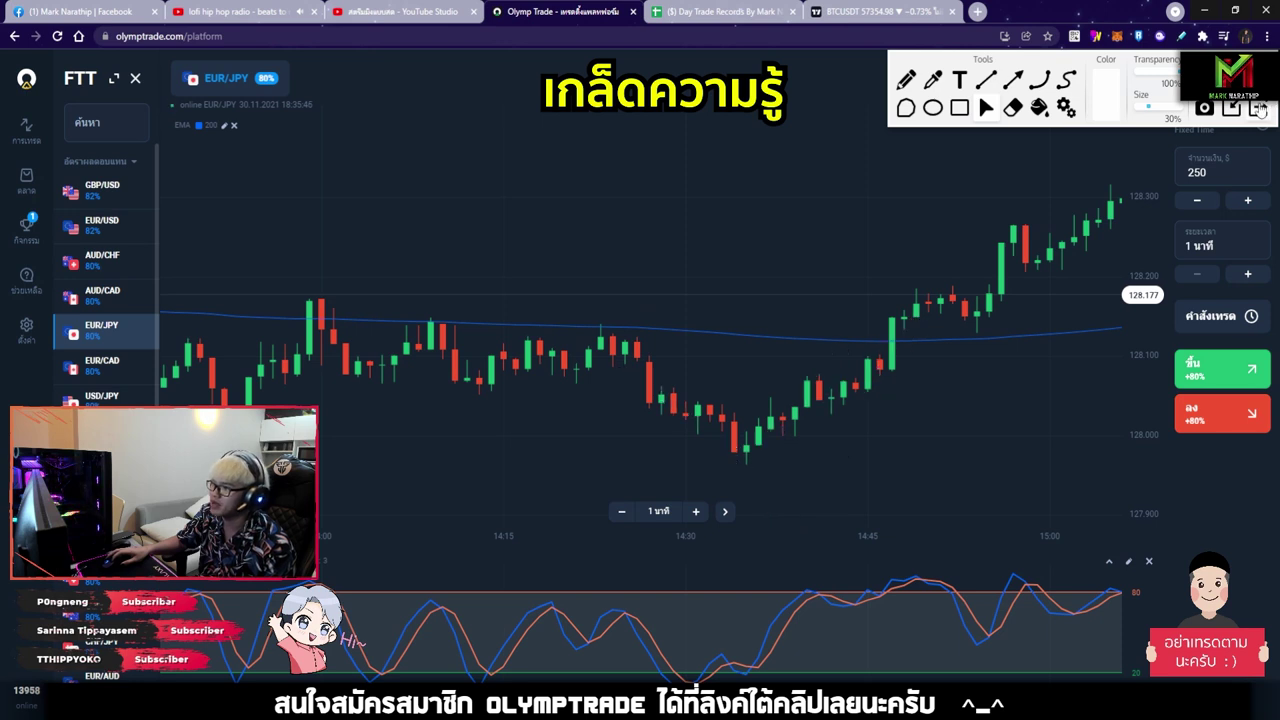
- Examine the wider EUR/JPY trend and the GBP/USD, EUR/USD and AUD/CHF charts for the next trade entry
scroll(779, 255, "down", 5)
scroll(839, 249, "up", 5)
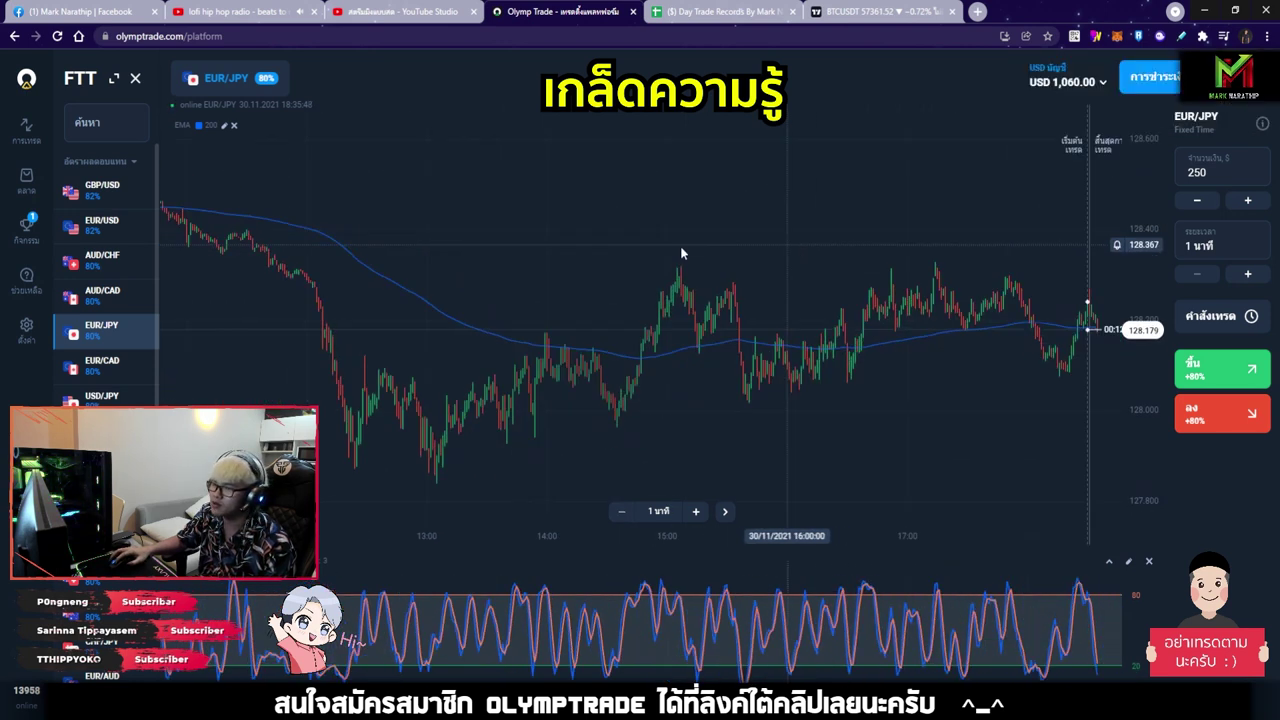
left_click(105, 189)
scroll(718, 227, "down", 1)
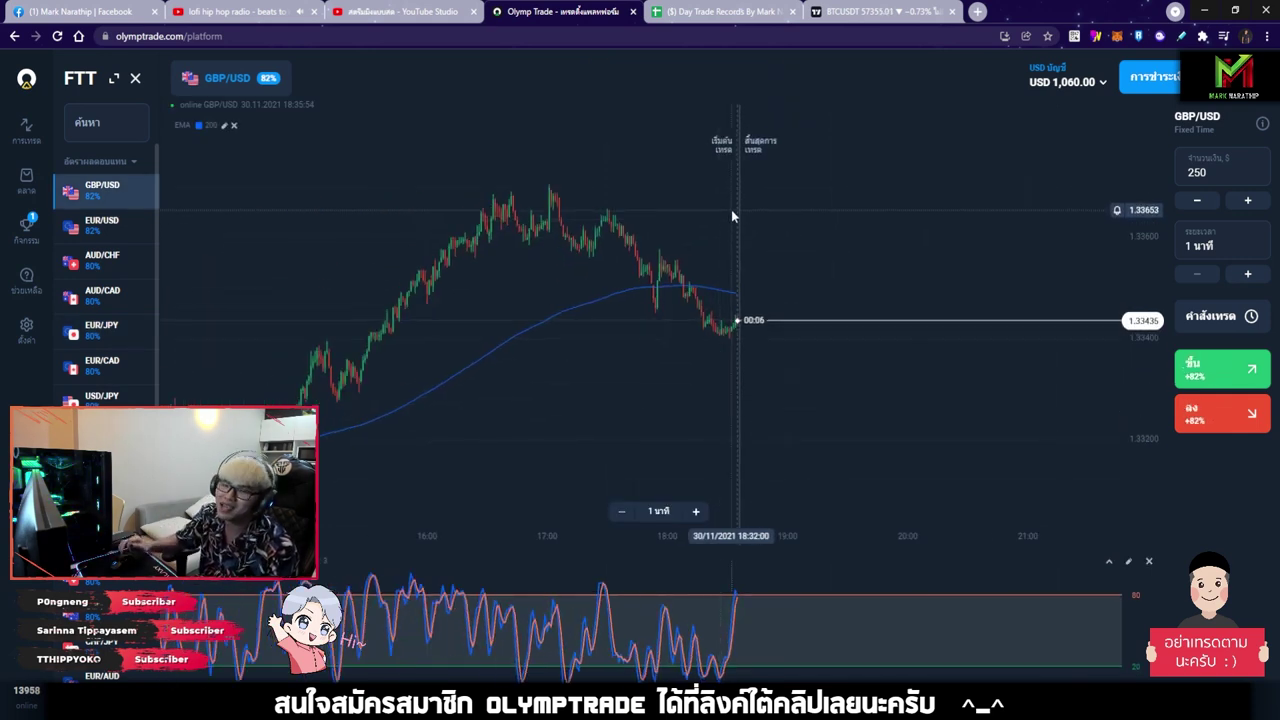
left_click(108, 226)
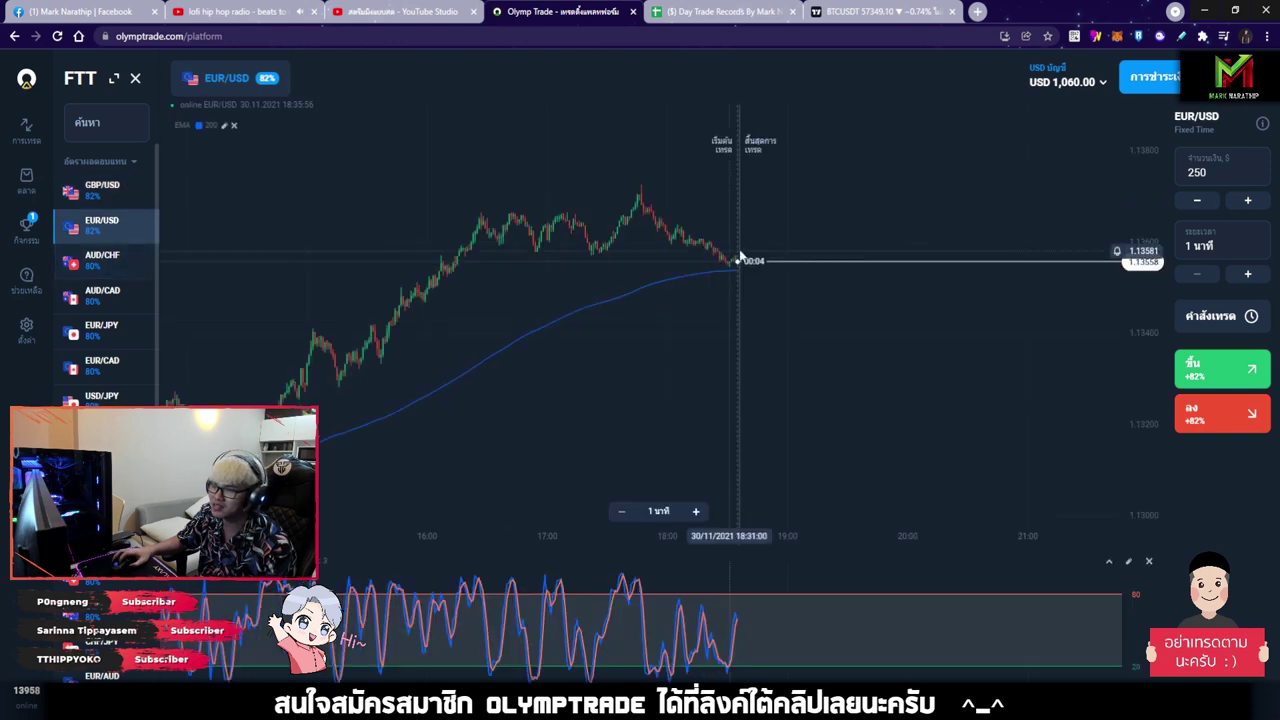
left_click(108, 258)
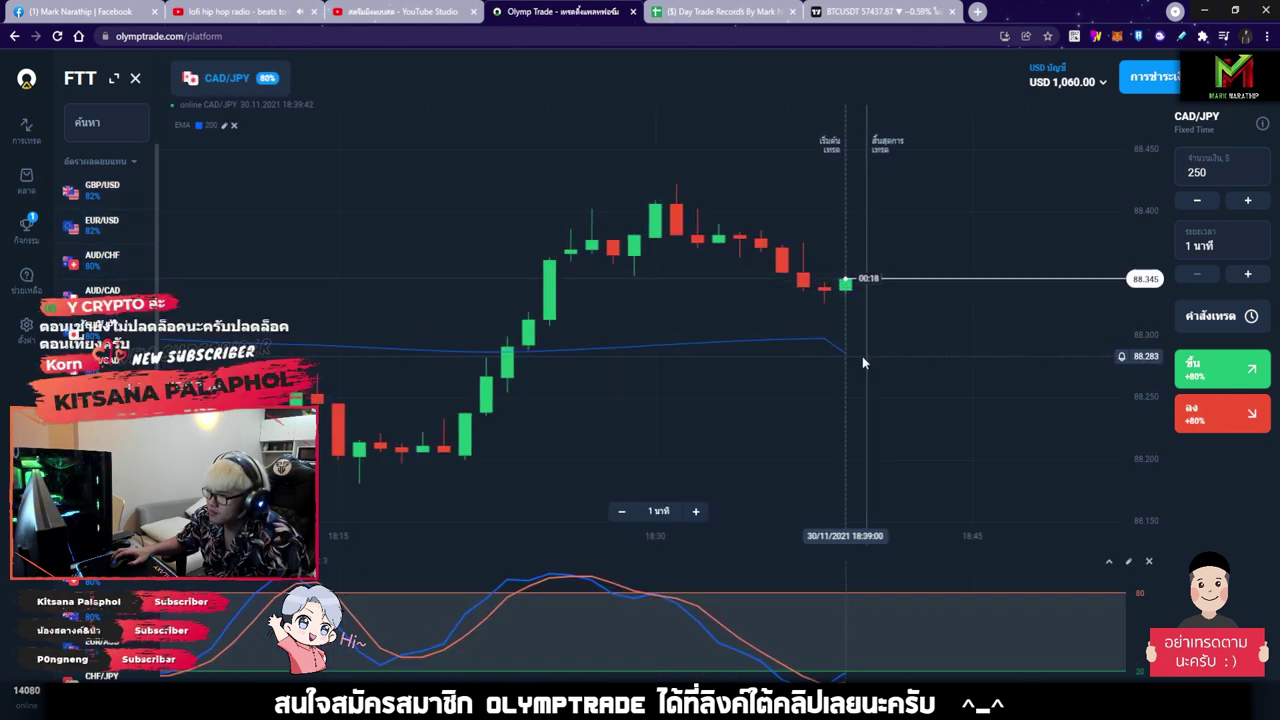
- Check the recent CAD/JPY trend and place a 1-minute upward trade with a stake of 250
scroll(864, 363, "down", 2)
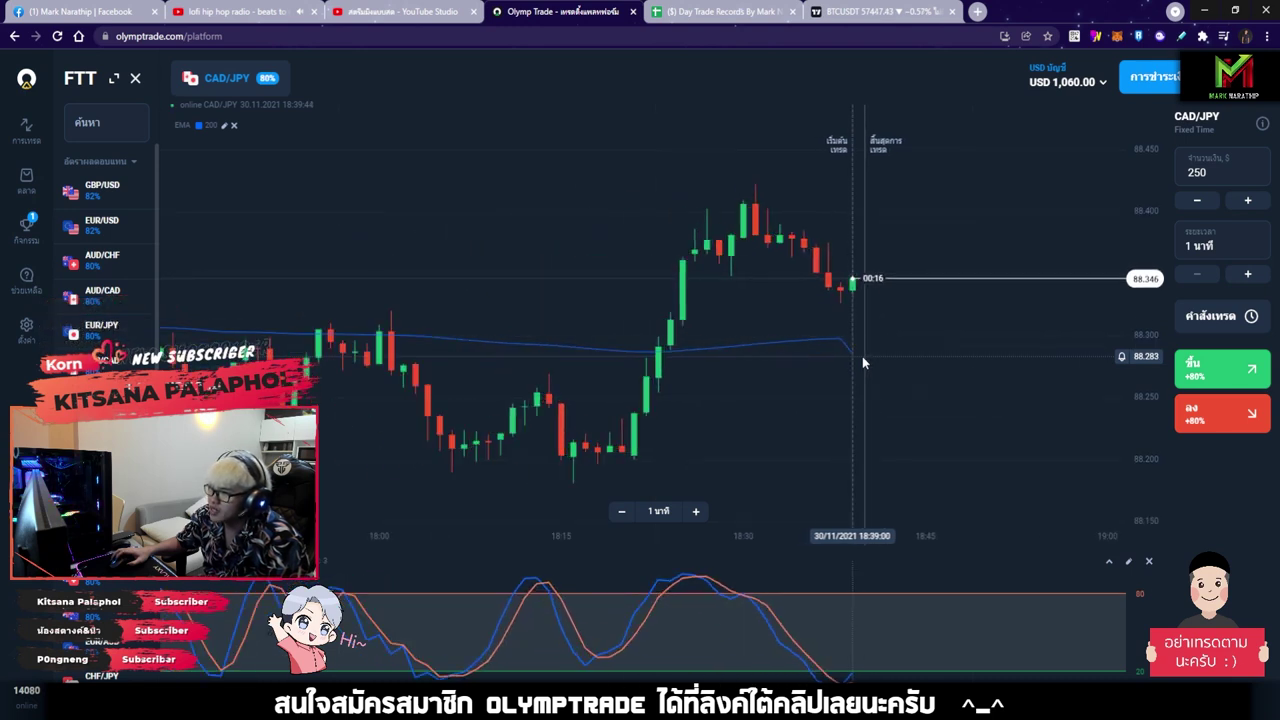
scroll(862, 356, "down", 2)
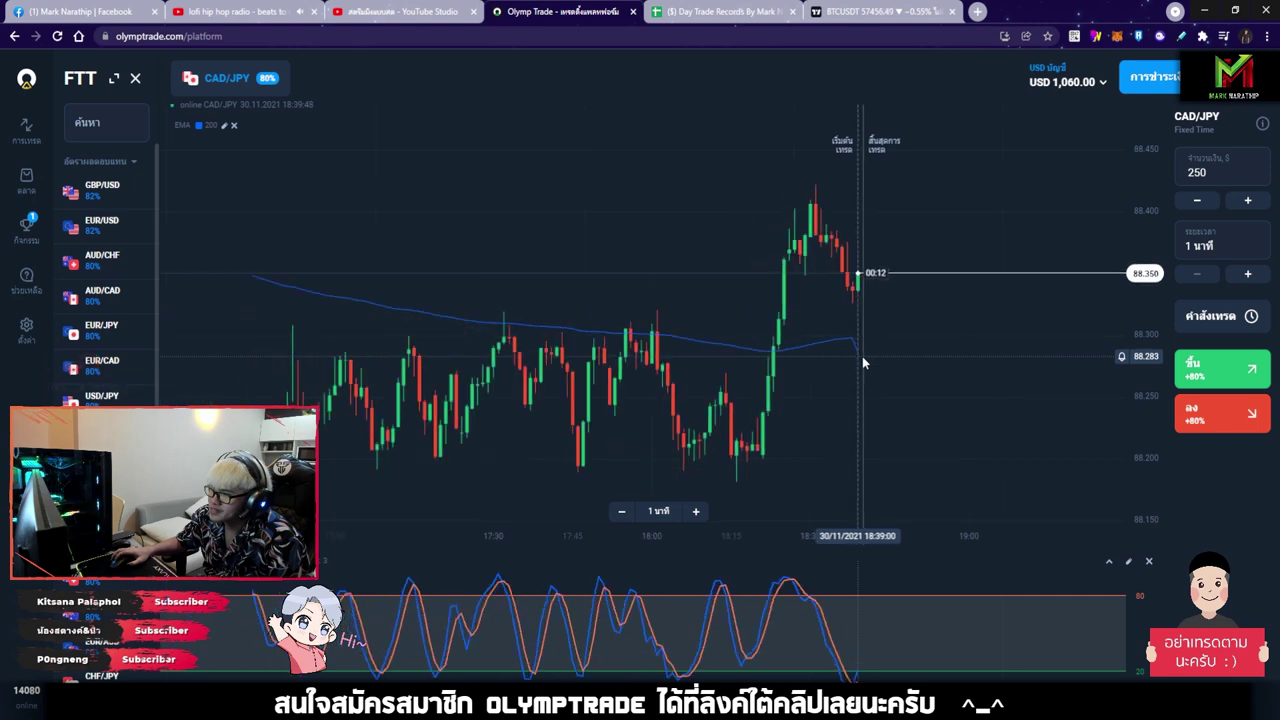
scroll(759, 361, "down", 3)
scroll(843, 386, "up", 5)
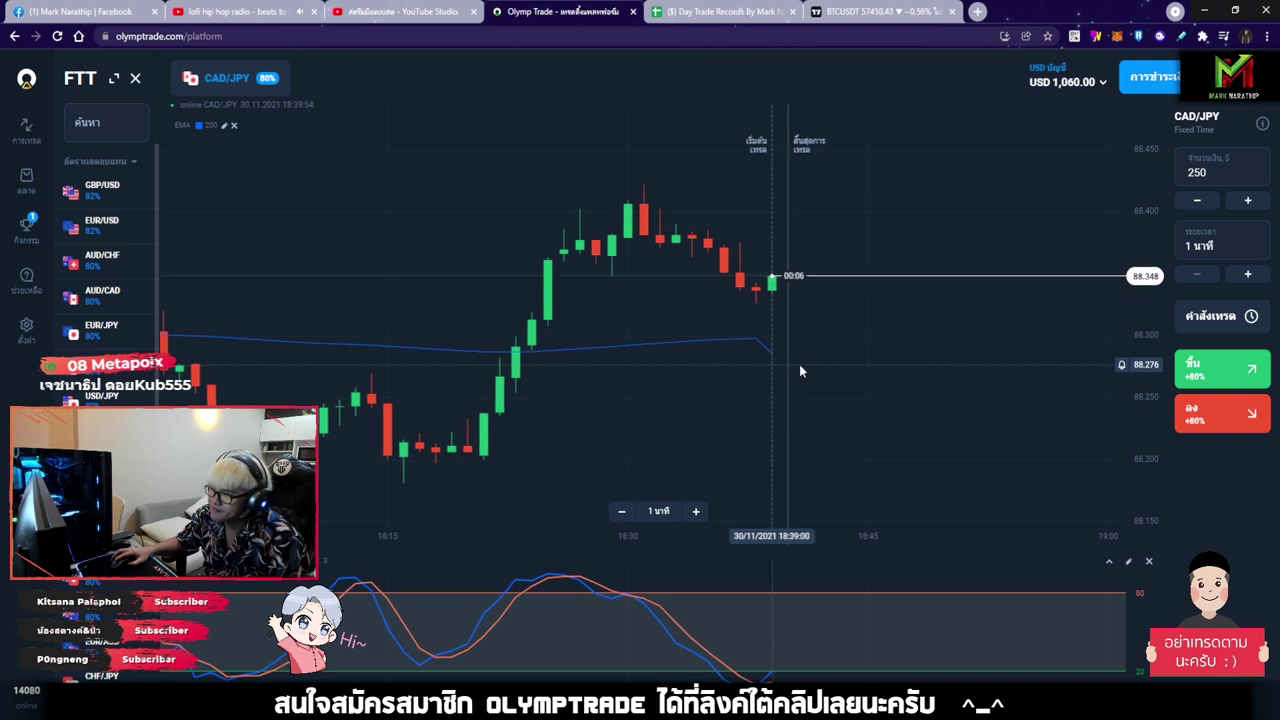
left_click(1211, 369)
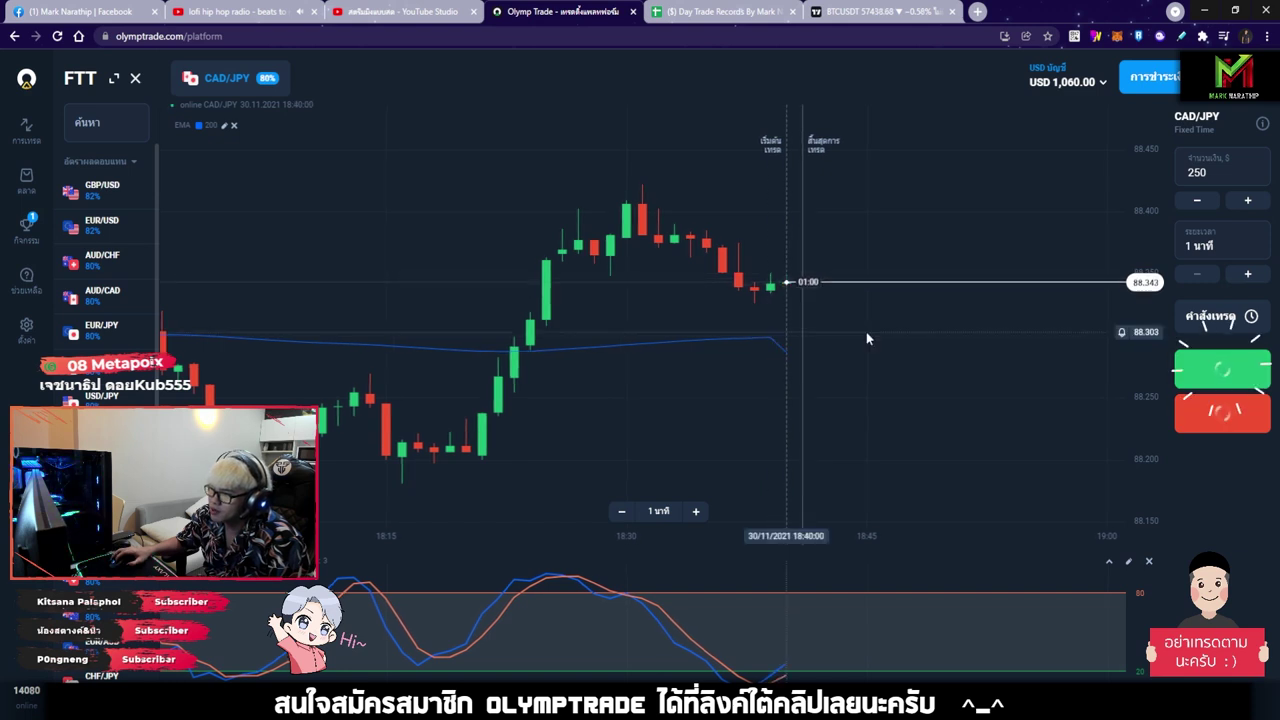
- Draw a long upward arrow beneath the rising CAD/JPY lows from about 16:00 onwards, and clear it
scroll(810, 325, "up", 5)
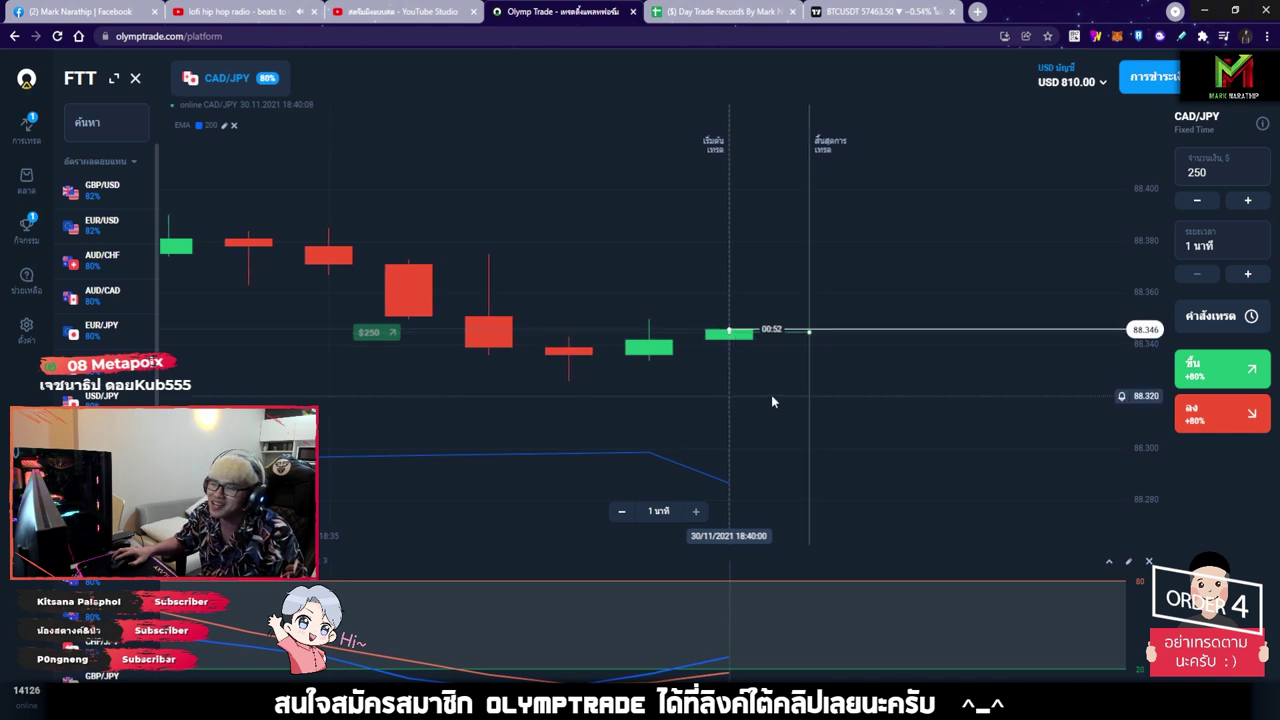
scroll(771, 395, "down", 5)
scroll(779, 396, "down", 6)
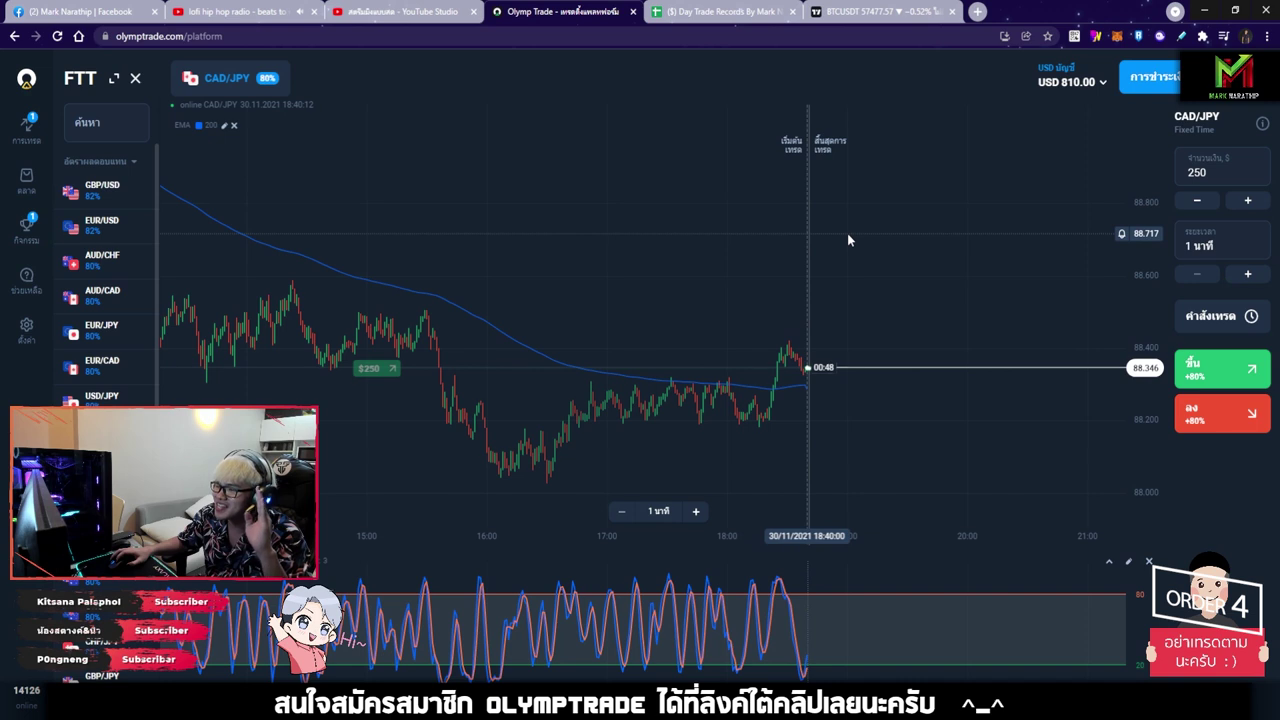
scroll(849, 285, "up", 2)
scroll(847, 297, "up", 2)
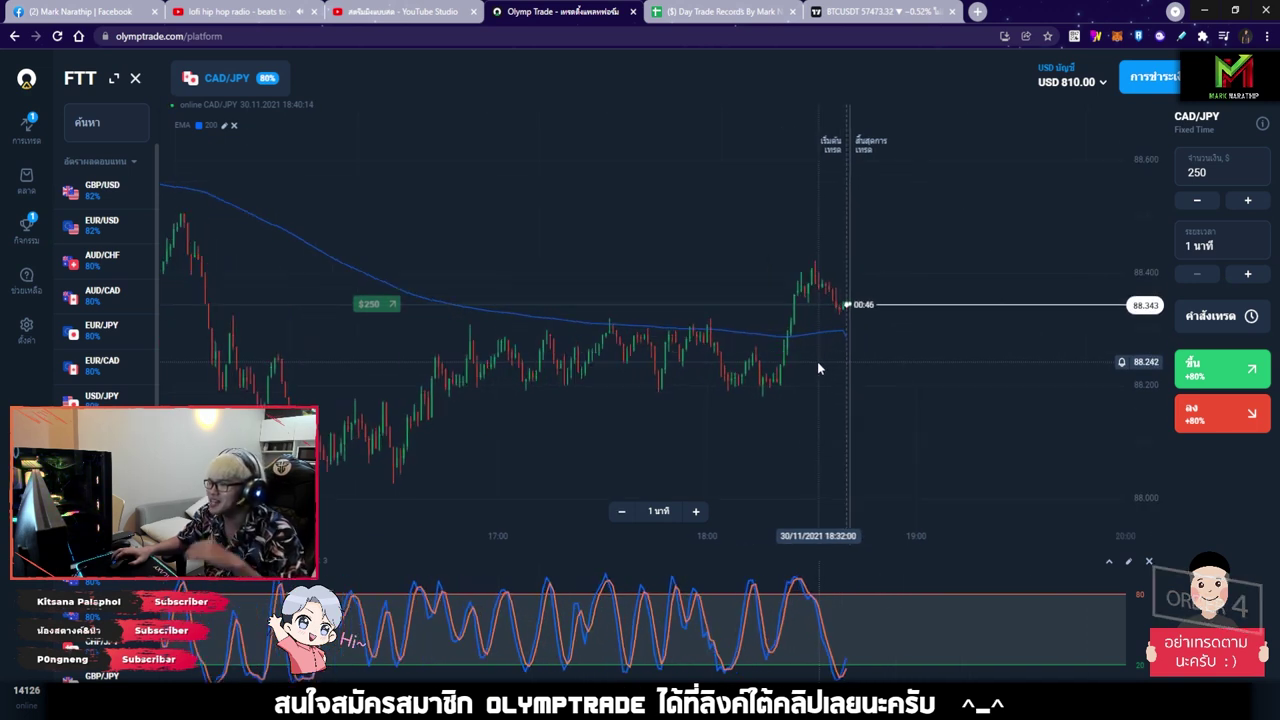
left_click(1090, 36)
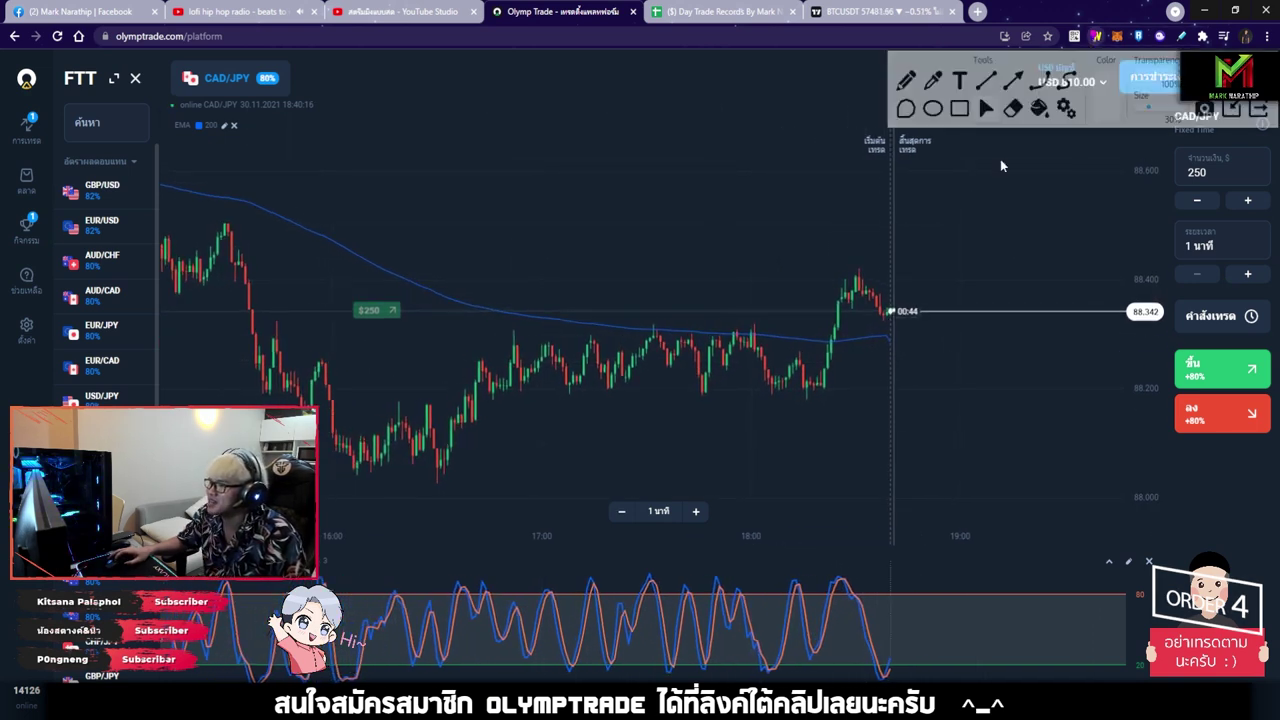
left_click_drag(343, 485, 1076, 368)
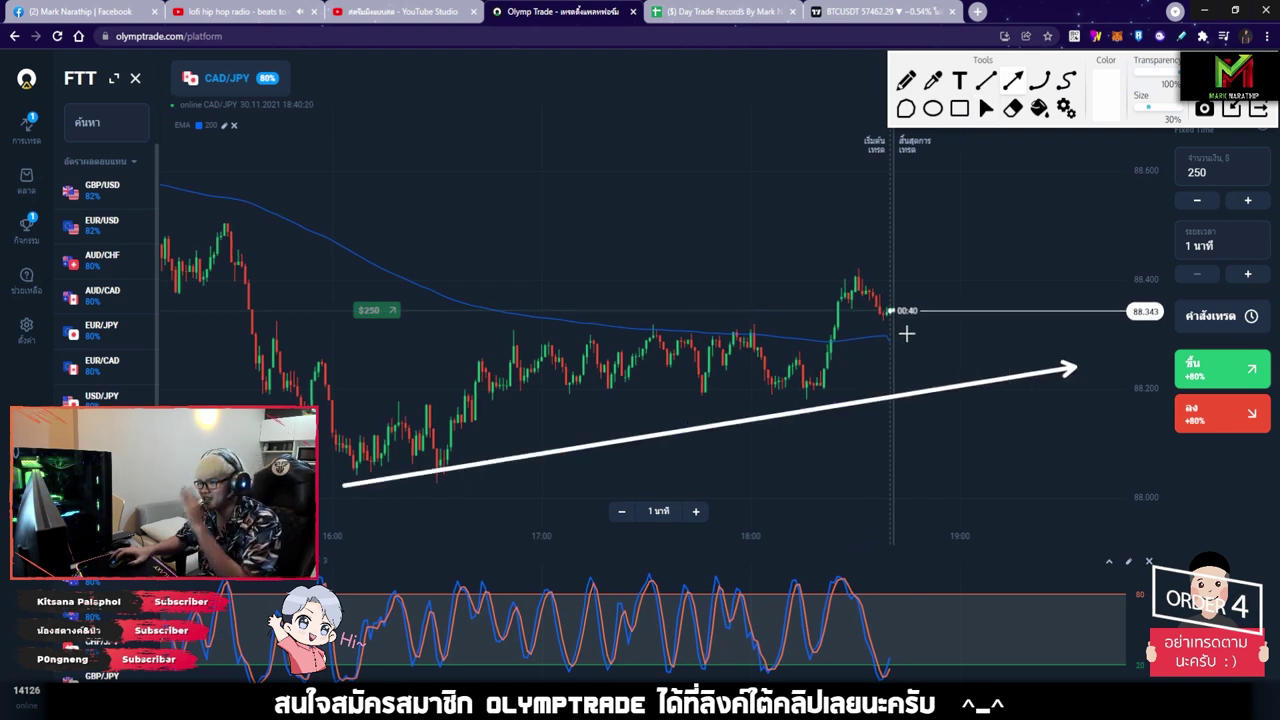
left_click(1204, 107)
- Draw a downward arrow along the pullback after 18:30 and four upward arrows from beneath and beside the latest candles
scroll(894, 322, "up", 5)
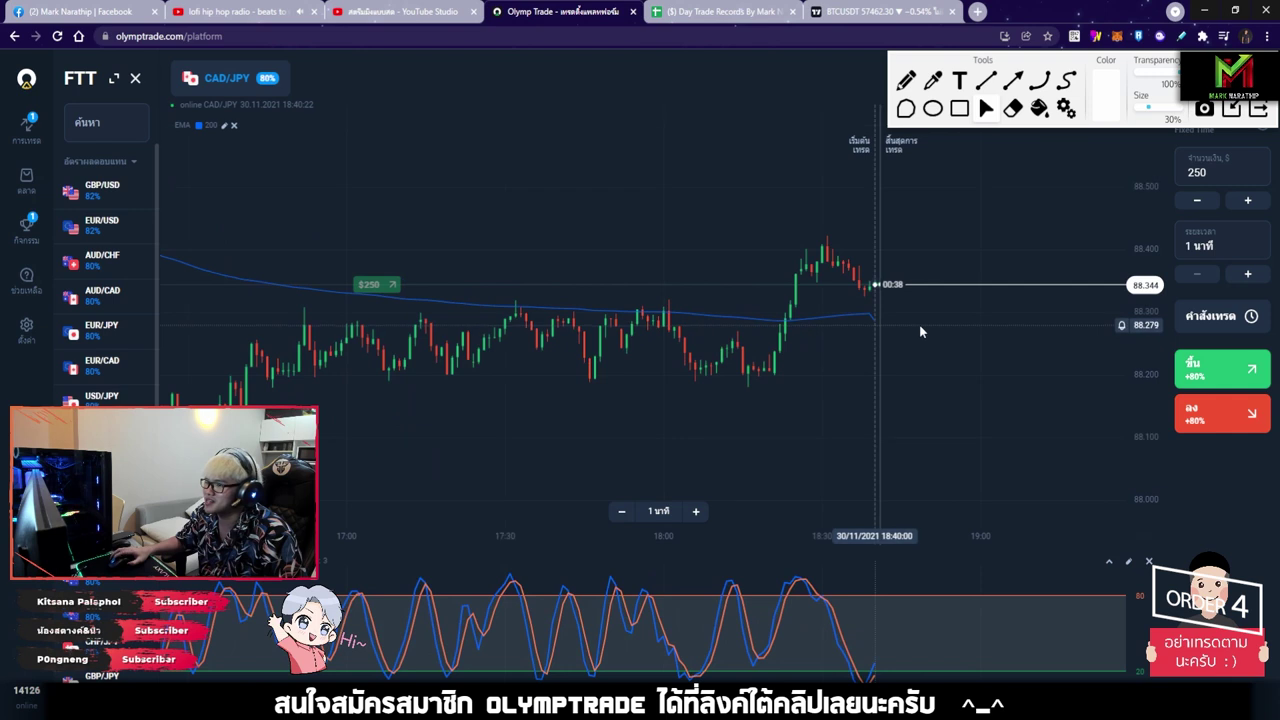
left_click(1014, 84)
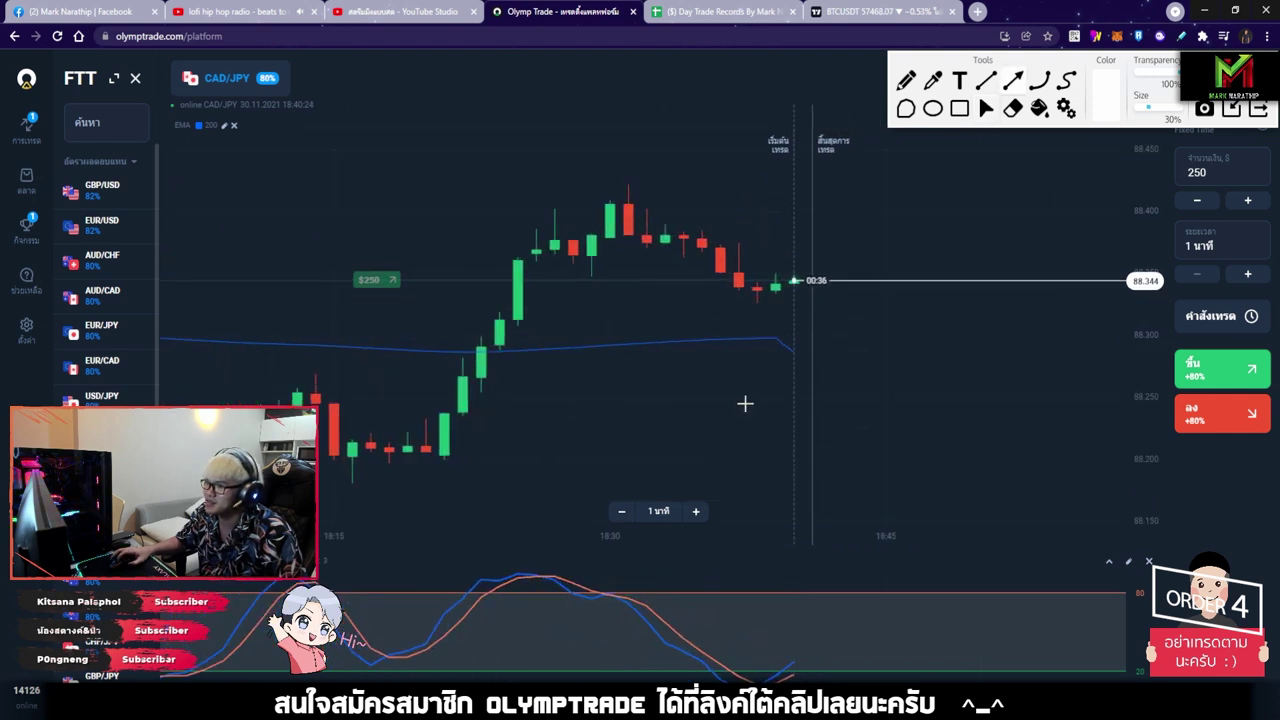
left_click_drag(751, 402, 953, 290)
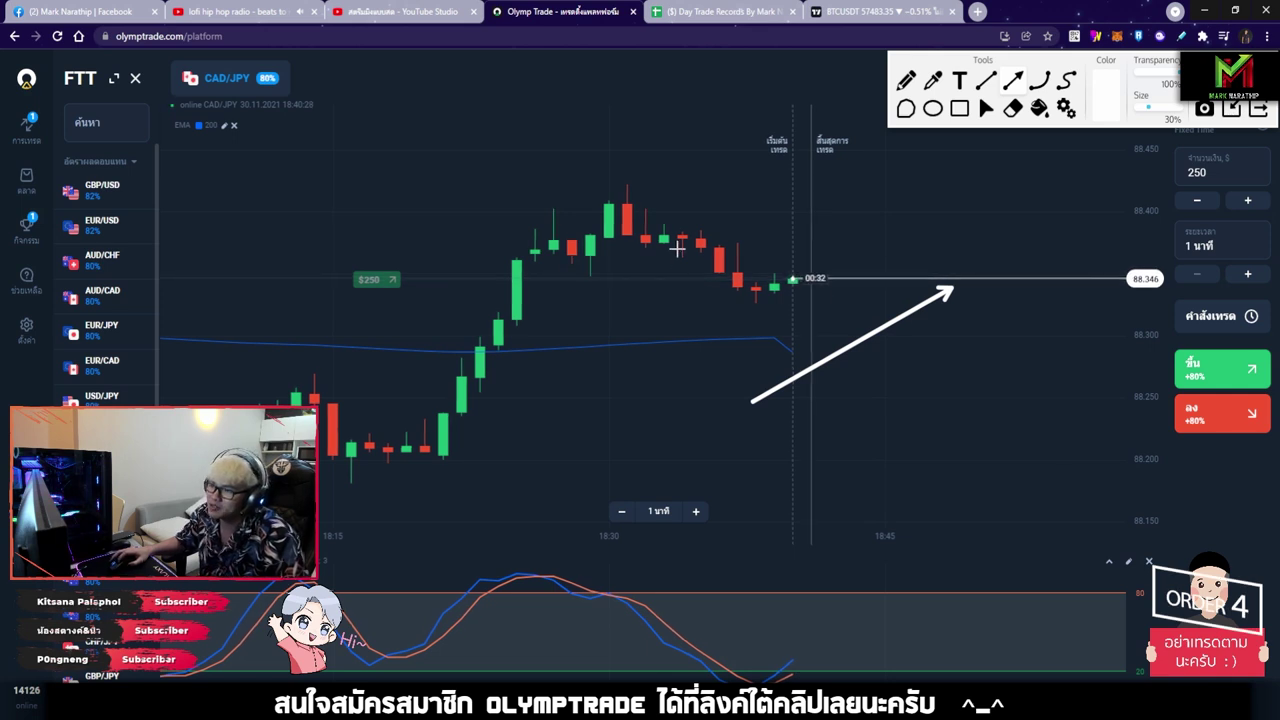
left_click_drag(590, 209, 756, 301)
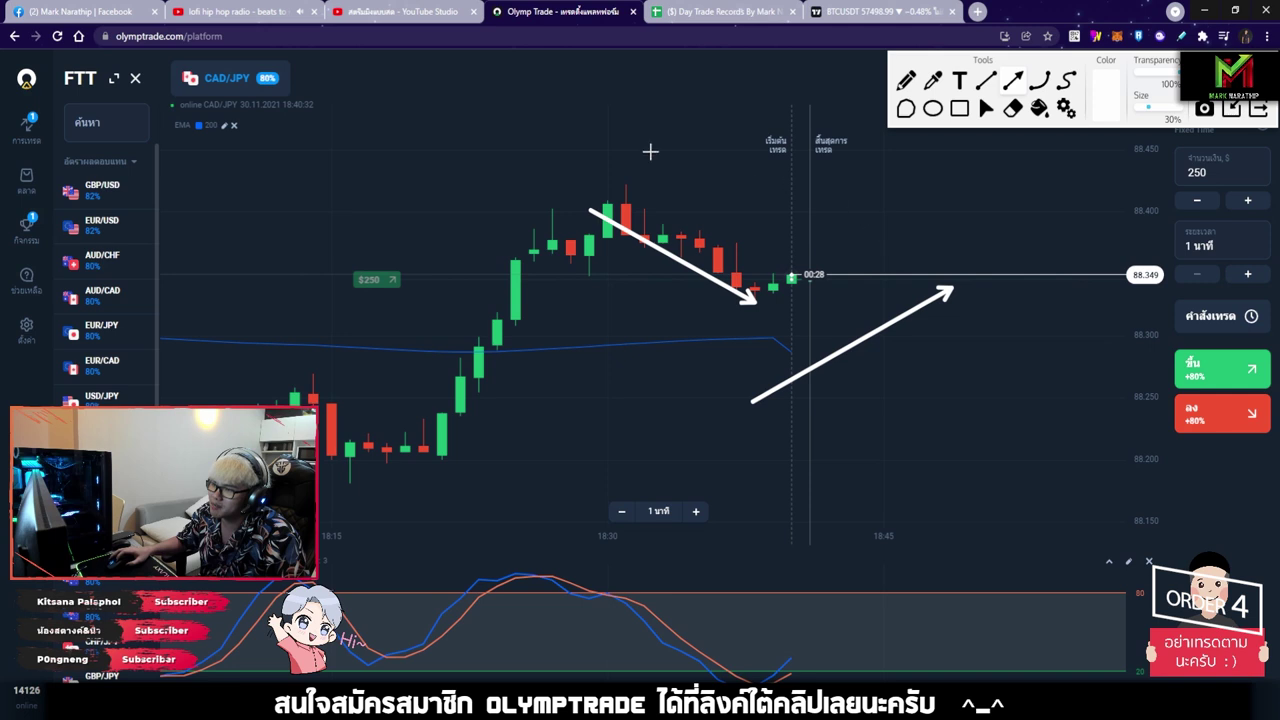
left_click_drag(756, 350, 932, 264)
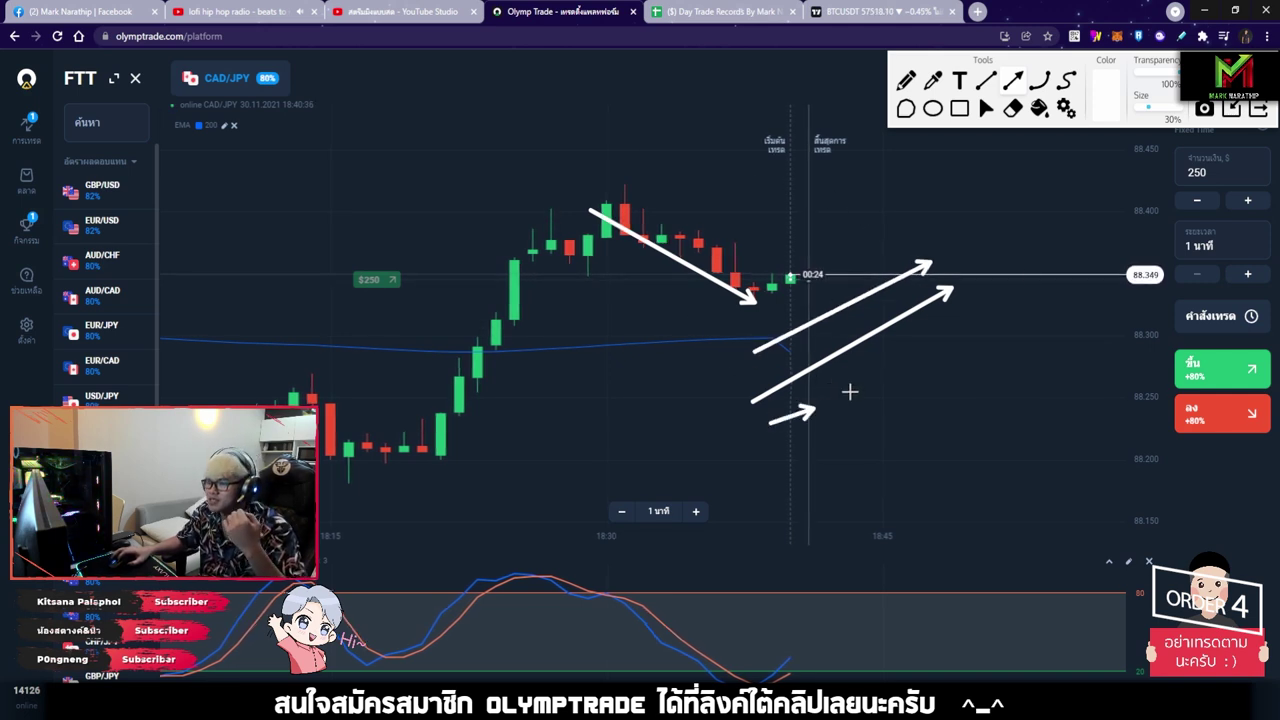
left_click_drag(850, 391, 994, 283)
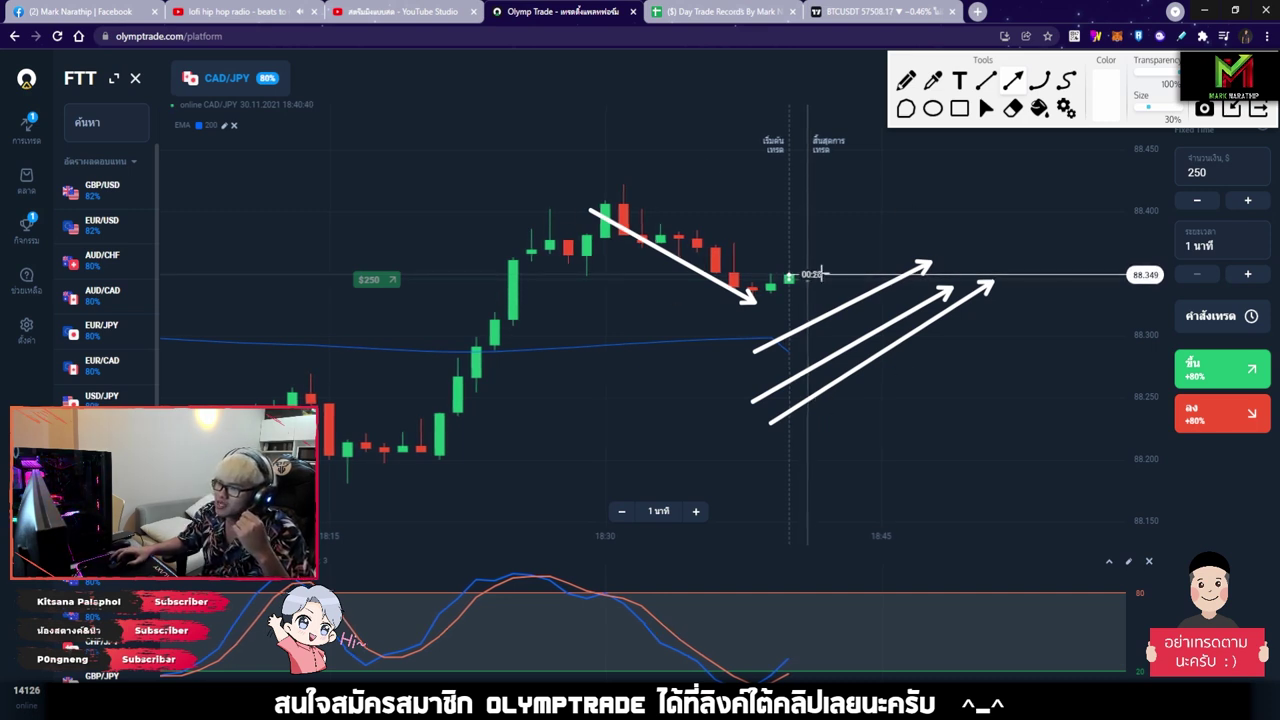
left_click_drag(859, 272, 946, 235)
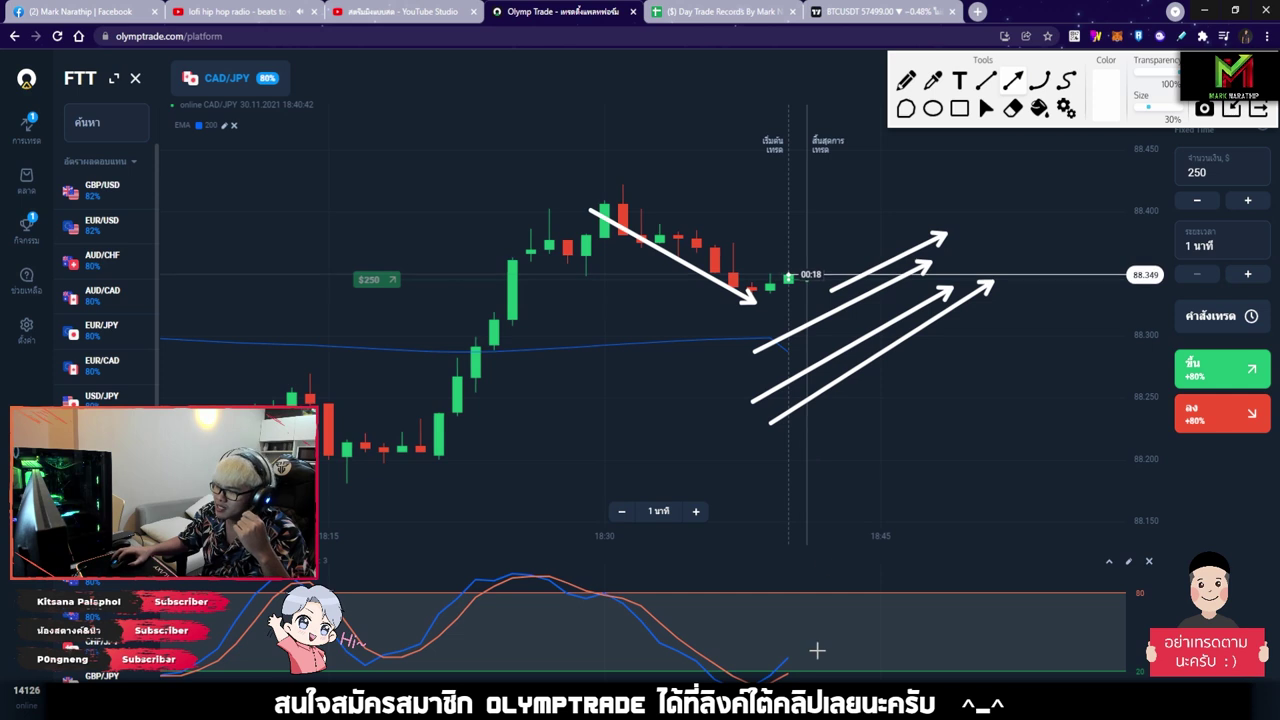
- Draw two upward arrows at the latest oscillator crossover and three short ones beneath the pullback's end, and leave drawing mode
left_click_drag(722, 682, 820, 553)
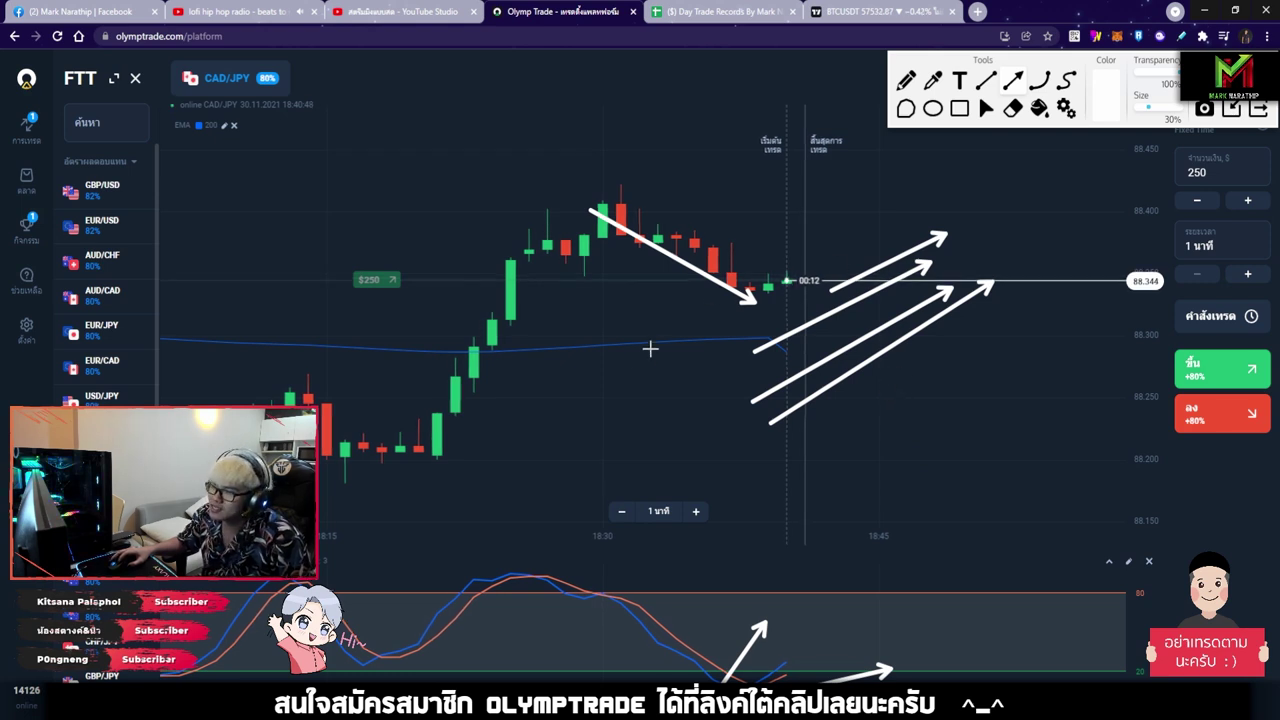
left_click_drag(628, 380, 702, 307)
left_click_drag(680, 387, 743, 310)
left_click_drag(708, 403, 766, 324)
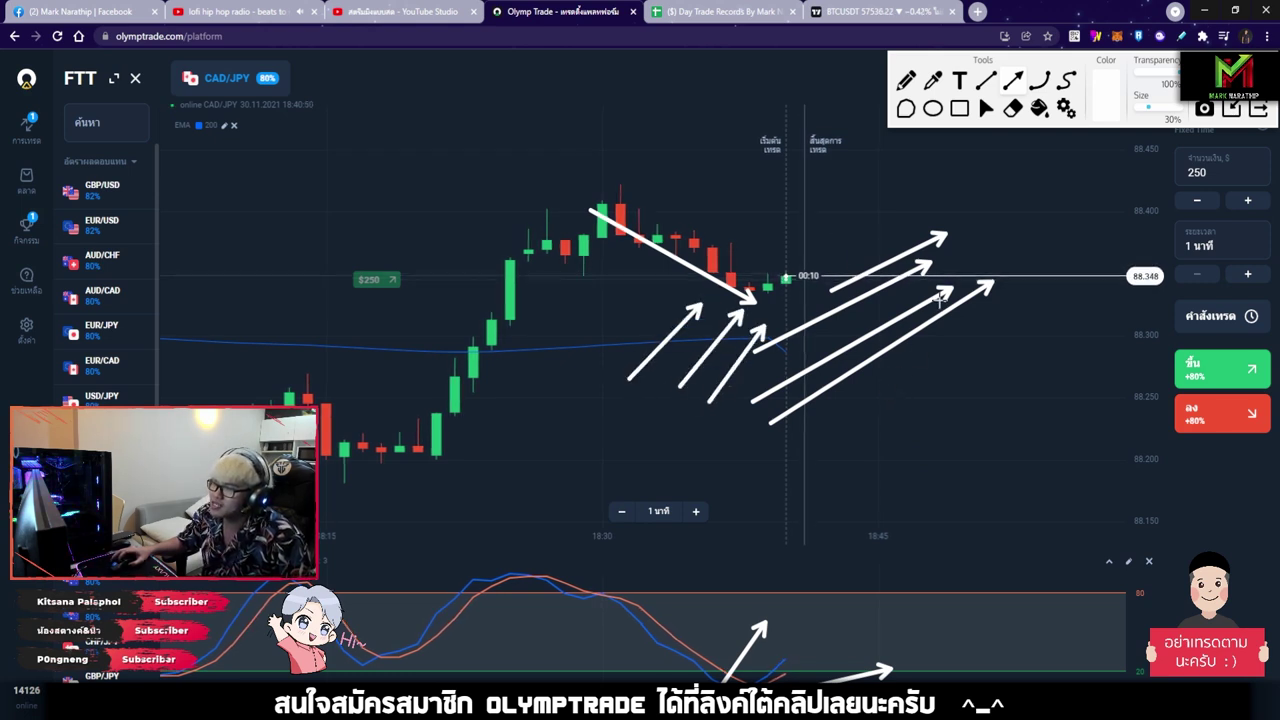
left_click(986, 108)
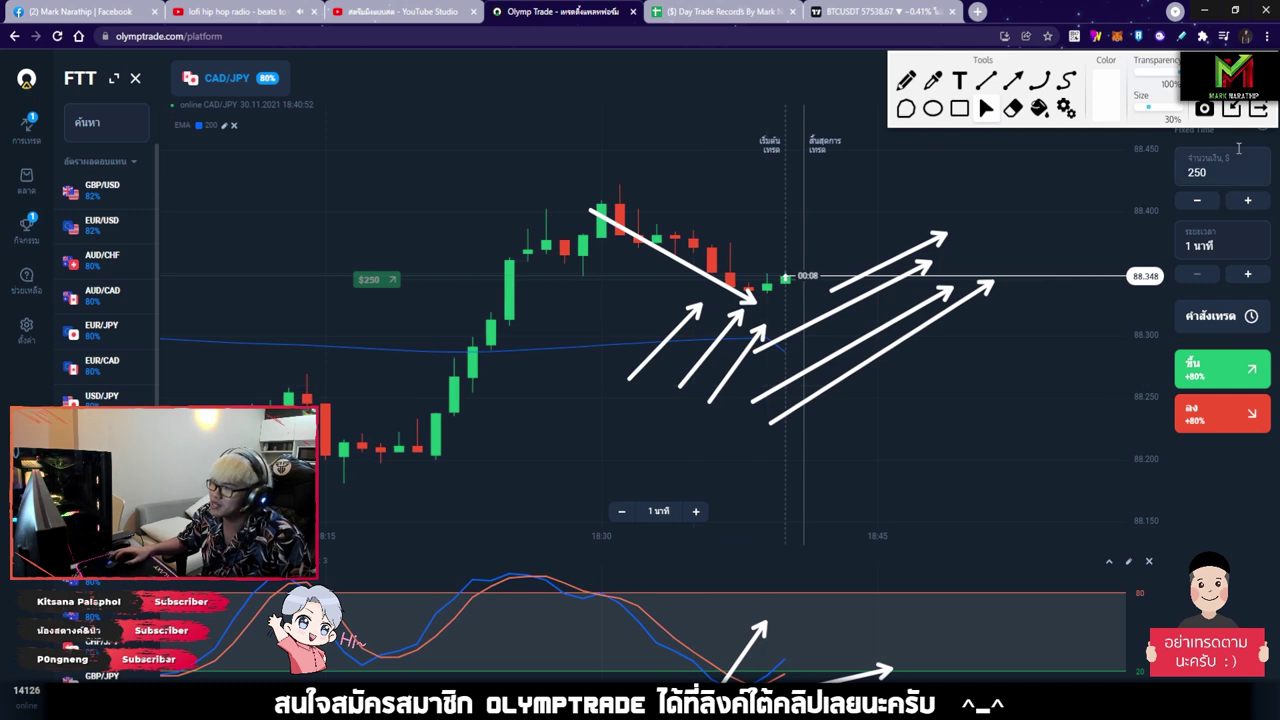
key("Escape")
- Follow the CAD/JPY trade to expiry and log trade 4 in the Google Sheet as a win (ชนะ) with 80% profit
scroll(825, 448, "up", 5)
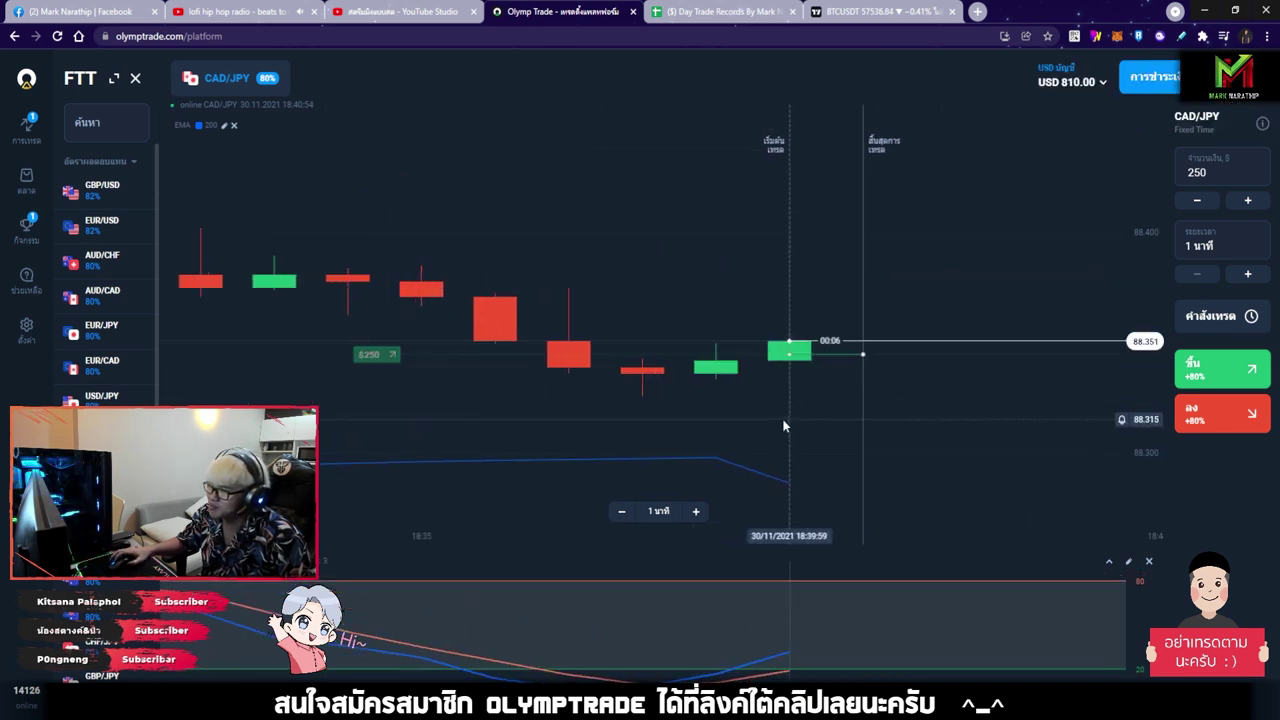
left_click_drag(823, 440, 789, 432)
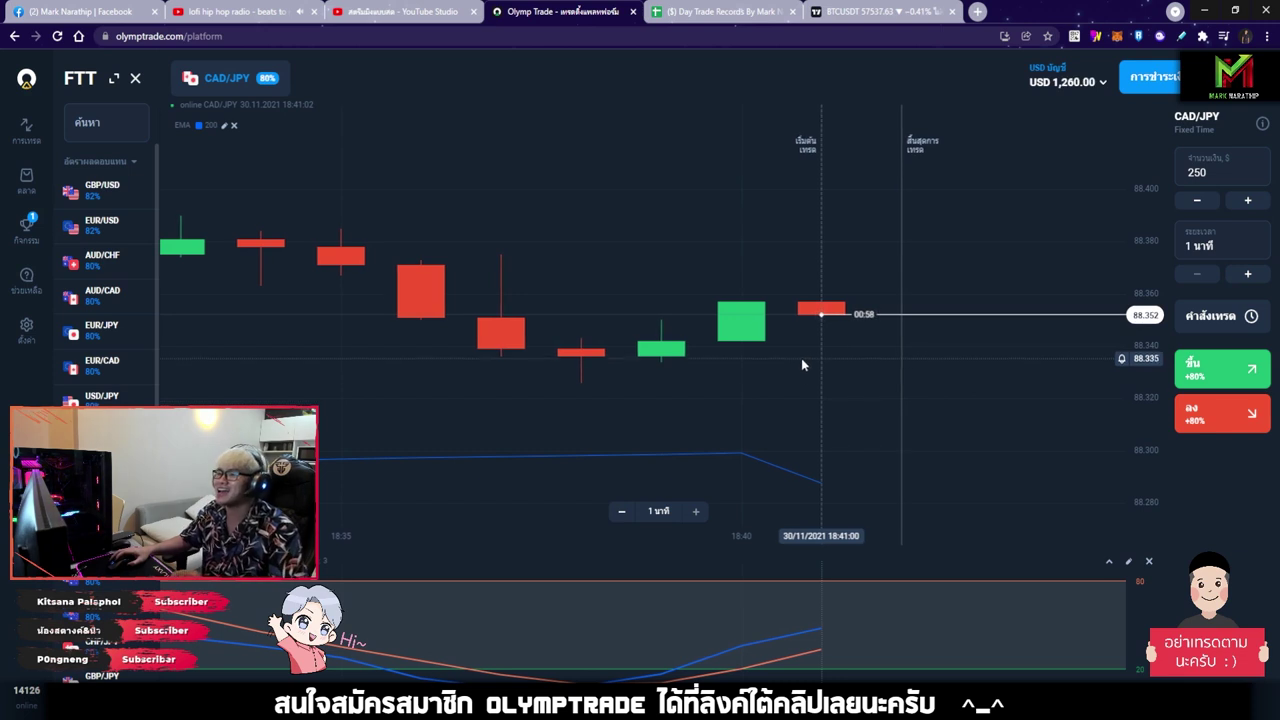
left_click(710, 18)
left_click(507, 350)
left_click(500, 358)
left_click(494, 364)
left_click(651, 350)
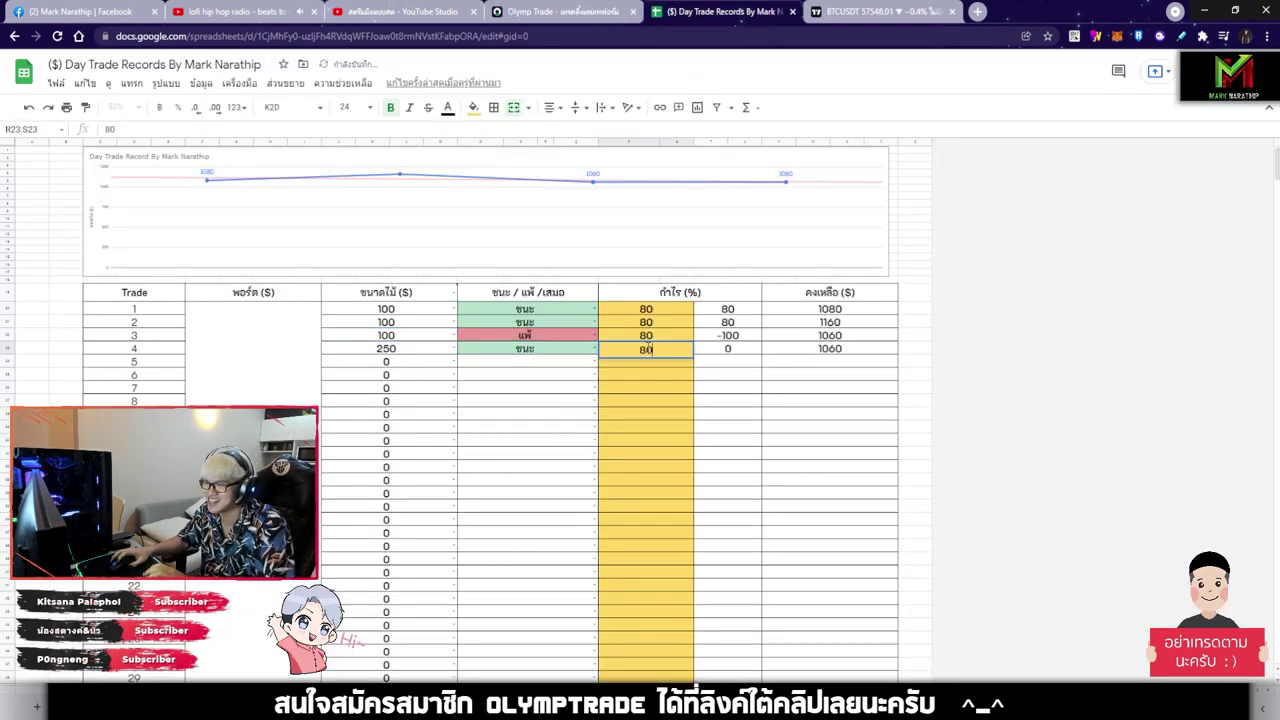
- Set the stake size of trade 5 in the record sheet to 100
left_click(423, 363)
type("100")
key("Tab")
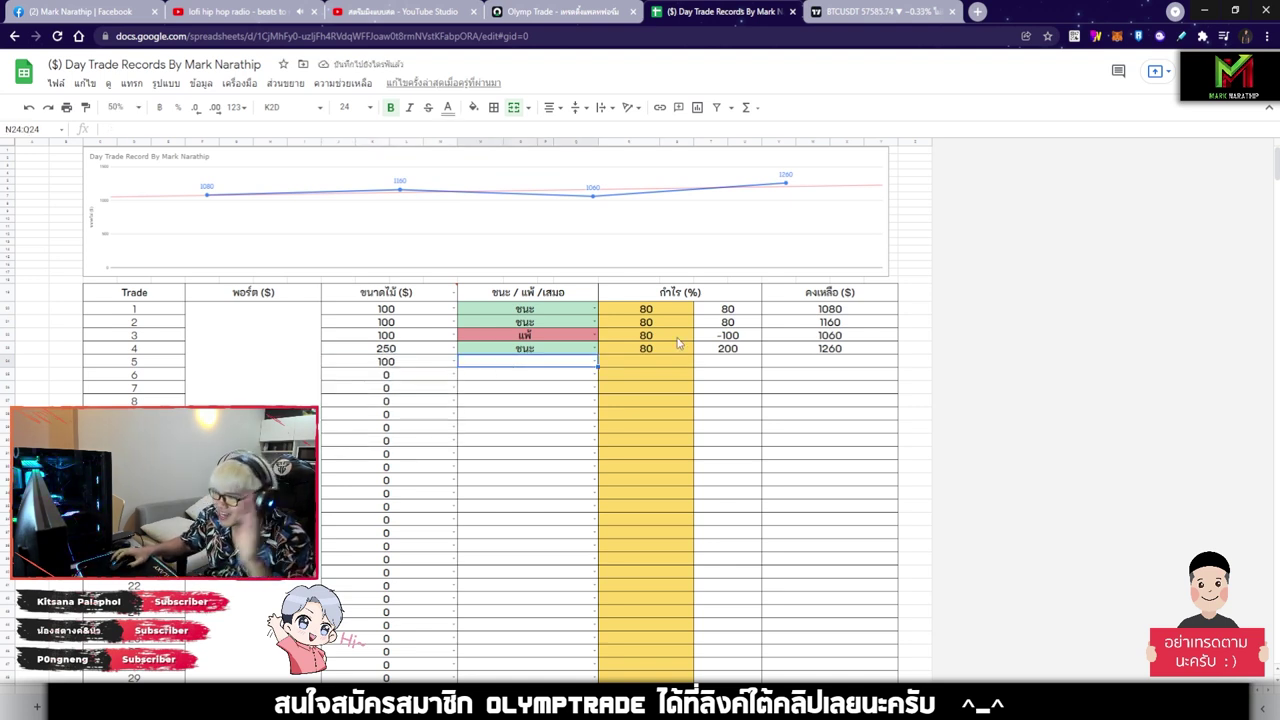
- Compare the Olymp Trade account balance with the sheet and review the totals row for overall profit and percentage
left_click(556, 13)
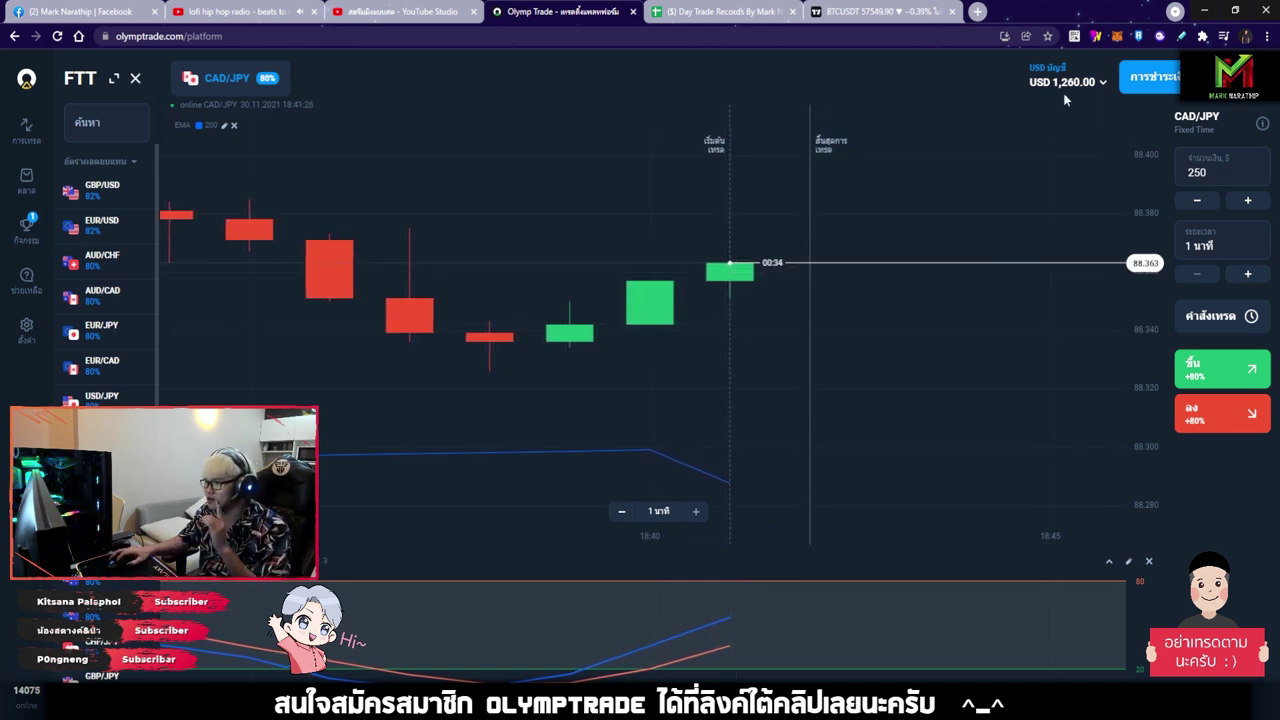
left_click(733, 14)
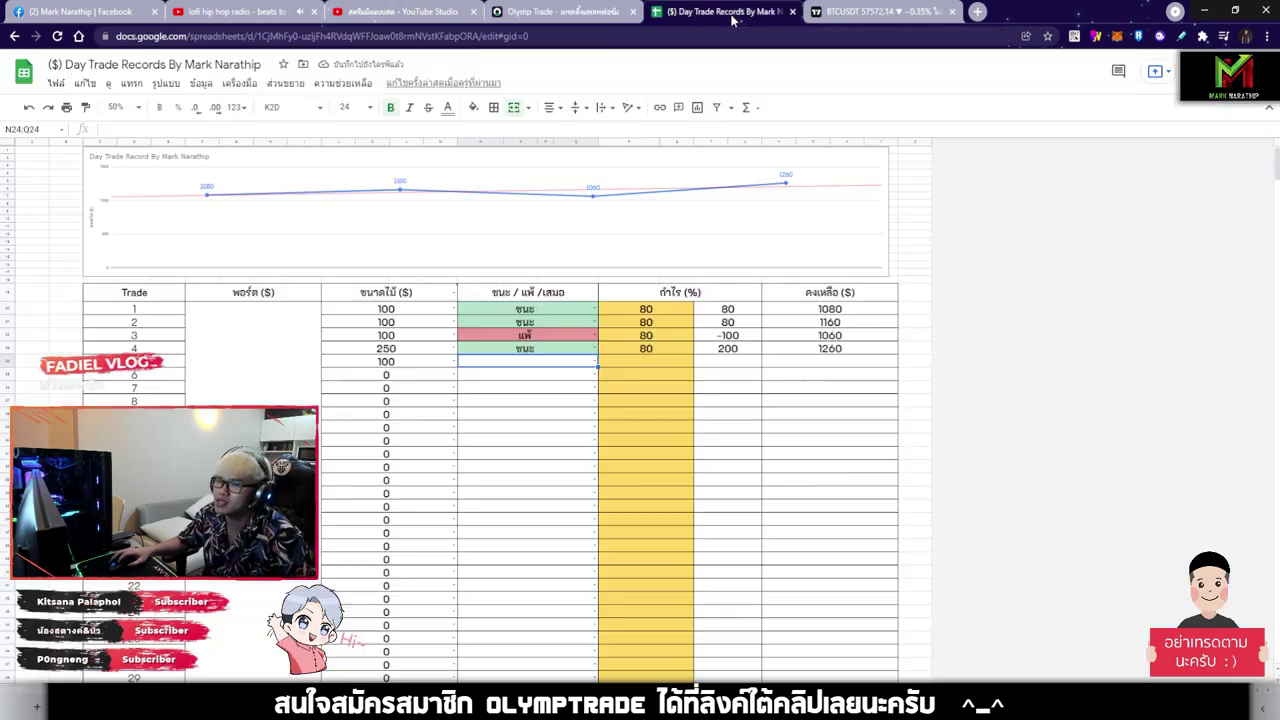
scroll(402, 367, "down", 5)
left_click(668, 350)
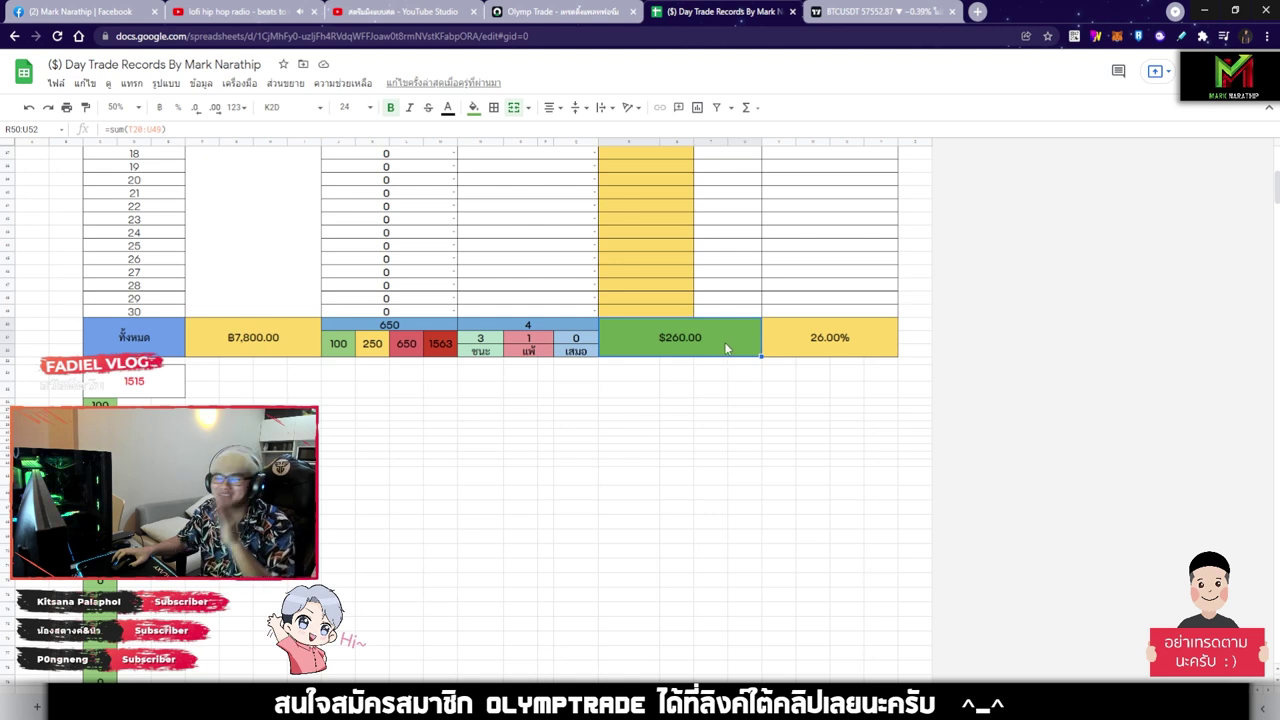
scroll(724, 348, "up", 5)
left_click(540, 363)
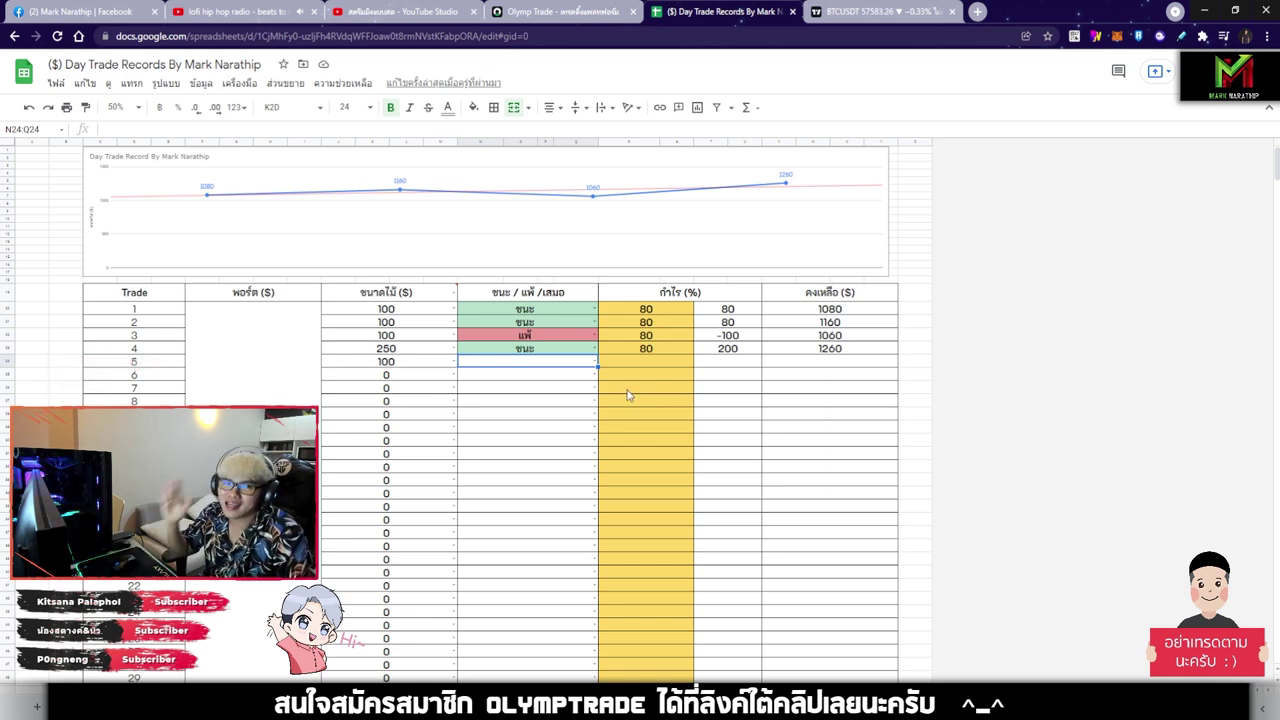
- Switch to Olymp Trade, set the stake to 100, and place a 1-minute downward trade on AUD/CHF
left_click(580, 12)
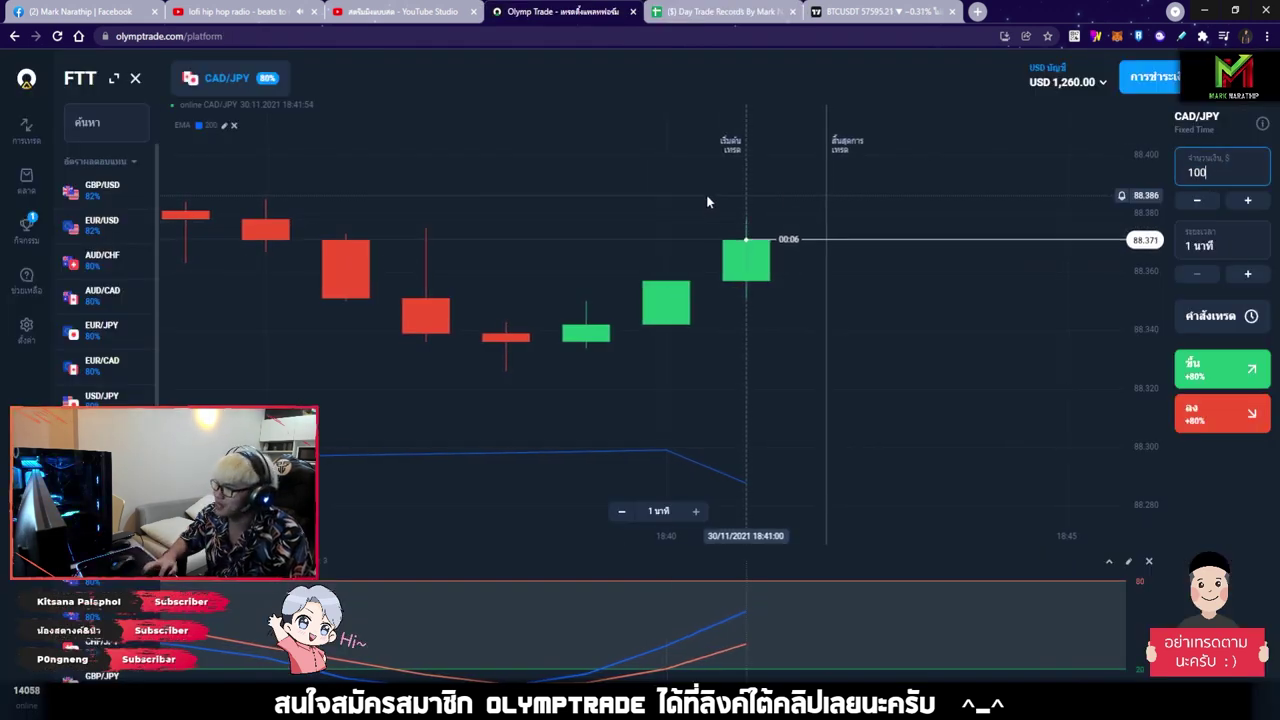
scroll(797, 310, "down", 5)
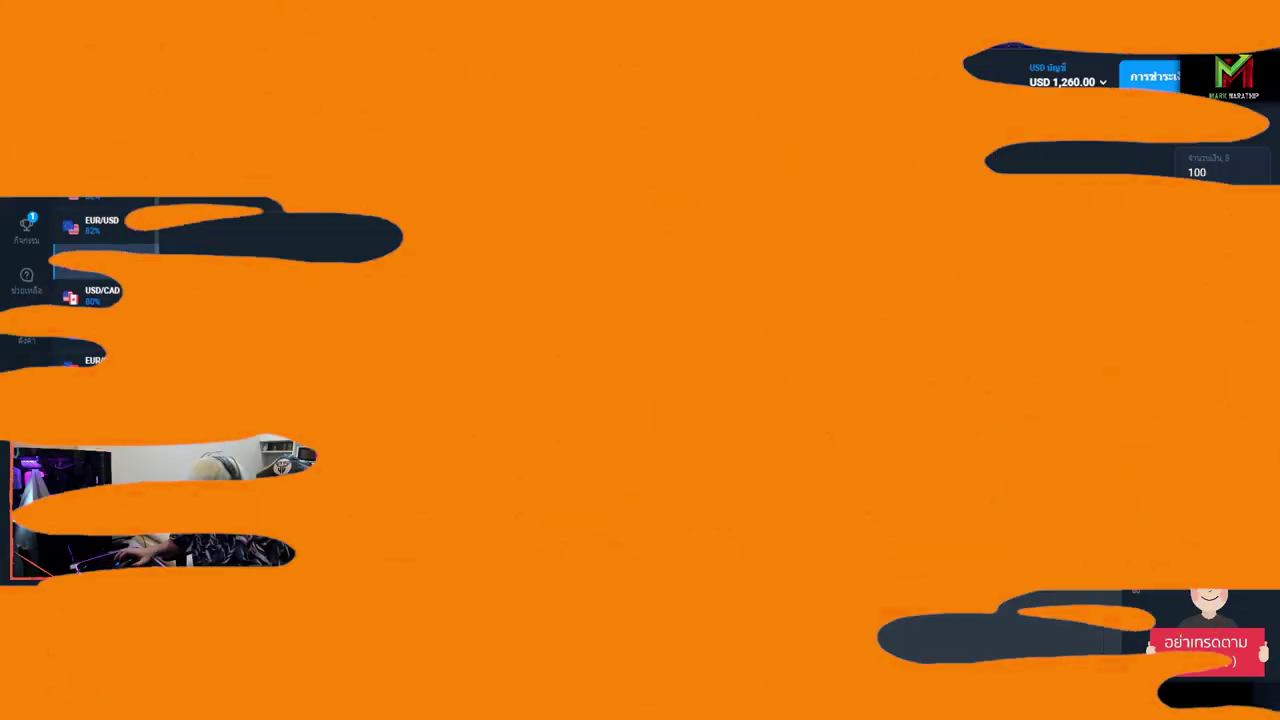
scroll(790, 345, "down", 5)
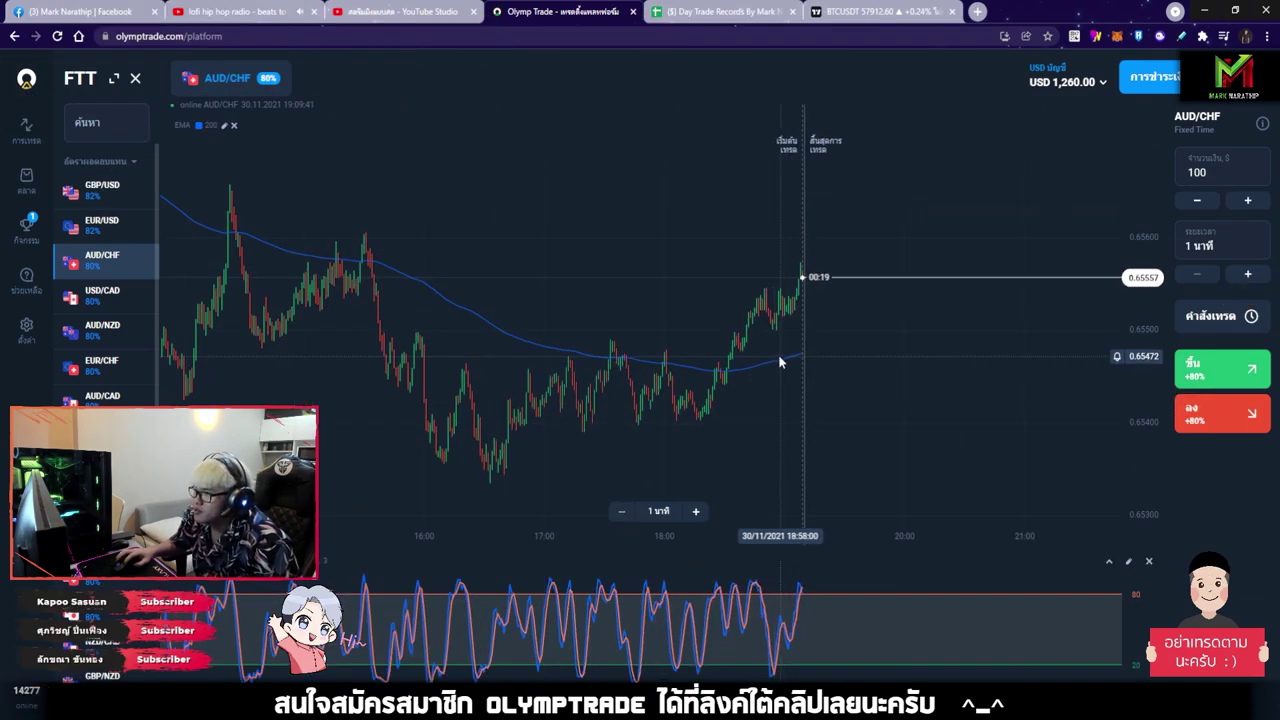
scroll(746, 302, "up", 5)
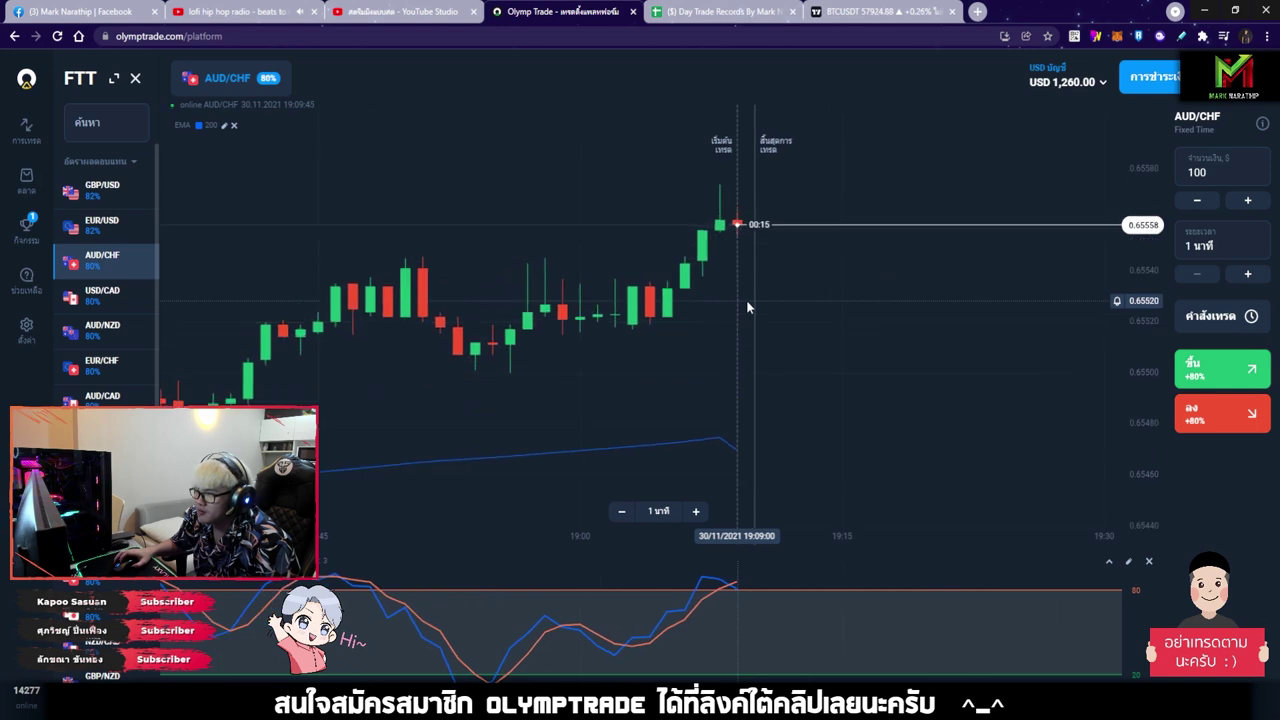
scroll(746, 305, "up", 3)
scroll(746, 307, "up", 2)
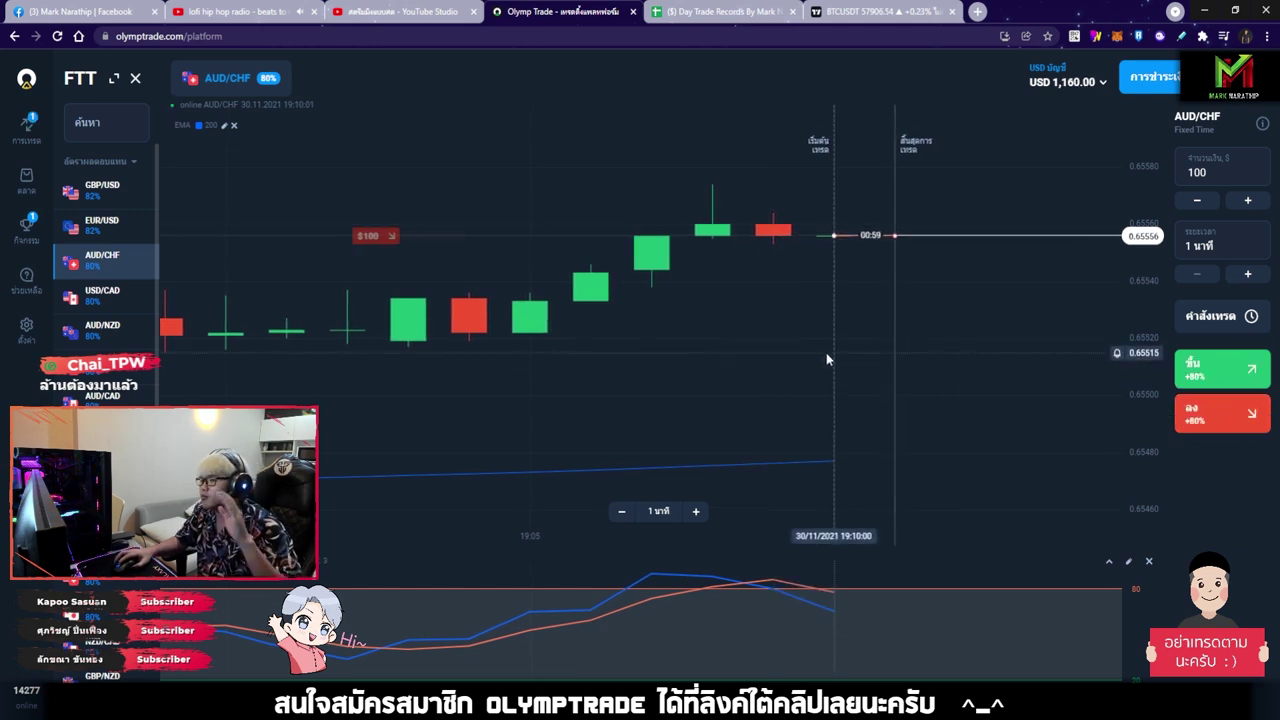
- Check the record sheet, return to Olymp Trade, and draw a long downward arrow above the AUD/CHF price history to the current price
left_click(715, 12)
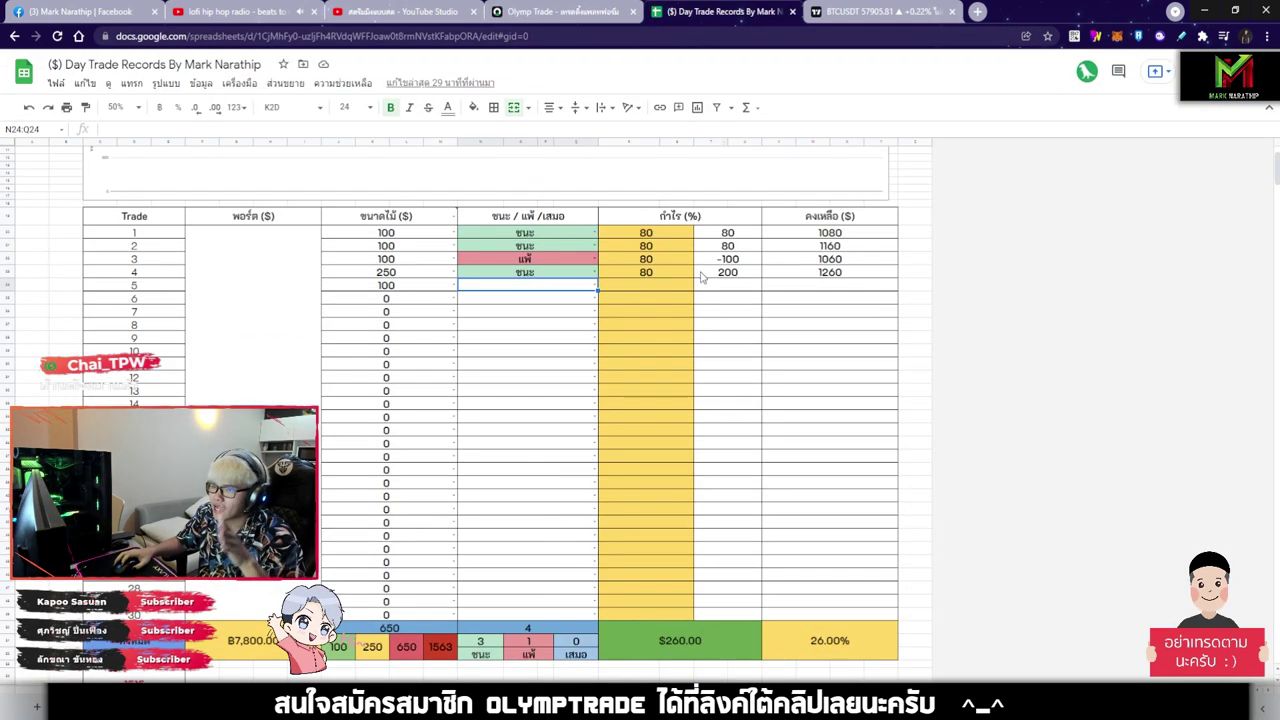
left_click(571, 19)
scroll(812, 339, "down", 10)
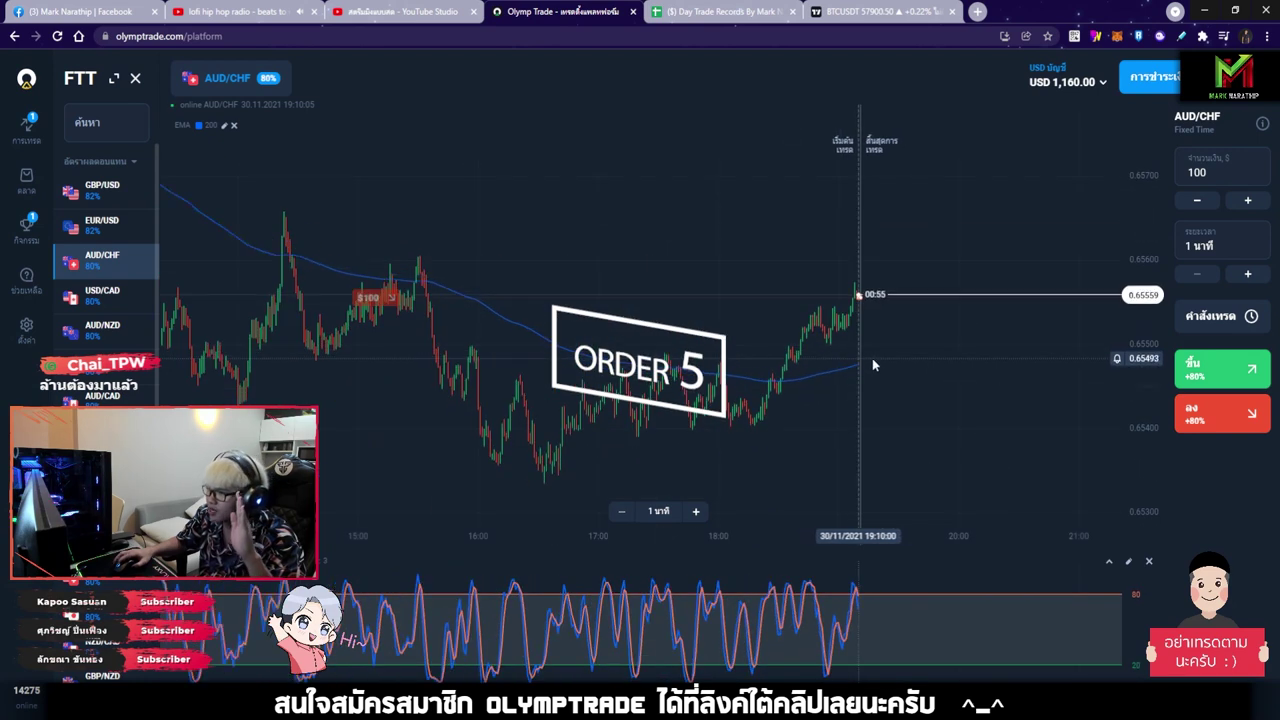
left_click_drag(806, 257, 971, 229)
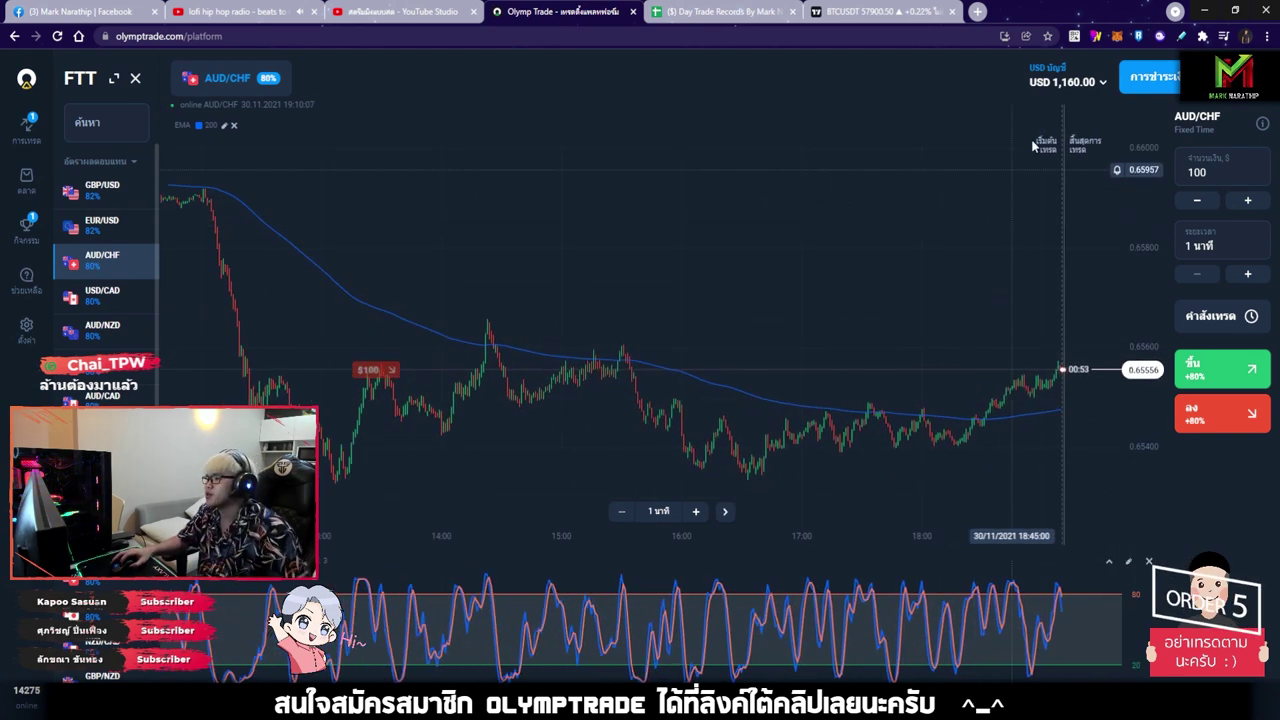
left_click(1095, 37)
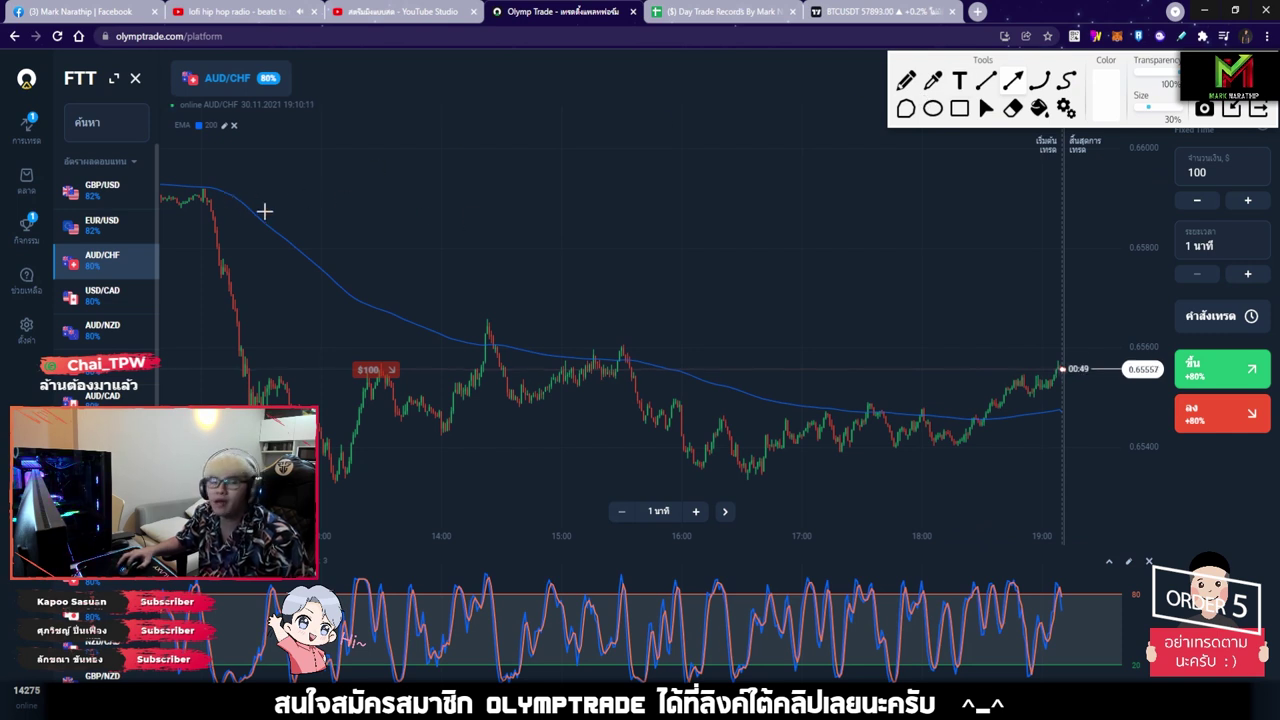
mouse_move(242, 194)
left_mouse_down()
mouse_move(1071, 400)
mouse_move(1072, 351)
left_mouse_up()
left_click(986, 108)
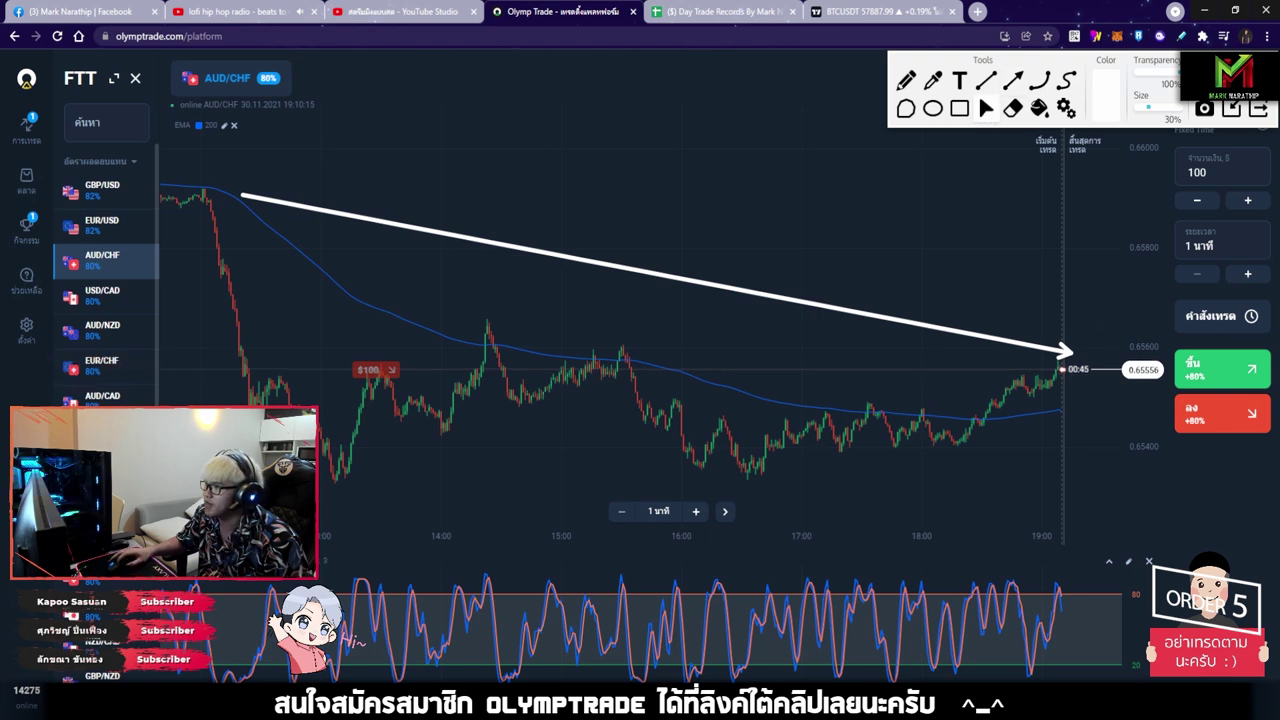
- Draw an upward arrow along the recent AUD/CHF rally and pairs of downward arrows above and below the current price
scroll(1064, 425, "up", 2)
scroll(1064, 425, "up", 3)
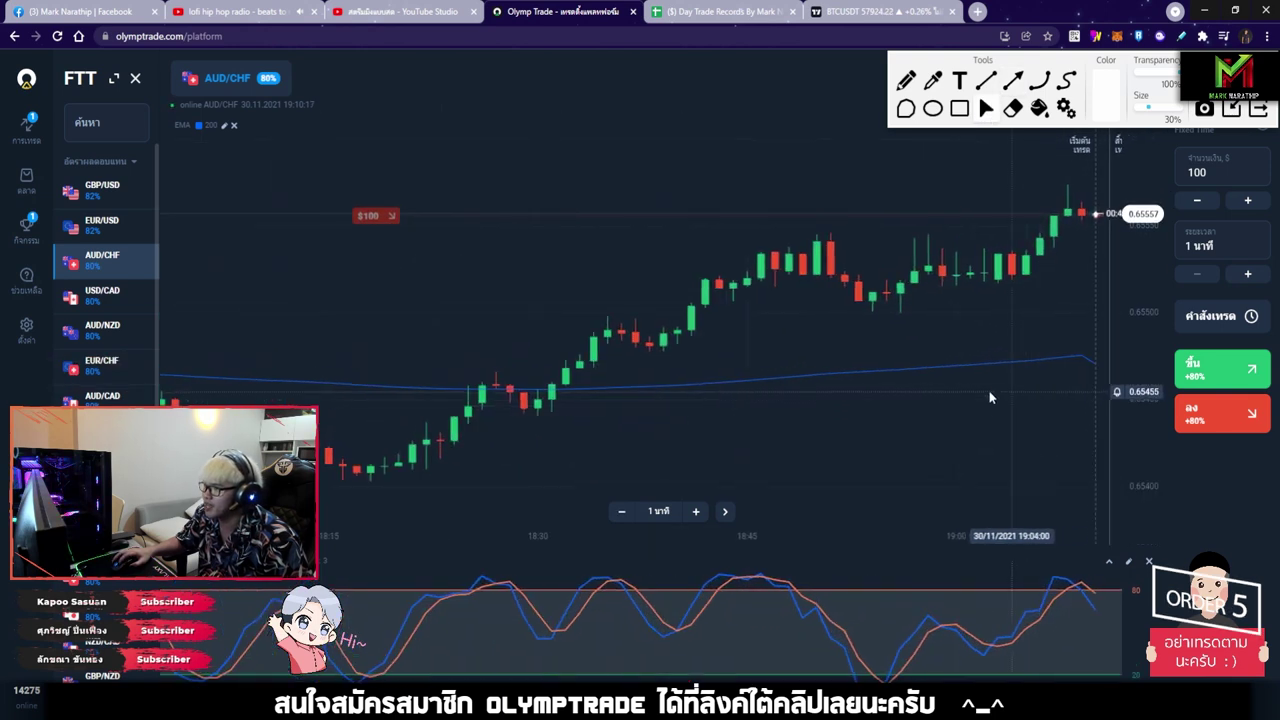
left_click(1013, 81)
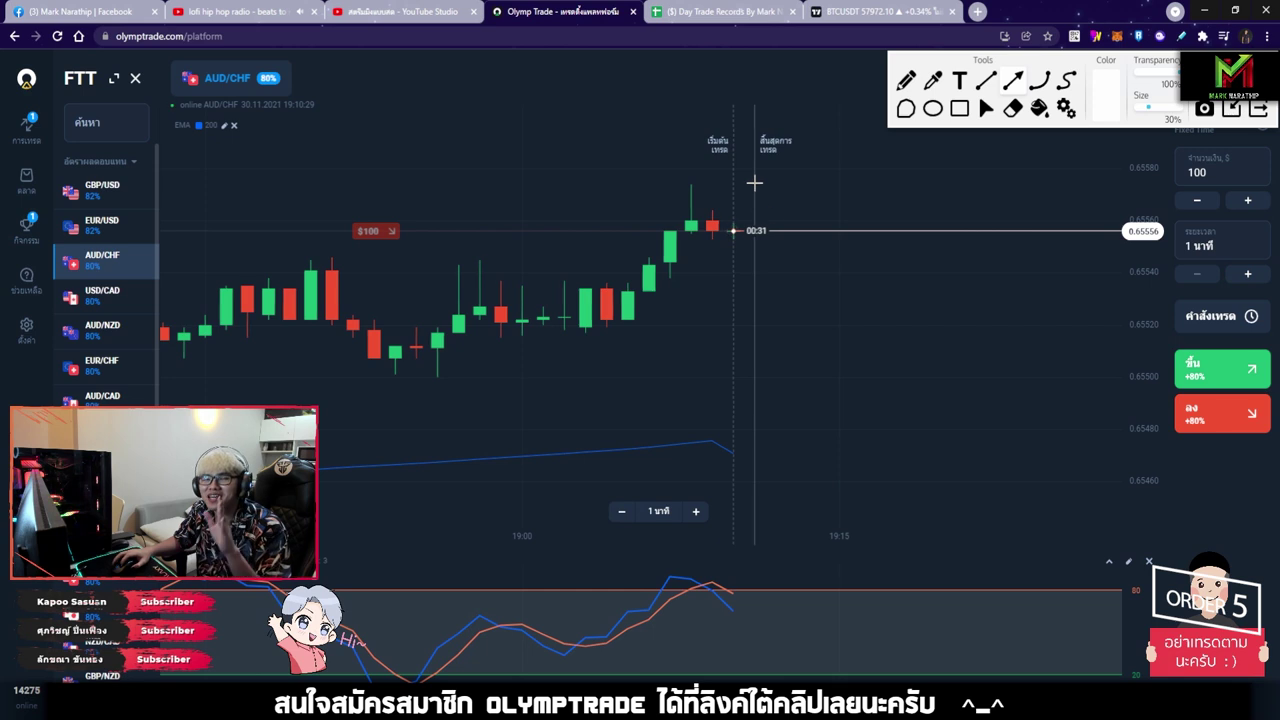
mouse_move(676, 116)
left_mouse_down()
mouse_move(789, 194)
mouse_move(840, 261)
left_mouse_up()
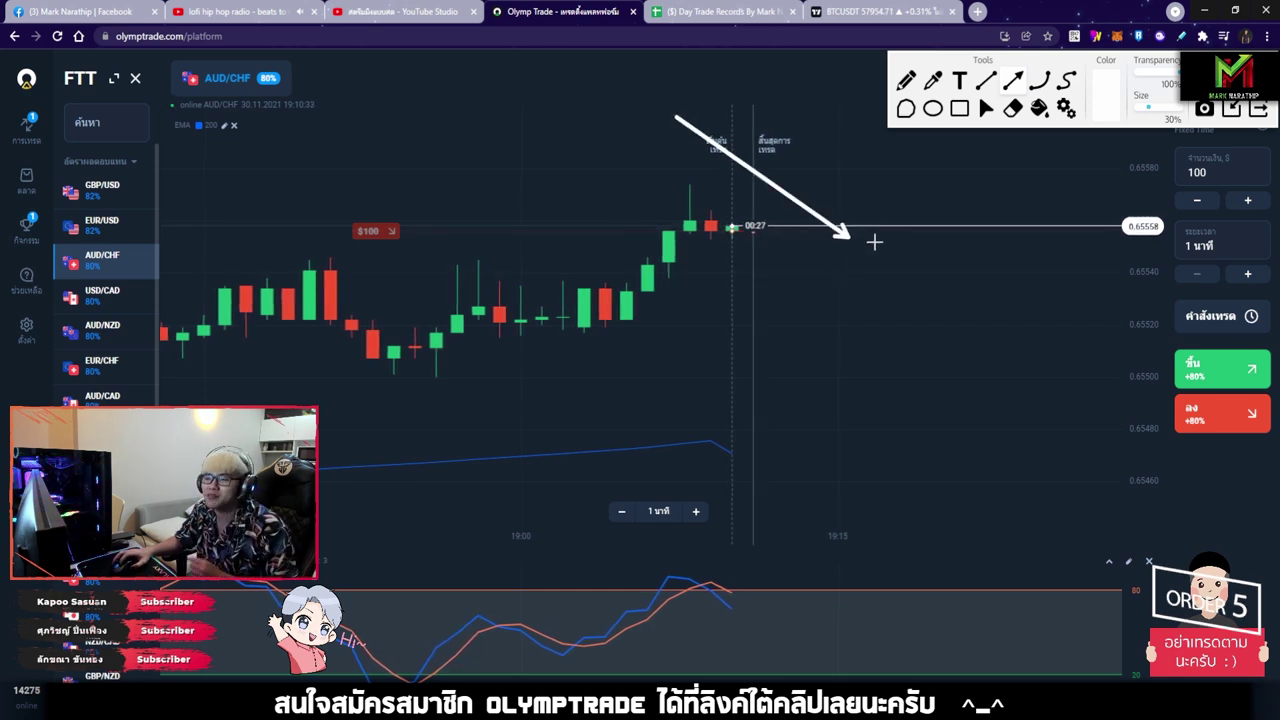
mouse_move(578, 330)
left_mouse_down()
mouse_move(690, 222)
mouse_move(815, 304)
left_mouse_up()
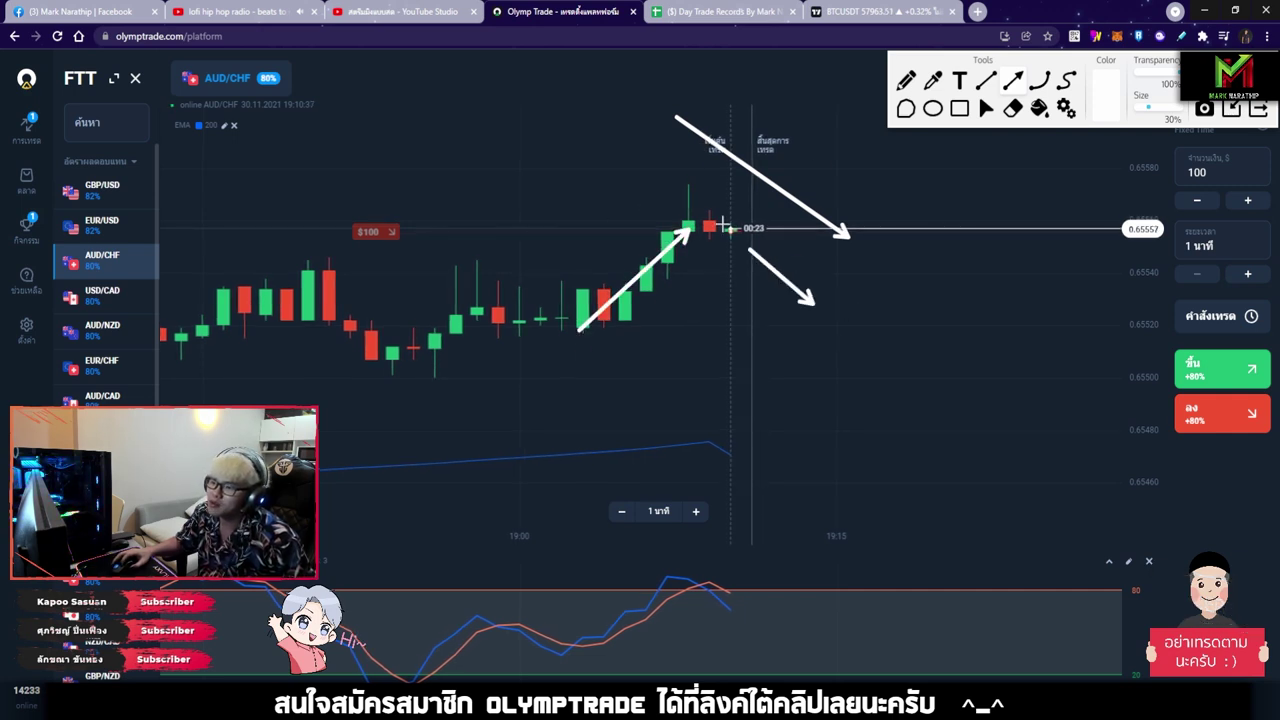
left_click_drag(694, 87, 903, 238)
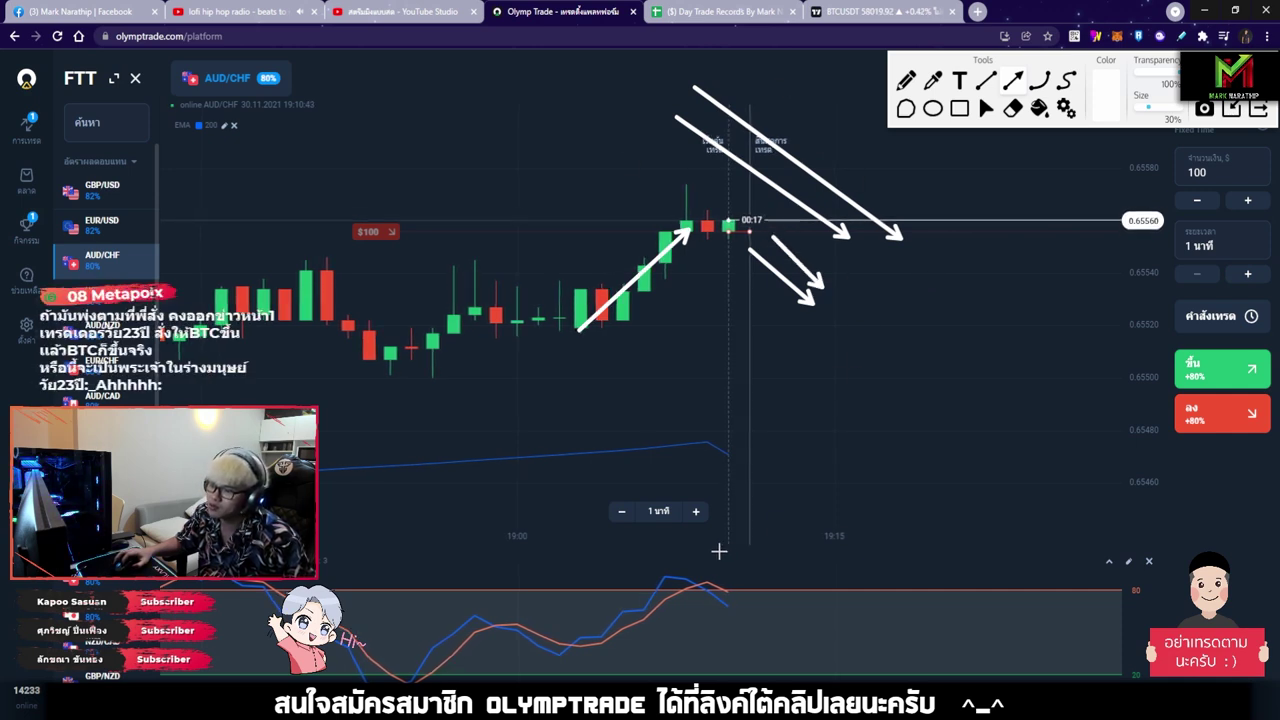
- Draw two downward arrows on the oscillator's latest turn and a row of short downward arrows above the rising AUD/CHF candles
left_click_drag(697, 541, 798, 601)
left_click_drag(632, 567, 752, 636)
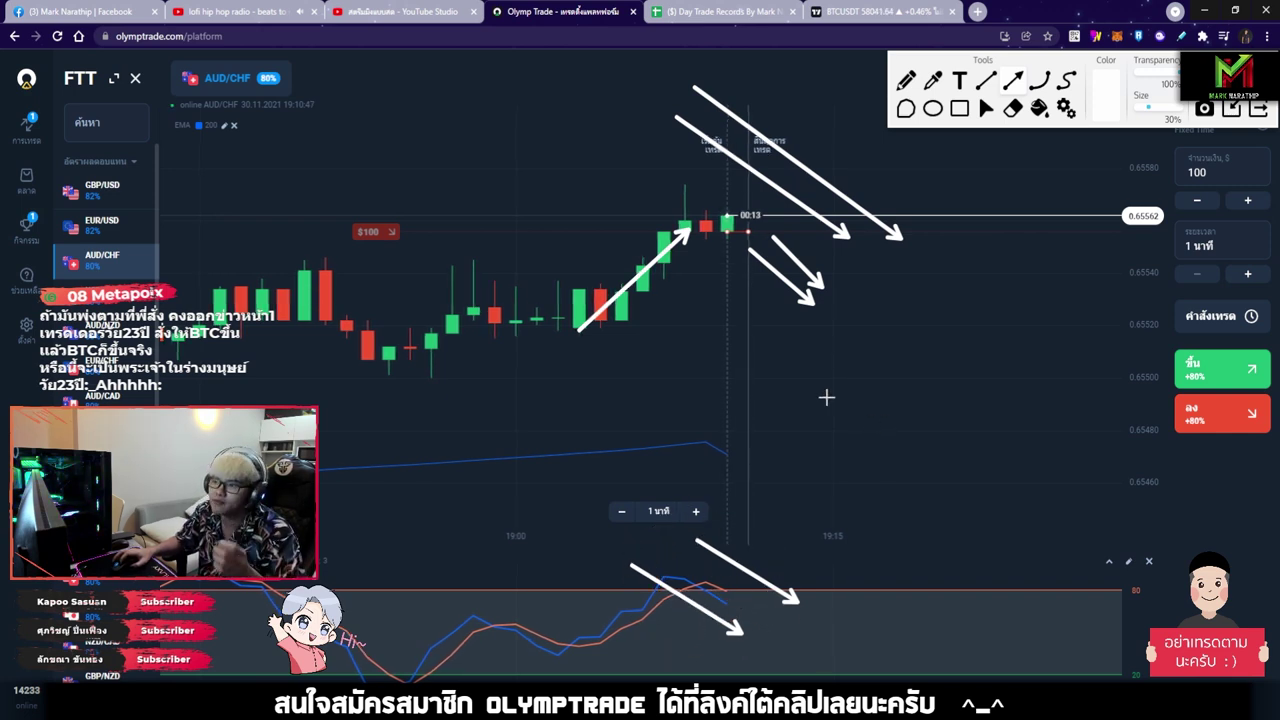
left_click_drag(601, 151, 676, 198)
left_click_drag(586, 178, 657, 222)
left_click_drag(549, 197, 641, 254)
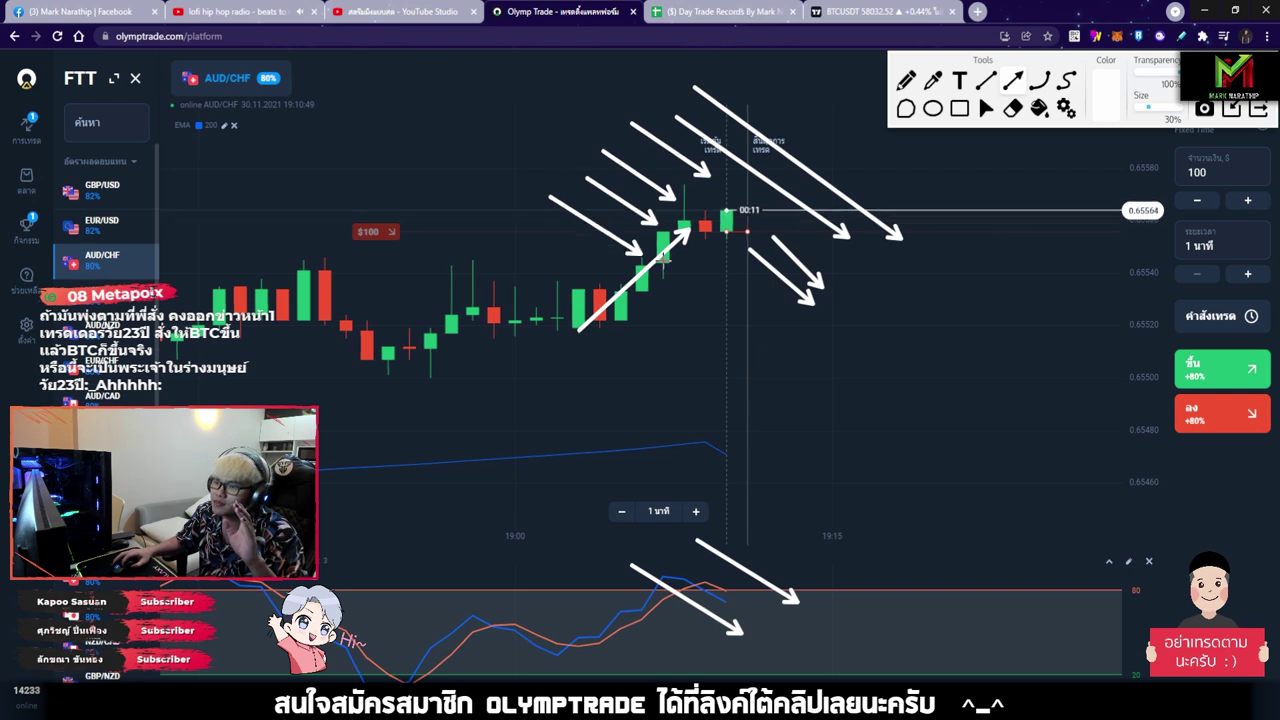
- Close the drawing overlay and follow the AUD/CHF trade on the chart until it expires
key("Escape")
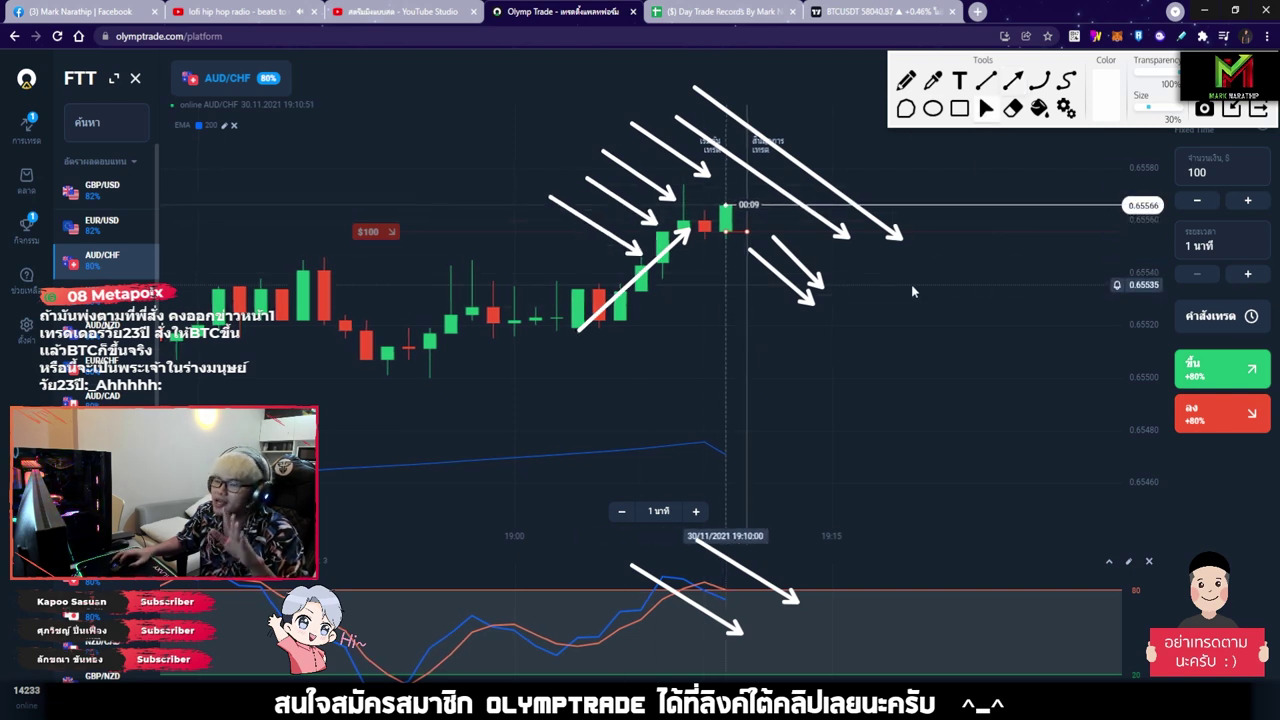
left_click(1258, 108)
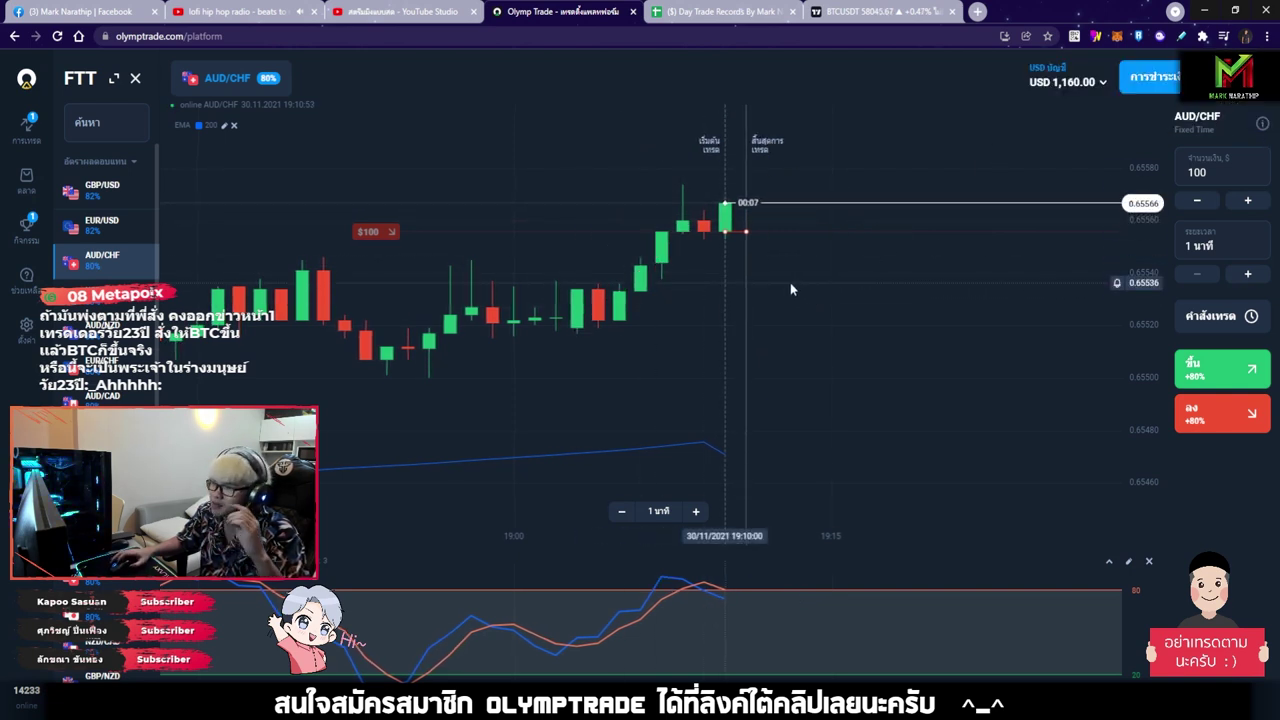
scroll(771, 332, "up", 2)
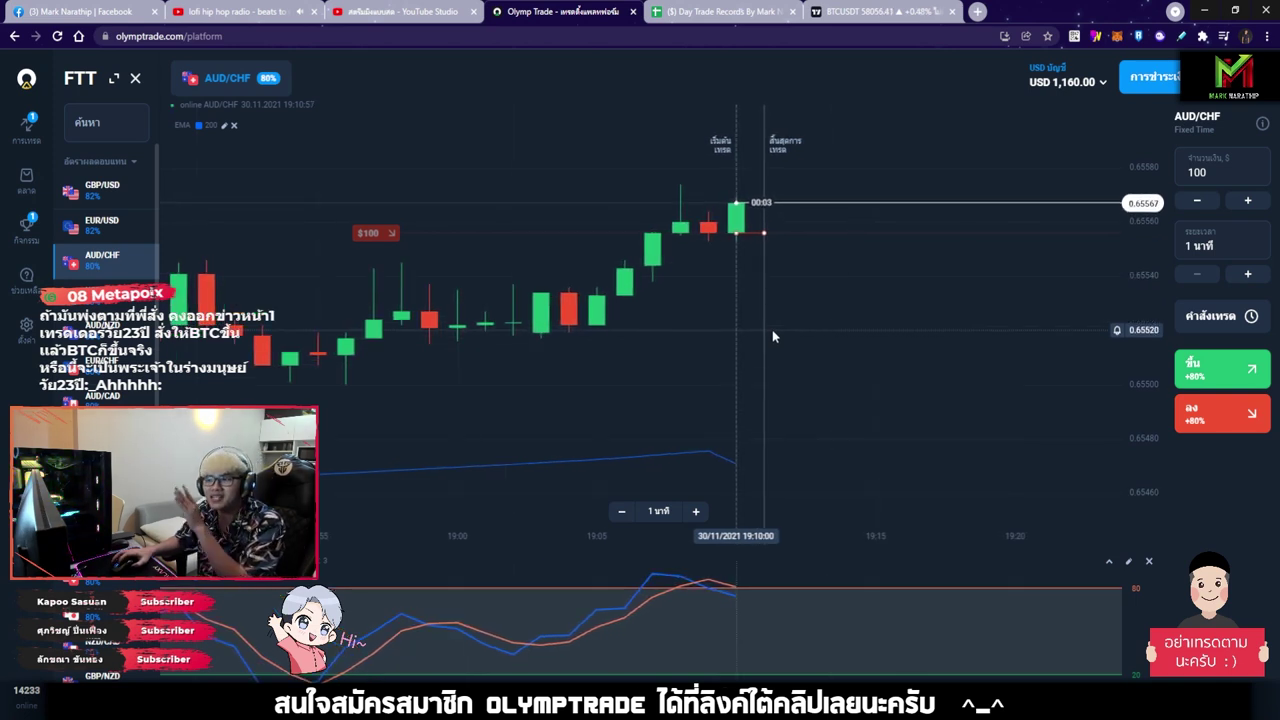
scroll(776, 336, "up", 2)
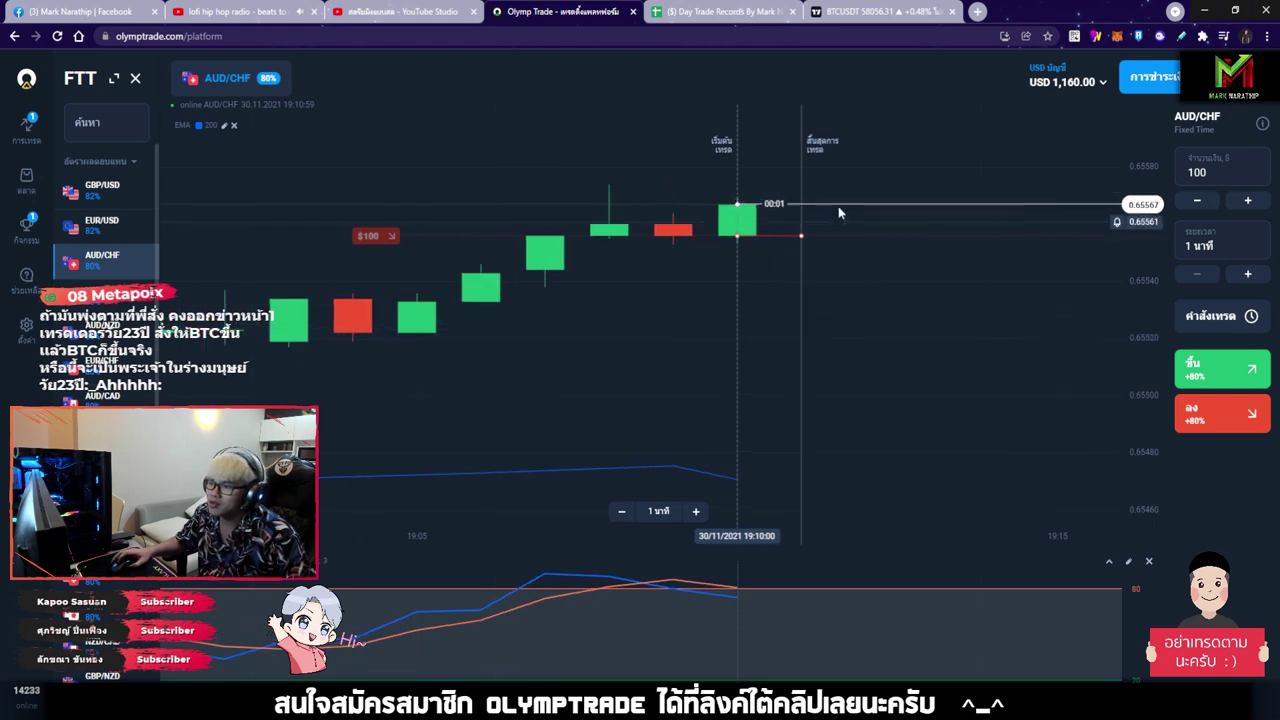
scroll(875, 306, "up", 2)
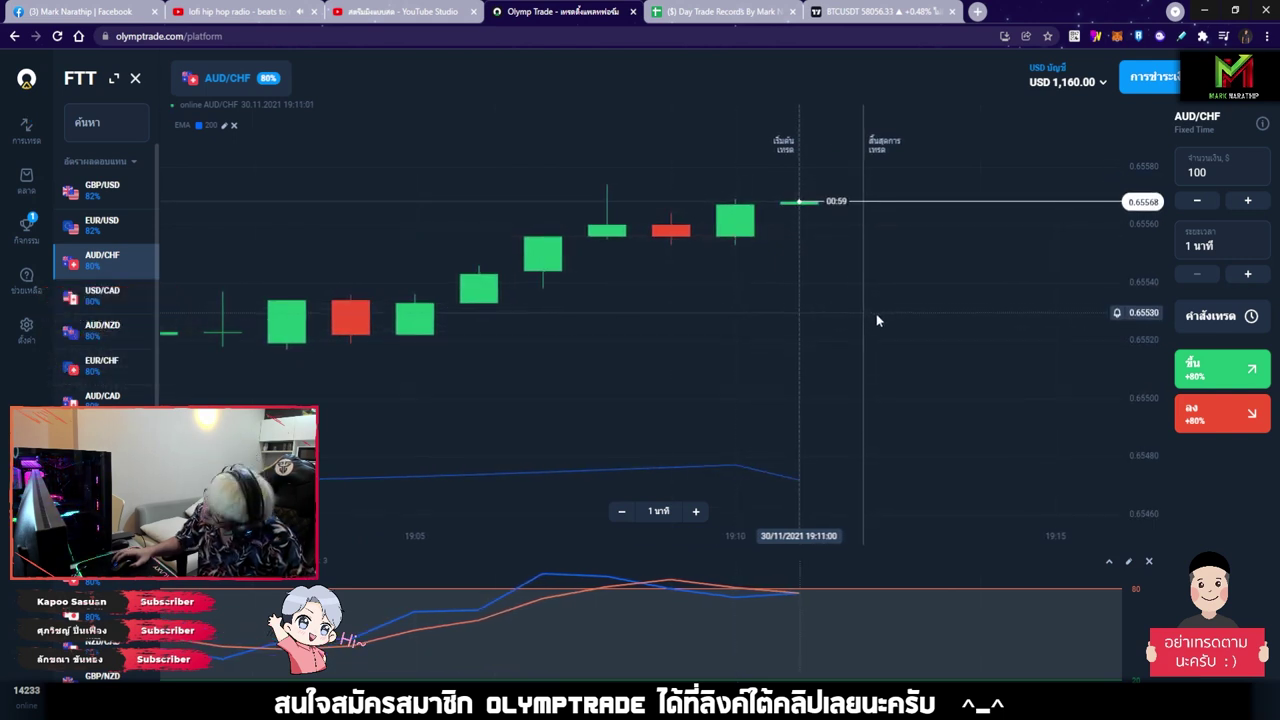
- Log trade 5 in the Google Sheet as a loss (แพ้) with 80% profit rate
left_click(720, 11)
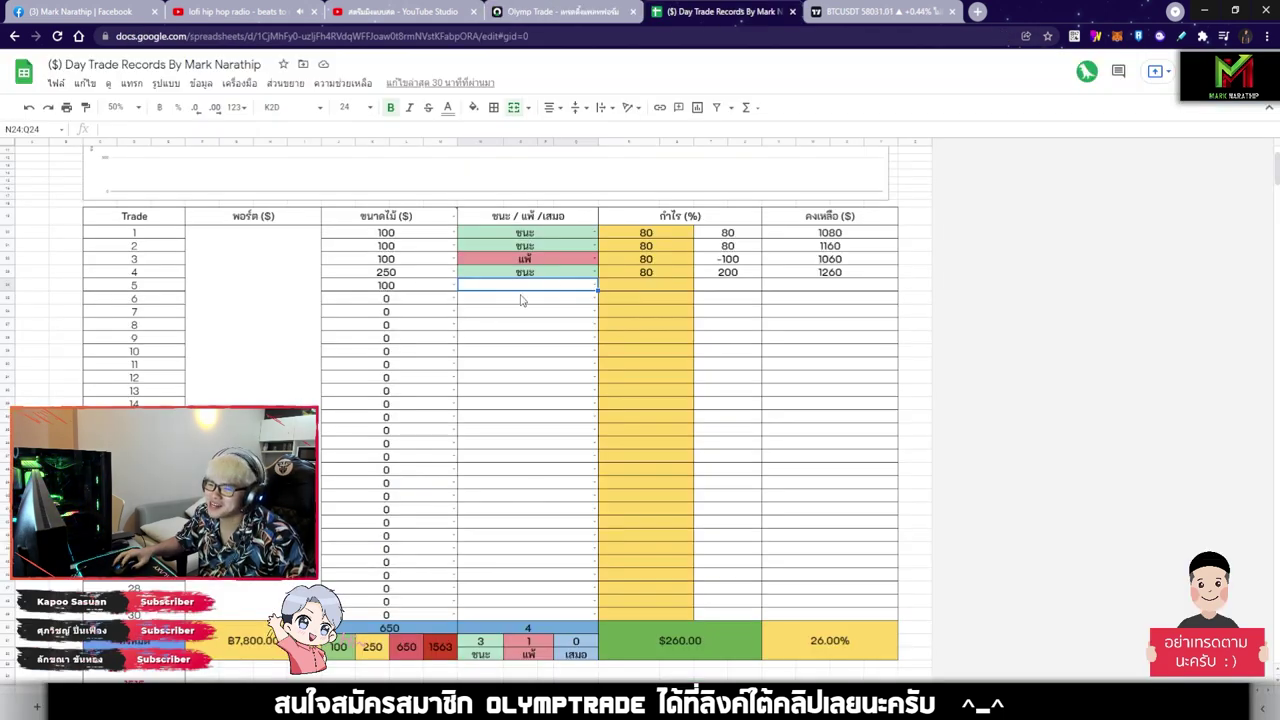
left_click(522, 285)
left_click(473, 322)
left_click(655, 287)
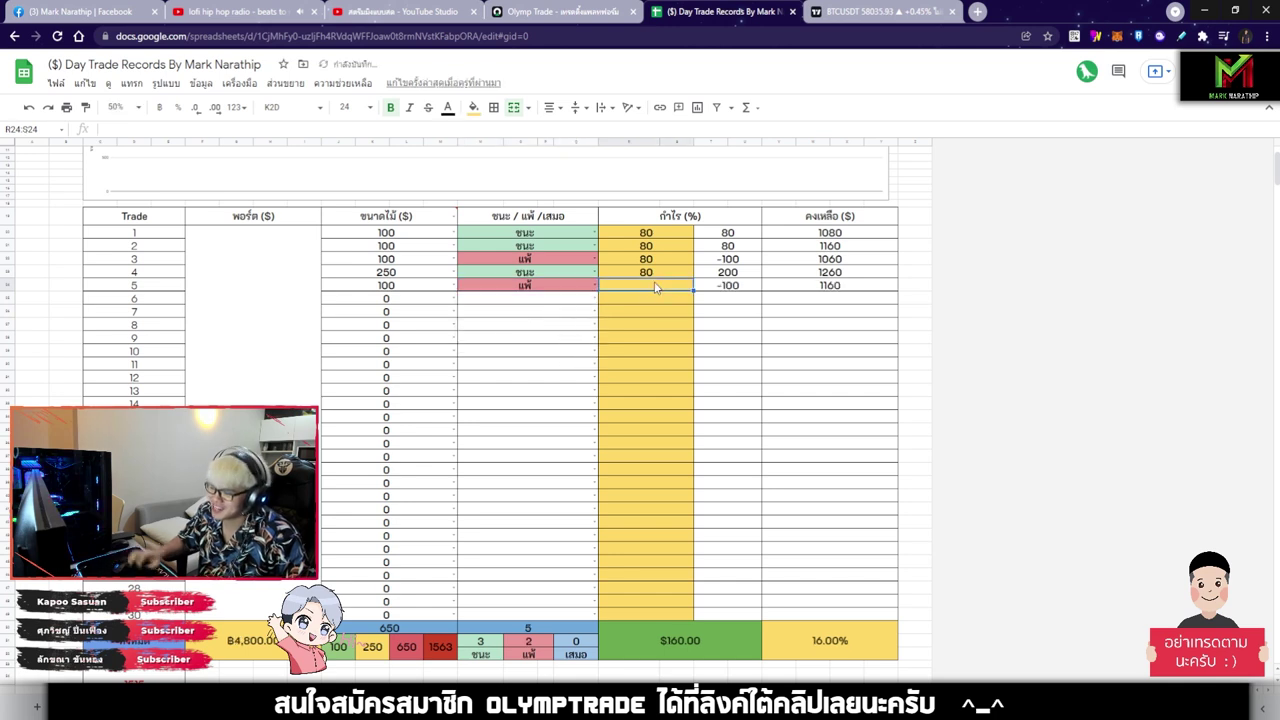
key("Return")
- Set the stake size of trade 6 in the record sheet to 250
left_click(429, 304)
type("250")
key("Return")
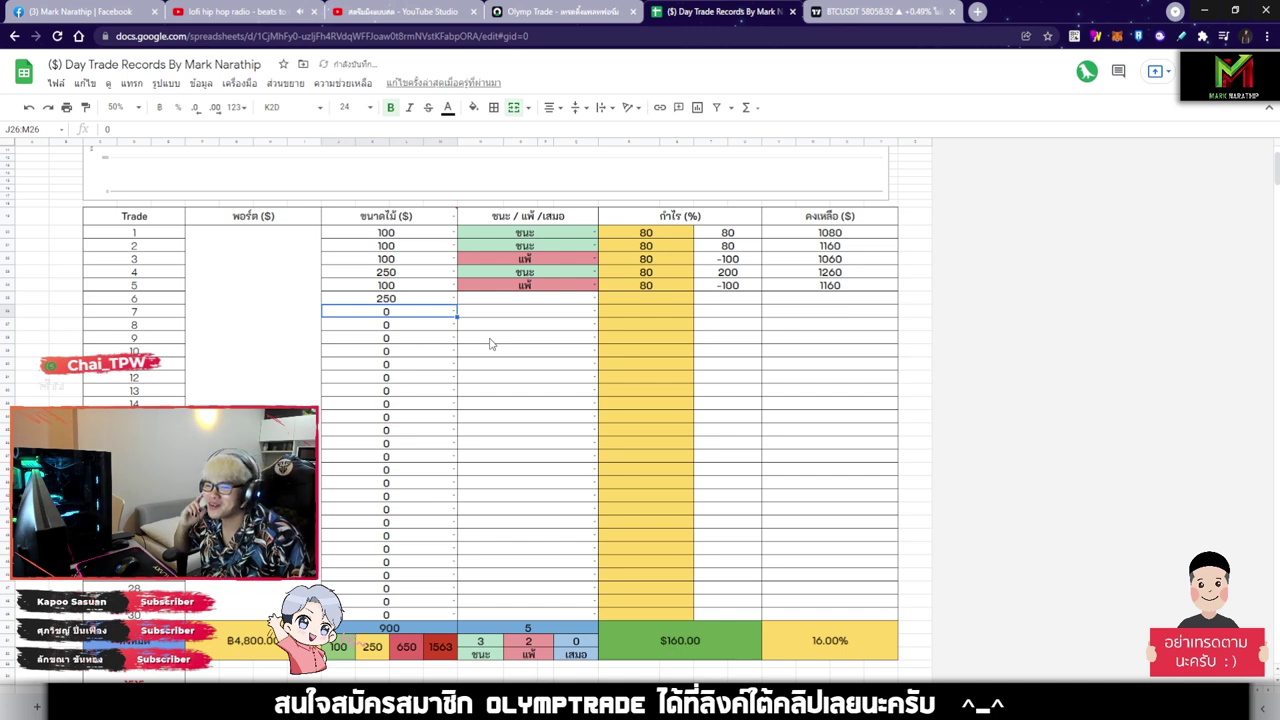
- Review the sheet's balance chart and totals row, and compare them with the Olymp Trade account balance
scroll(440, 385, "up", 2)
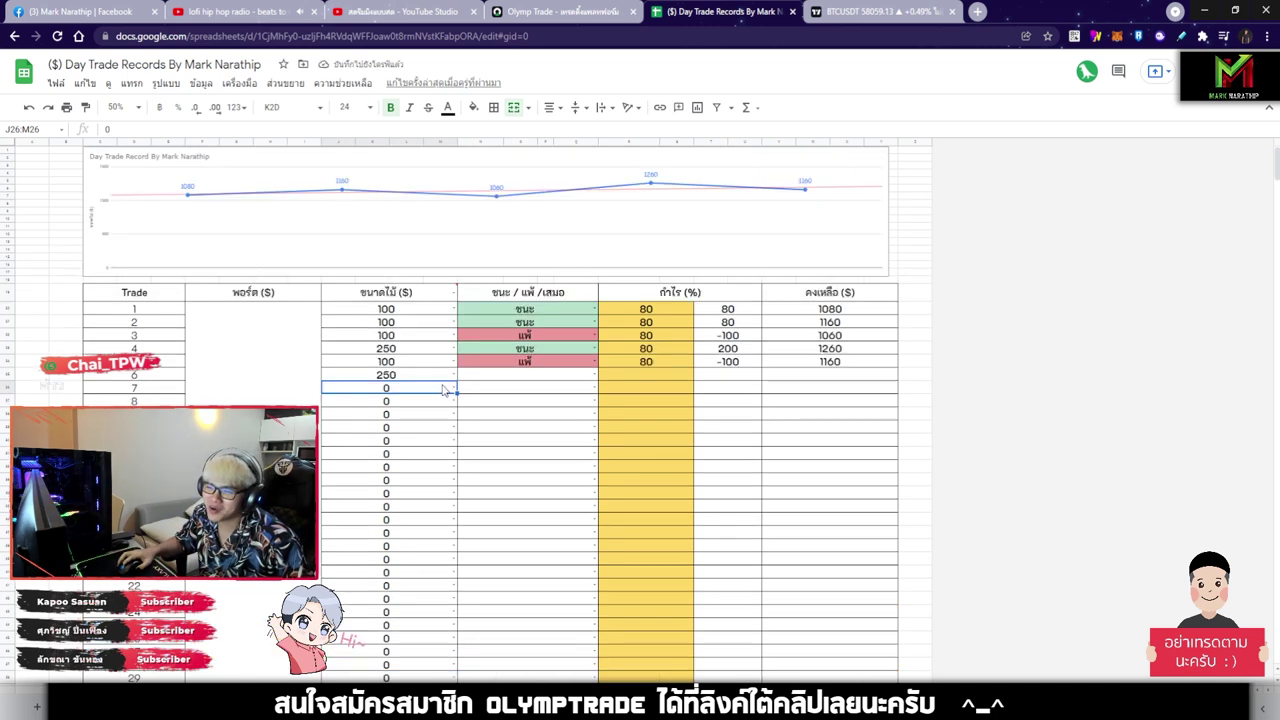
scroll(549, 400, "down", 6)
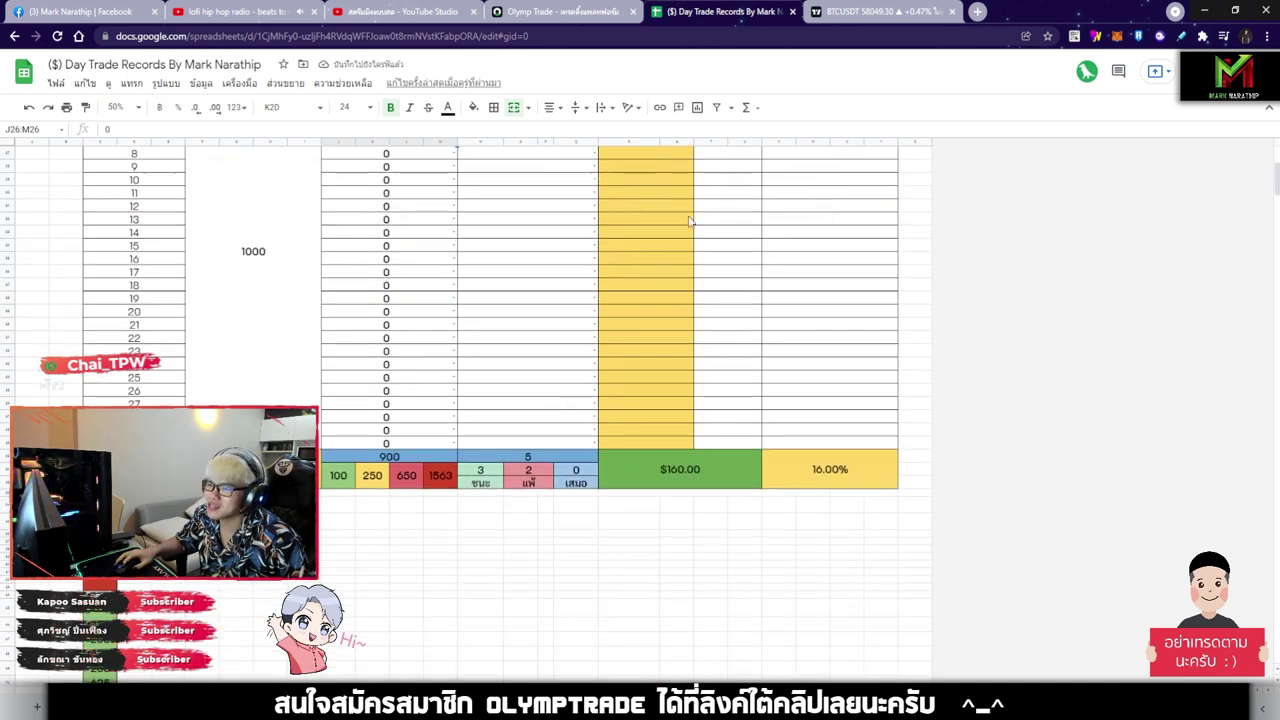
left_click(560, 11)
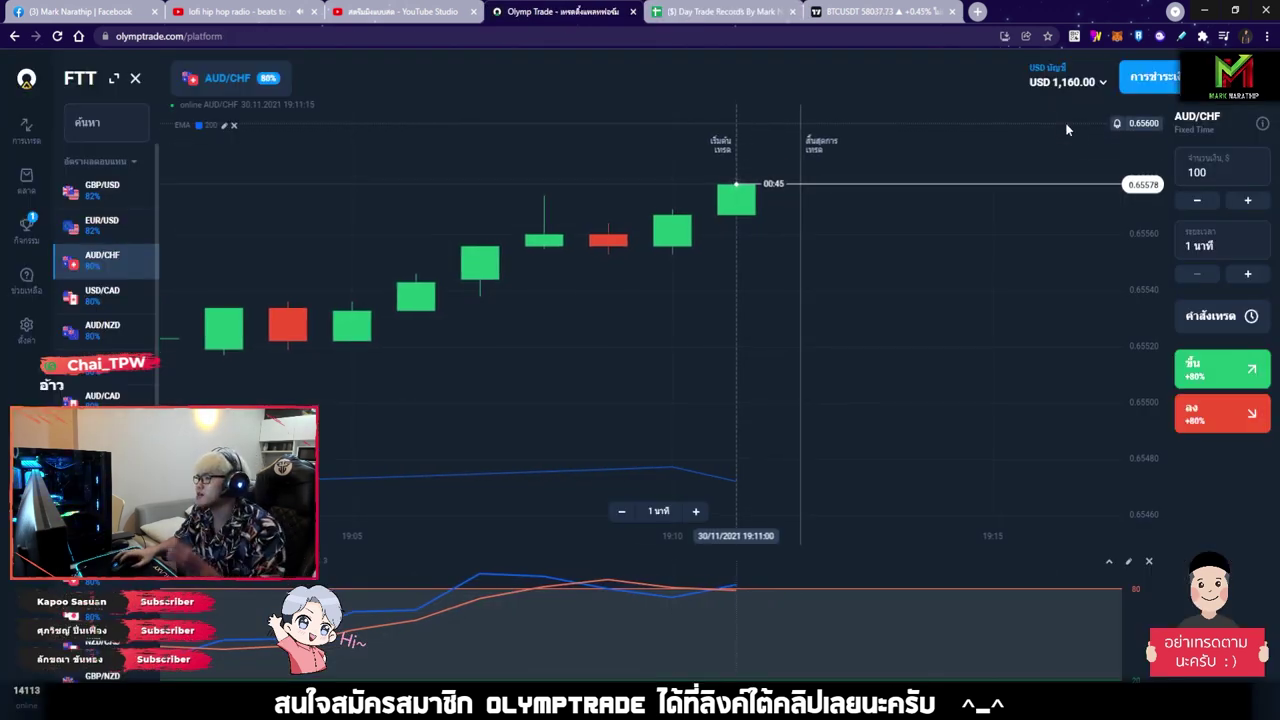
left_click(735, 12)
scroll(657, 378, "up", 5)
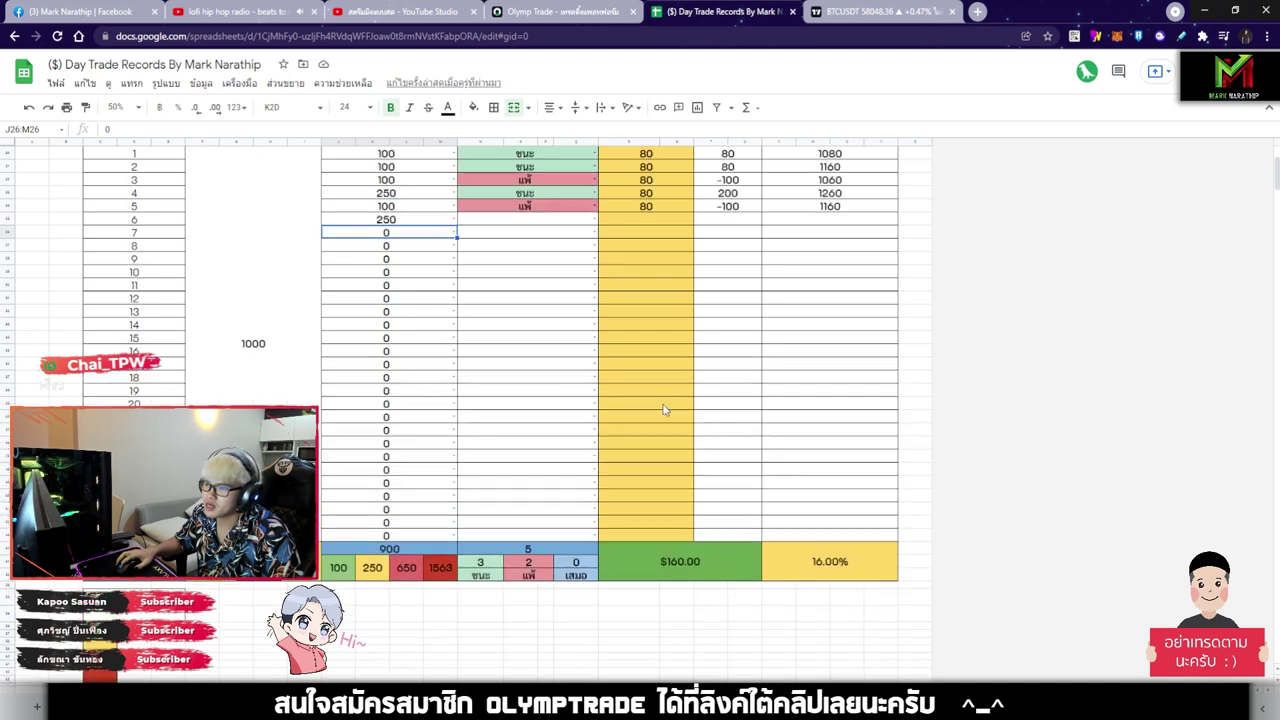
- Review the stake and result cells of trades 5 and 6 and the balance chart in the record sheet
left_click(388, 240)
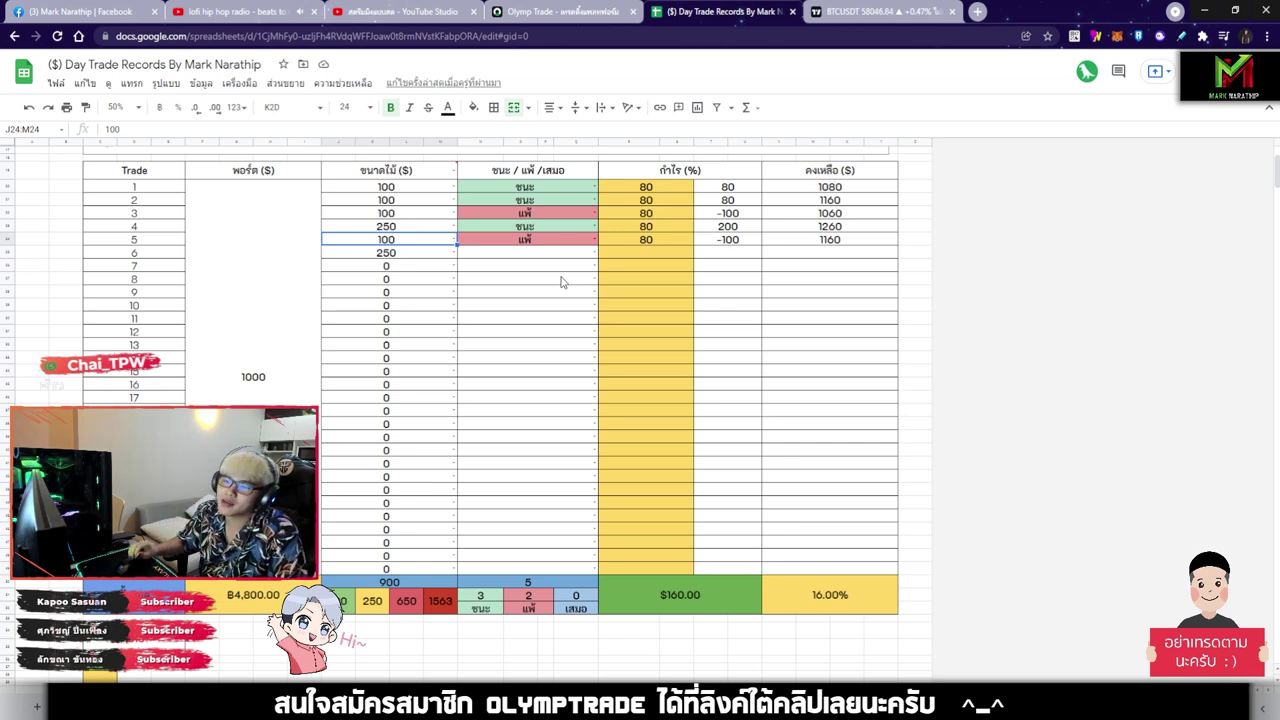
left_click(505, 258)
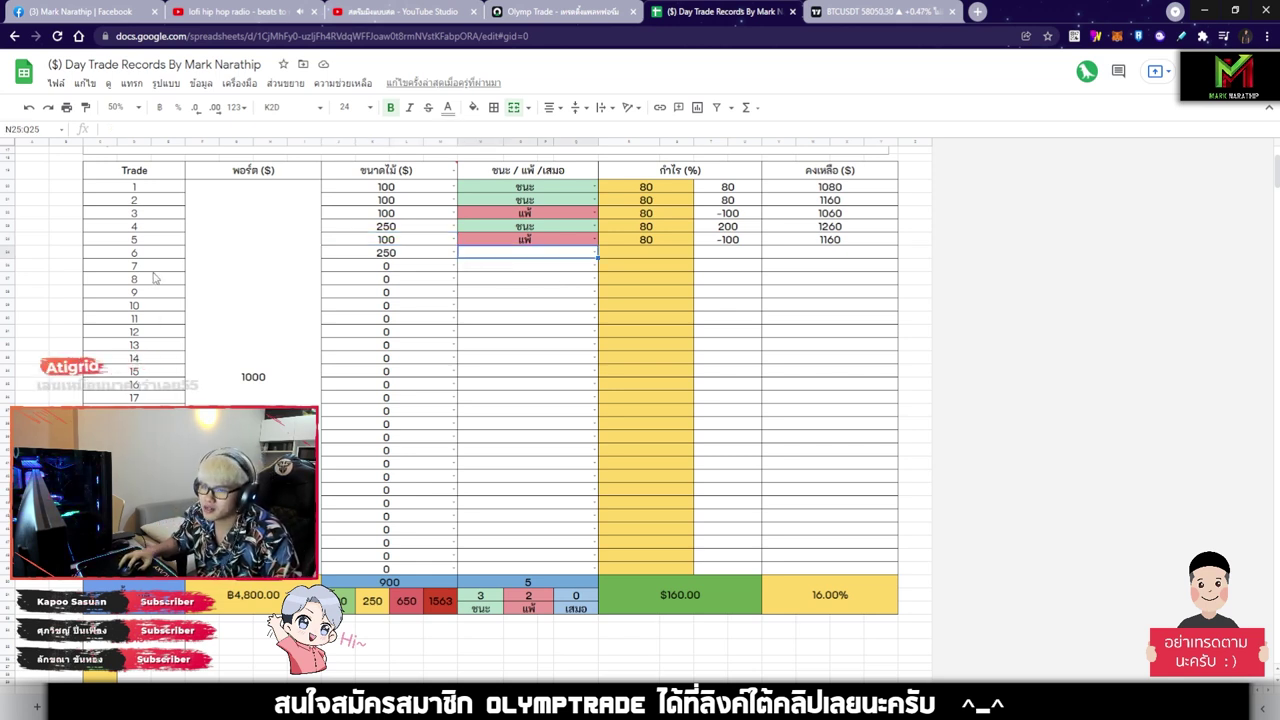
left_click(386, 257)
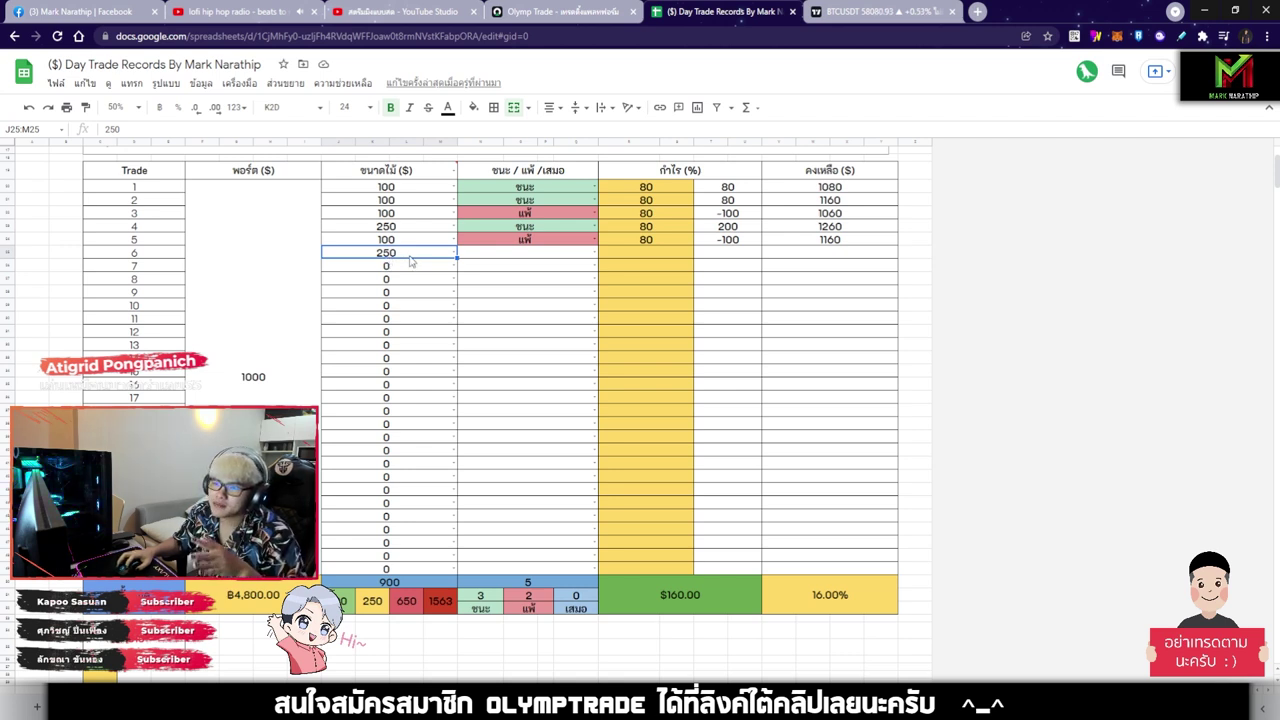
left_click(405, 243)
left_click(407, 254)
left_click(403, 244)
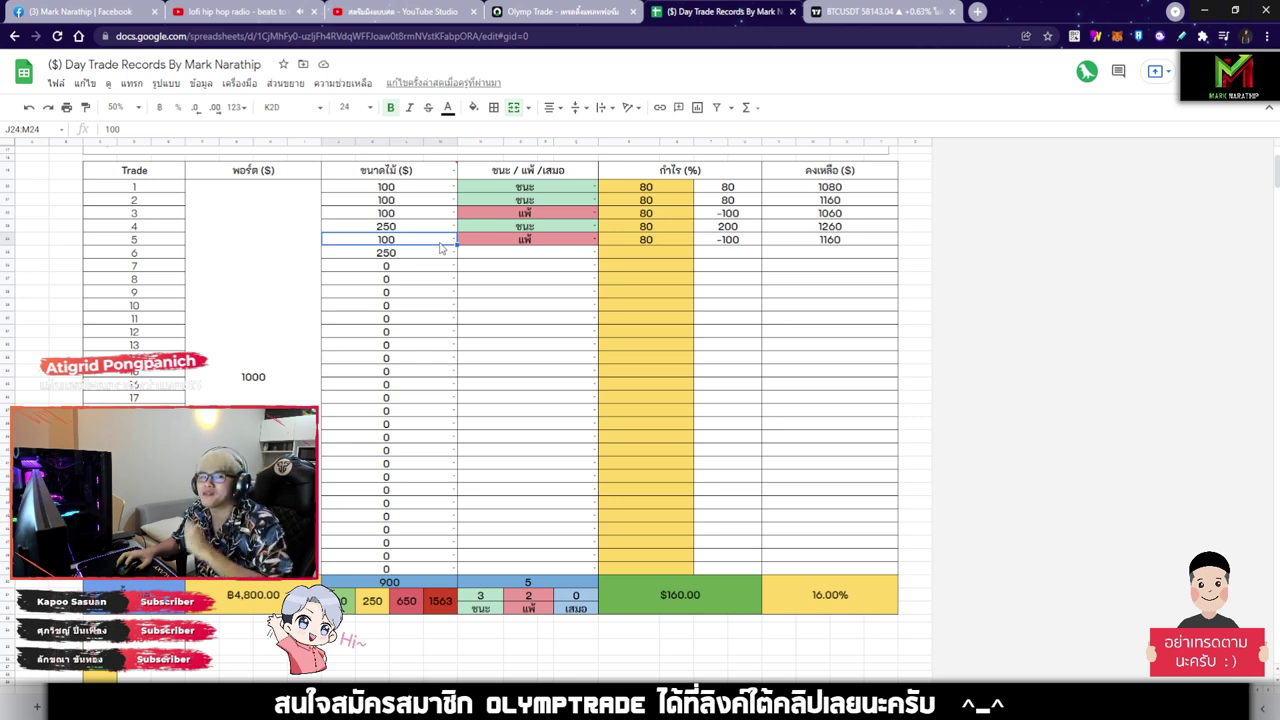
left_click(498, 256)
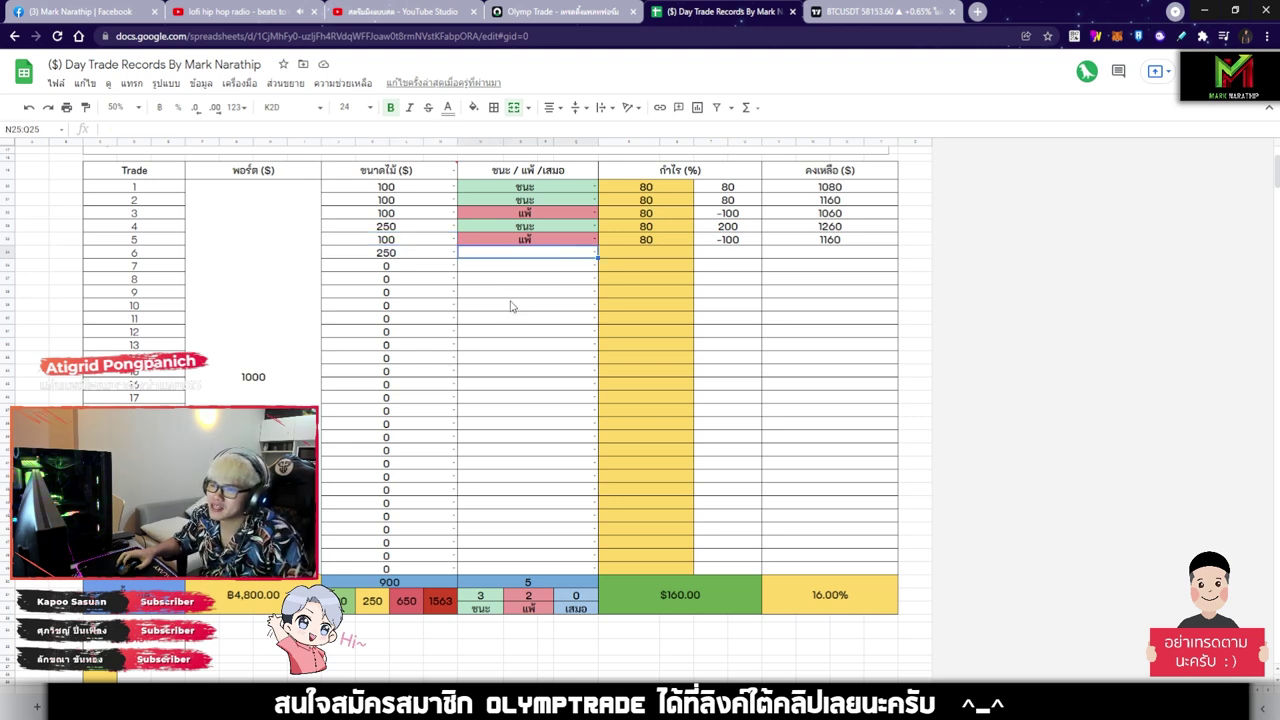
scroll(500, 273, "up", 2)
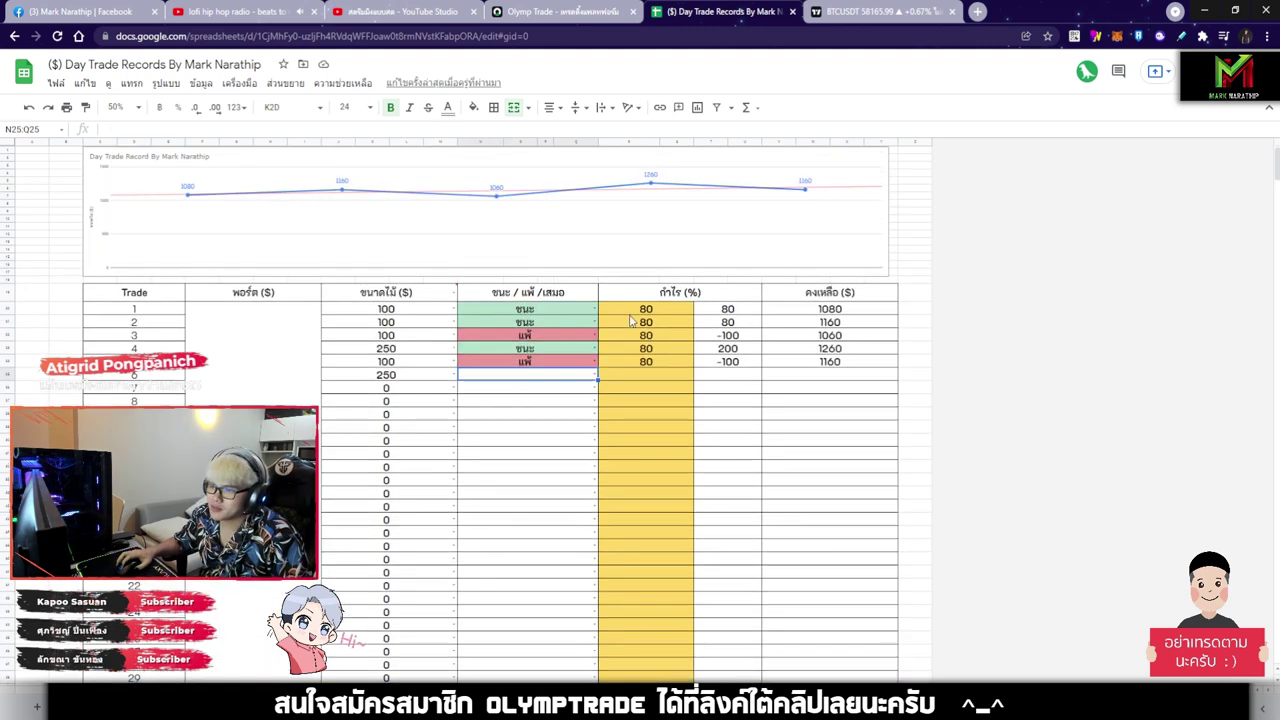
- Switch to Olymp Trade, set the trade amount to 250, and examine the CAD/CHF chart
left_click(570, 11)
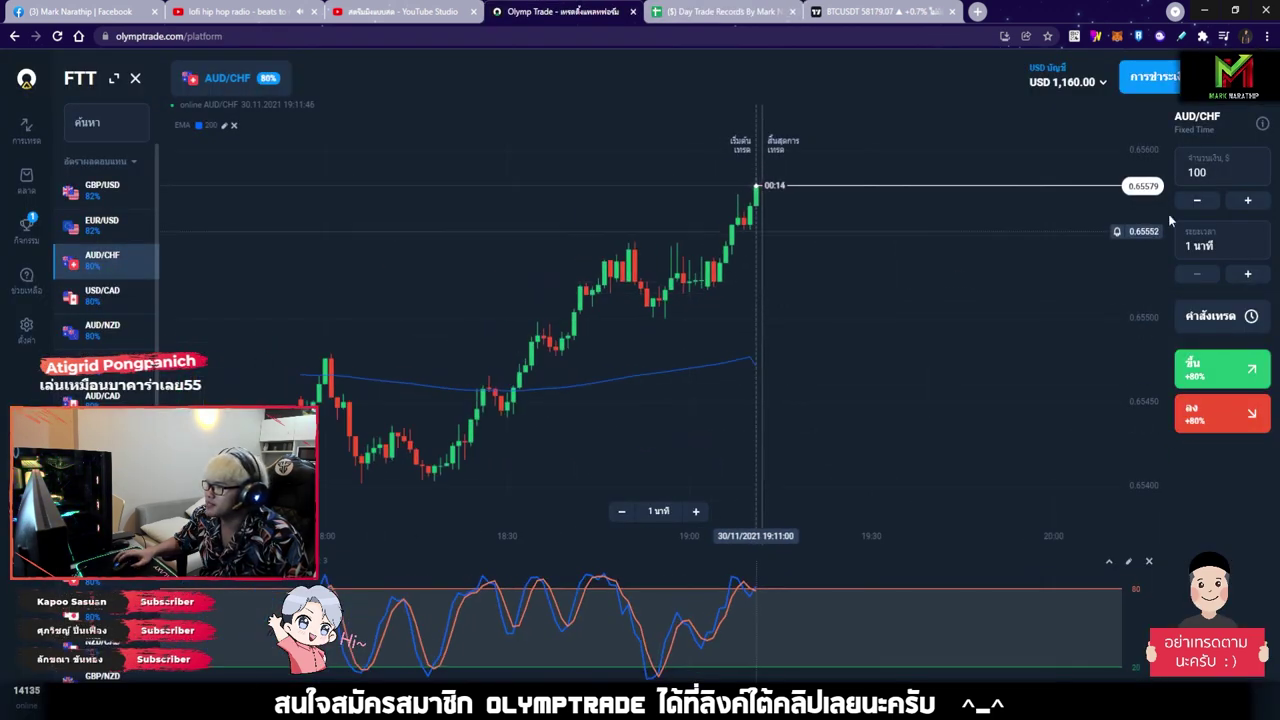
double_click(1214, 174)
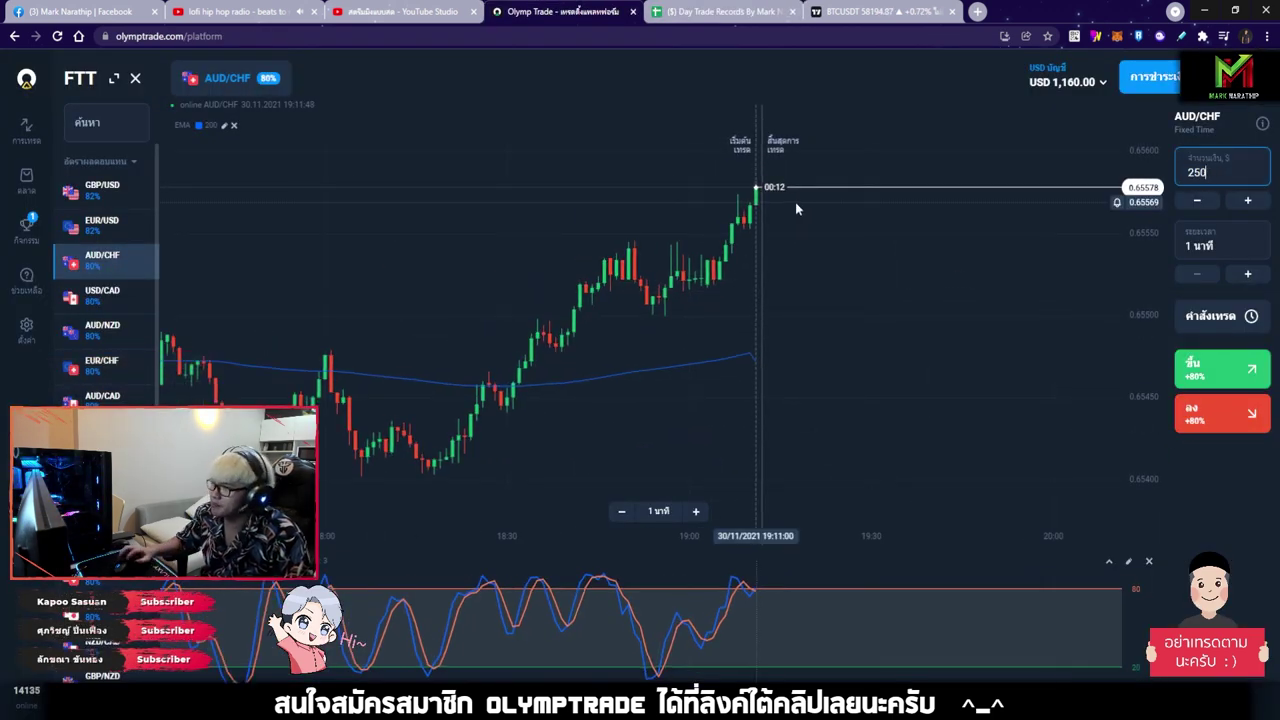
scroll(732, 288, "down", 2)
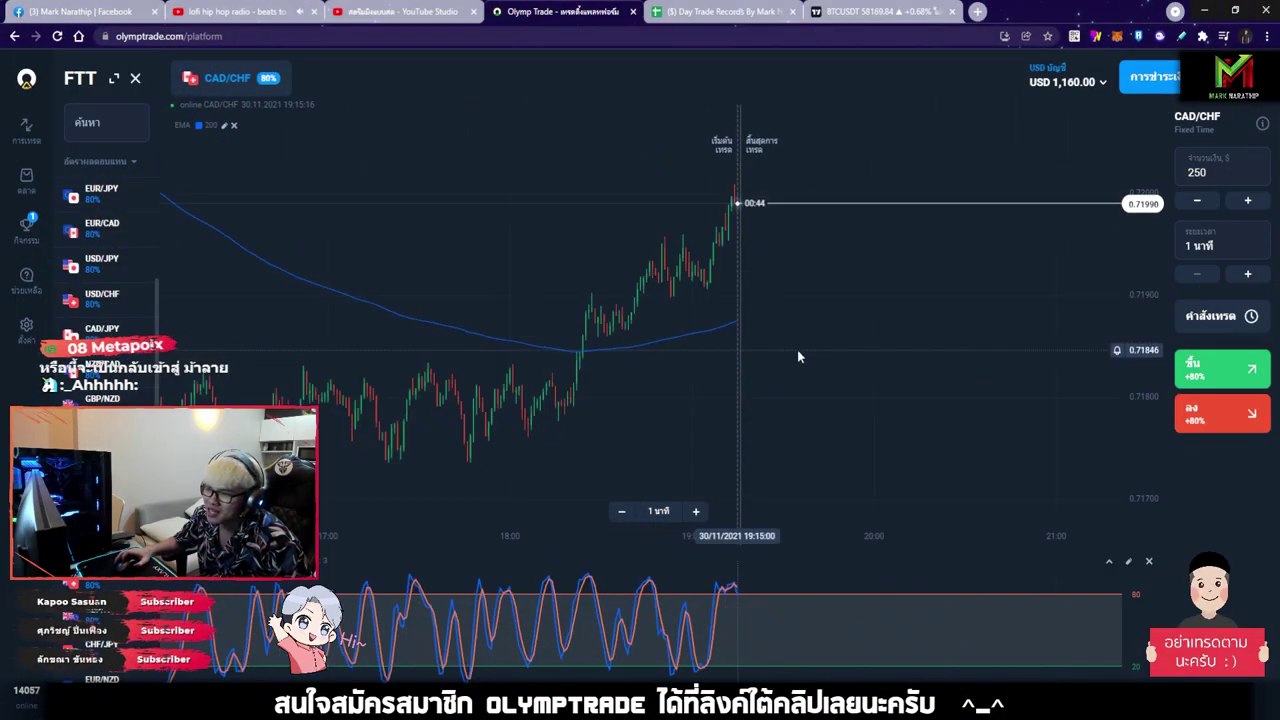
scroll(795, 340, "up", 3)
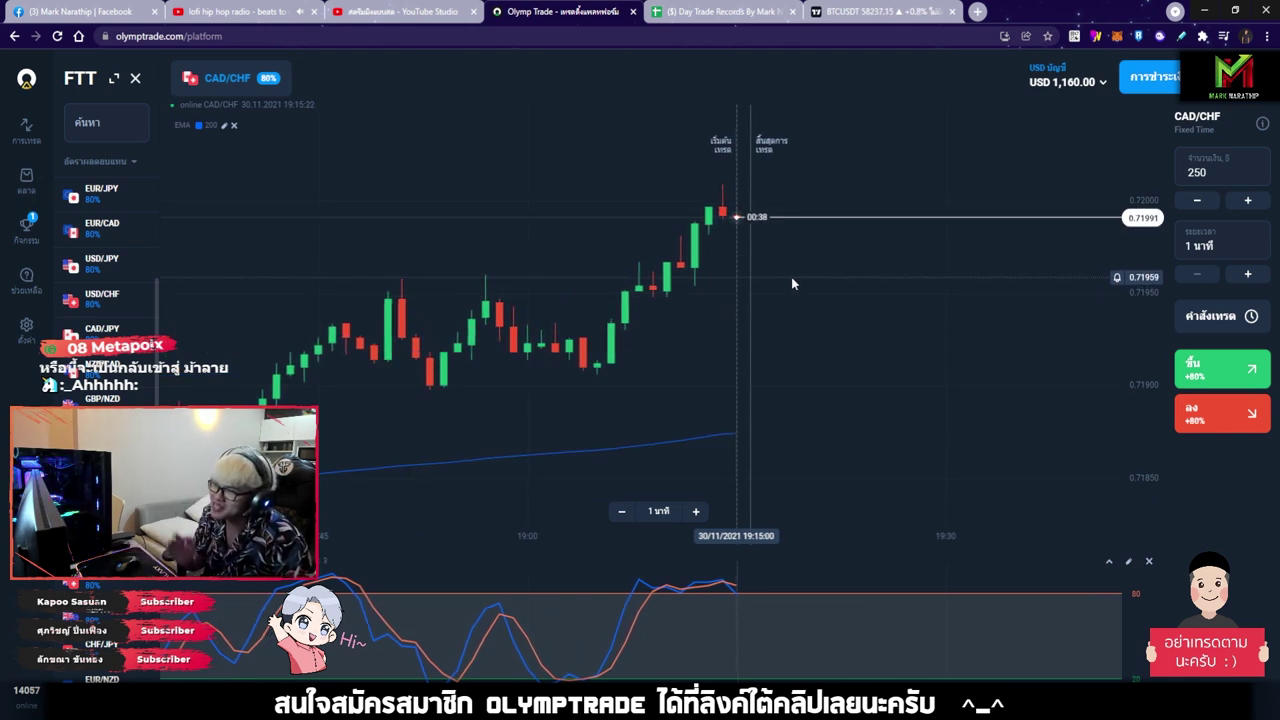
- Set the trade amount for CAD/CHF to 100
left_click(1197, 172)
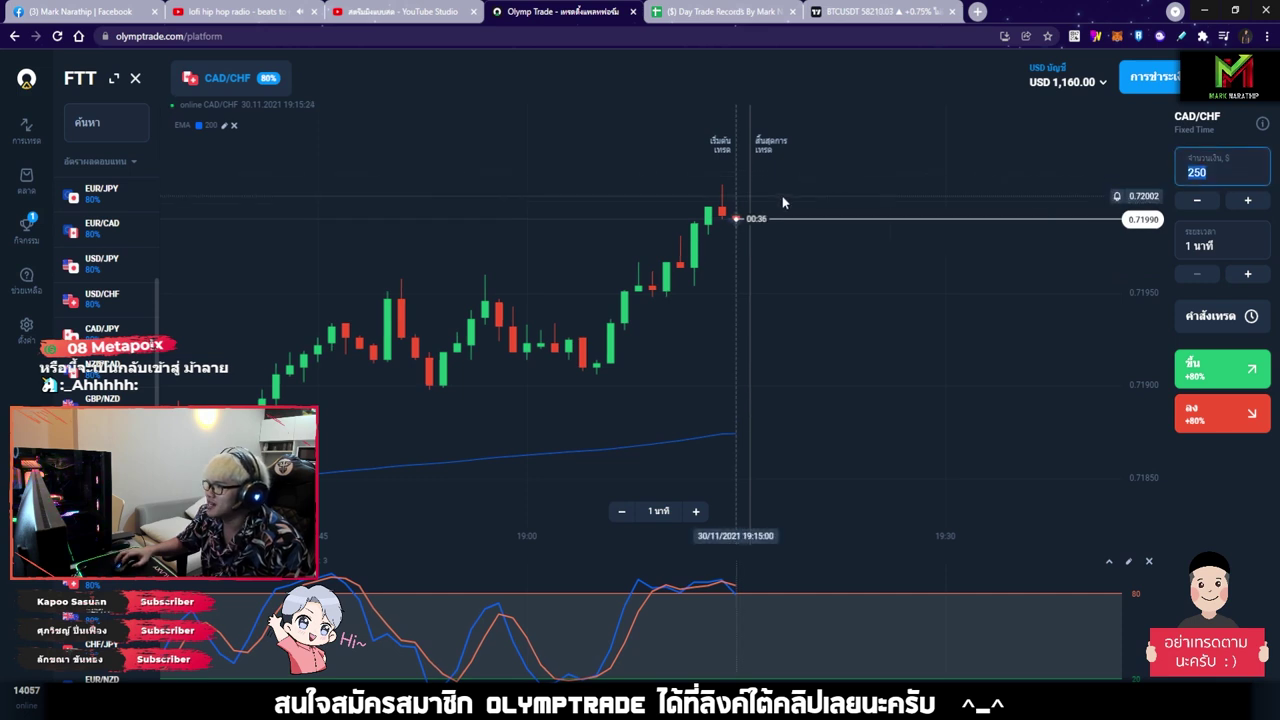
type("10")
left_click(722, 229)
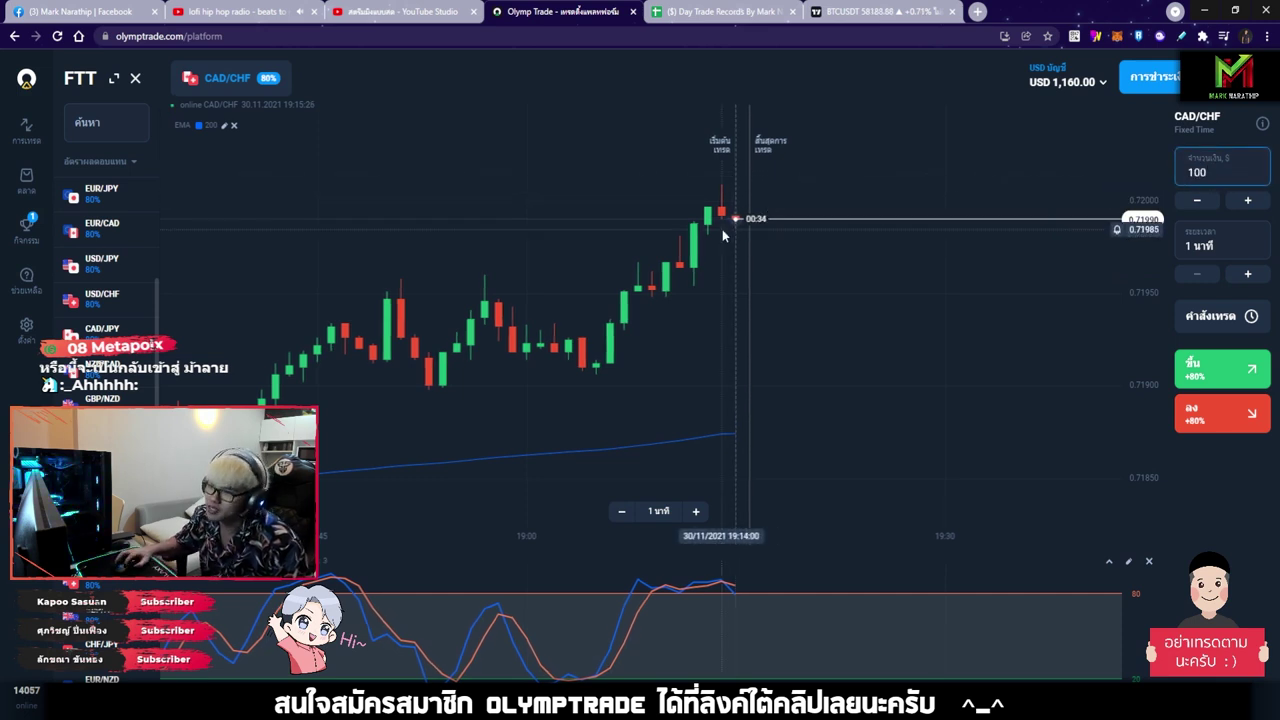
- Study the CAD/CHF trend and place a 1-minute down trade of $100
scroll(722, 229, "down", 6)
scroll(885, 307, "down", 3)
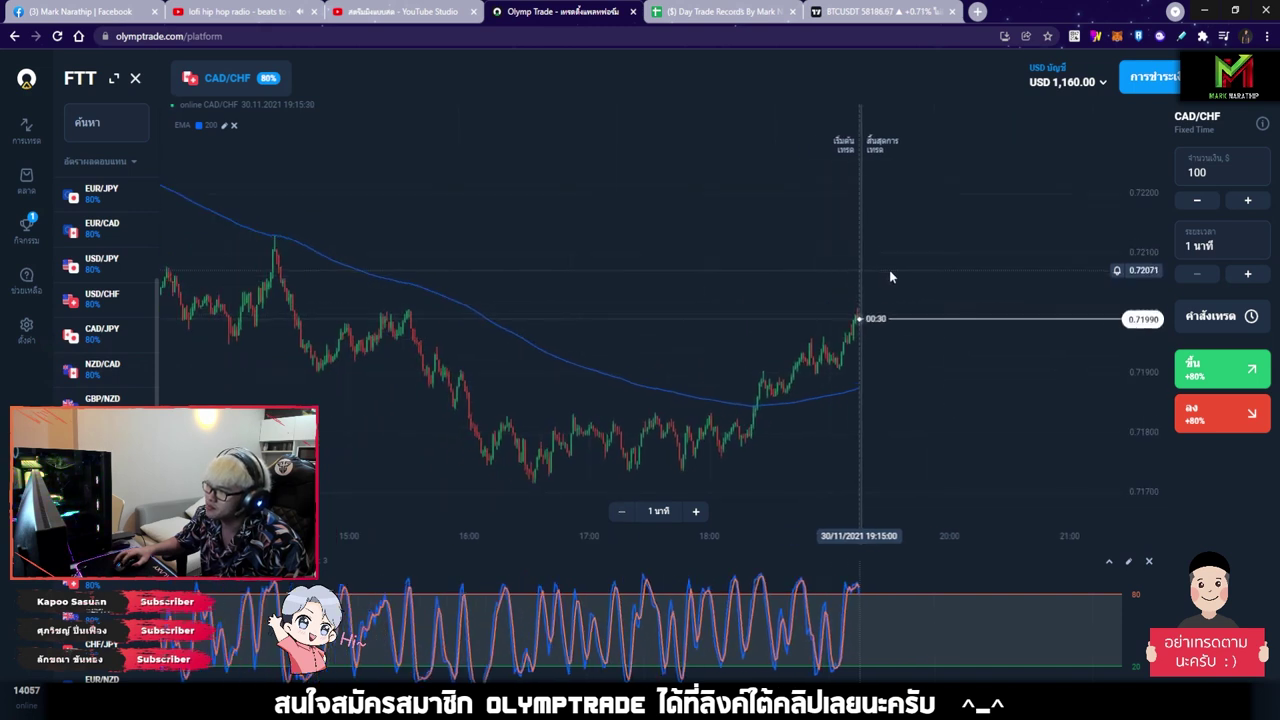
scroll(889, 270, "up", 5)
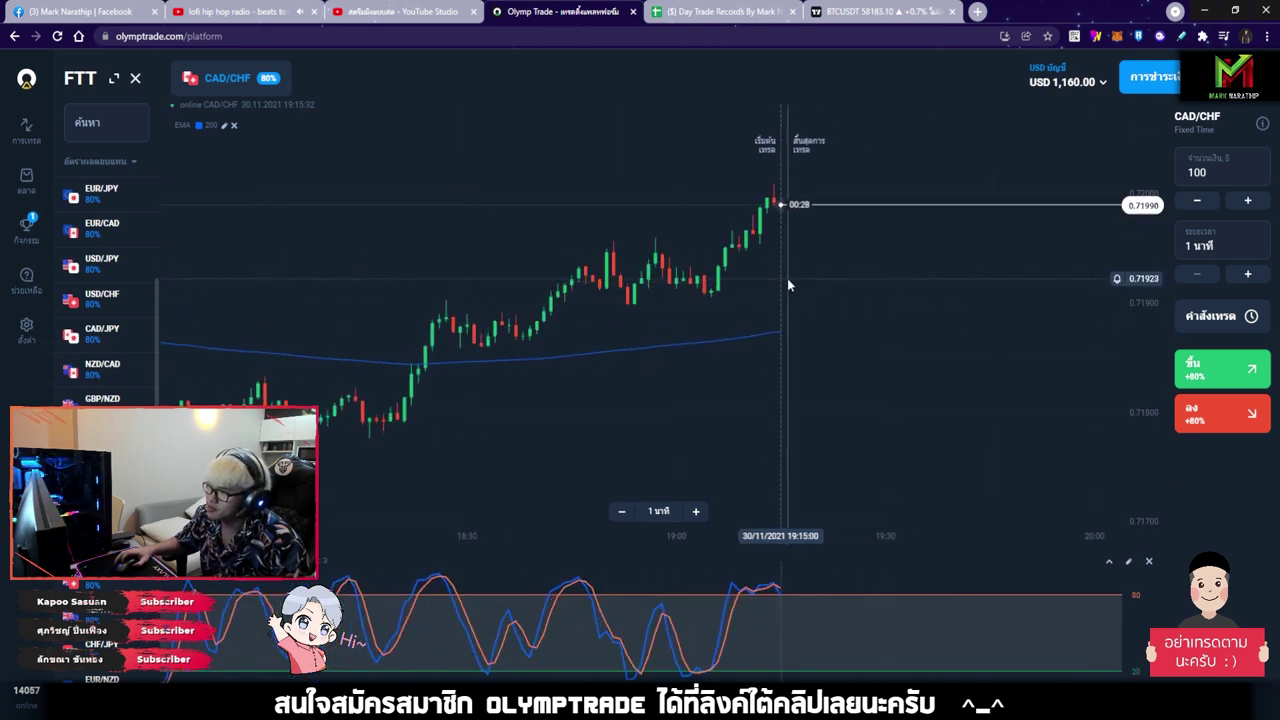
scroll(787, 277, "down", 3)
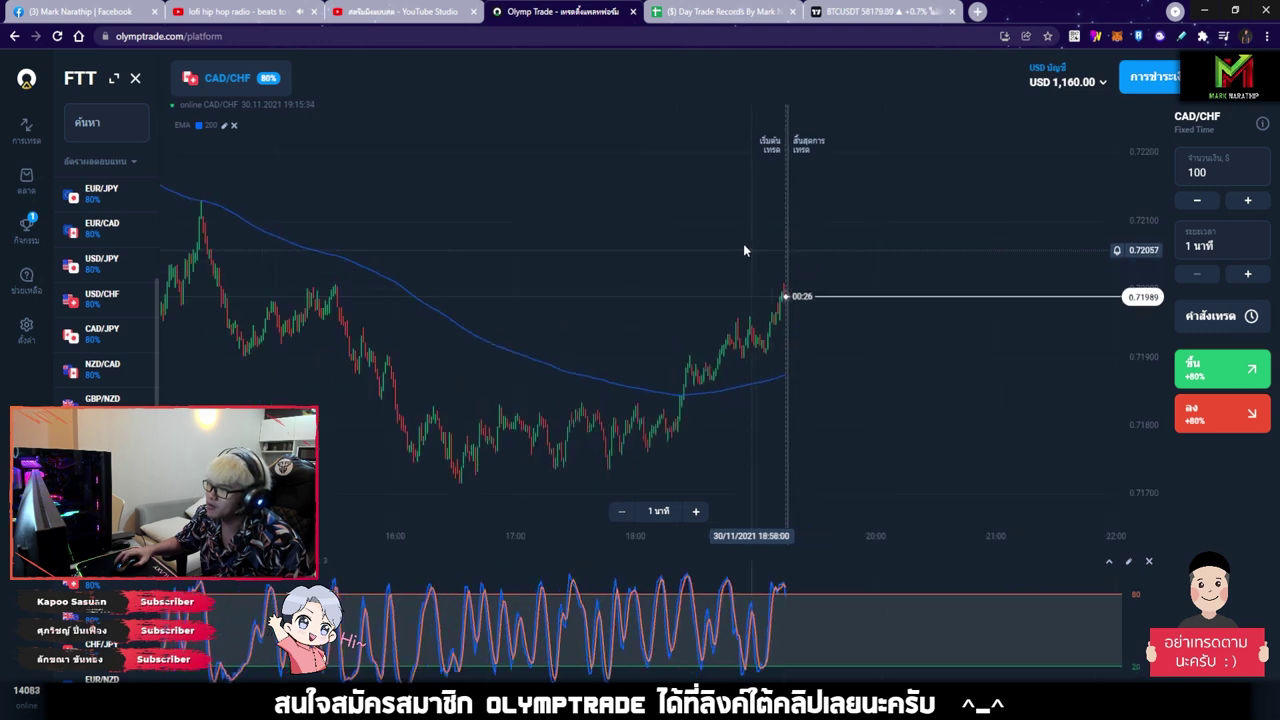
left_click_drag(743, 243, 816, 232)
left_click_drag(690, 236, 726, 272)
scroll(726, 272, "up", 5)
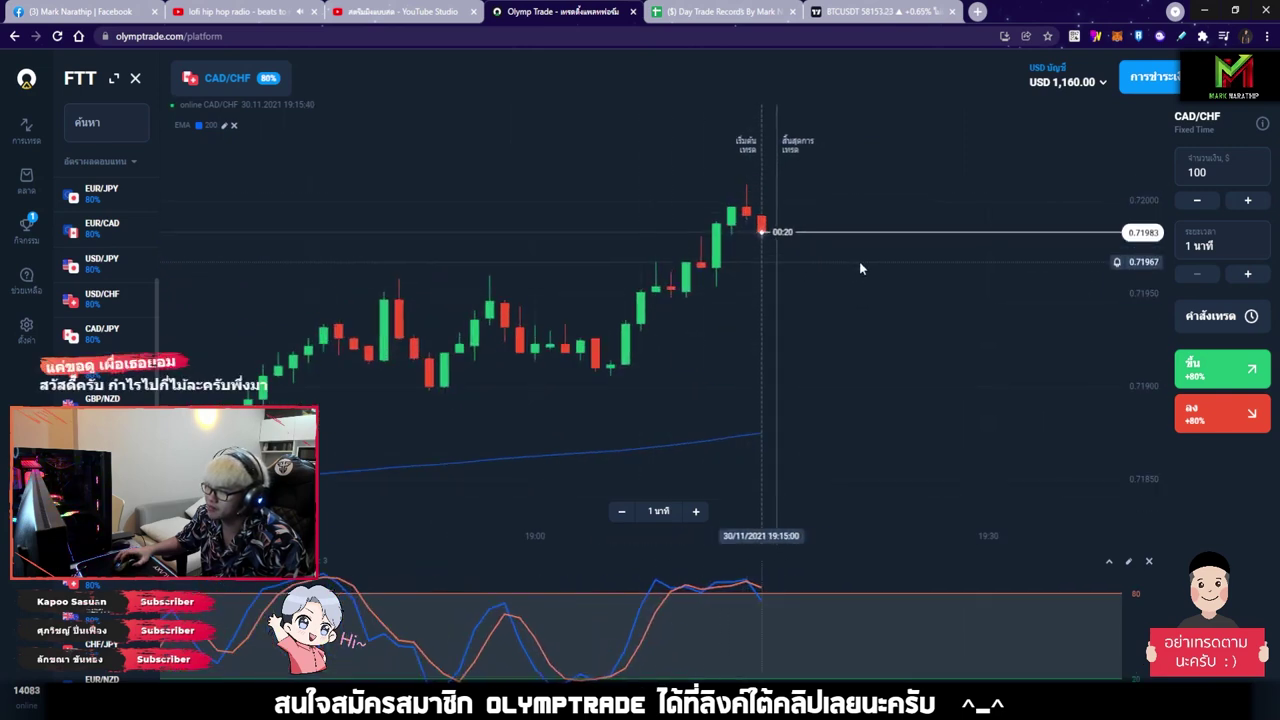
scroll(859, 261, "up", 3)
scroll(855, 249, "down", 2)
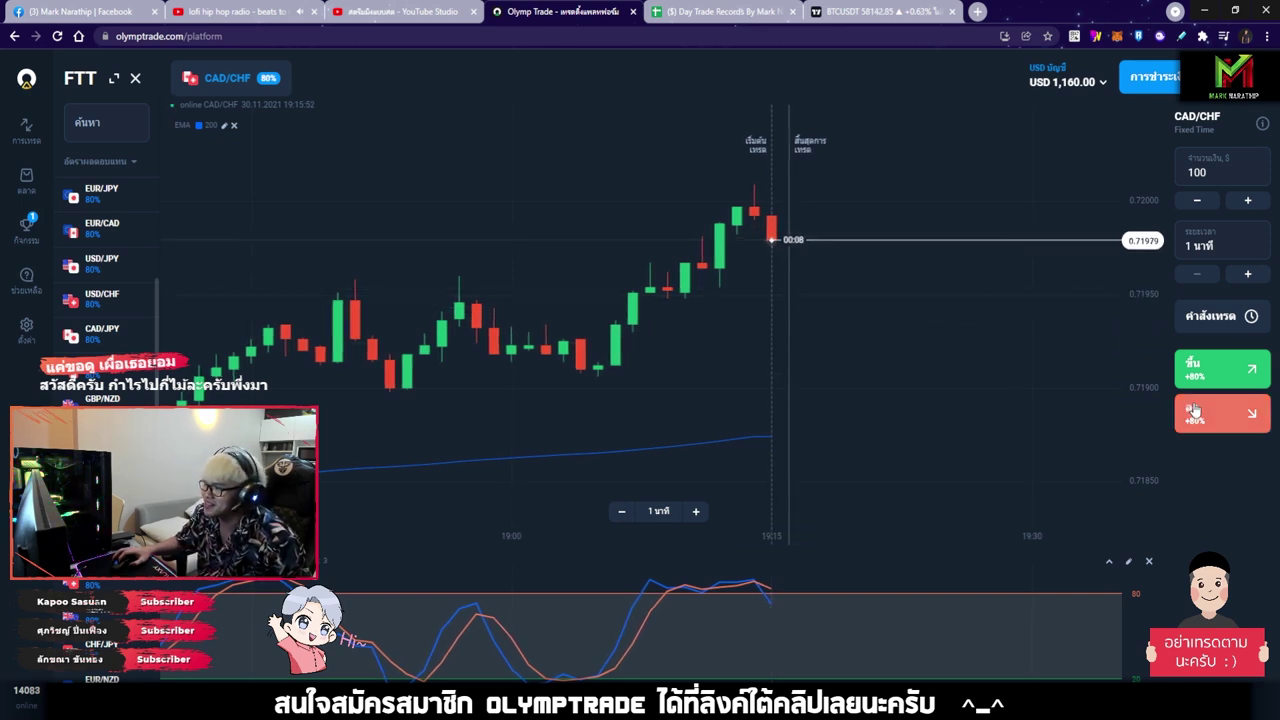
scroll(807, 337, "up", 3)
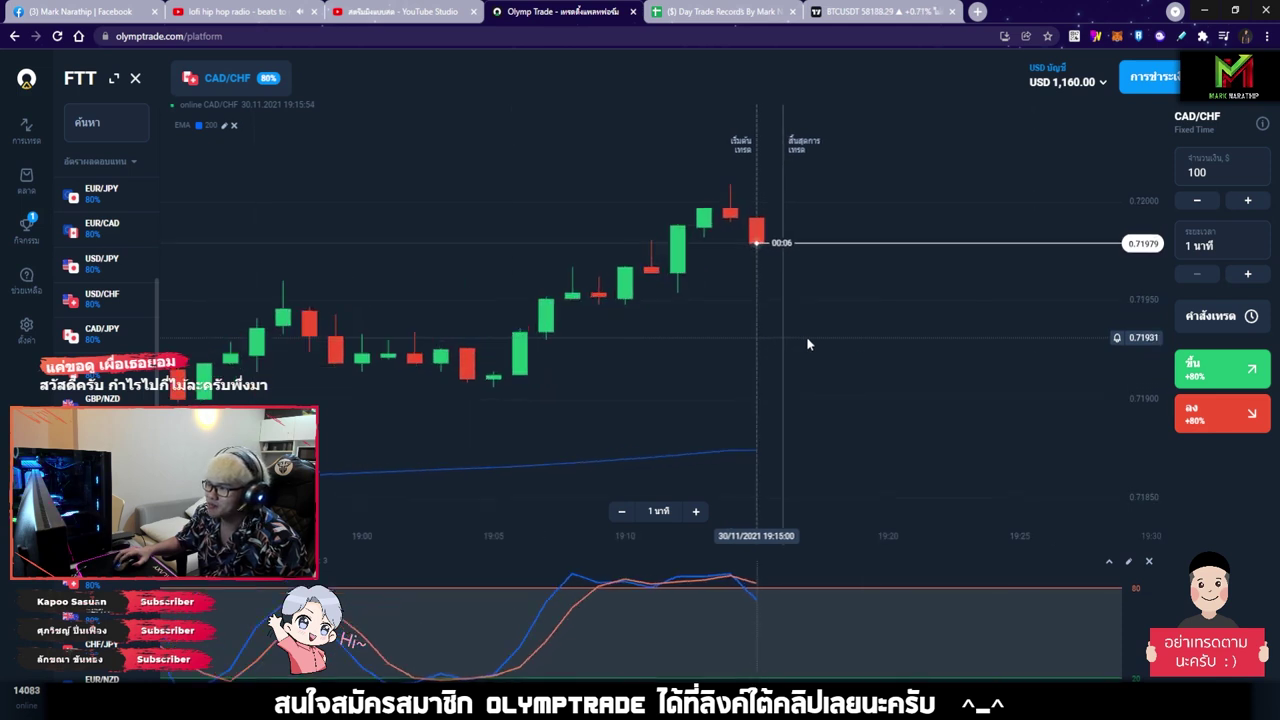
left_click(1205, 418)
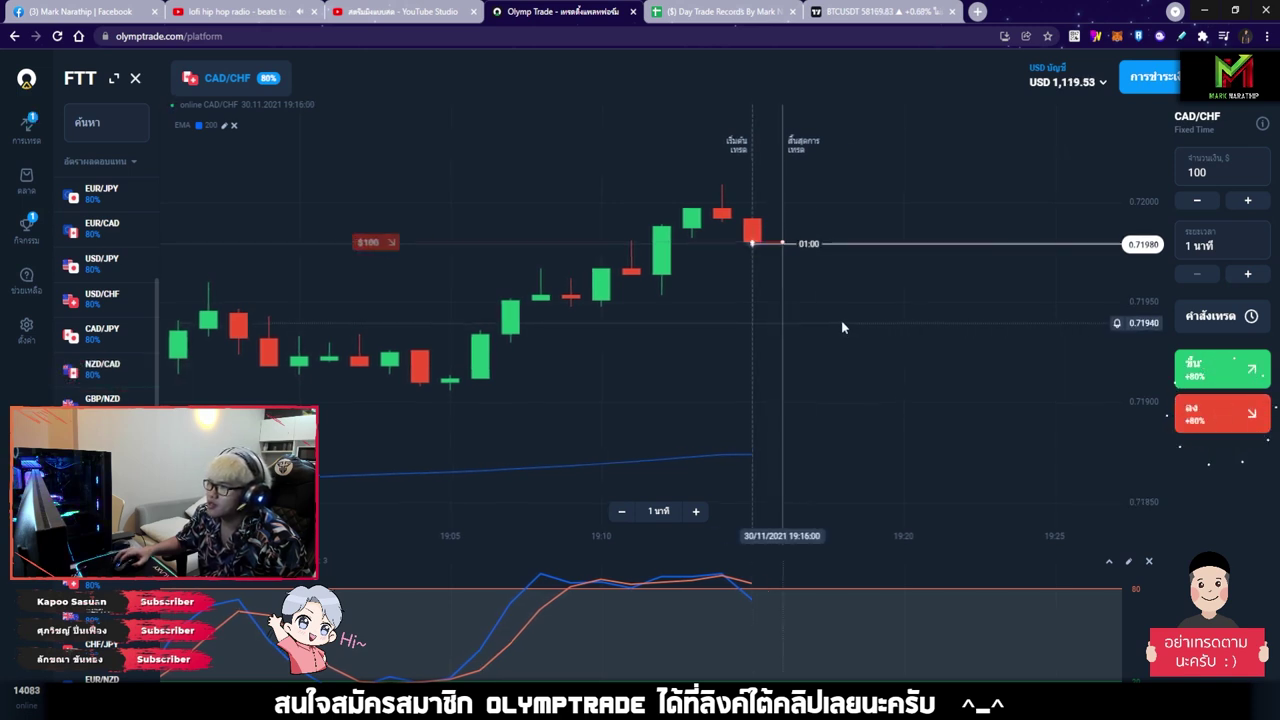
- Set the stake size of trade 7 in the Google Sheet to 100
scroll(830, 318, "down", 5)
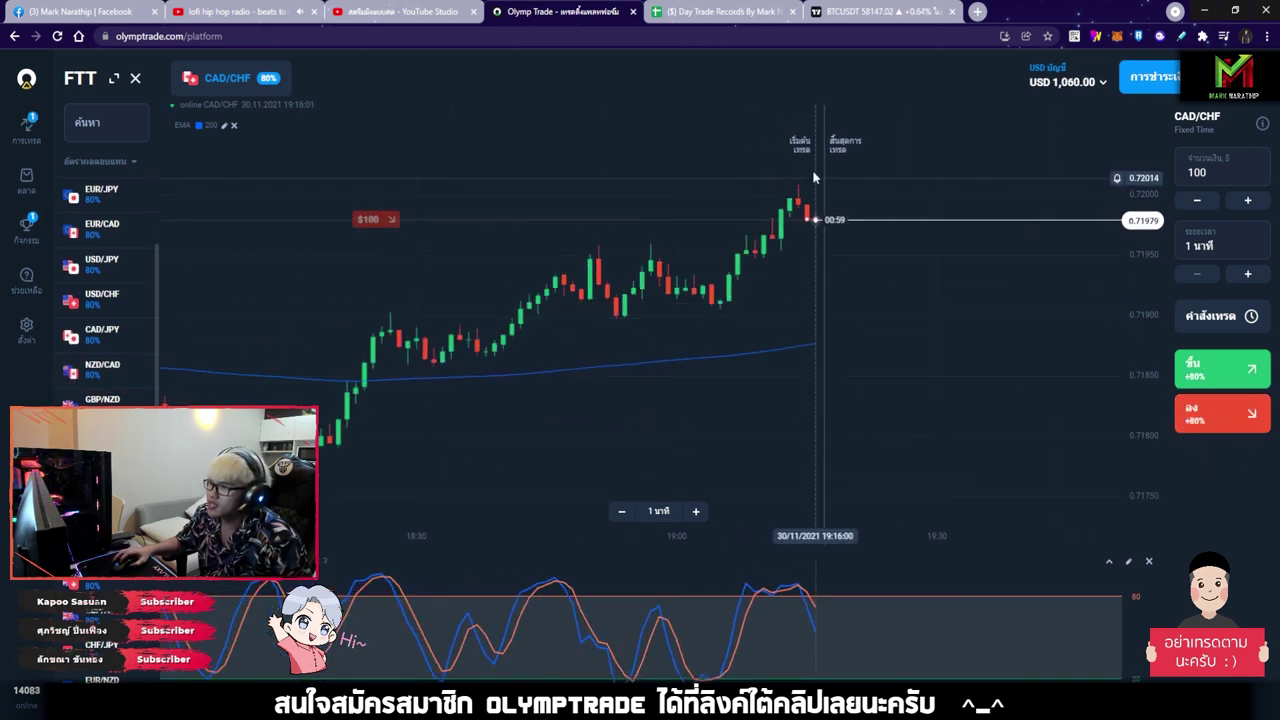
left_click(716, 12)
left_click(428, 388)
type("100")
key("Return")
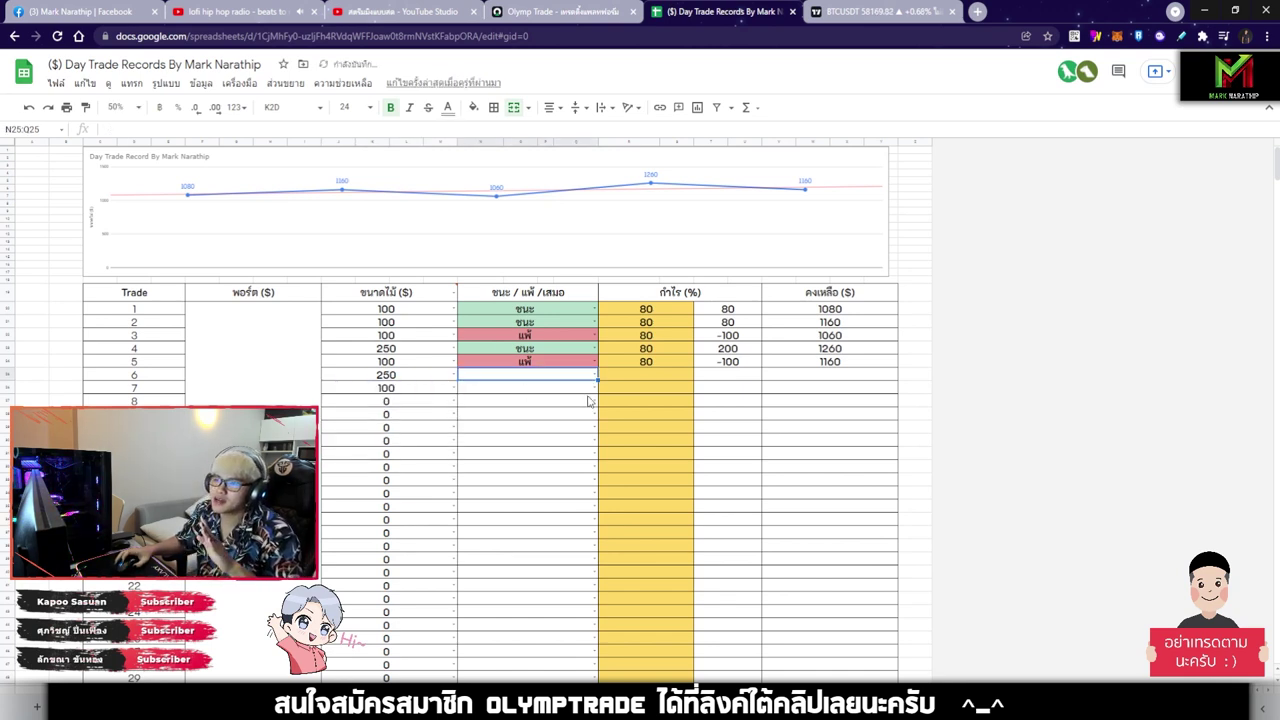
- Switch back to Olymp Trade and draw a long descending white arrow along the CAD/CHF moving average's decline
left_click(585, 14)
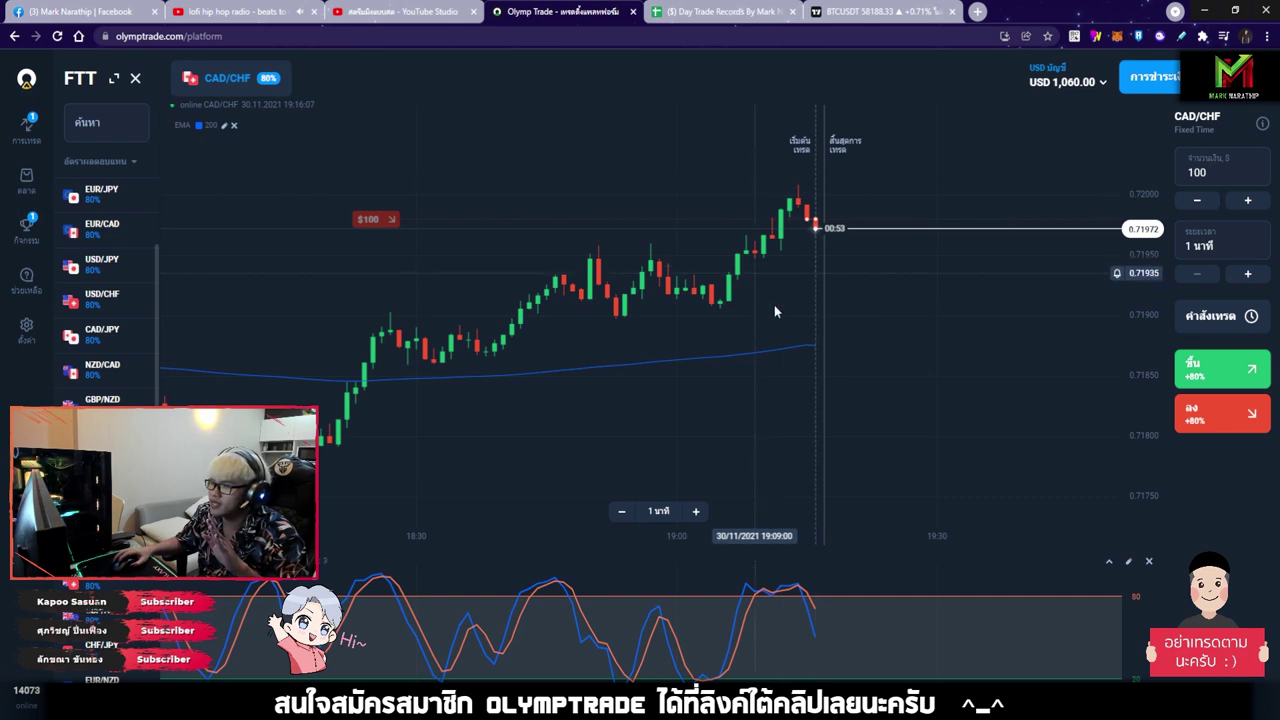
scroll(836, 342, "down", 2)
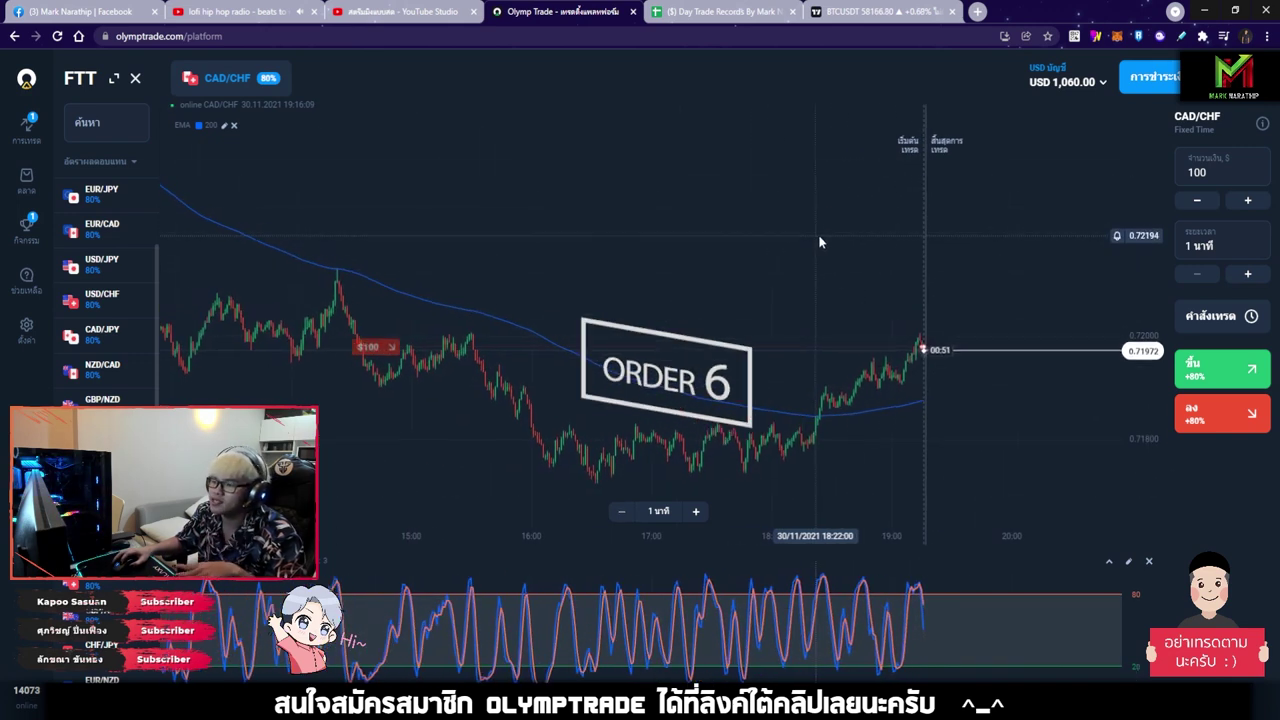
left_click_drag(822, 230, 875, 238)
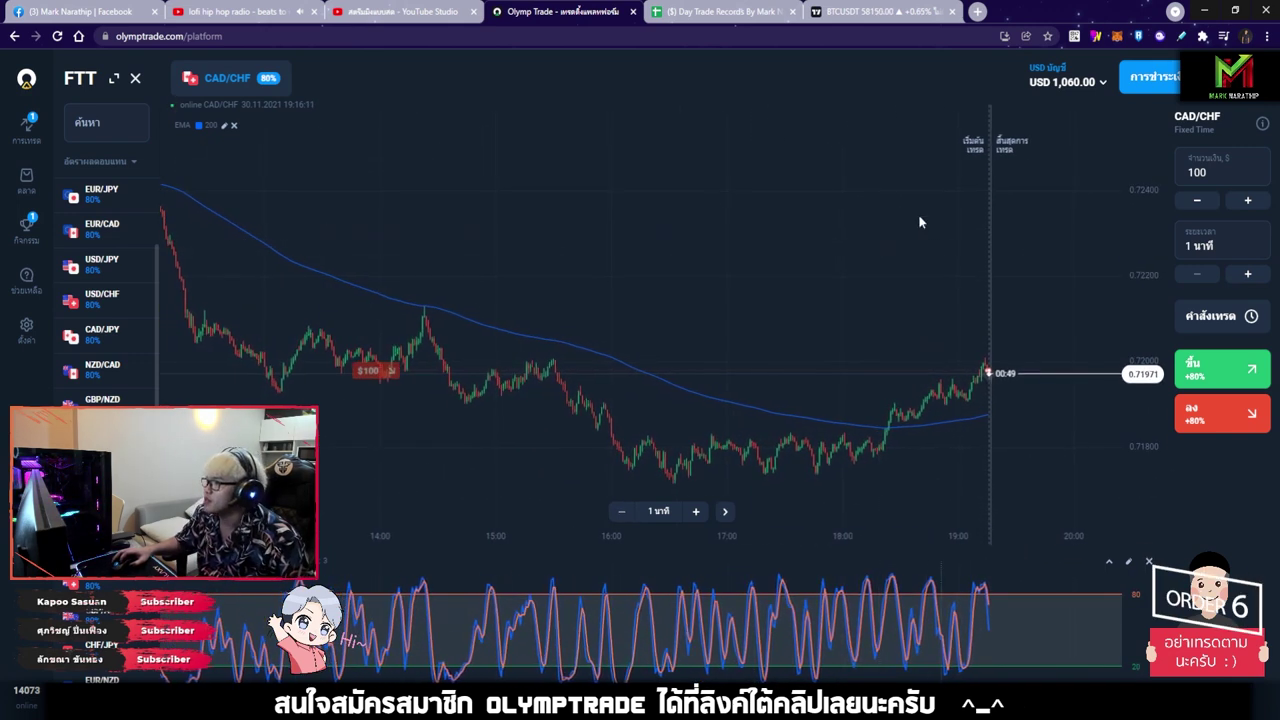
left_click(1181, 36)
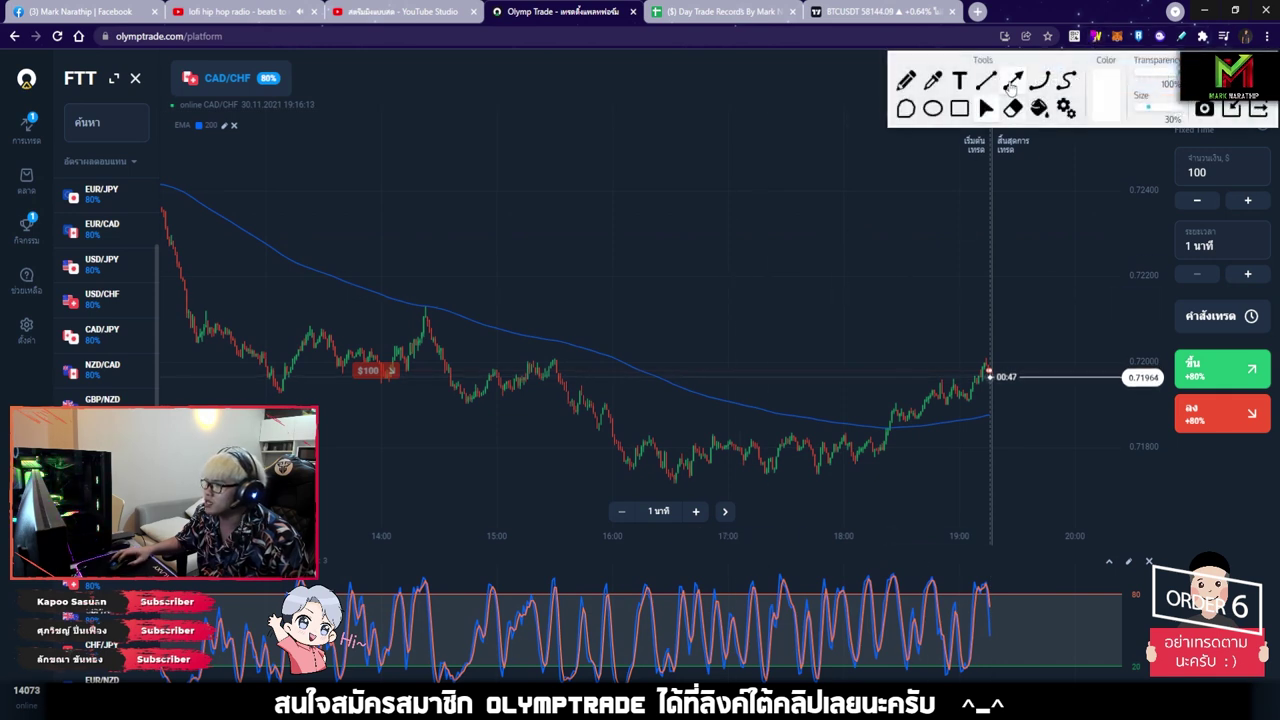
left_click_drag(186, 170, 845, 367)
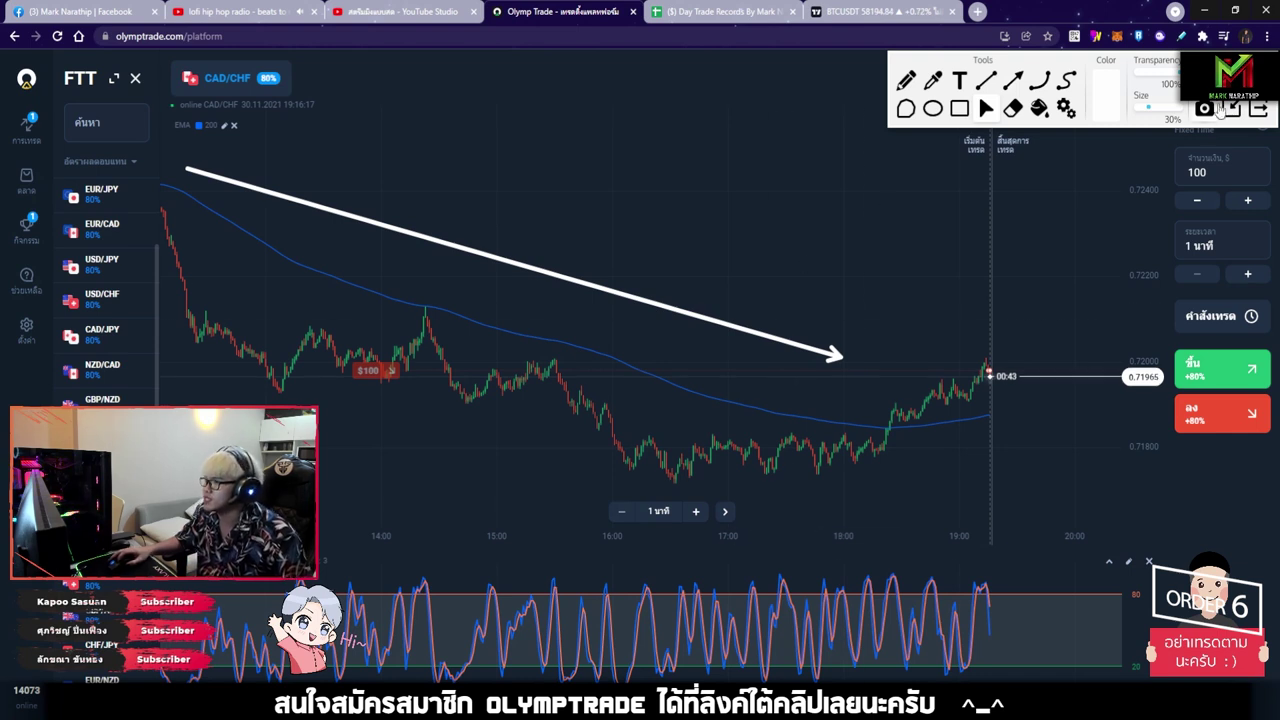
left_click(986, 108)
- Draw arrows over the latest CAD/CHF candles marking the short rally and the downward direction from its peak
scroll(981, 371, "up", 3)
scroll(981, 371, "up", 5)
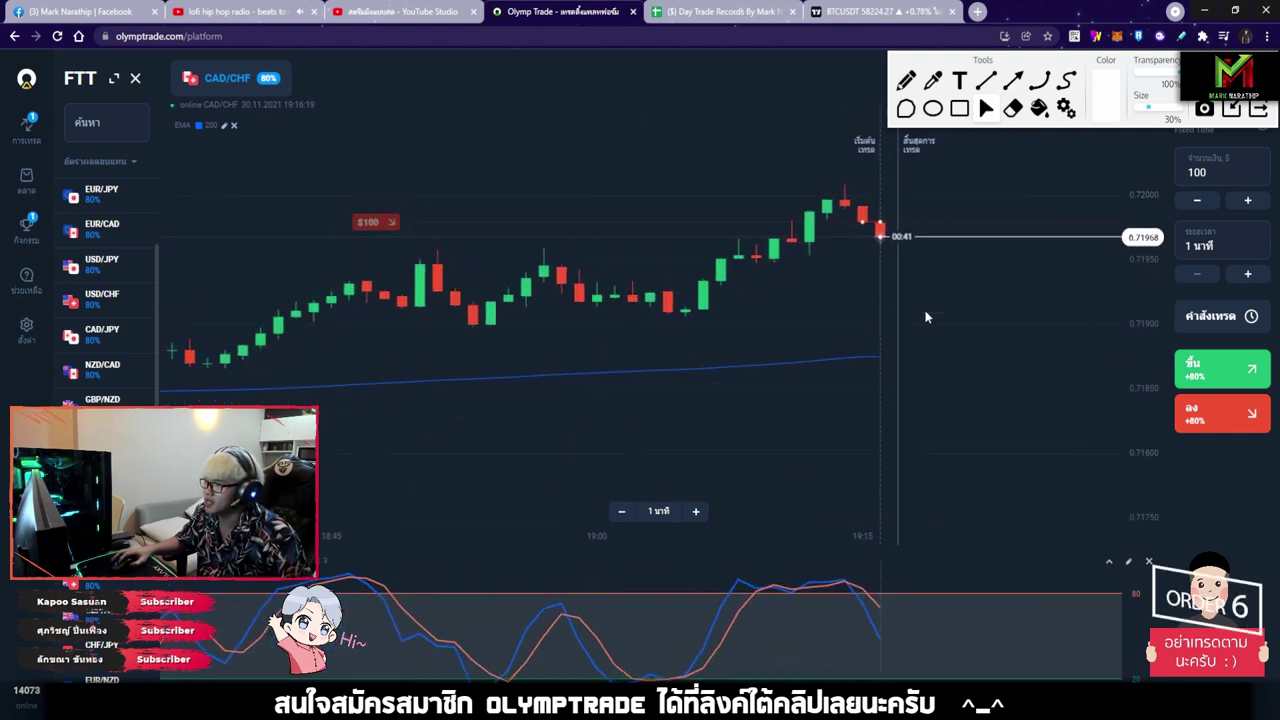
left_click_drag(757, 122, 888, 230)
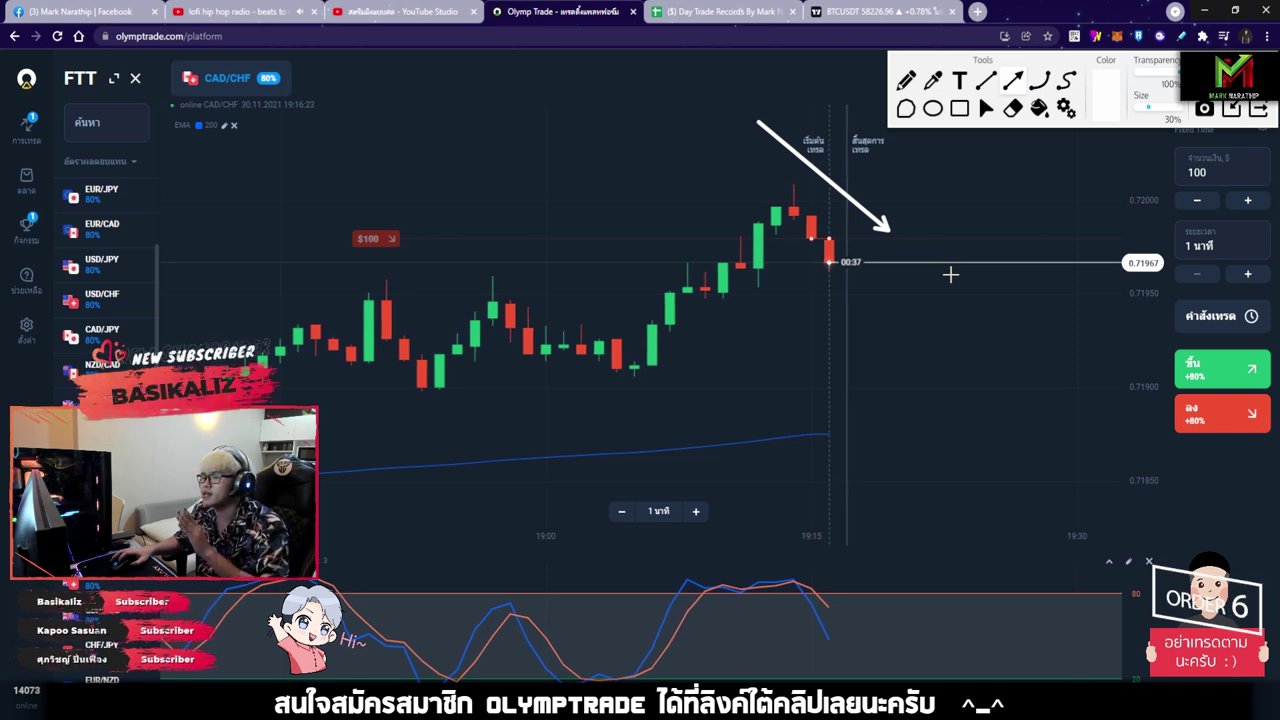
left_click_drag(632, 355, 785, 210)
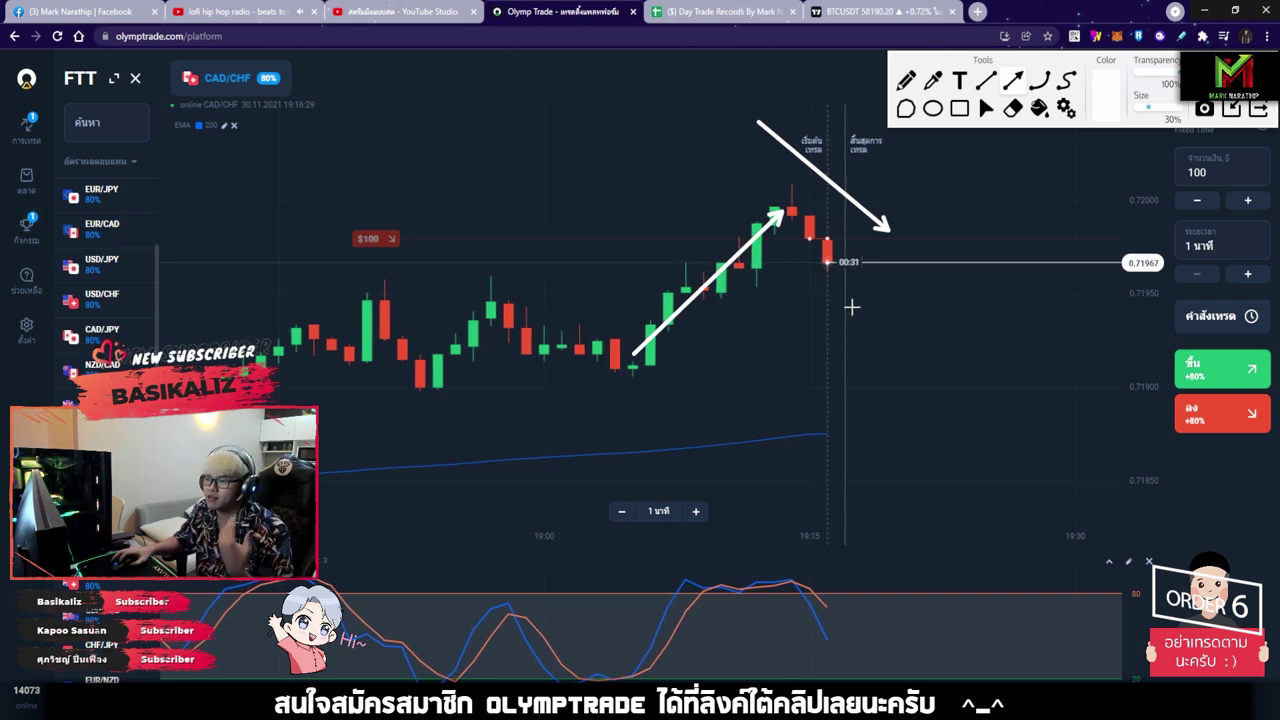
left_click_drag(851, 238, 887, 305)
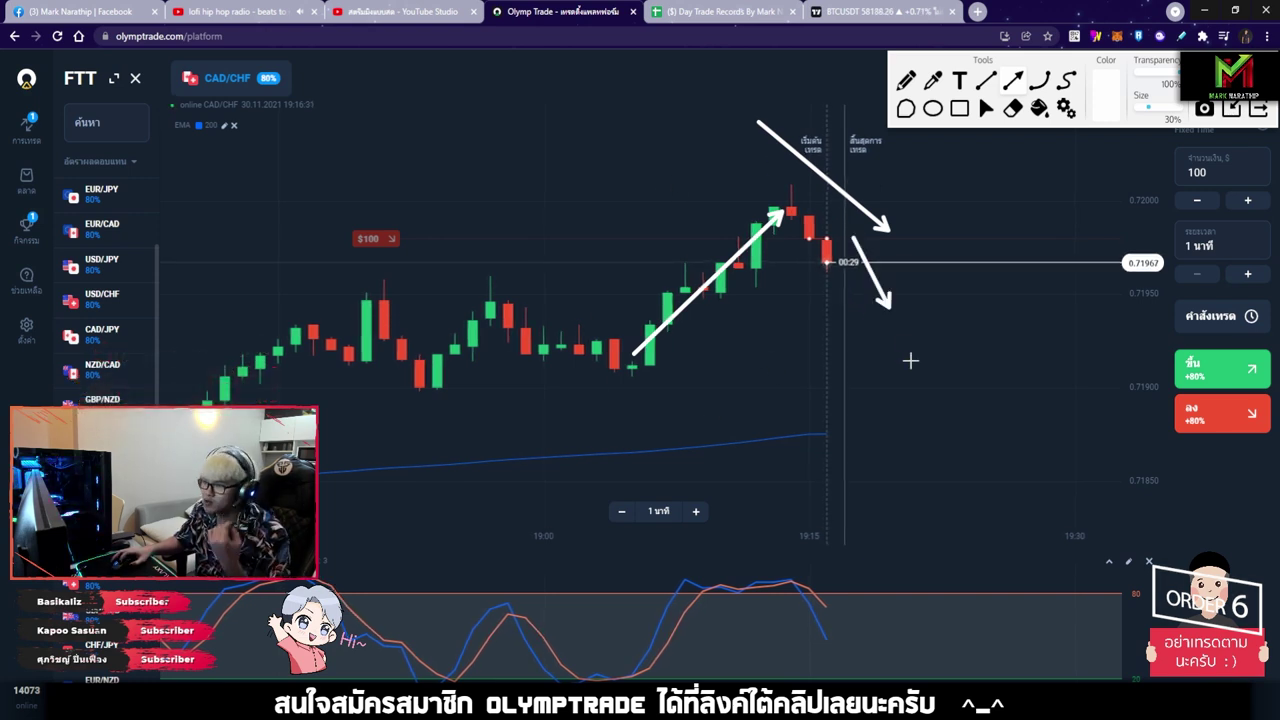
left_click_drag(771, 106, 975, 259)
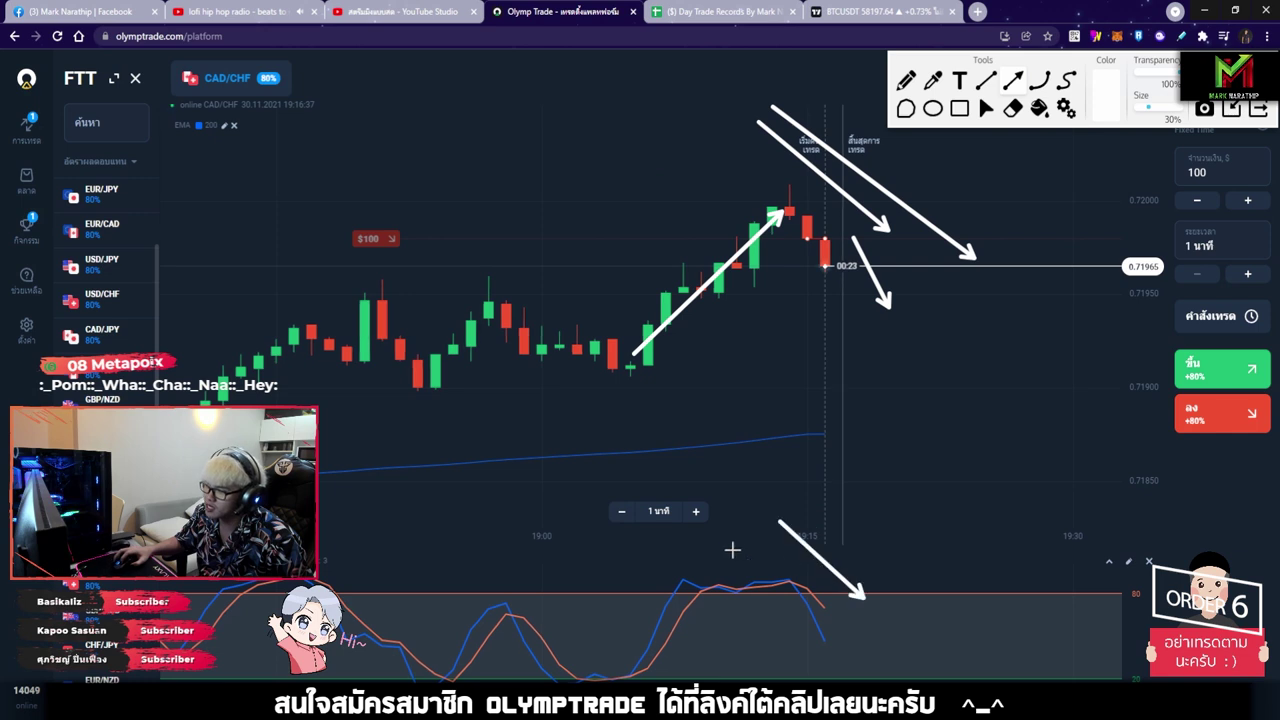
- Add downward arrows near the oscillator's crossover and short downward arrows above the rally candles
left_click_drag(733, 550, 820, 640)
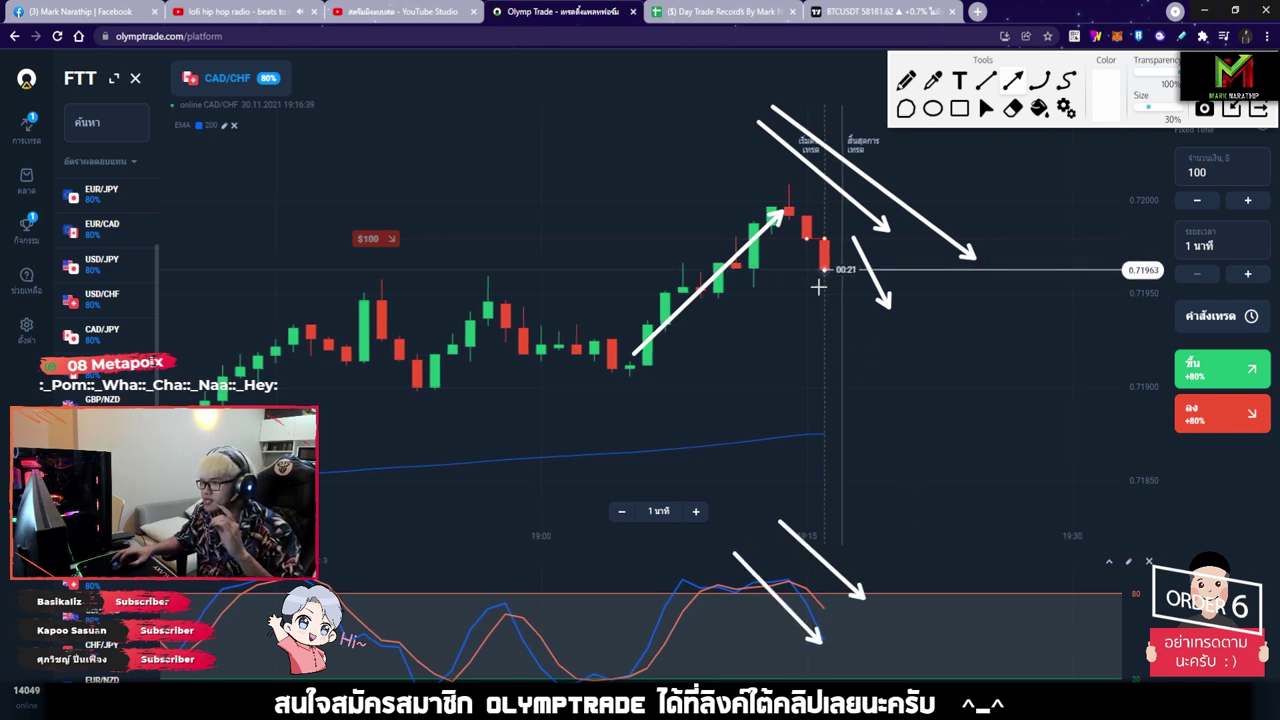
left_click_drag(715, 478, 775, 555)
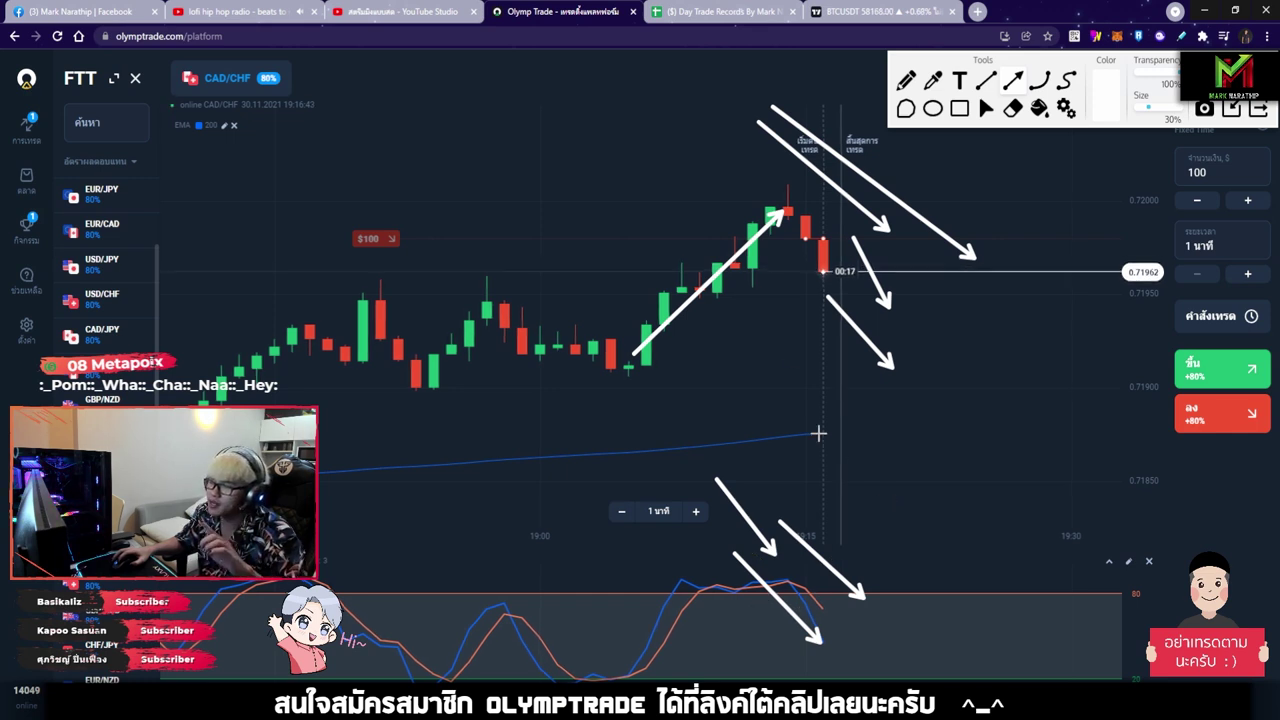
left_click_drag(702, 126, 750, 176)
left_click_drag(682, 146, 742, 192)
left_click_drag(668, 178, 728, 222)
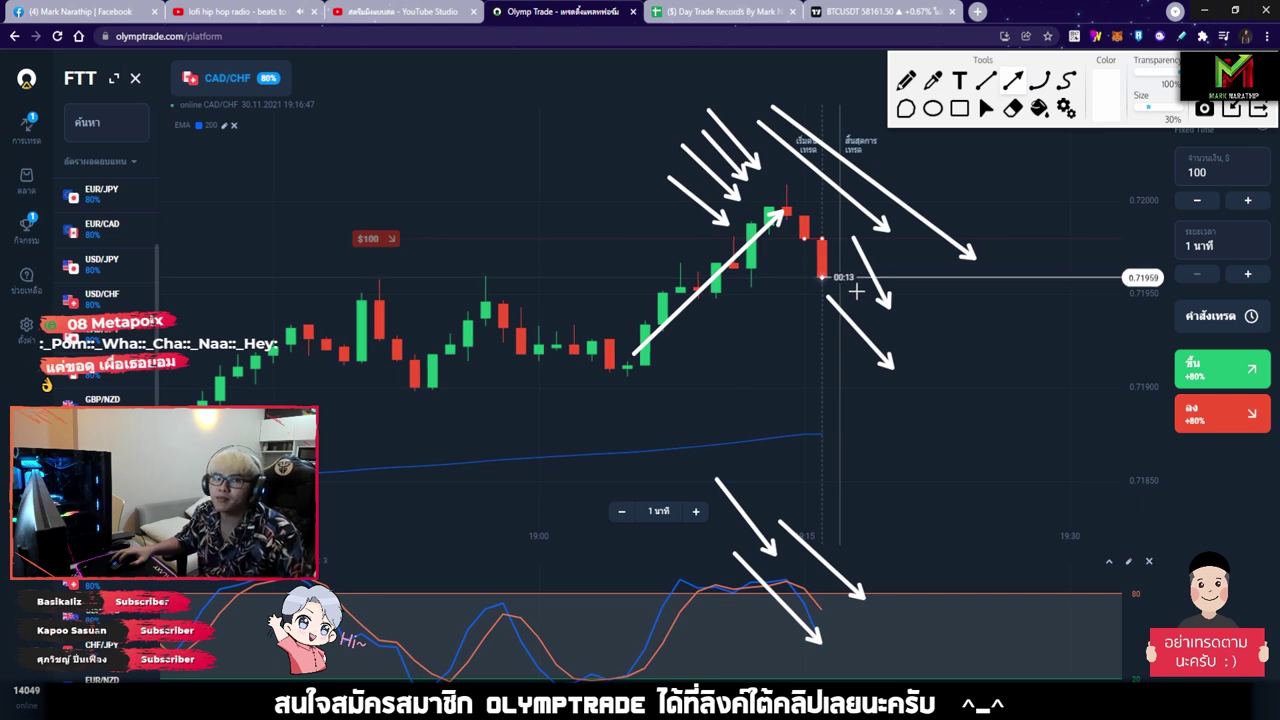
- Clear the arrows by closing the drawing tools, and follow the open CAD/CHF trade until it expires
left_click(986, 108)
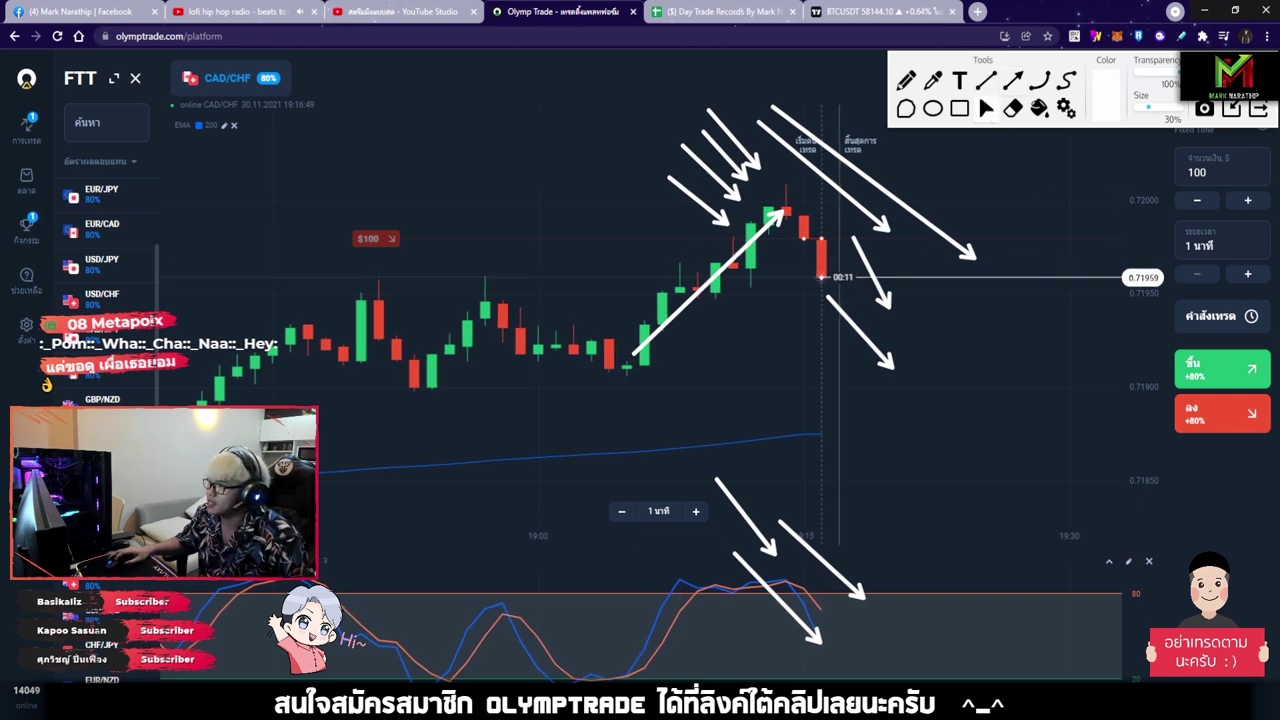
left_click(1258, 108)
scroll(791, 381, "up", 3)
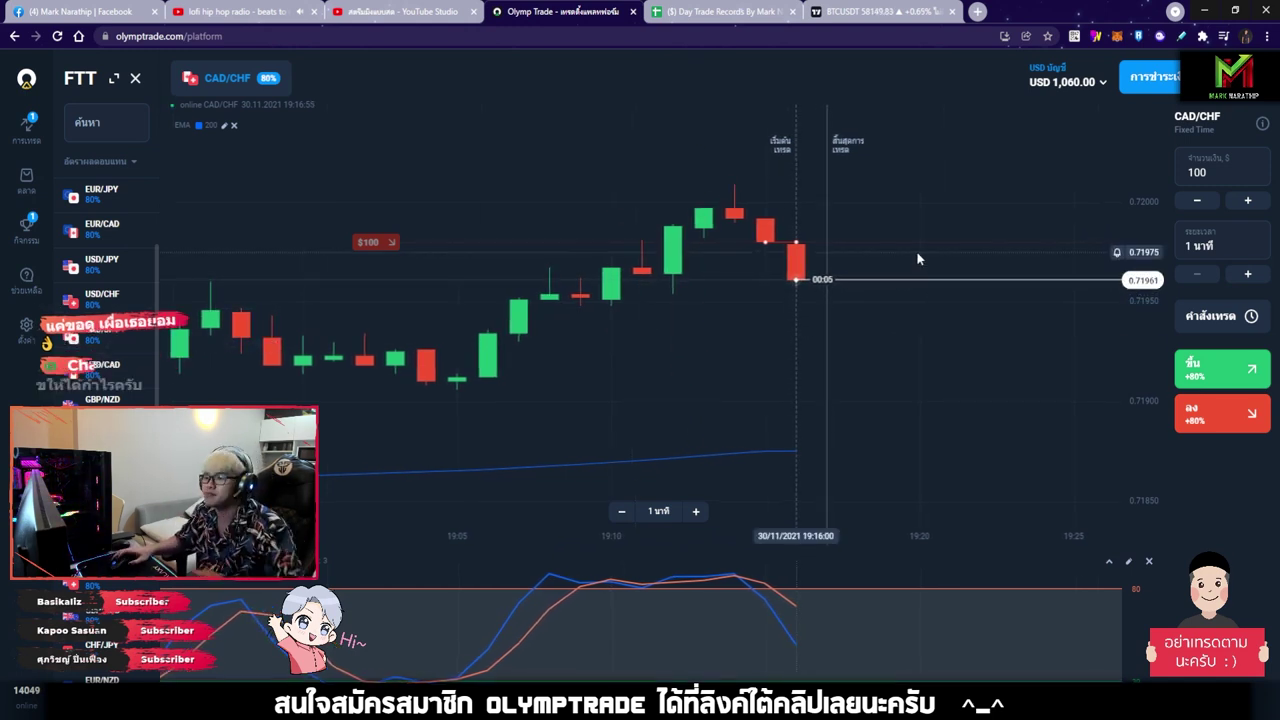
scroll(850, 329, "up", 2)
scroll(848, 321, "up", 1)
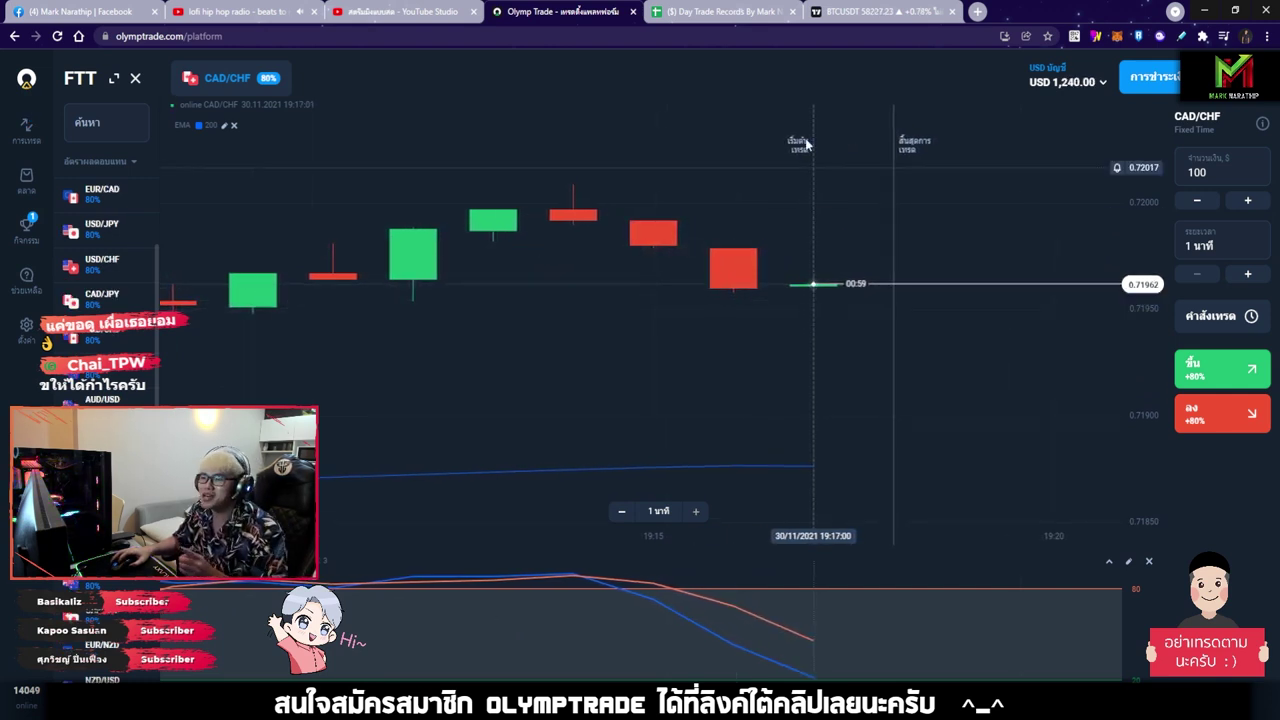
- Log trade 7 in the Google Sheet as a win (ชนะ) with 80% profit rate and check the totals row
left_click(778, 14)
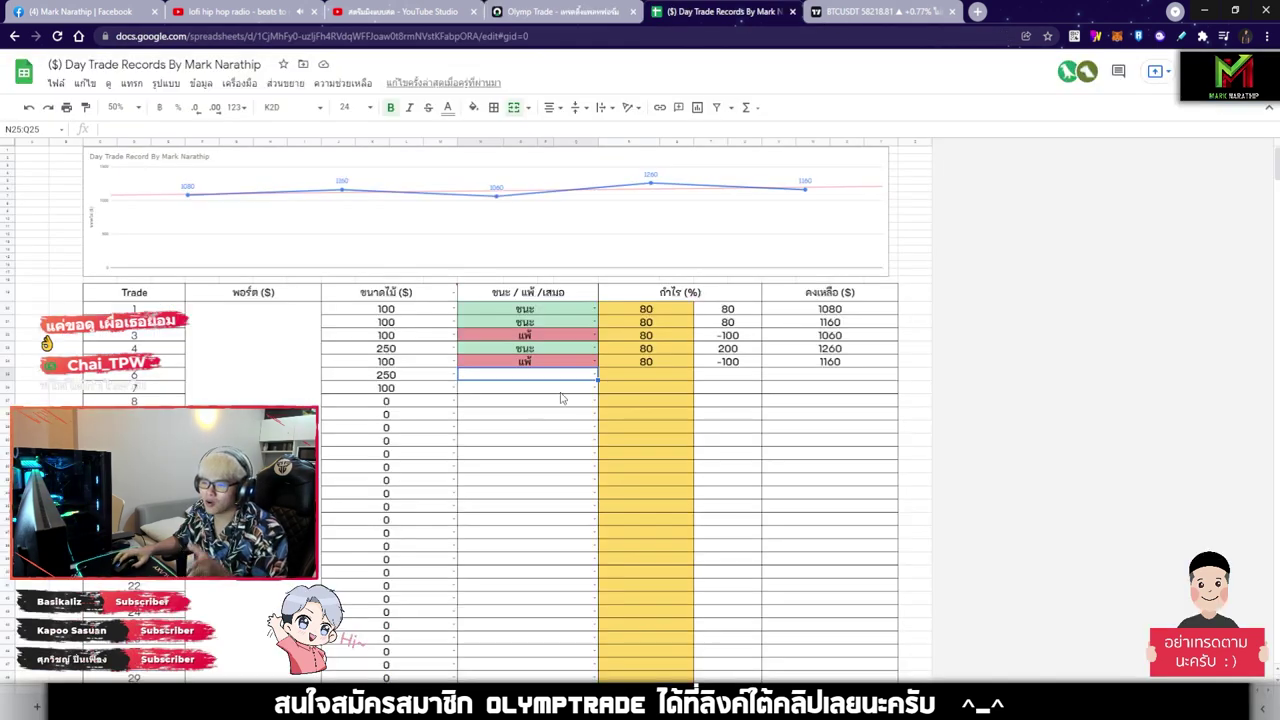
double_click(516, 390)
left_click(486, 407)
left_click(645, 394)
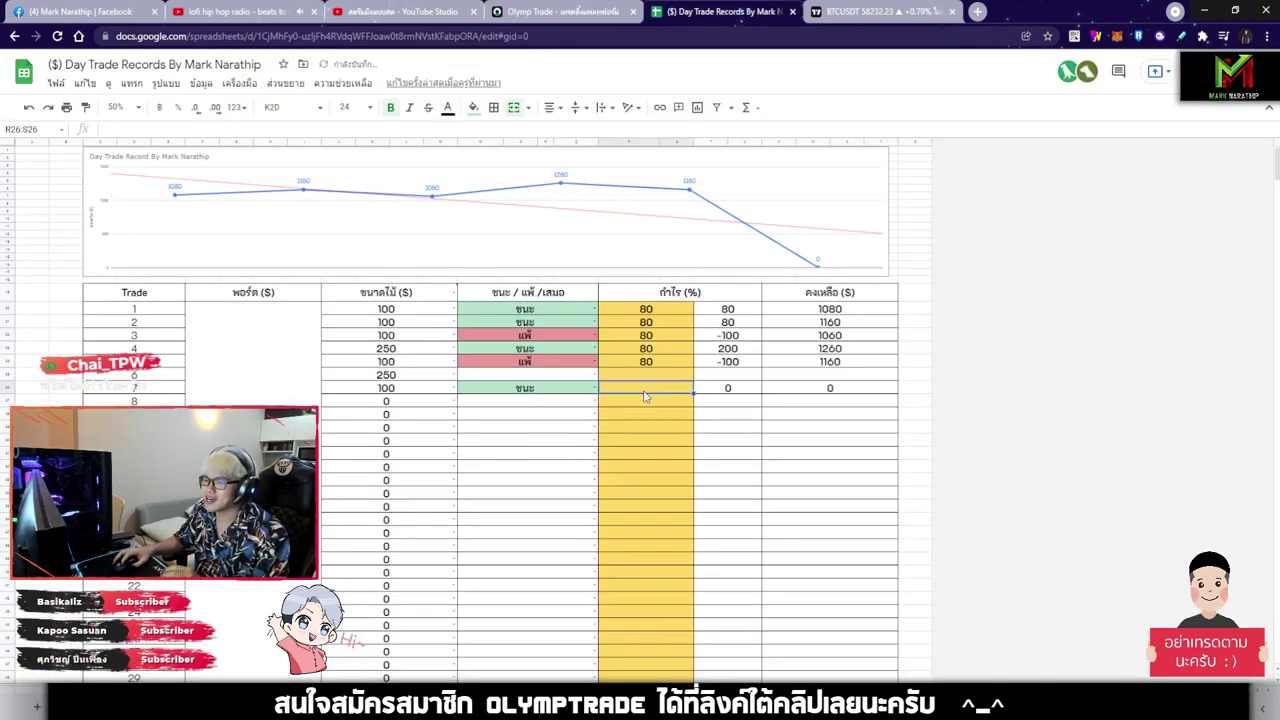
type("80")
key("Return")
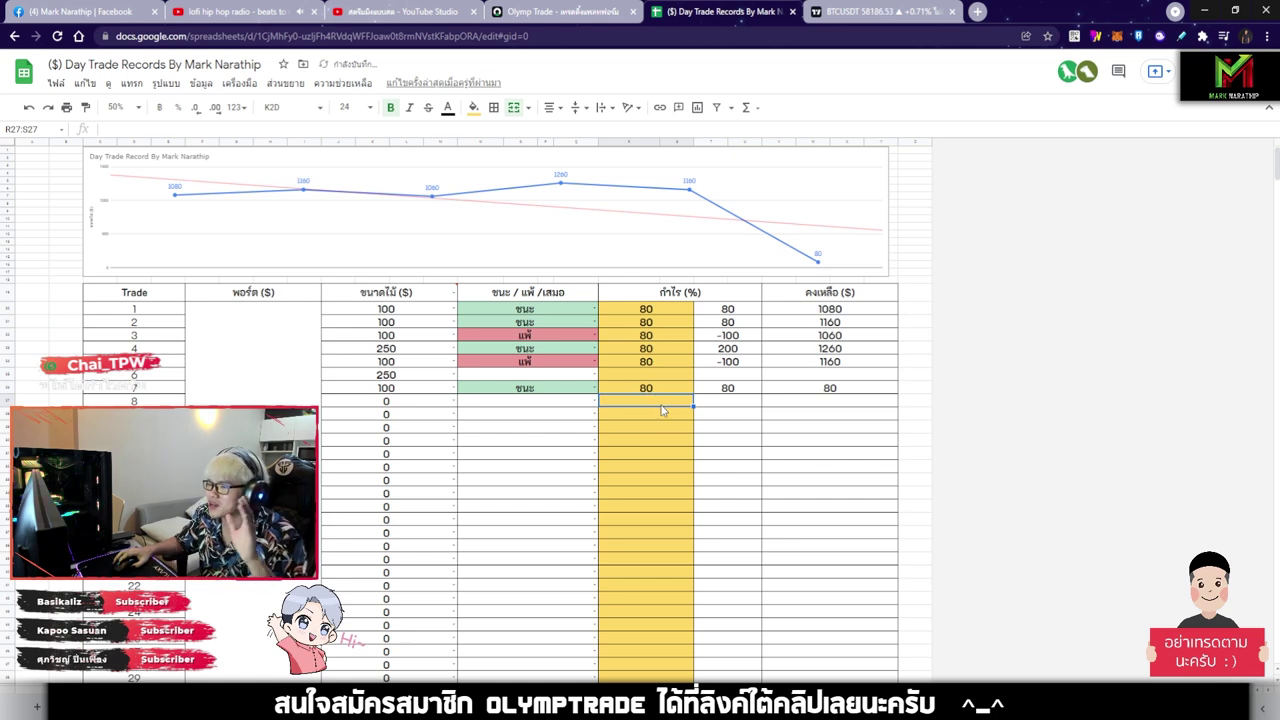
scroll(698, 423, "down", 1)
scroll(698, 415, "down", 1)
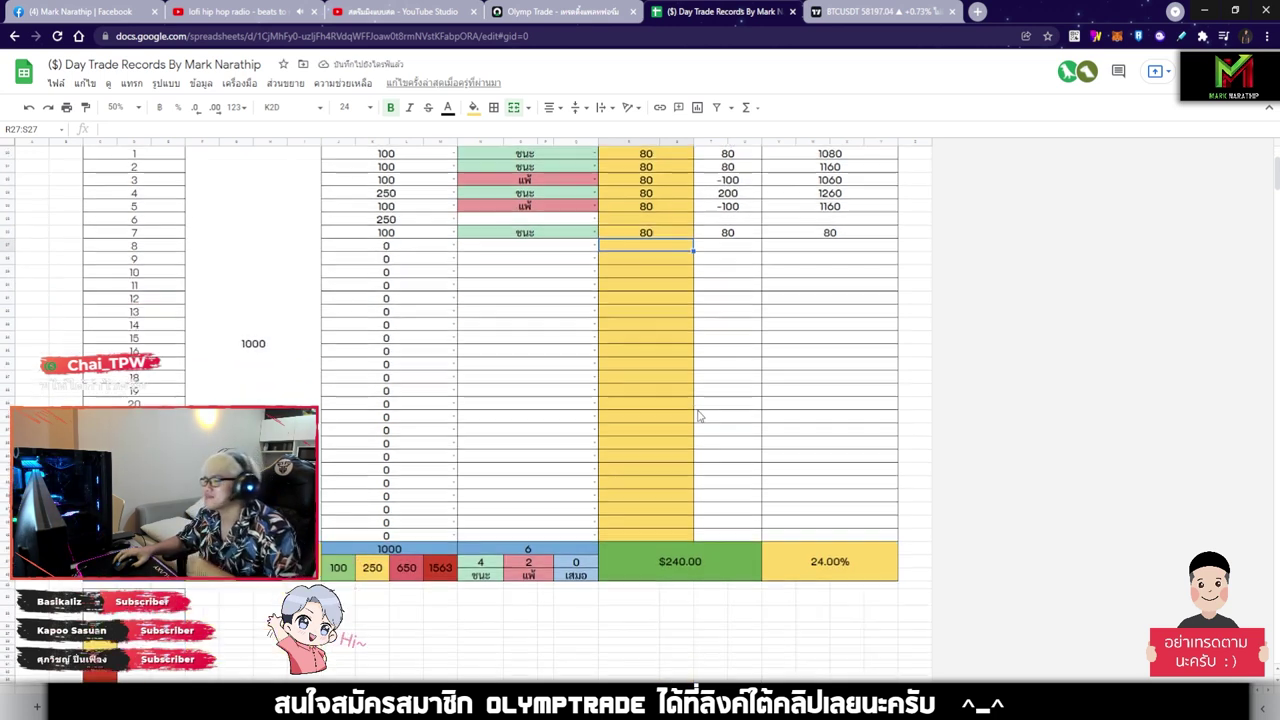
- Compare the account balance on Olymp Trade with the total profit and trade rows in the Google Sheet
scroll(700, 404, "up", 2)
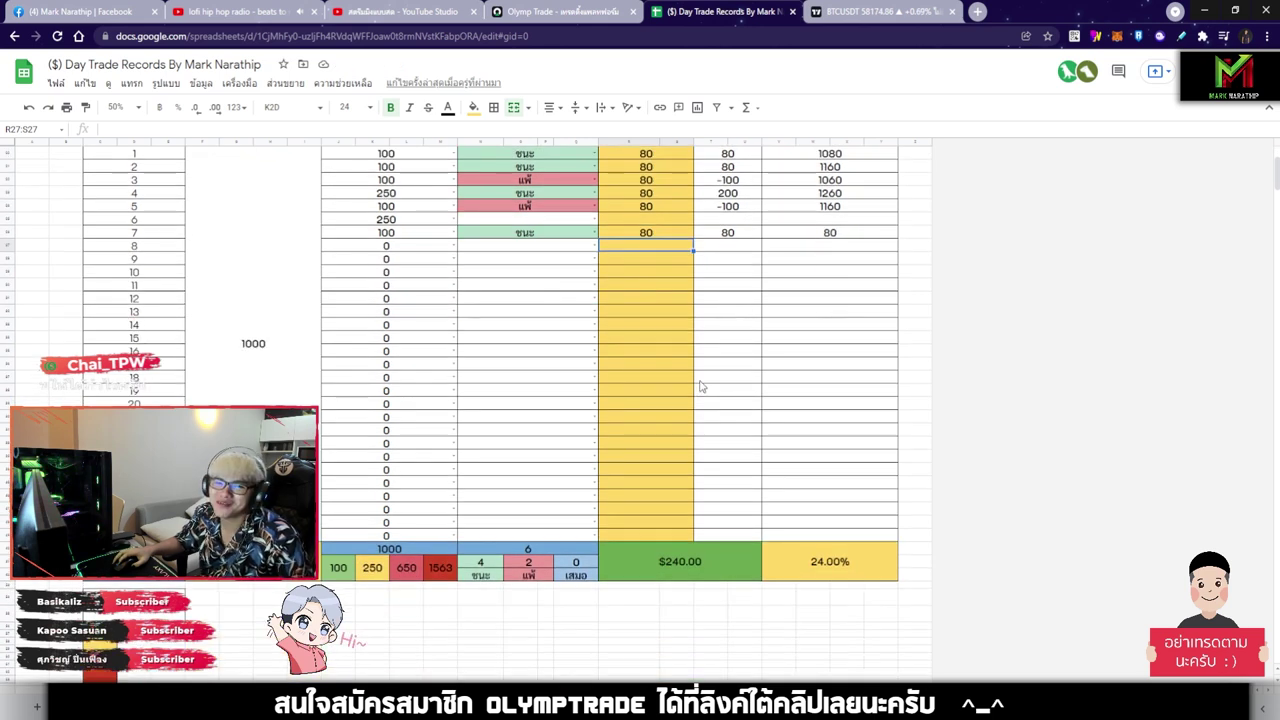
left_click(552, 12)
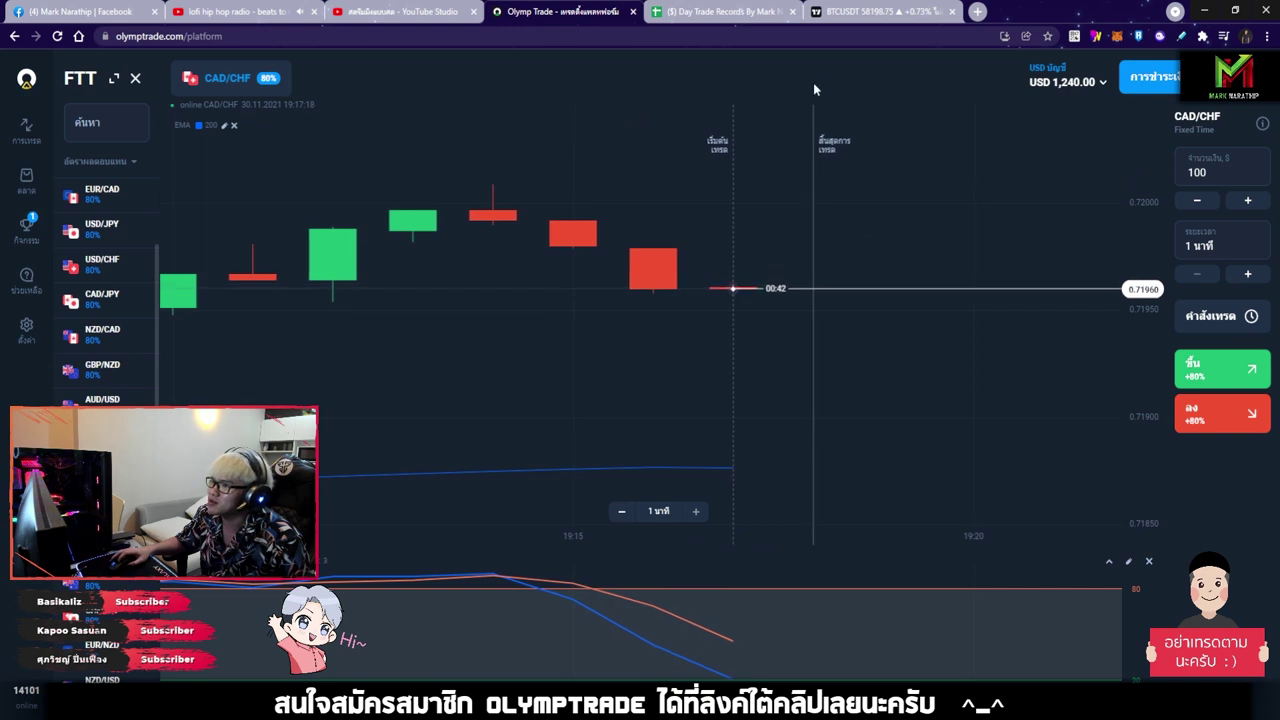
left_click(715, 12)
scroll(608, 382, "down", 3)
left_click(683, 390)
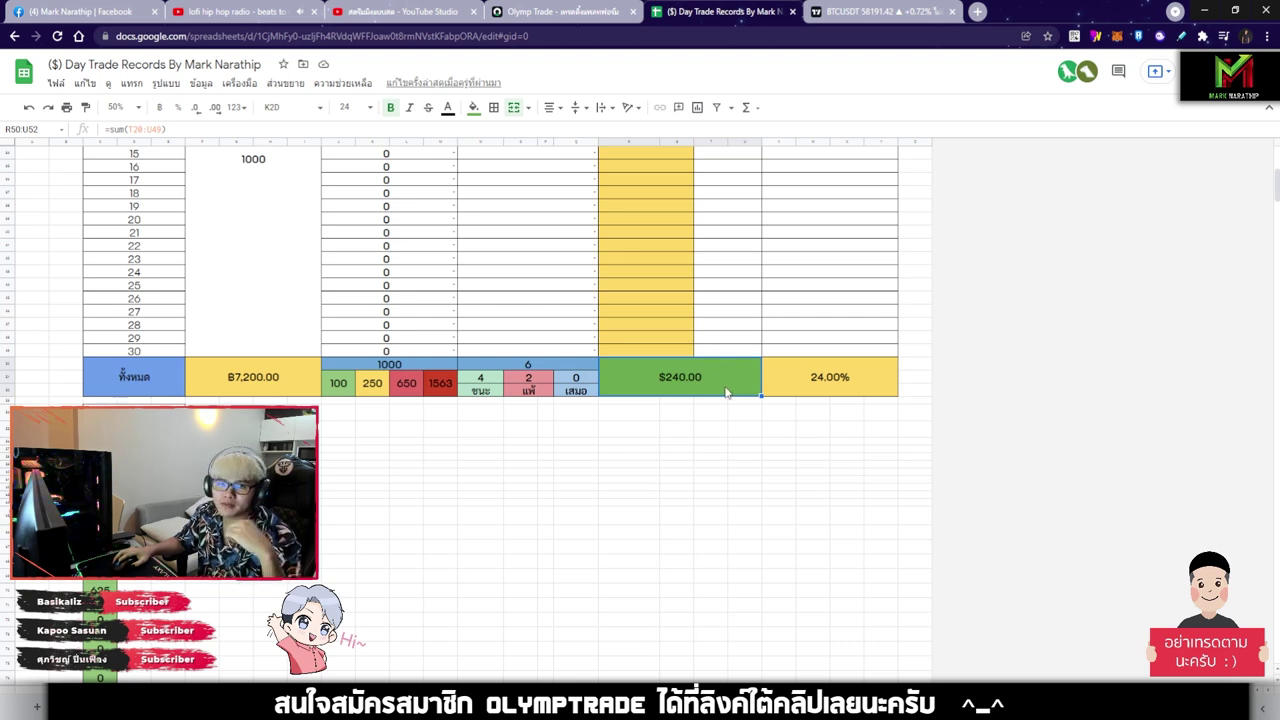
scroll(725, 377, "down", 1)
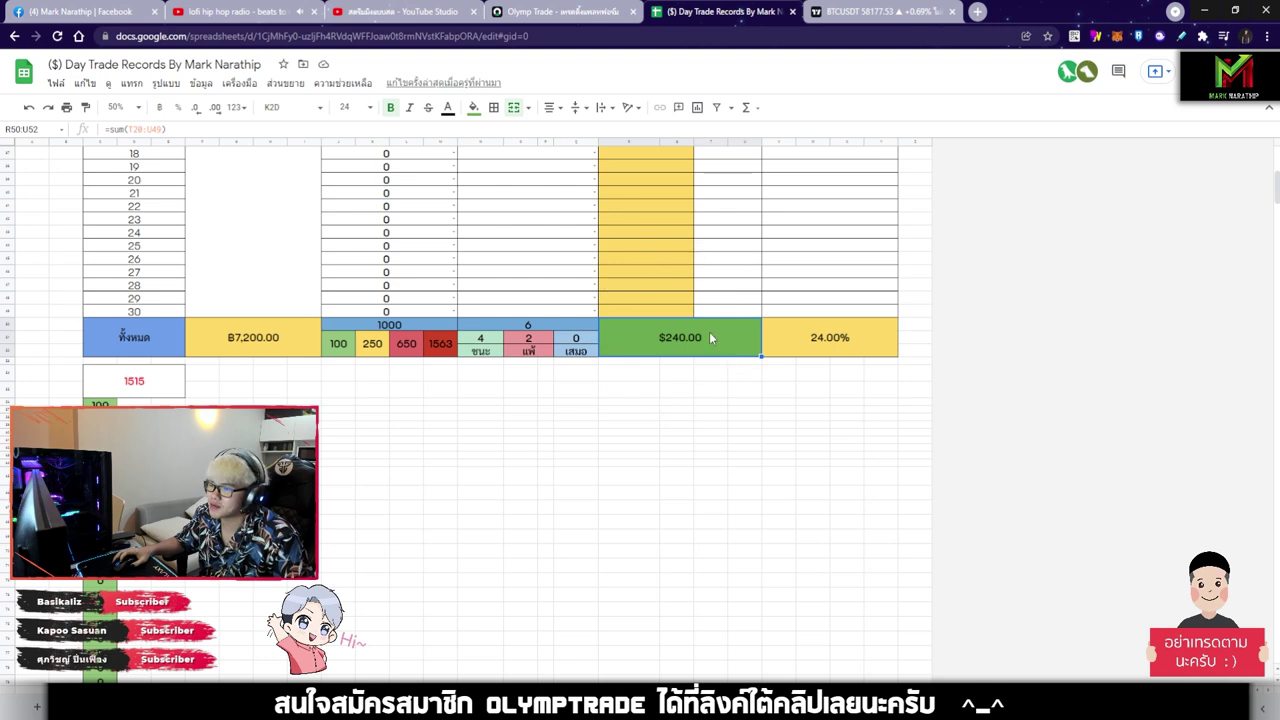
scroll(714, 420, "up", 5)
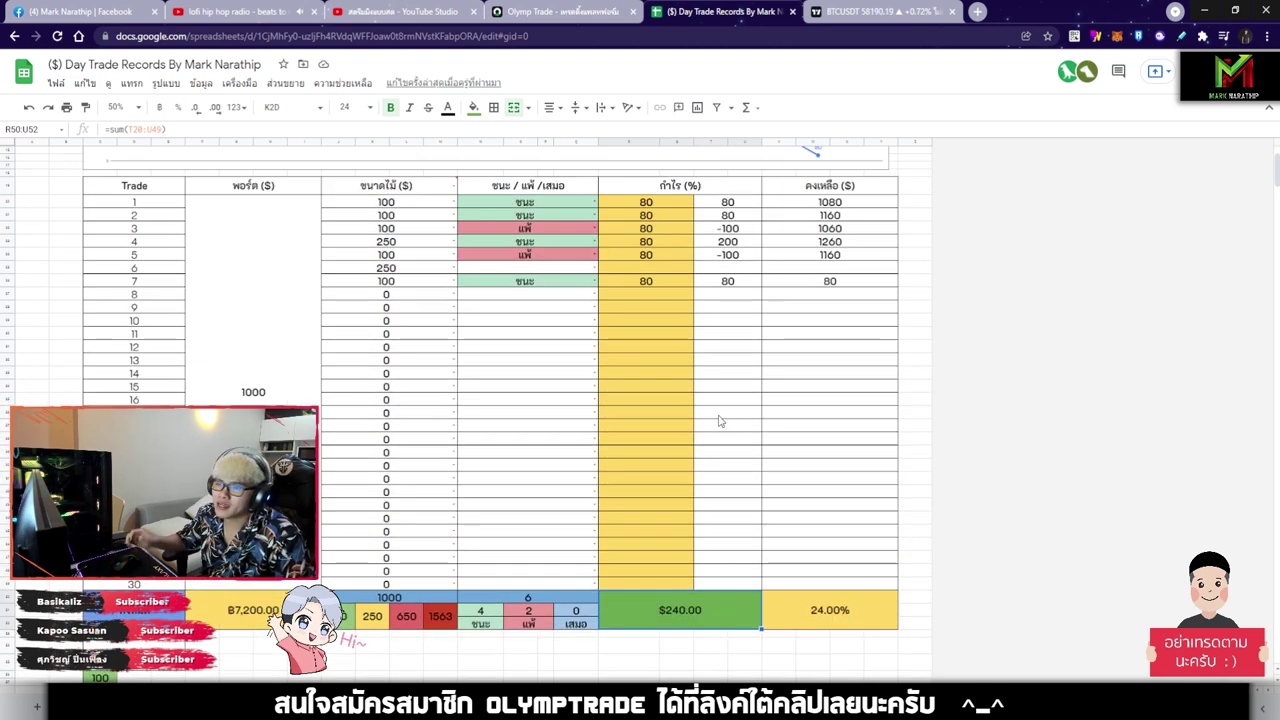
scroll(704, 426, "up", 2)
- Set trade 6's size to 100 in the sheet and review the CAD/CHF chart and pair list on Olymp Trade
left_click(415, 346)
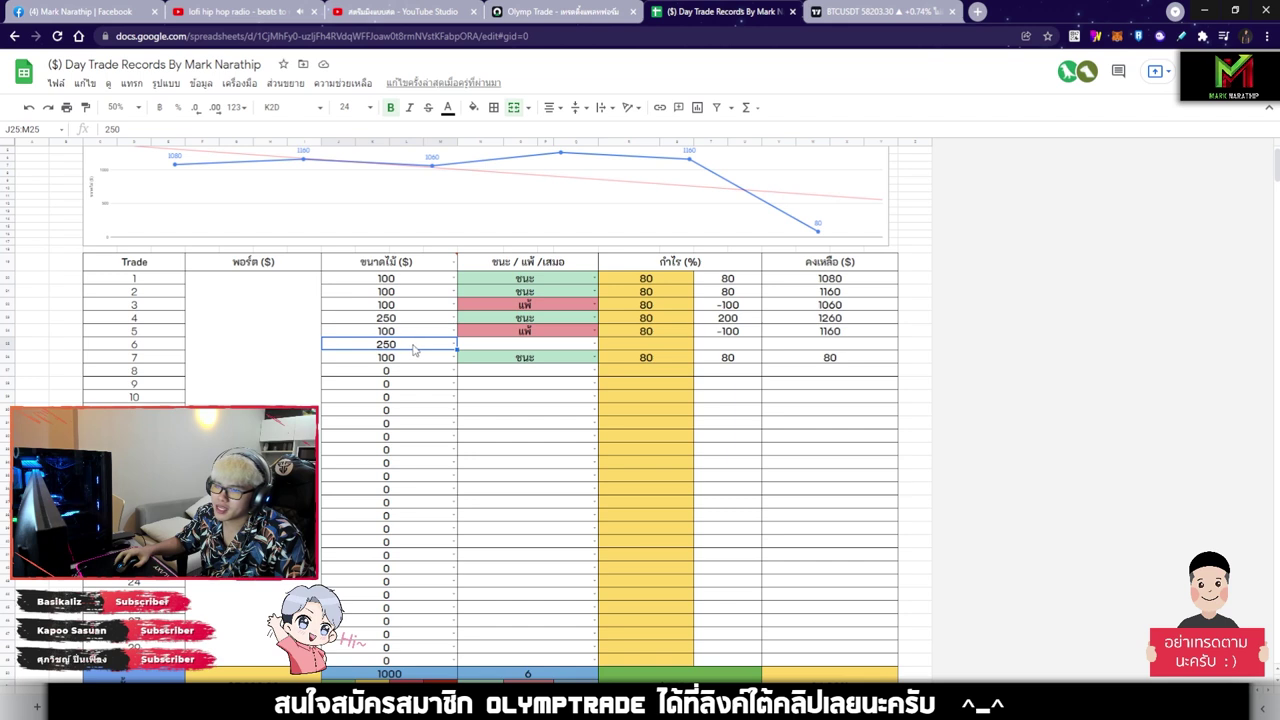
type("100")
left_click(538, 378)
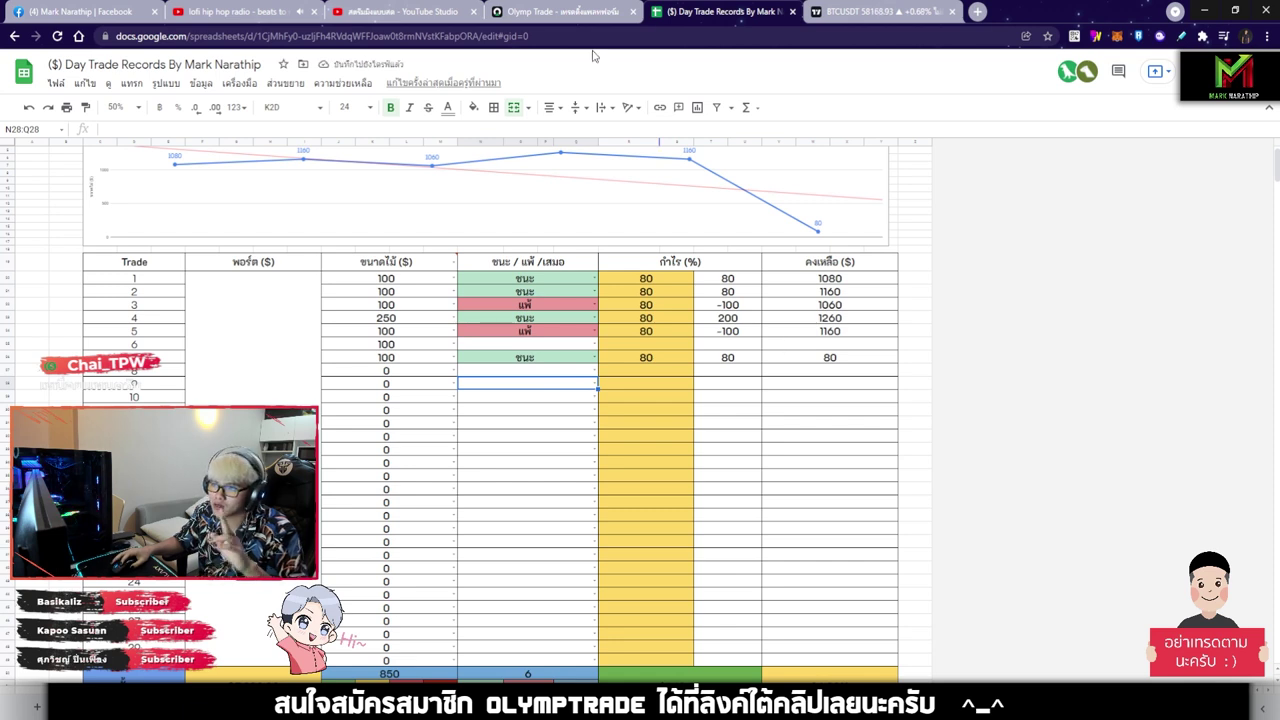
left_click(578, 12)
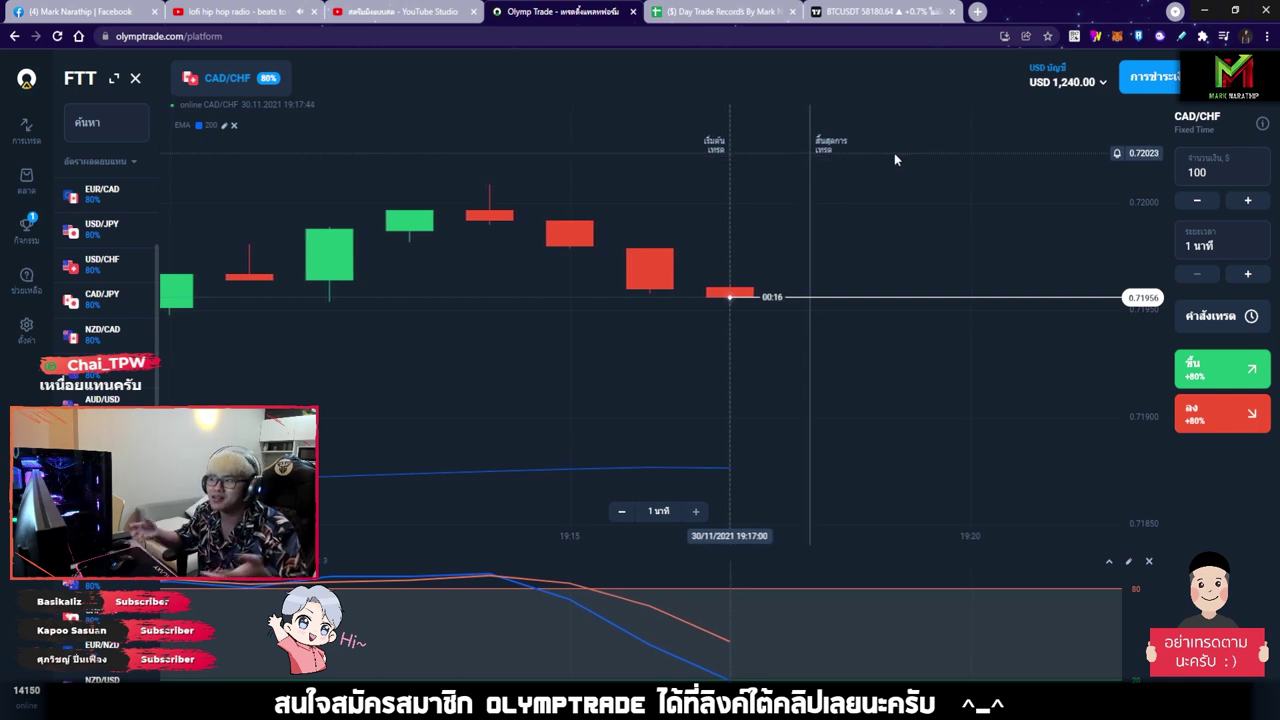
scroll(815, 265, "down", 5)
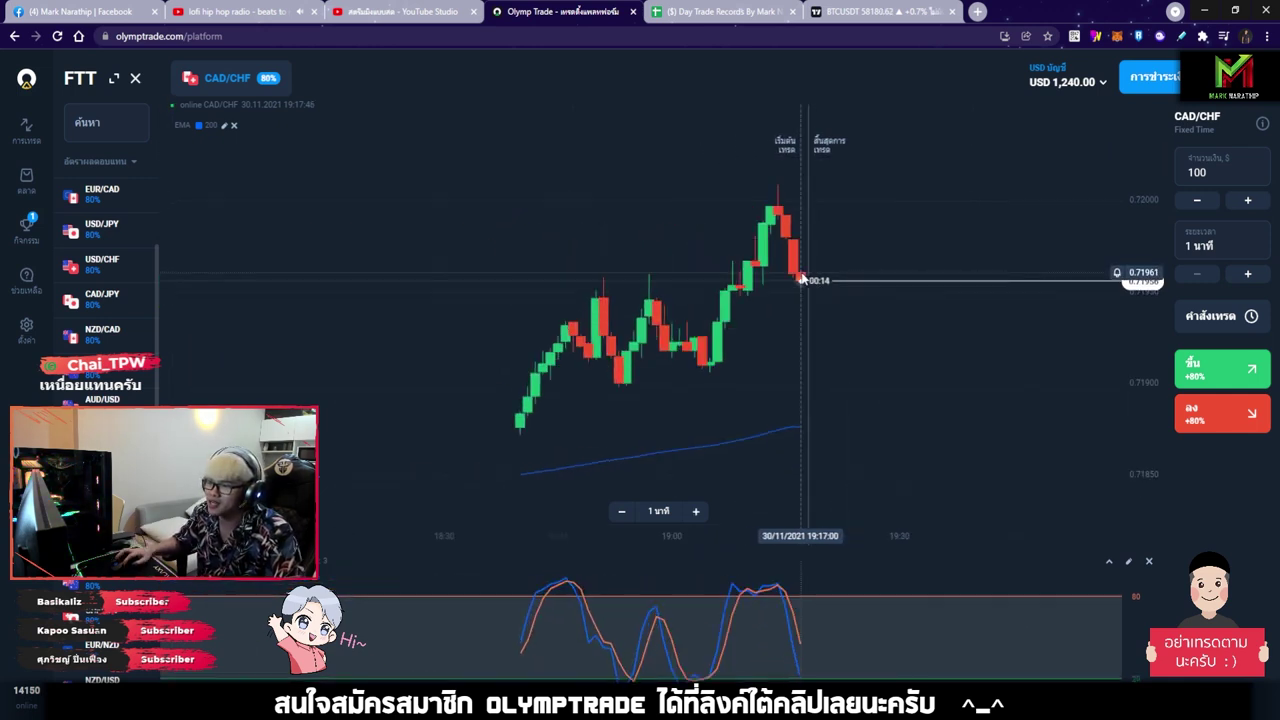
scroll(801, 277, "down", 5)
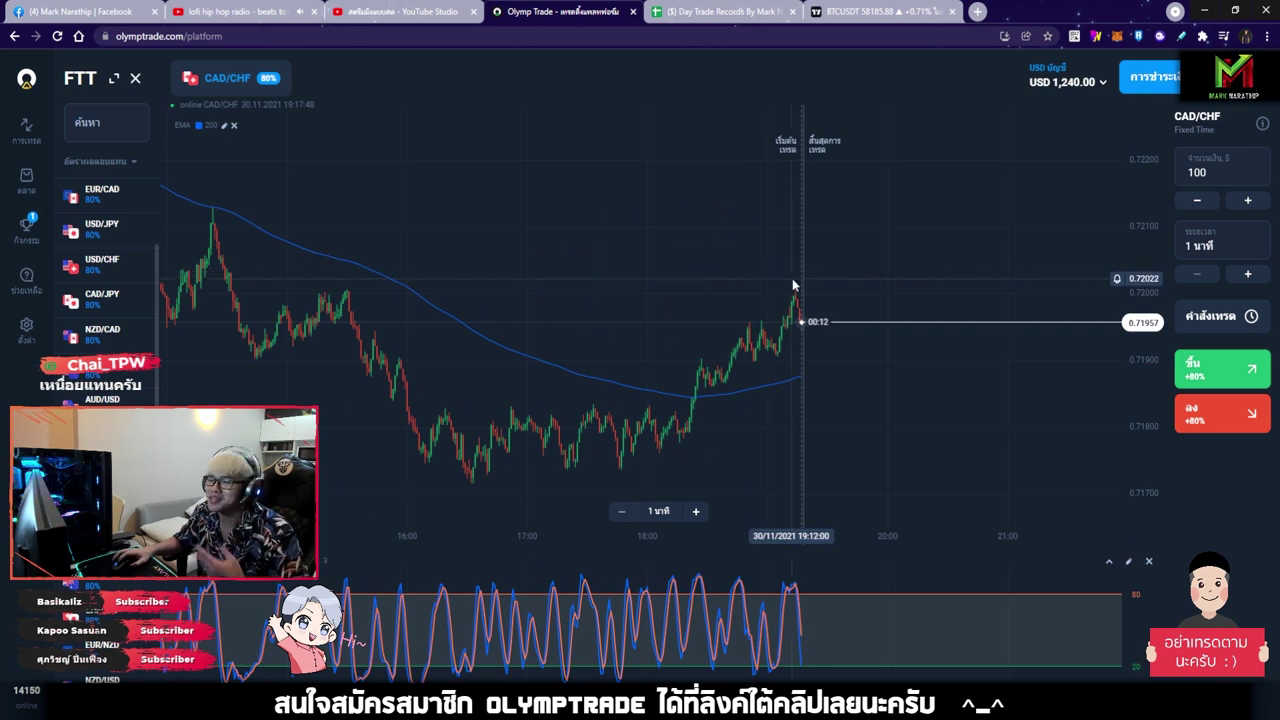
scroll(129, 258, "up", 2)
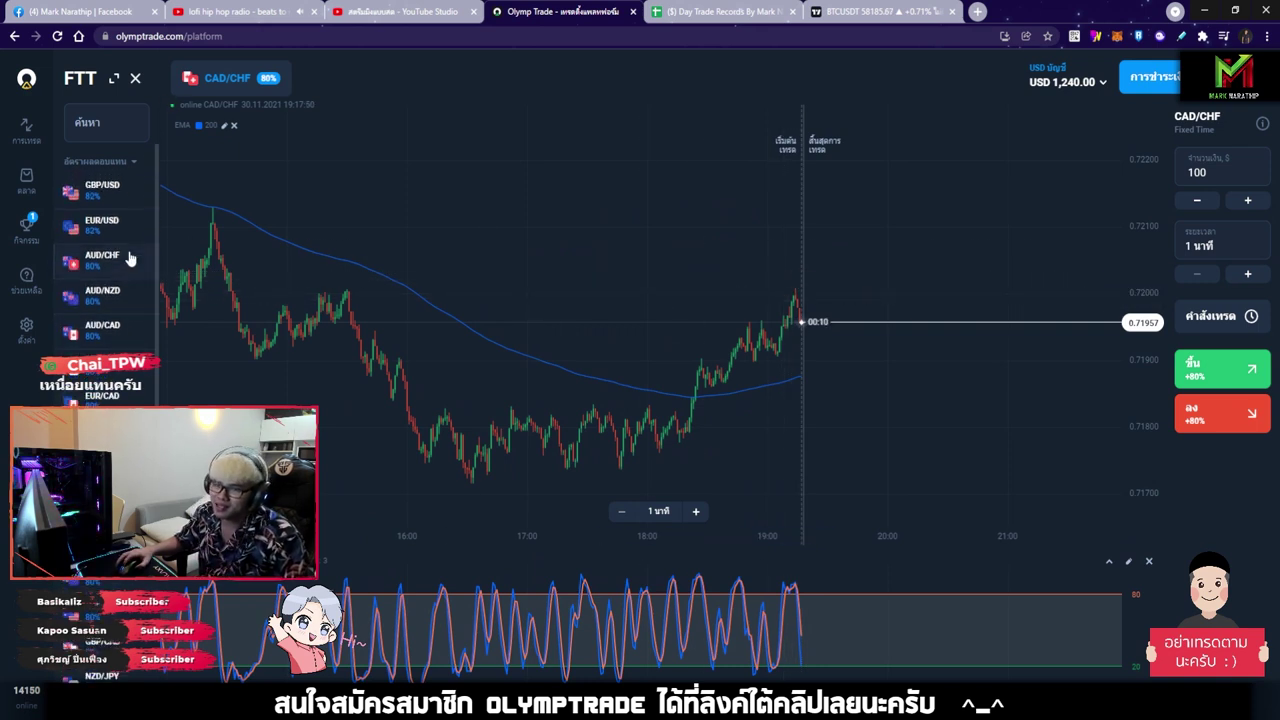
- Log trade 6 in the Google Sheet as a win (ชนะ) with an 80% profit rate
key("ctrl+Tab")
left_click(540, 344)
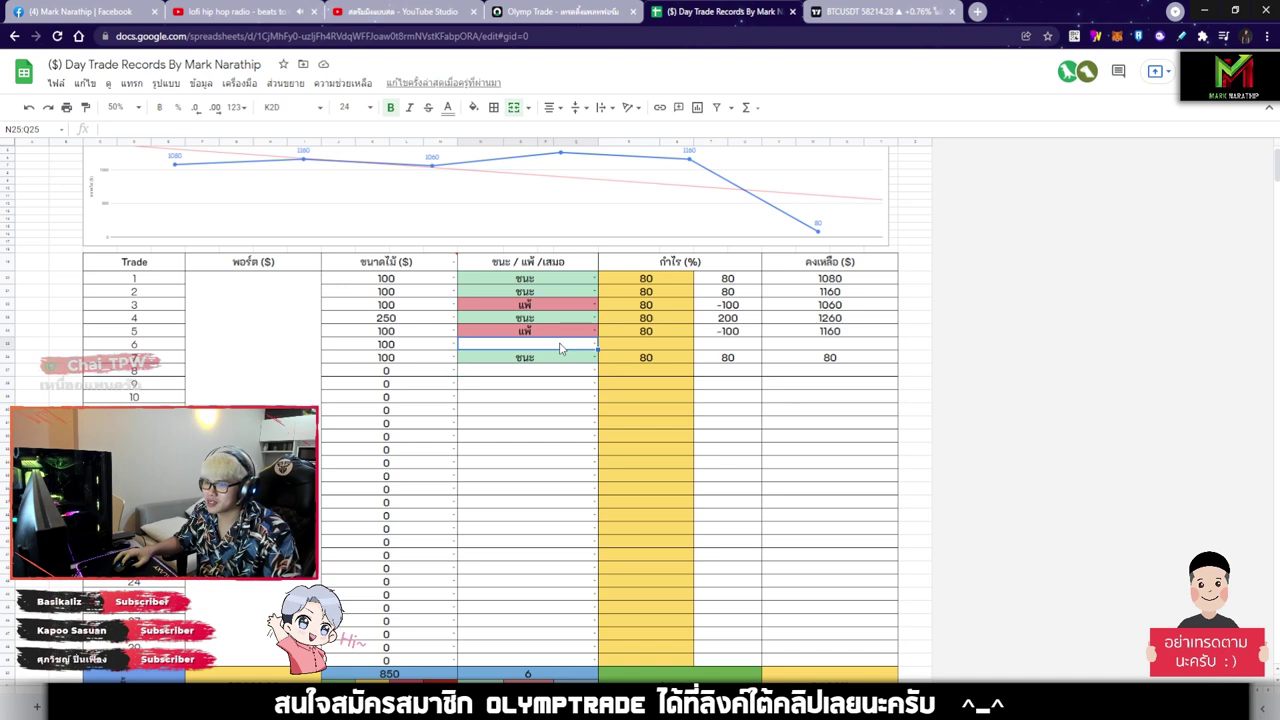
left_click(490, 368)
left_click(667, 347)
type("80")
left_click(731, 418)
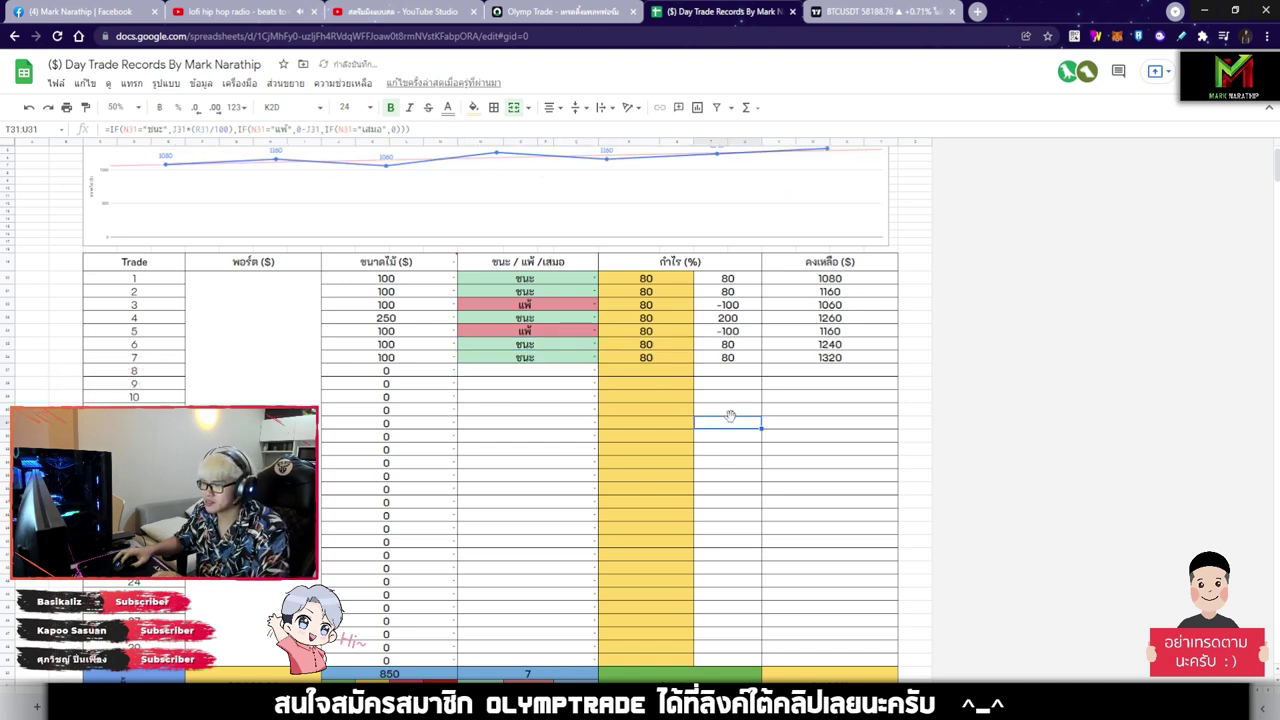
- Clear the result and profit rate logged for trade 7
left_click_drag(662, 358, 565, 359)
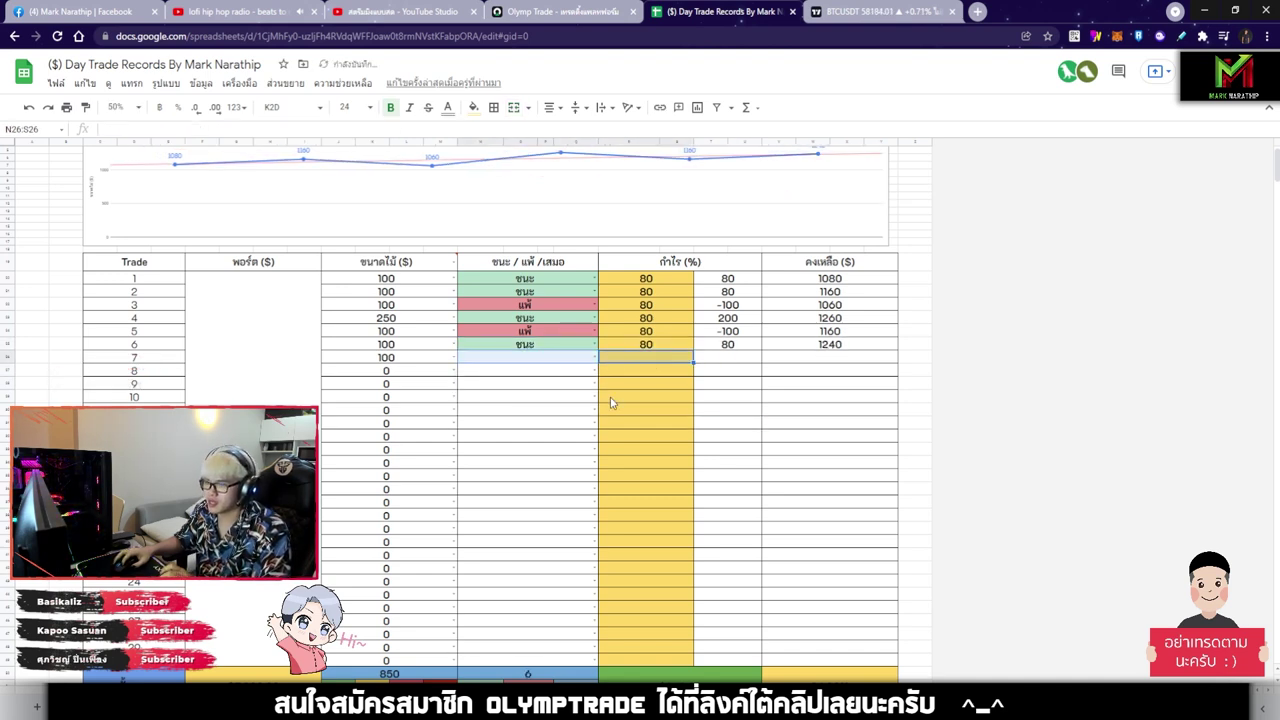
key("Delete")
scroll(684, 401, "up", 1)
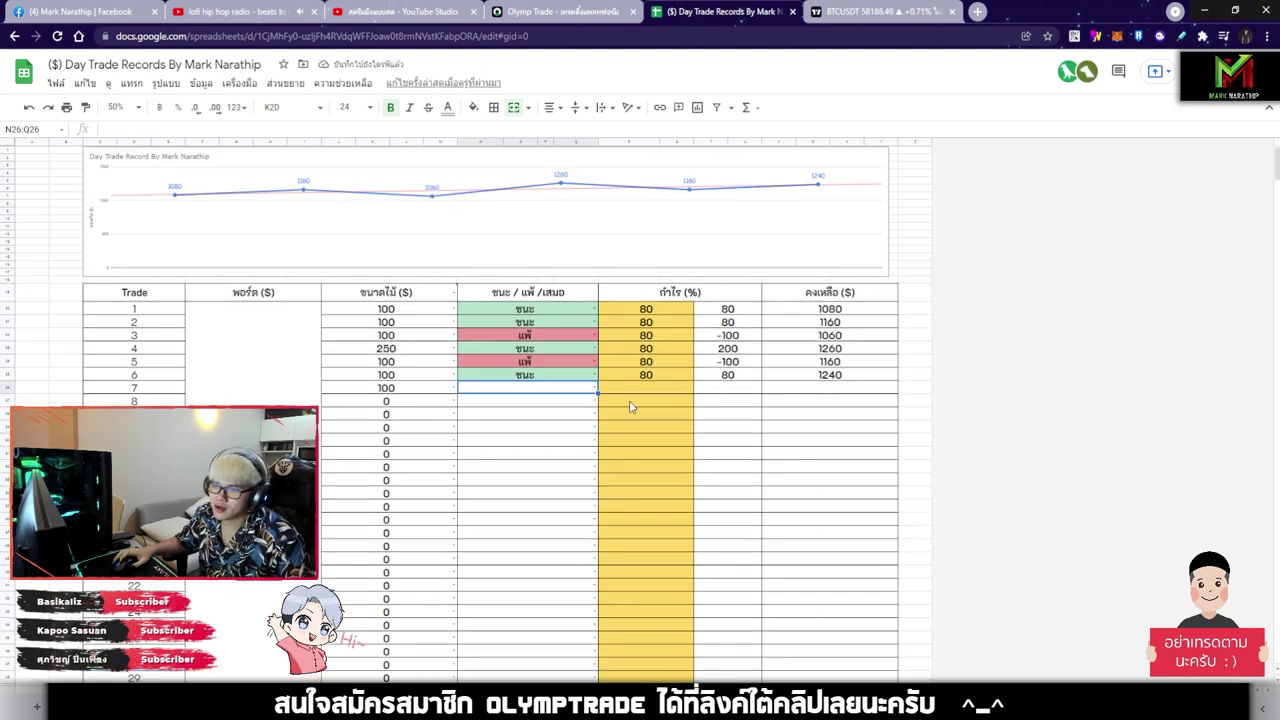
- Look through the GBP/USD, EUR/USD and EUR/CAD charts on Olymp Trade for an entry and recheck the sheet's totals
left_click(557, 13)
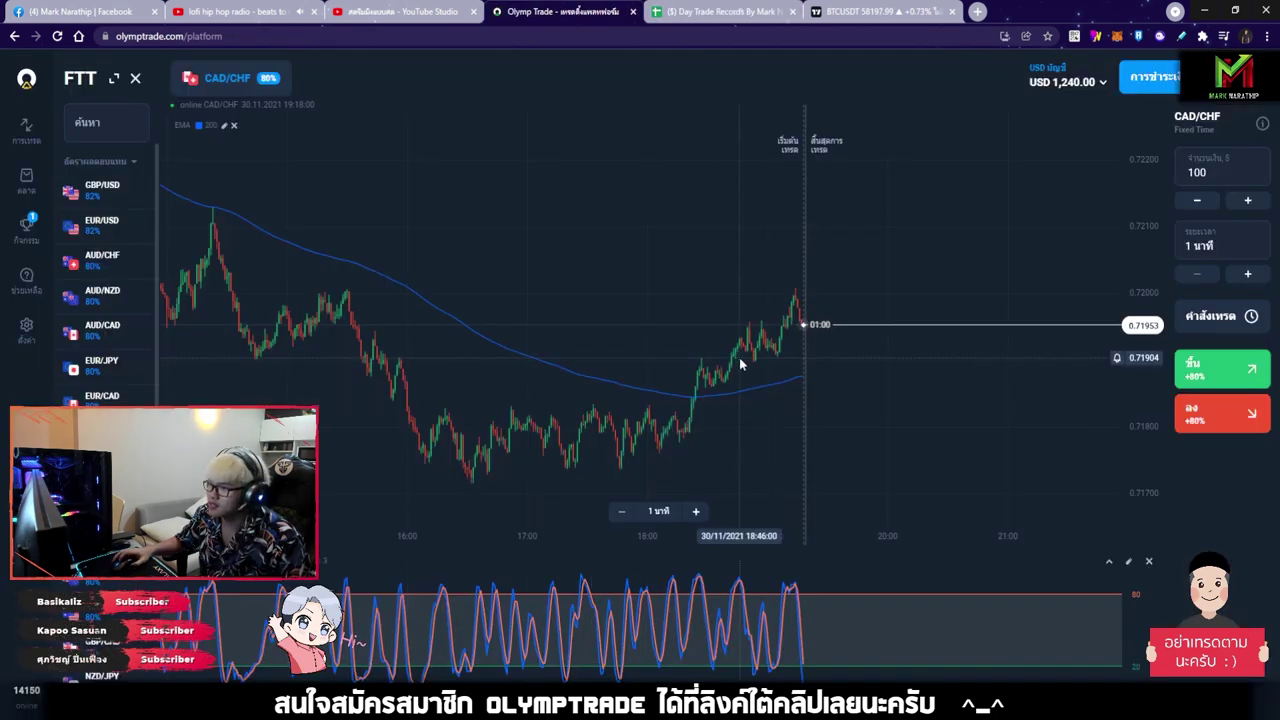
left_click(118, 189)
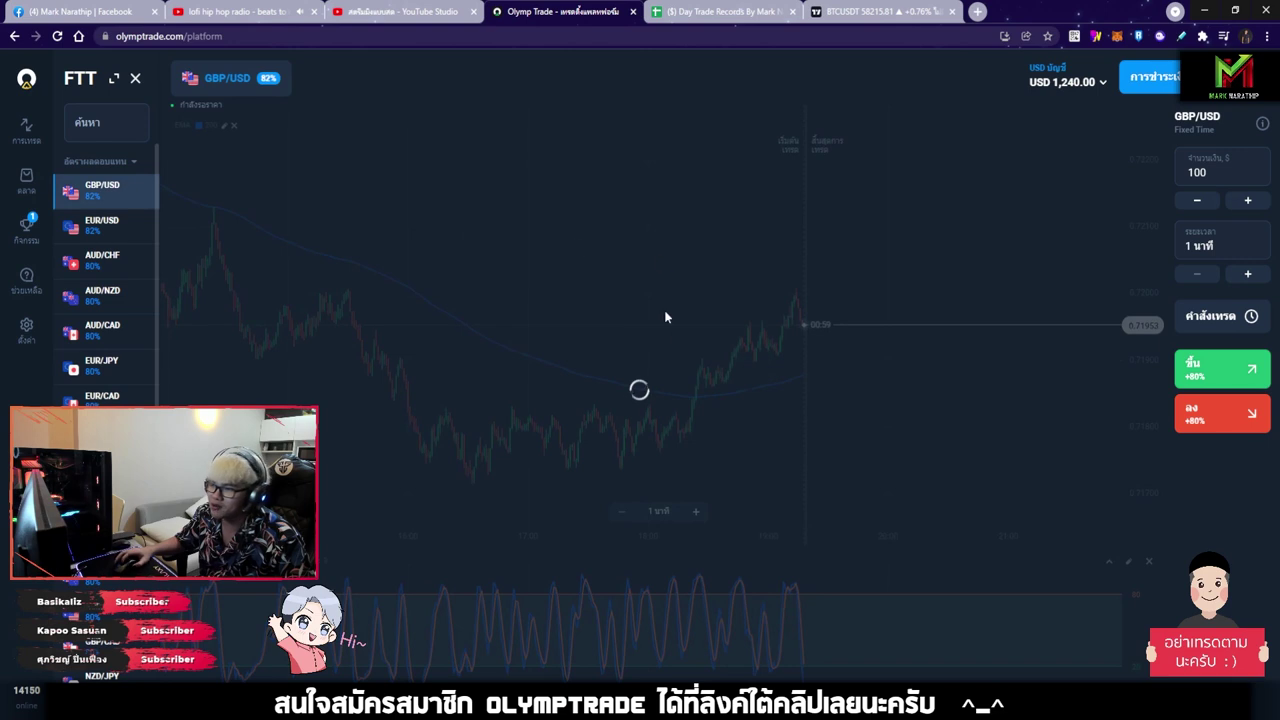
left_click(115, 226)
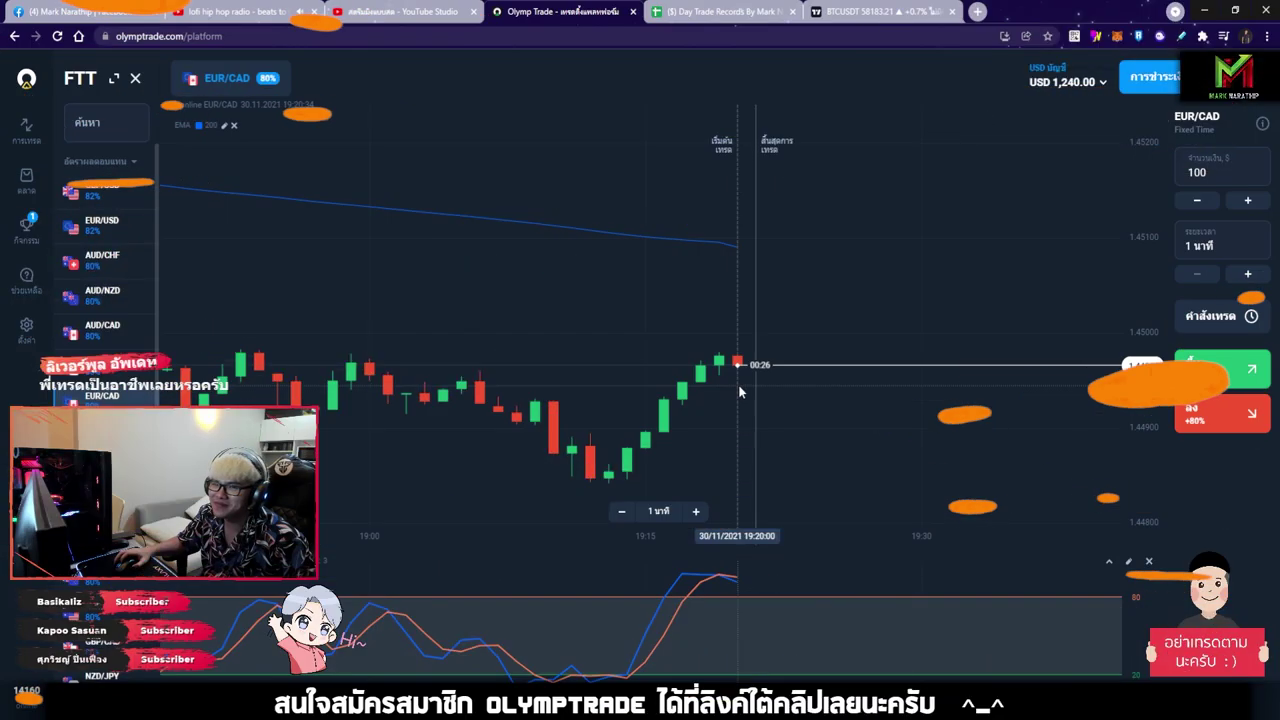
scroll(740, 381, "down", 4)
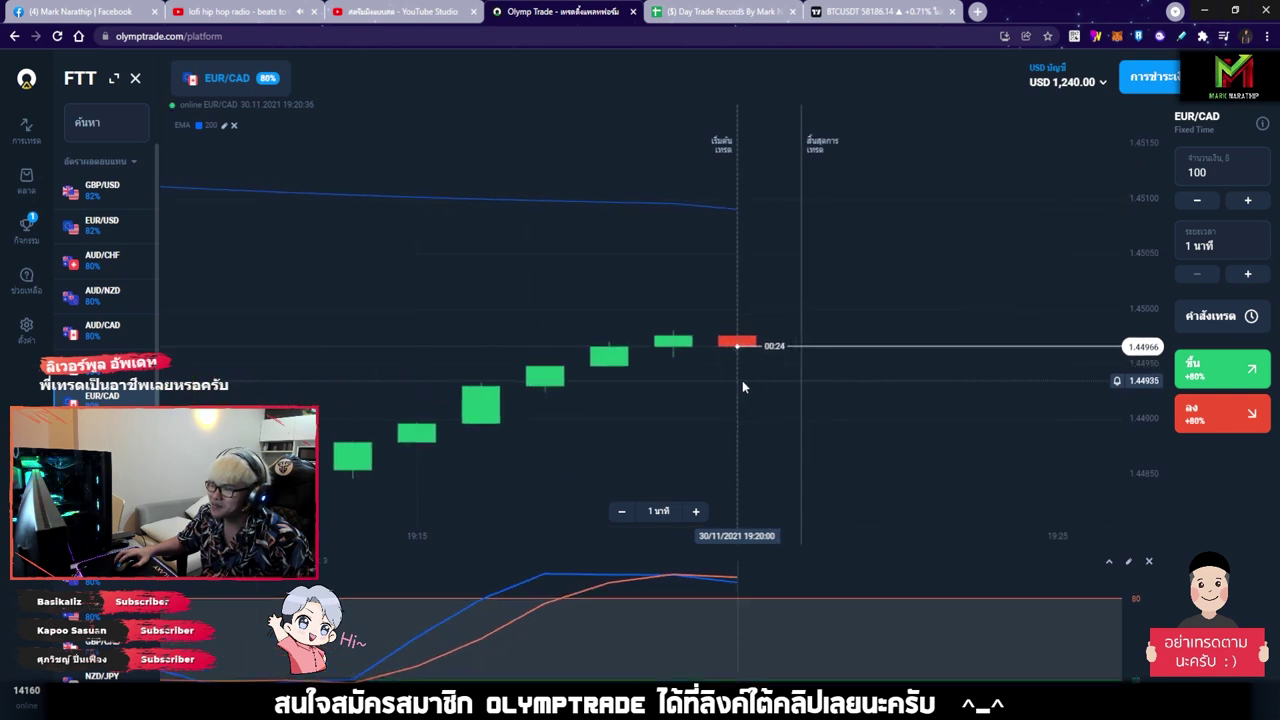
left_click(722, 12)
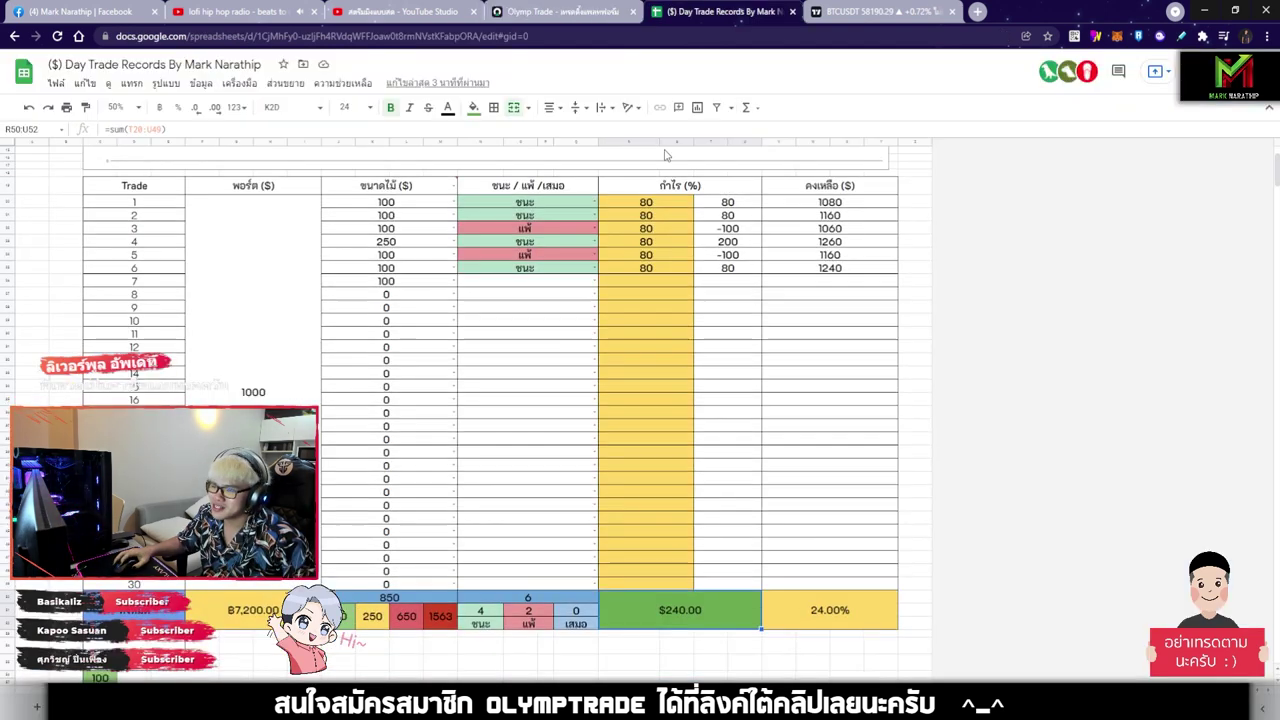
left_click(590, 15)
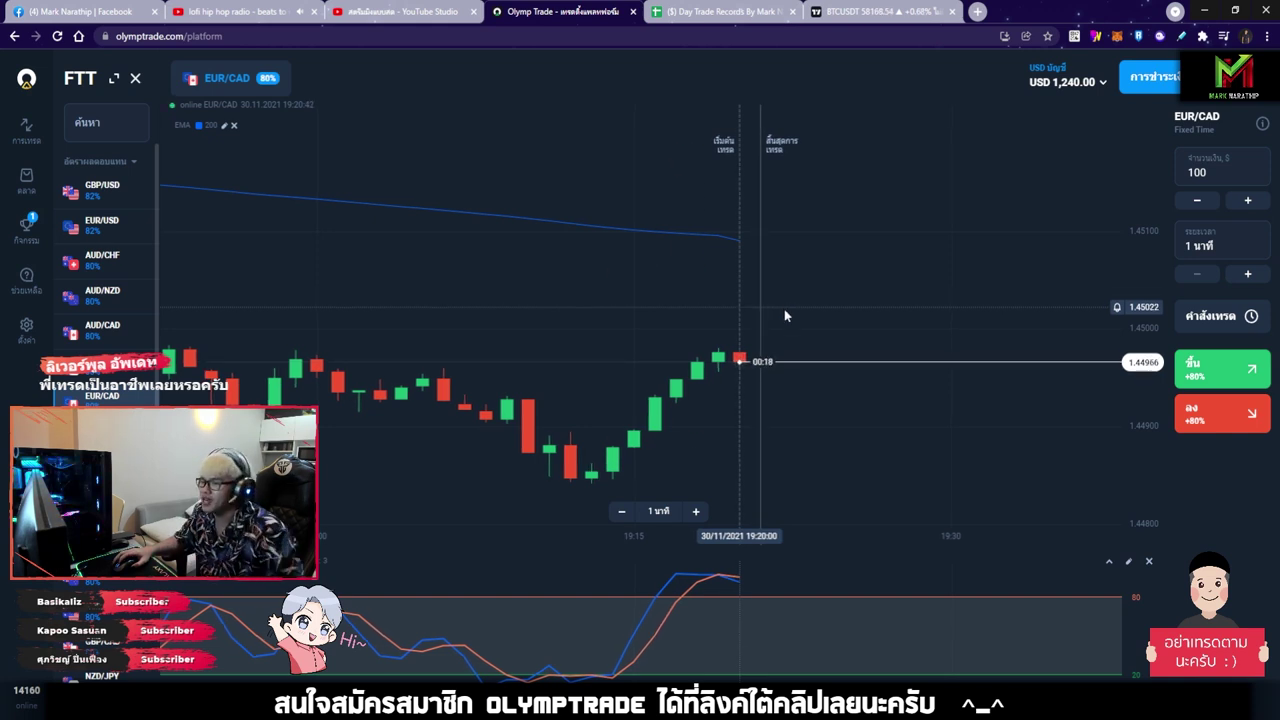
- Examine the EUR/CAD trend and latest candles, and place a 1-minute down trade of 100 USD
scroll(784, 309, "down", 5)
scroll(736, 348, "down", 5)
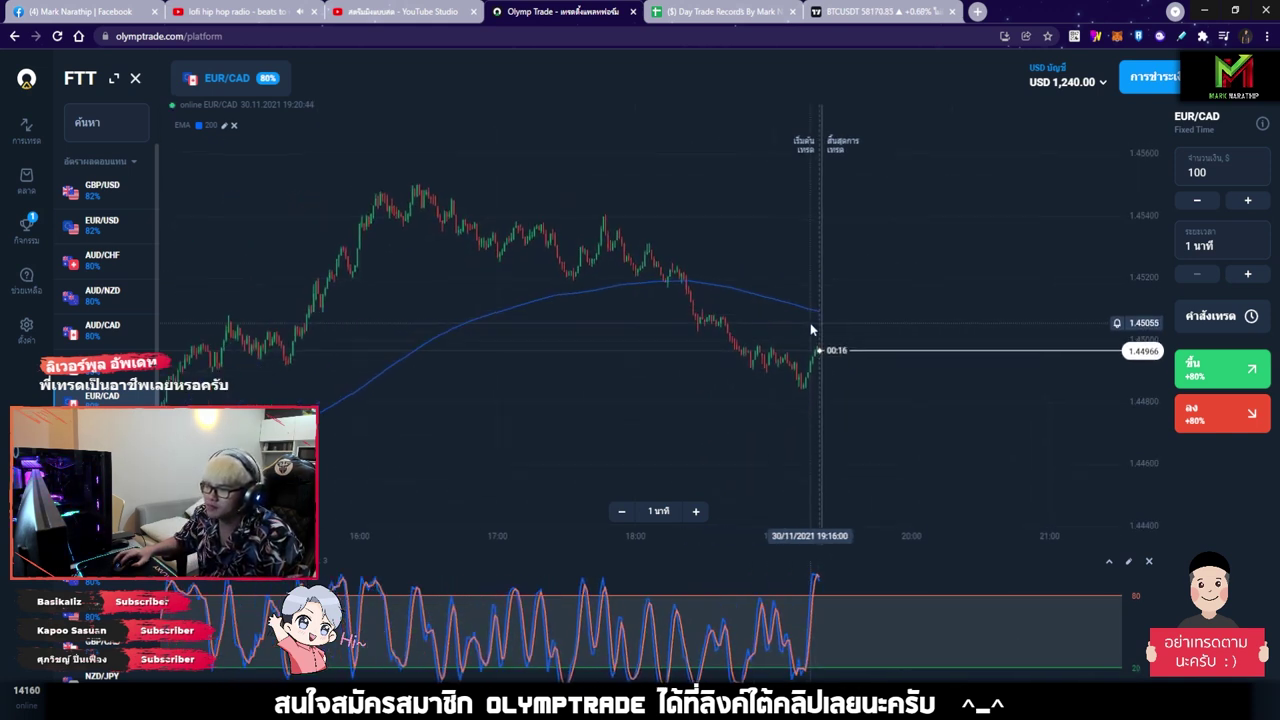
scroll(821, 331, "up", 10)
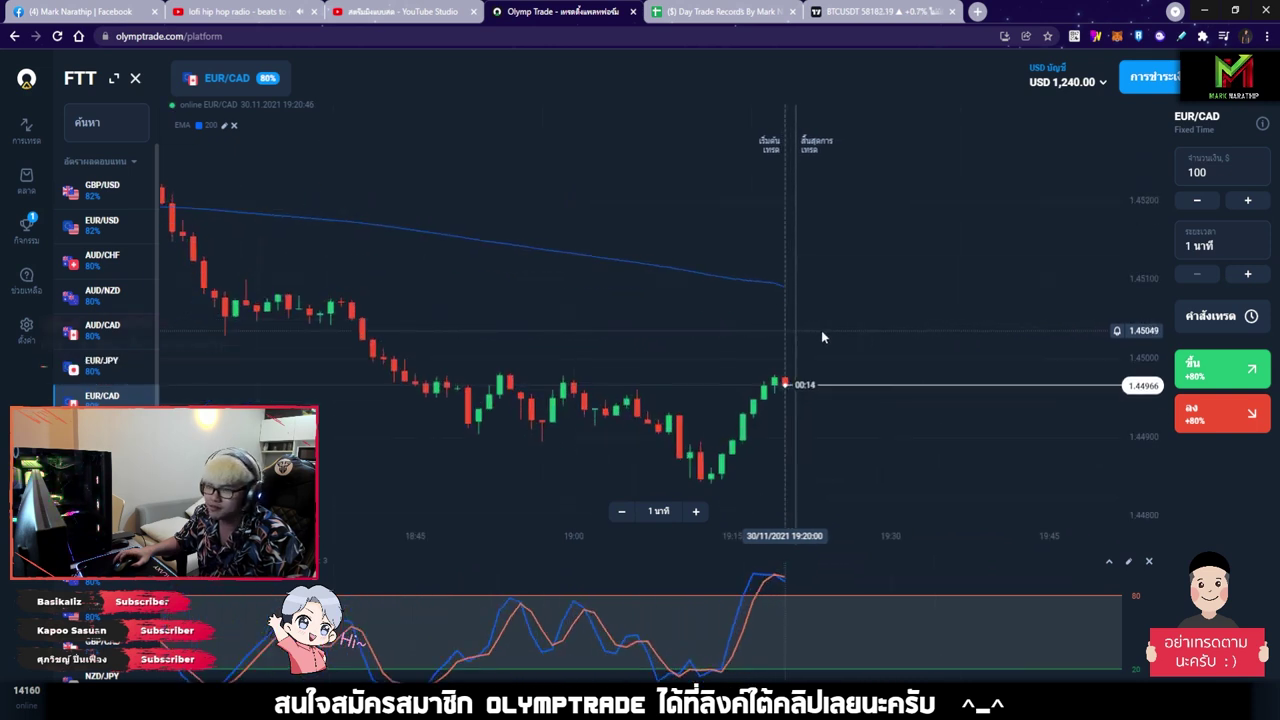
scroll(783, 340, "up", 5)
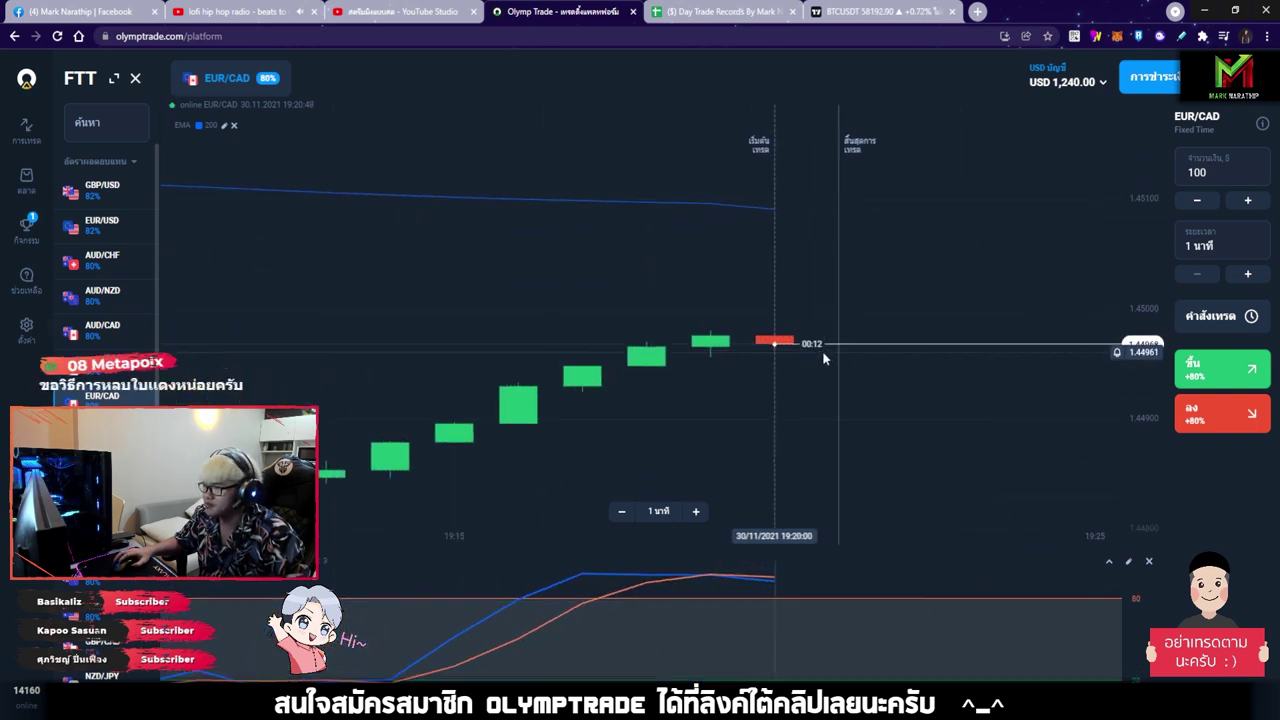
scroll(808, 361, "up", 2)
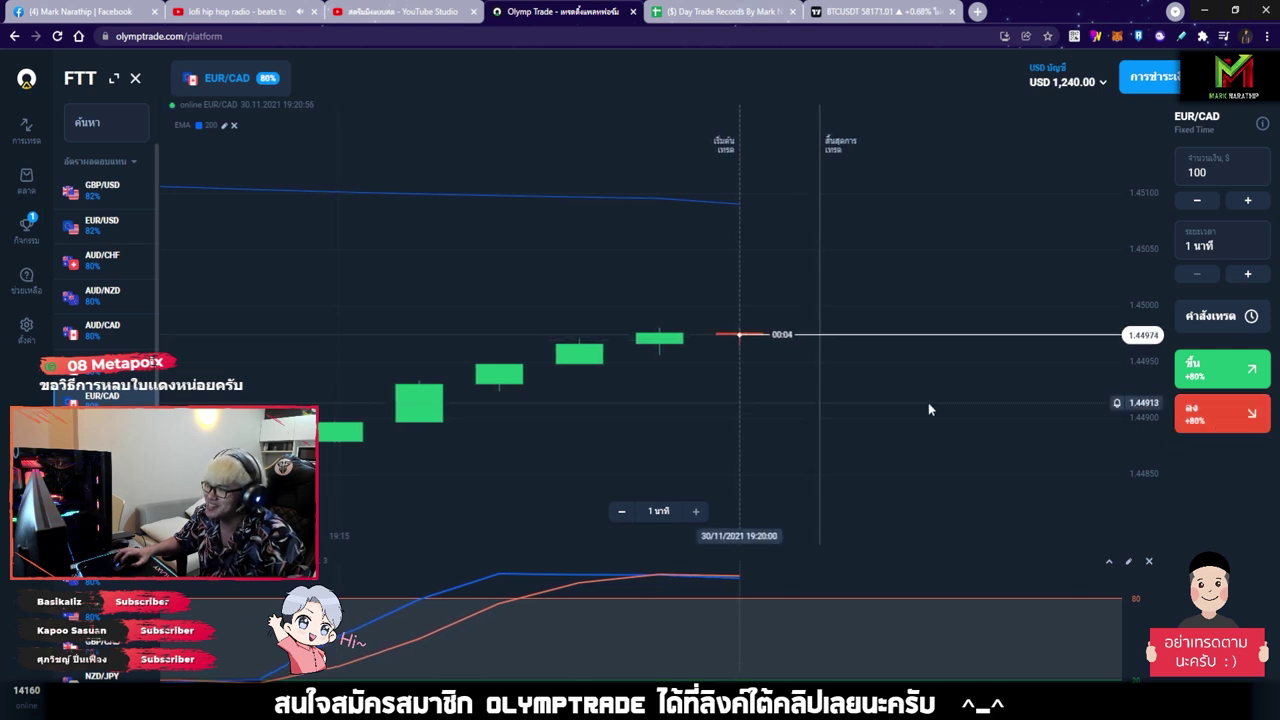
left_click(1217, 418)
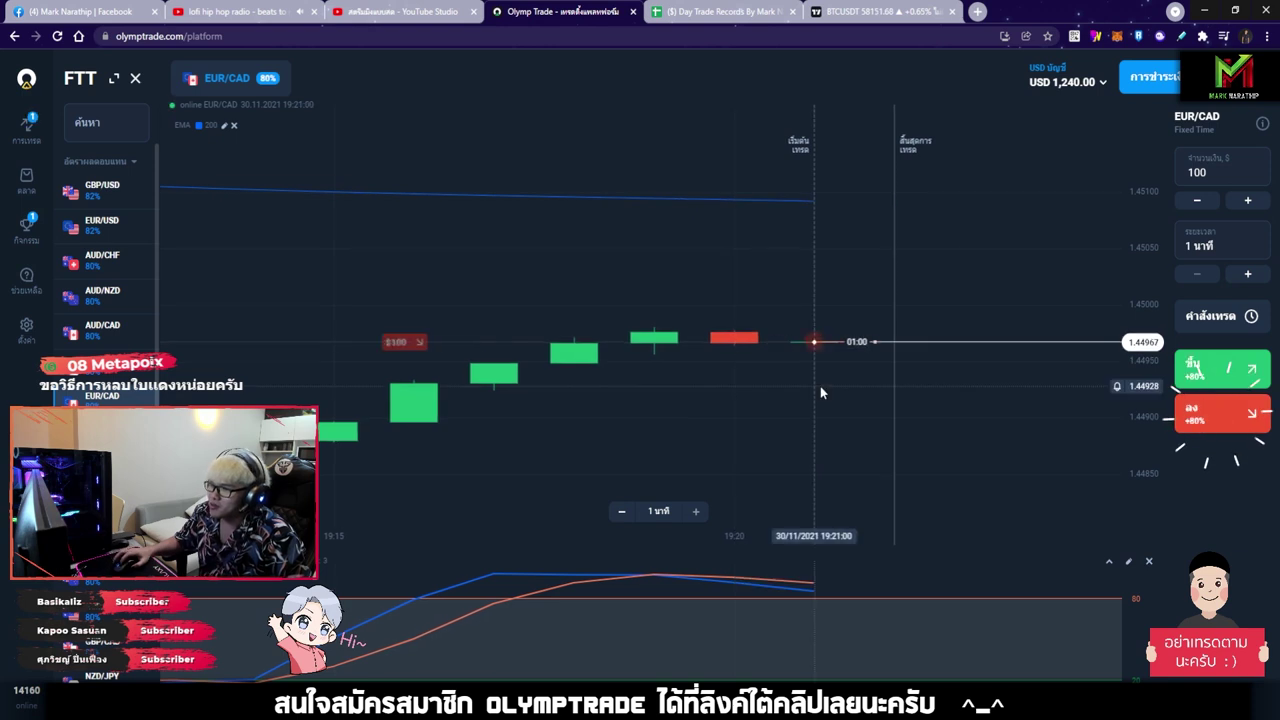
- Draw a long downward arrow across the EUR/CAD chart from the earlier highs to the current price
scroll(826, 380, "down", 3)
scroll(899, 387, "down", 5)
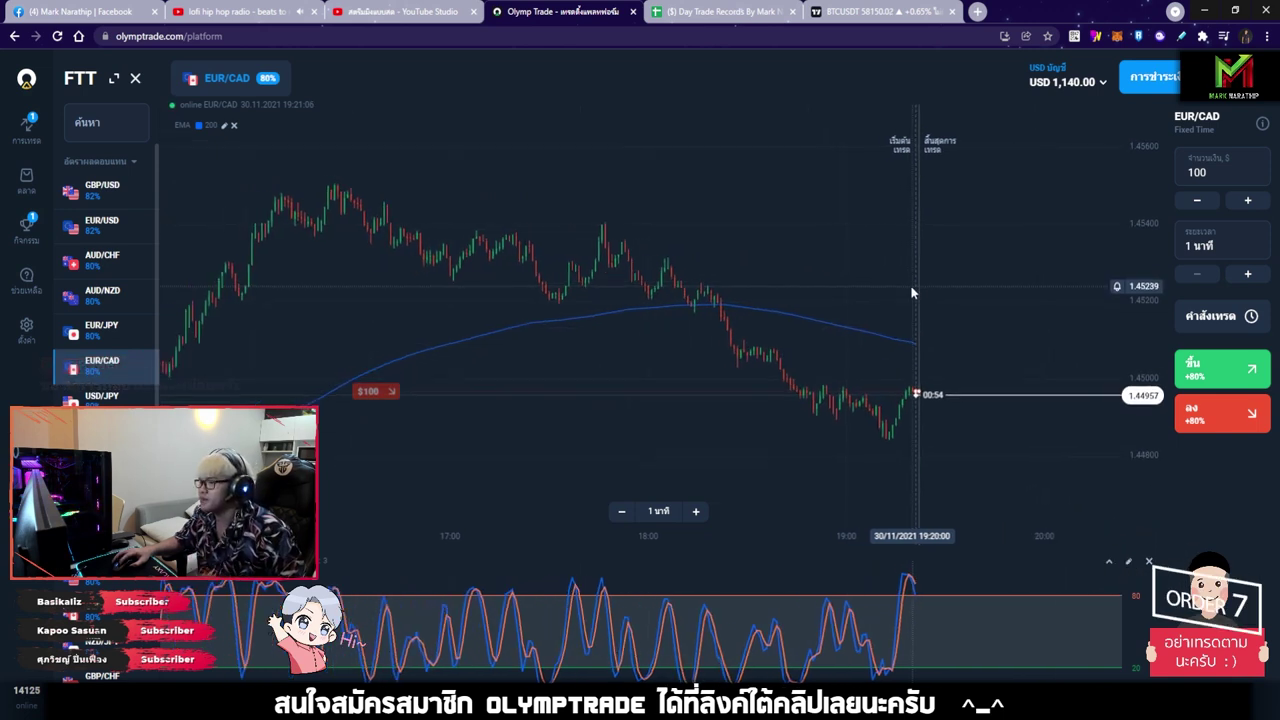
mouse_move(1018, 84)
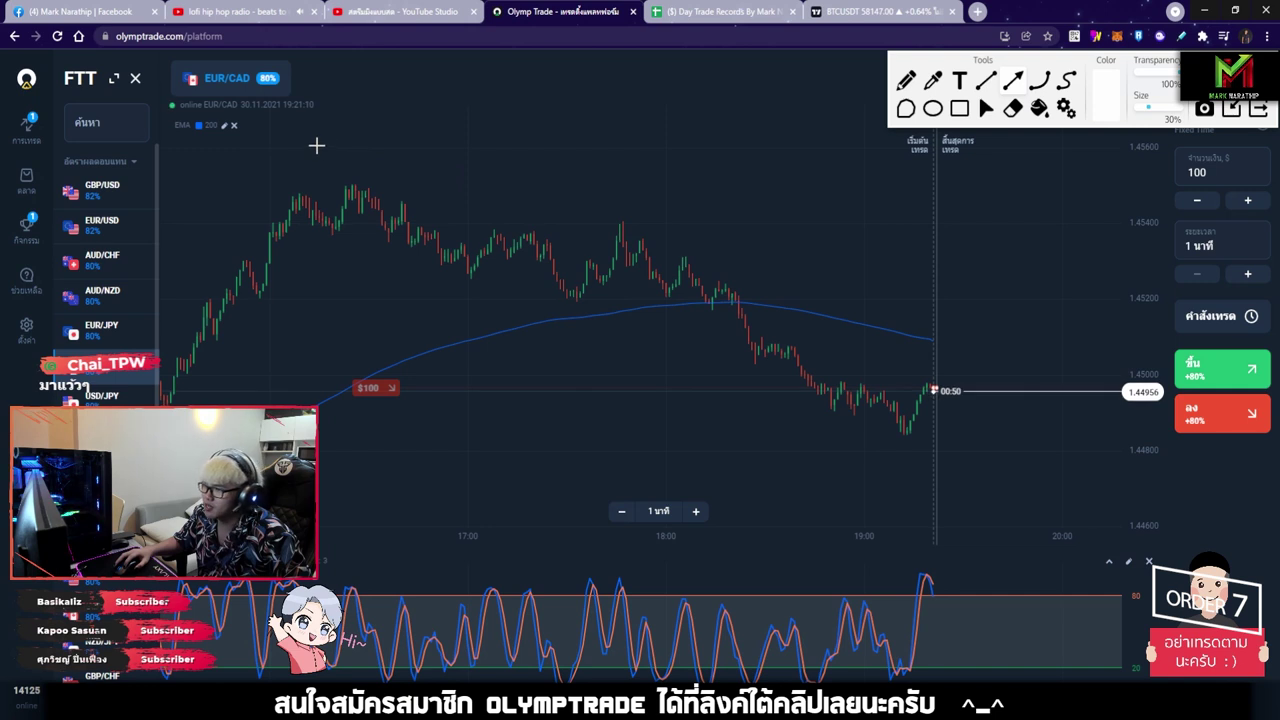
left_click_drag(396, 170, 1000, 383)
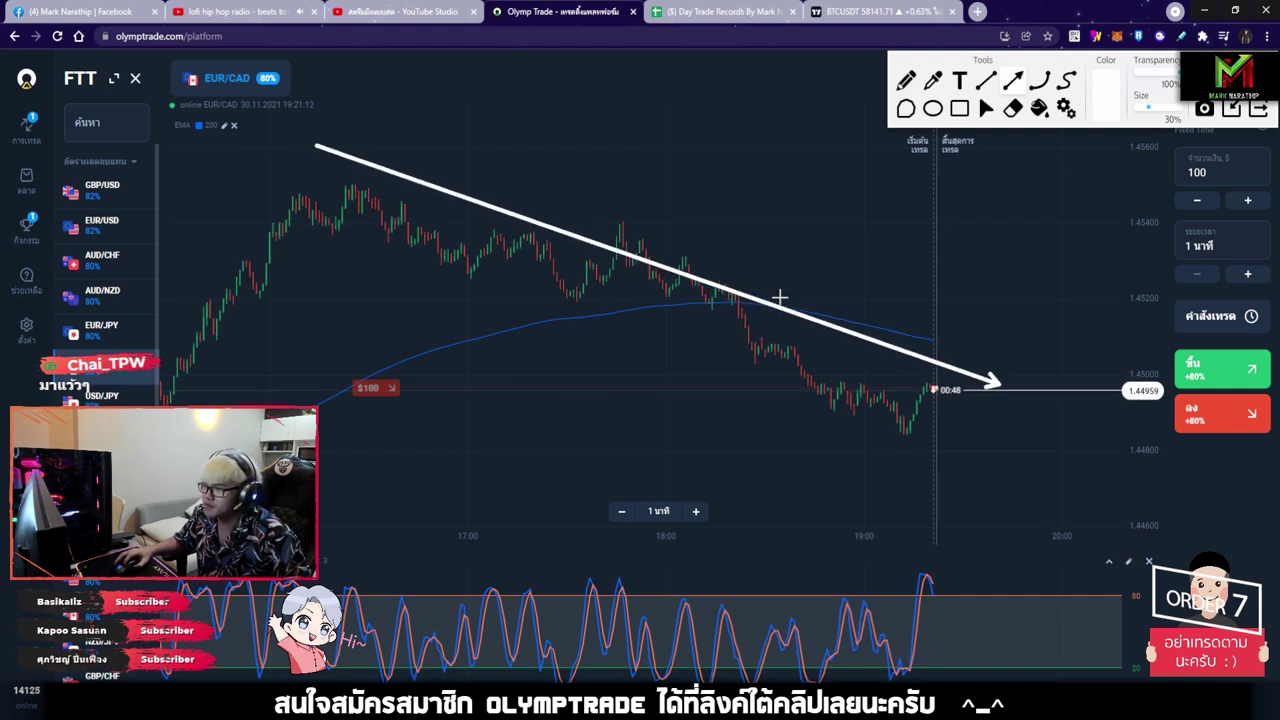
left_click(986, 110)
- Draw a downward arrow from below the EMA line to the current price and an upward arrow along the recent green candles
scroll(916, 395, "up", 3)
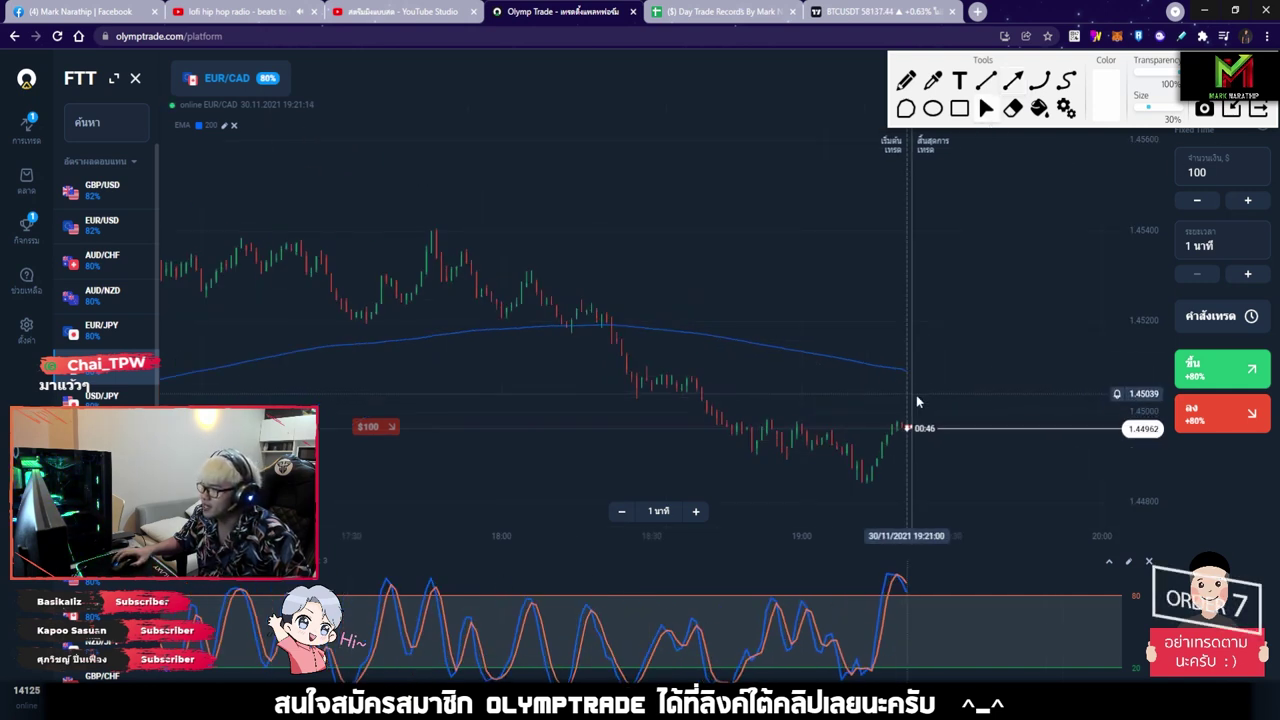
scroll(900, 412, "up", 4)
left_click(1013, 80)
left_click_drag(831, 266, 878, 299)
left_click_drag(916, 342, 938, 364)
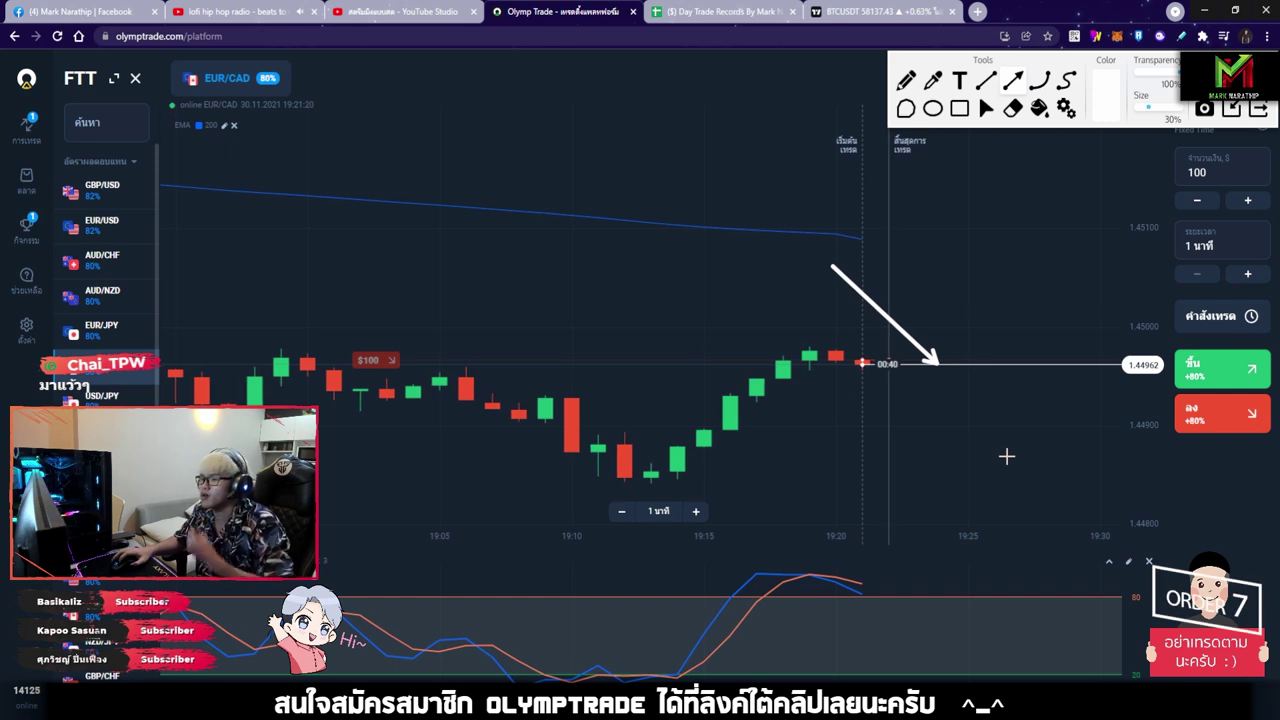
left_click_drag(651, 481, 824, 346)
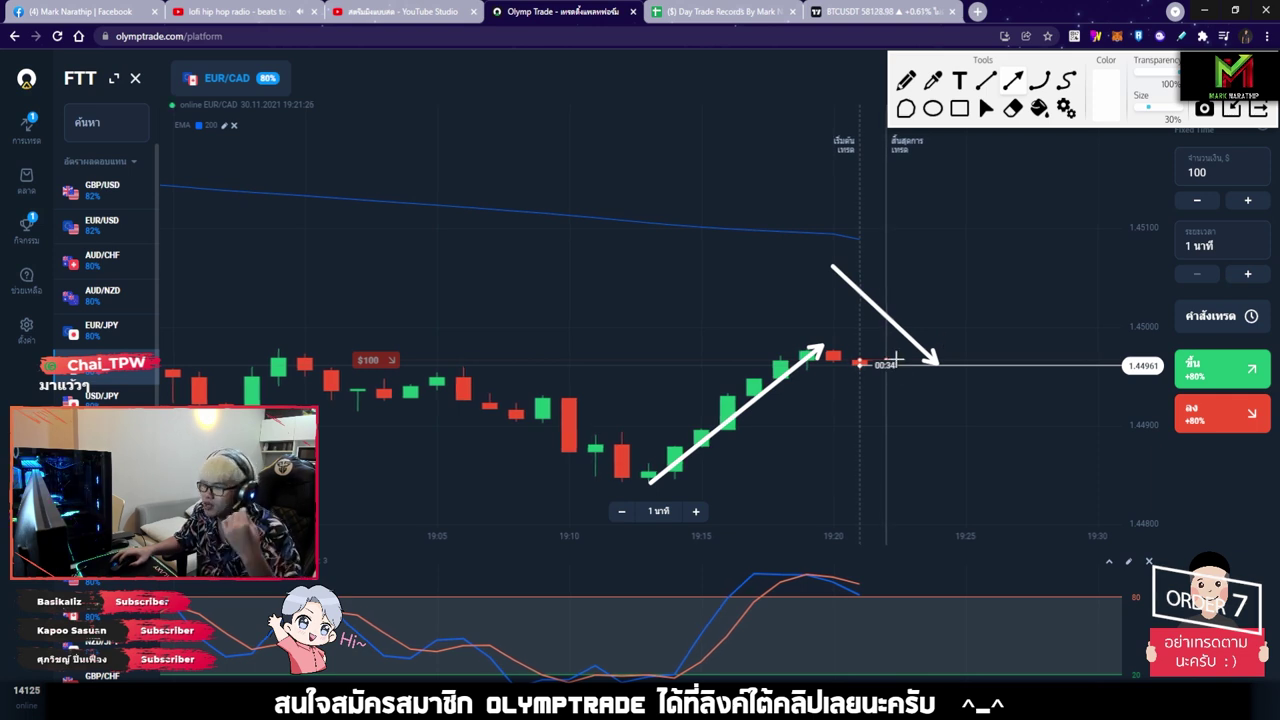
- Add more downward arrows above and below the current price, plus two downward arrows at the oscillator's crossover
left_click_drag(945, 421, 943, 419)
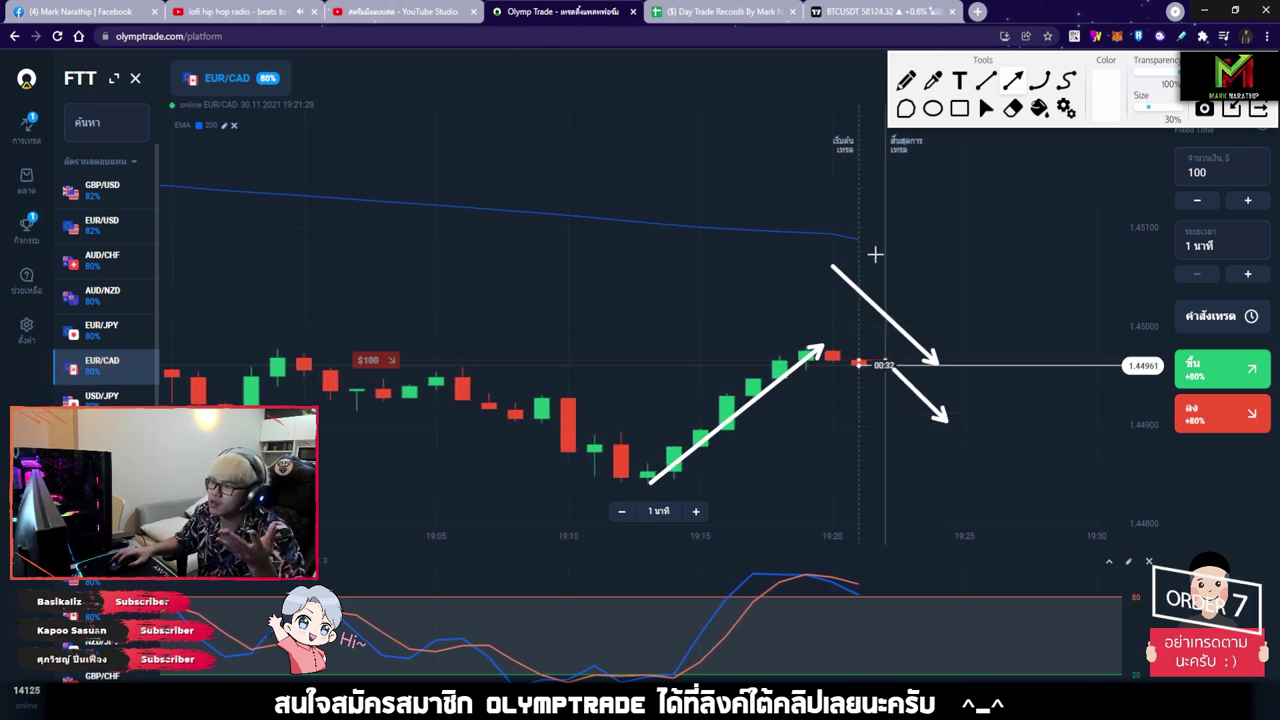
left_click_drag(847, 242, 958, 360)
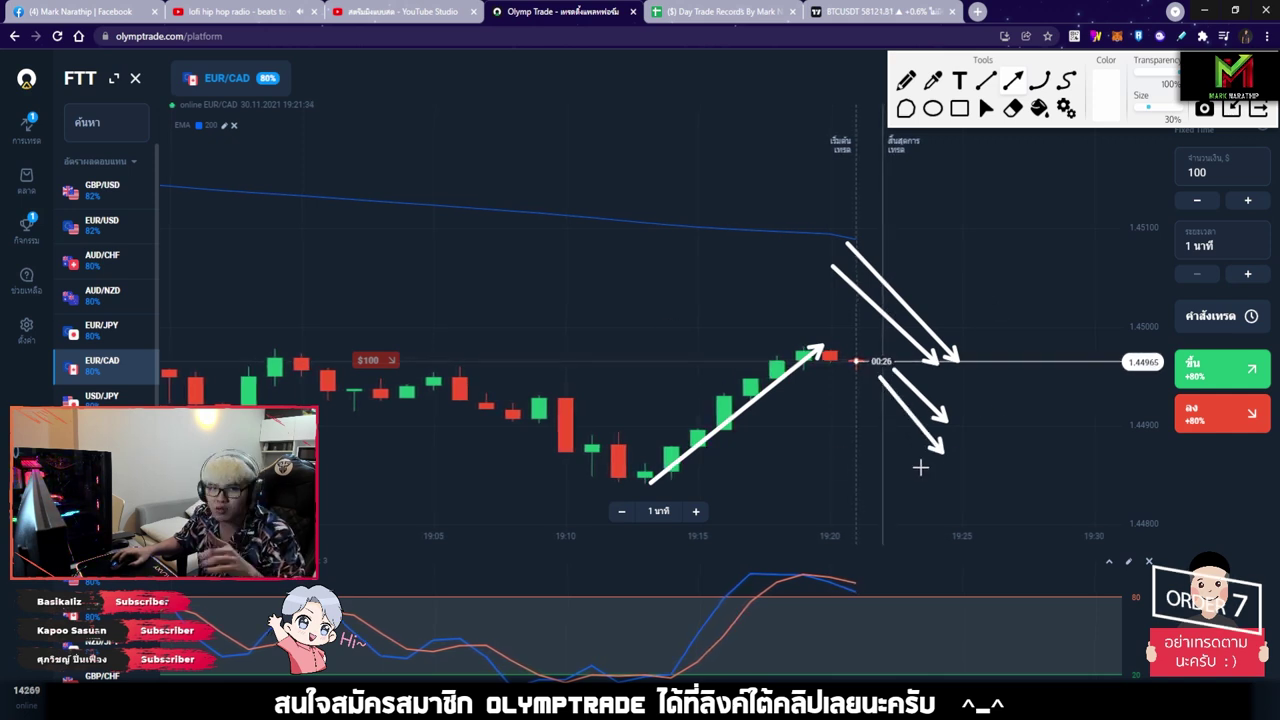
left_click_drag(797, 525, 928, 598)
left_click_drag(720, 538, 822, 613)
left_click(827, 575)
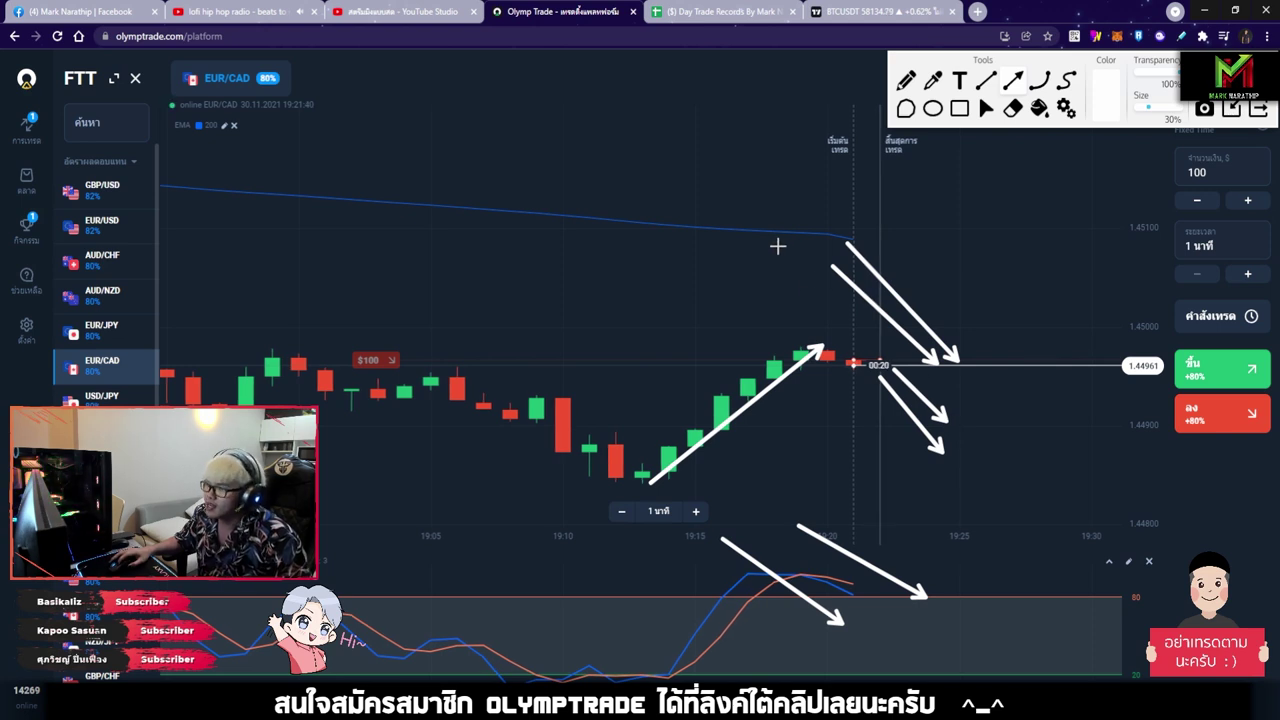
- Add downward arrows above the EUR/CAD green candles and on both sides of the current price, and clear all annotations
left_click_drag(777, 246, 816, 298)
left_click_drag(755, 262, 790, 316)
left_click_drag(722, 283, 762, 356)
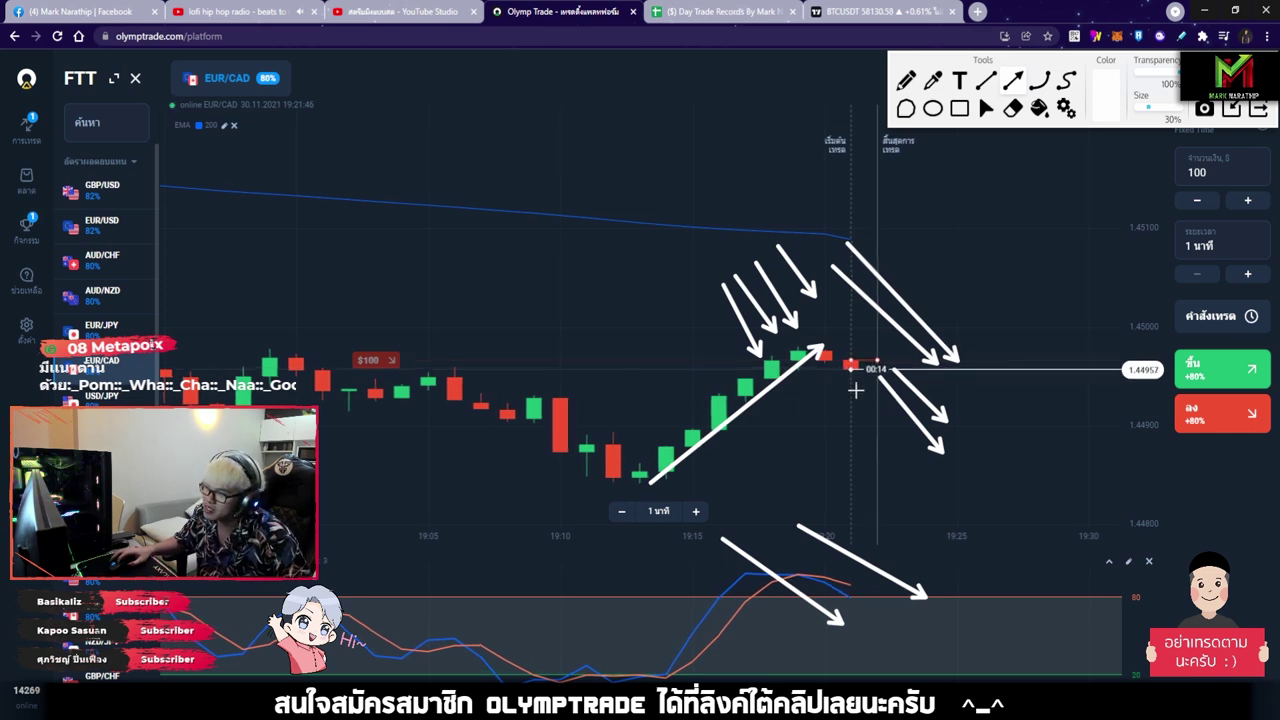
left_click_drag(858, 390, 916, 494)
left_click_drag(873, 219, 988, 322)
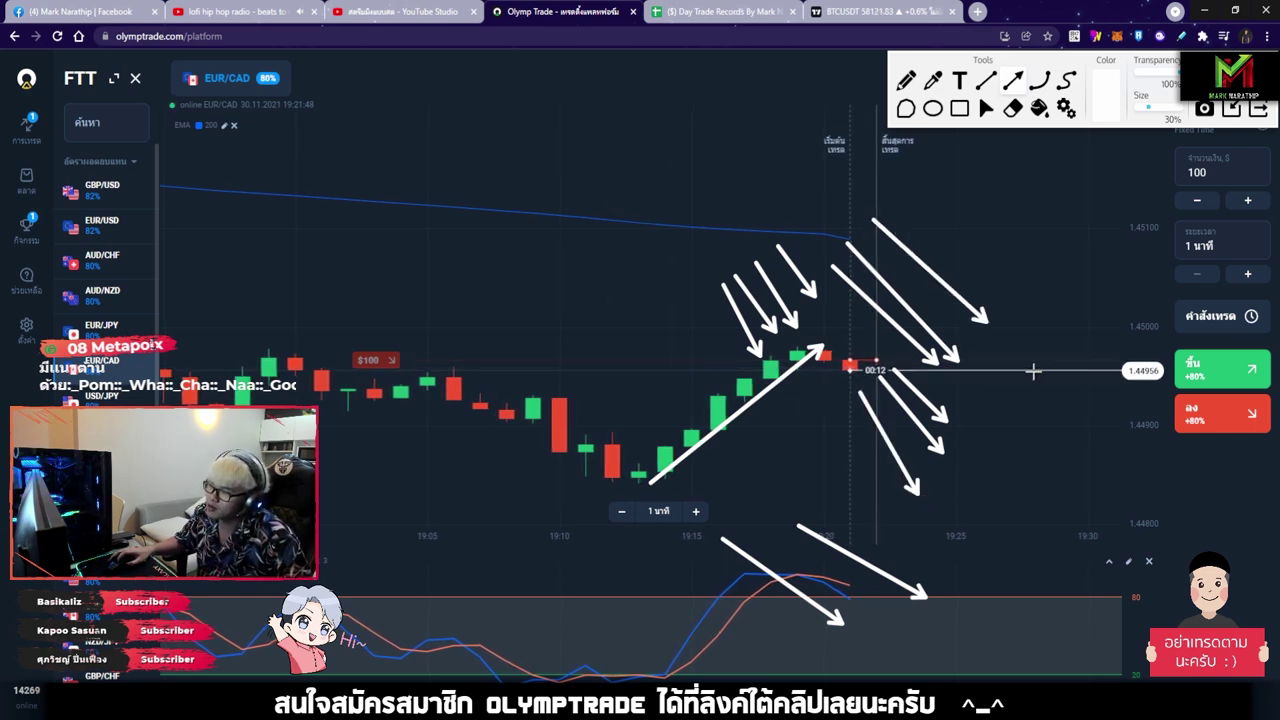
key("Escape")
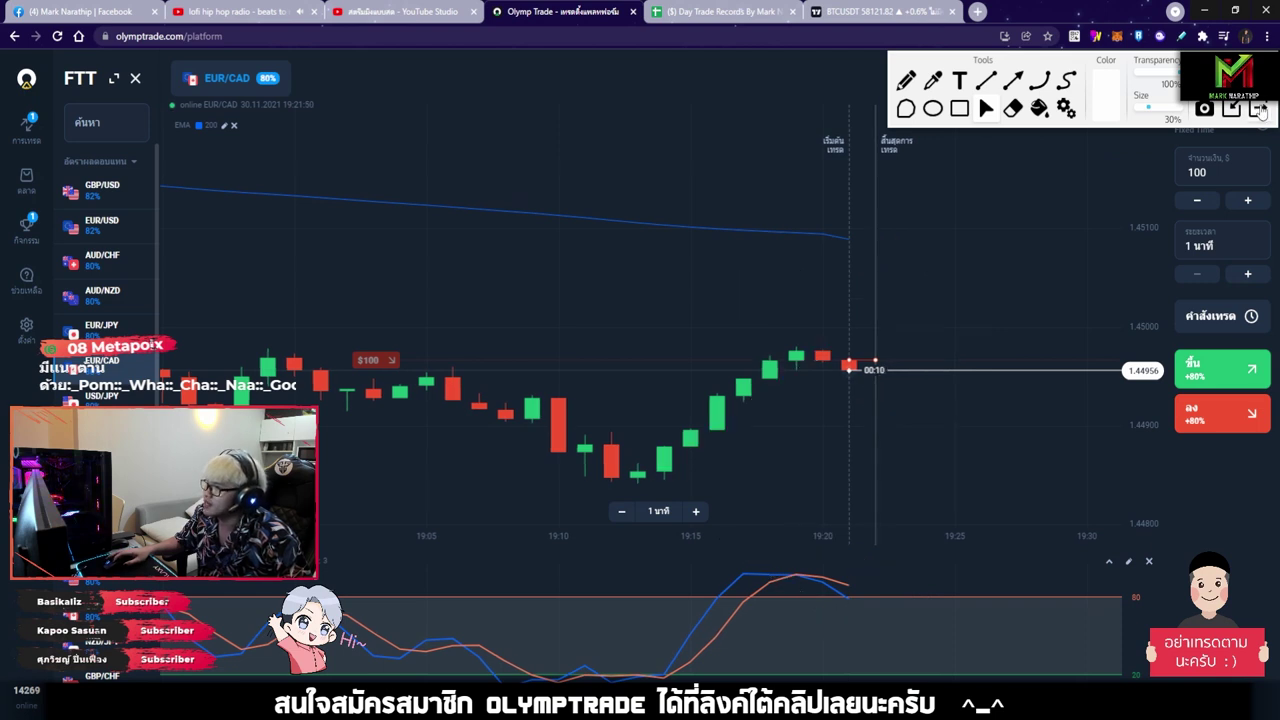
scroll(846, 429, "up", 3)
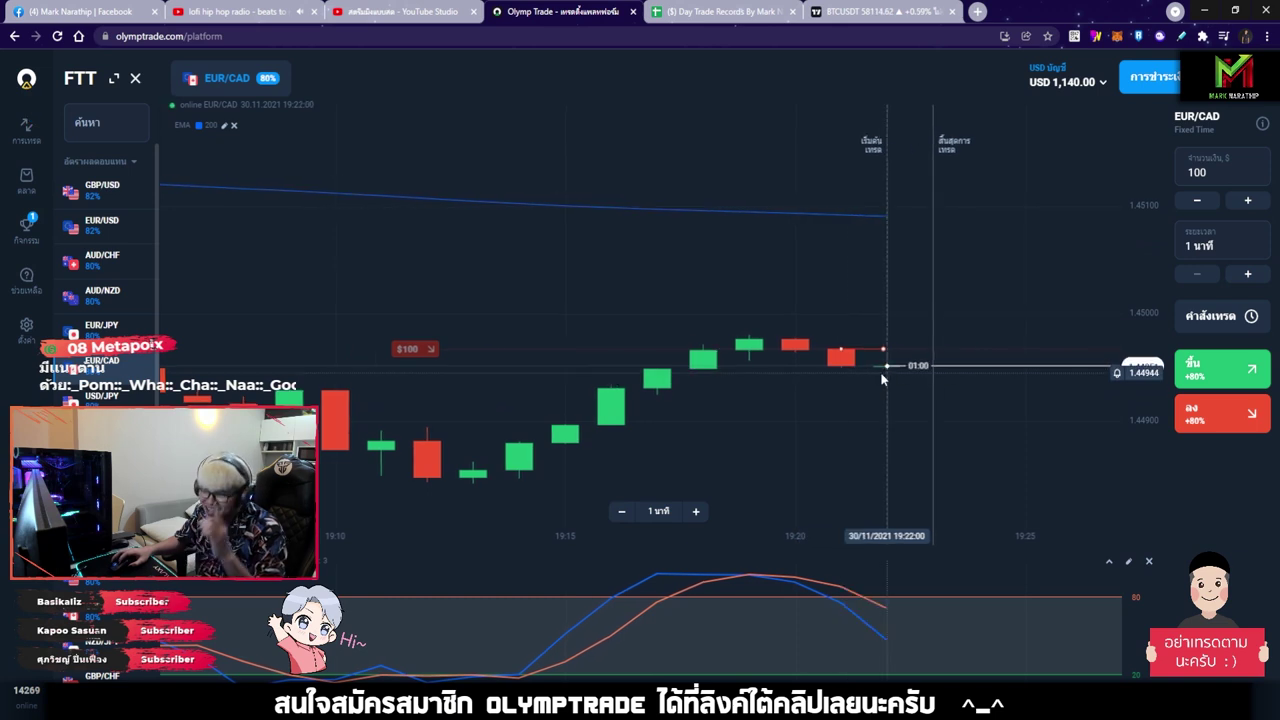
- Switch to the Day Trade Records sheet and log trade 7 as ชนะ with a profit of 80%
left_click(720, 16)
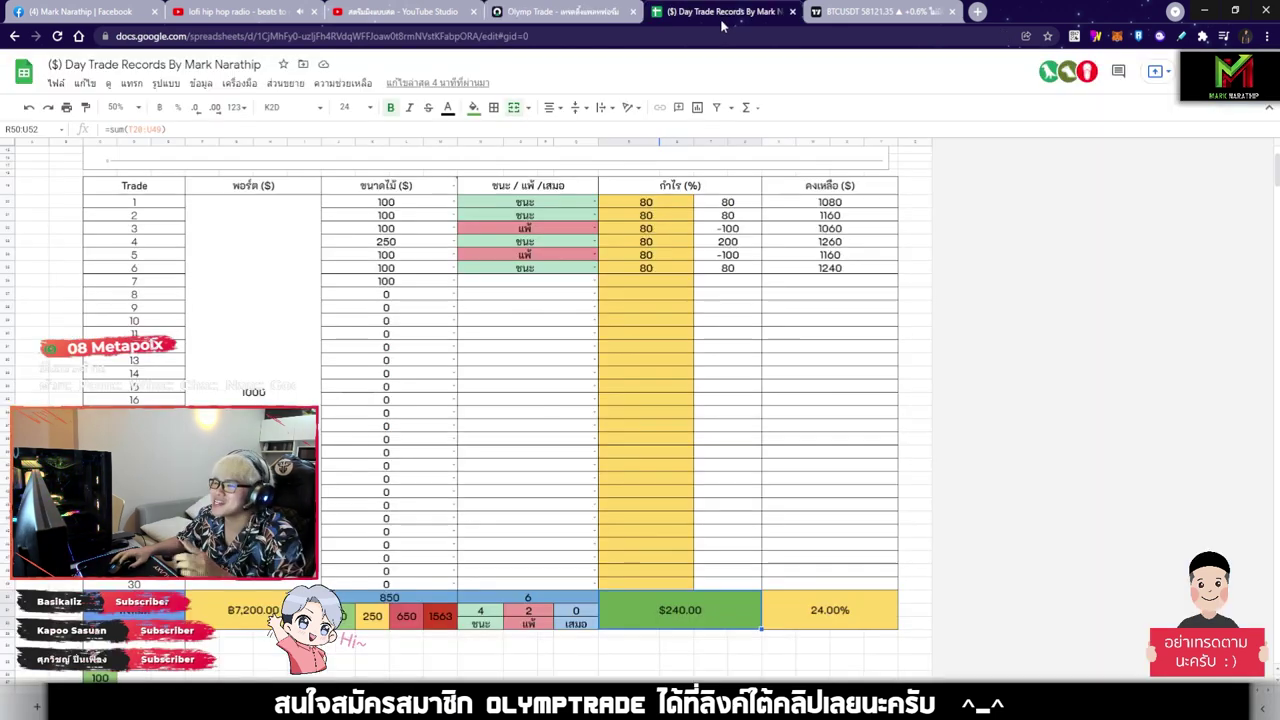
double_click(537, 281)
left_click(486, 297)
left_click(659, 287)
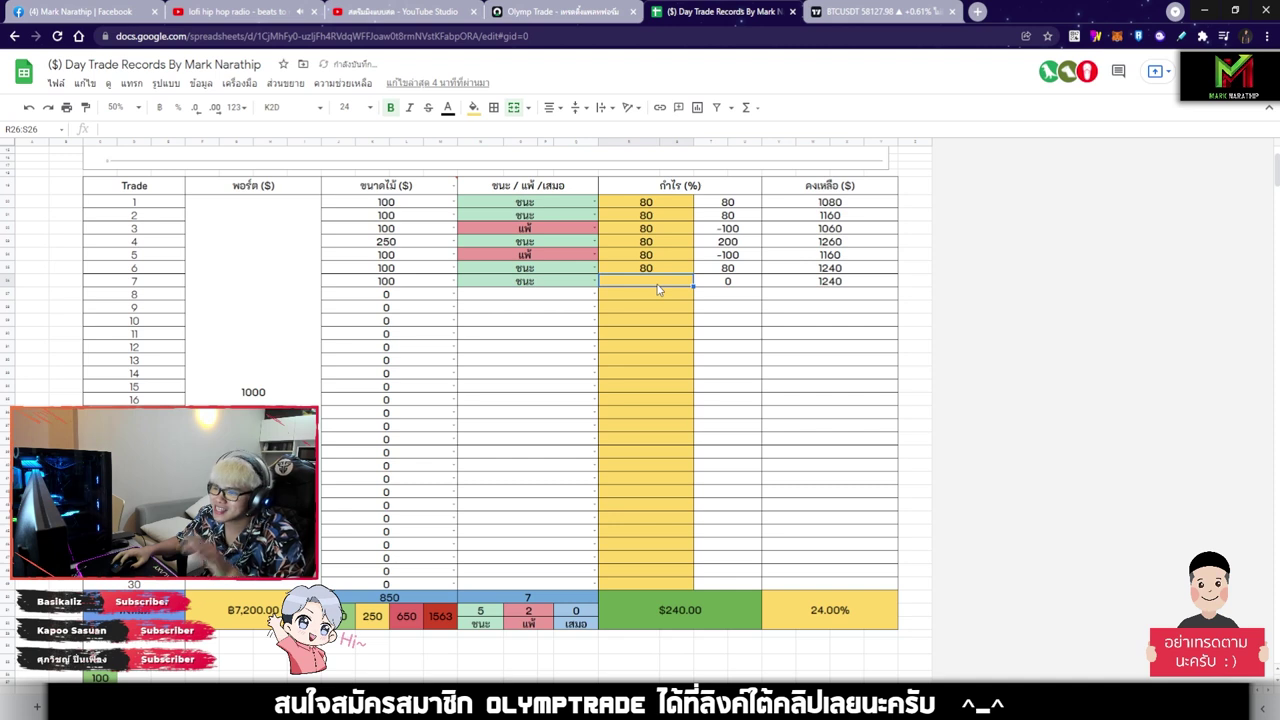
type("80")
key("Return")
- Set the size of trade 8 to 100 in the Day Trade Records sheet
left_click(417, 297)
type("100")
key("Return")
left_click(580, 313)
scroll(756, 455, "up", 1)
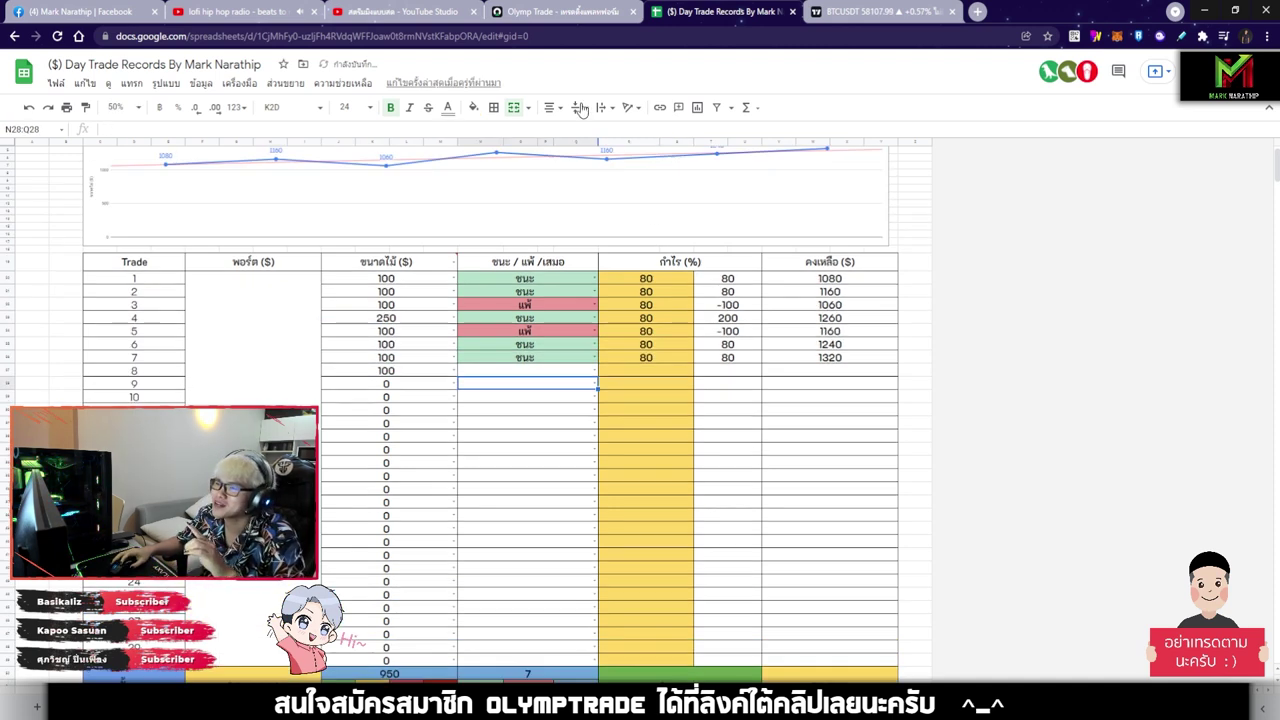
- Check the account in Olymp Trade, and review the total profit and the balance chart in the Day Trade Records sheet
left_click(561, 14)
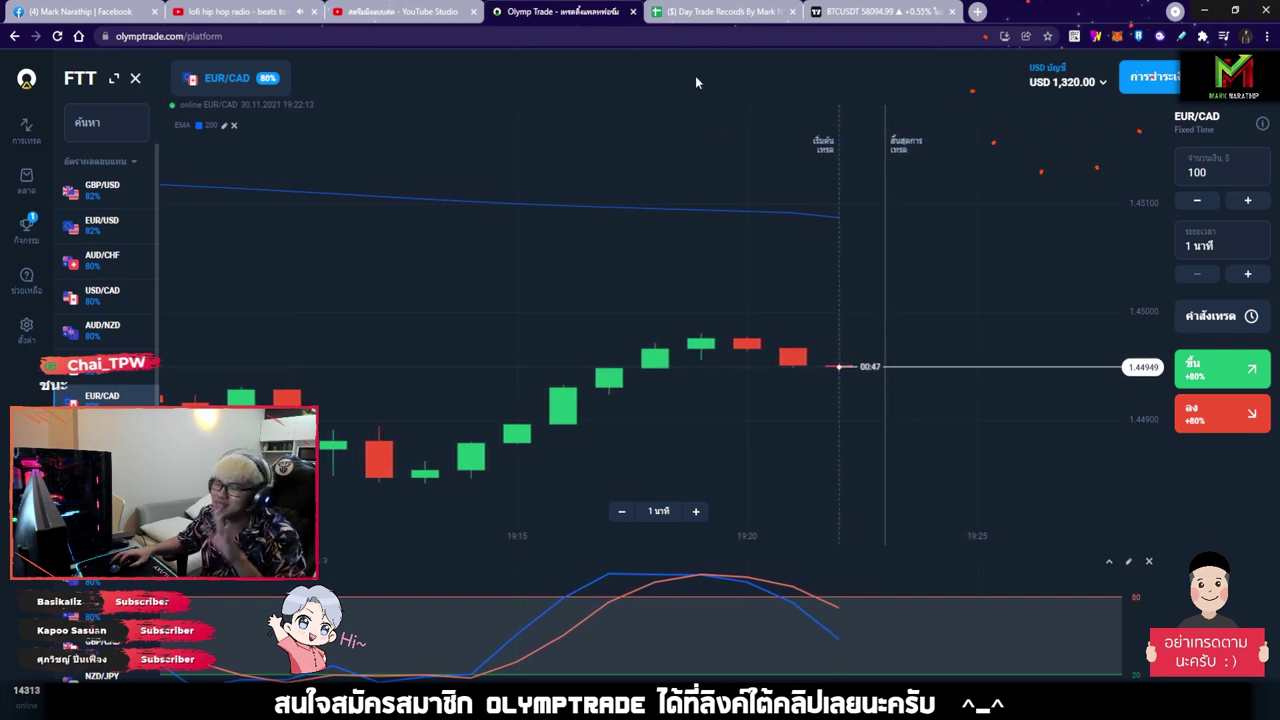
left_click(720, 12)
scroll(744, 425, "down", 3)
scroll(744, 425, "down", 3)
left_click(714, 369)
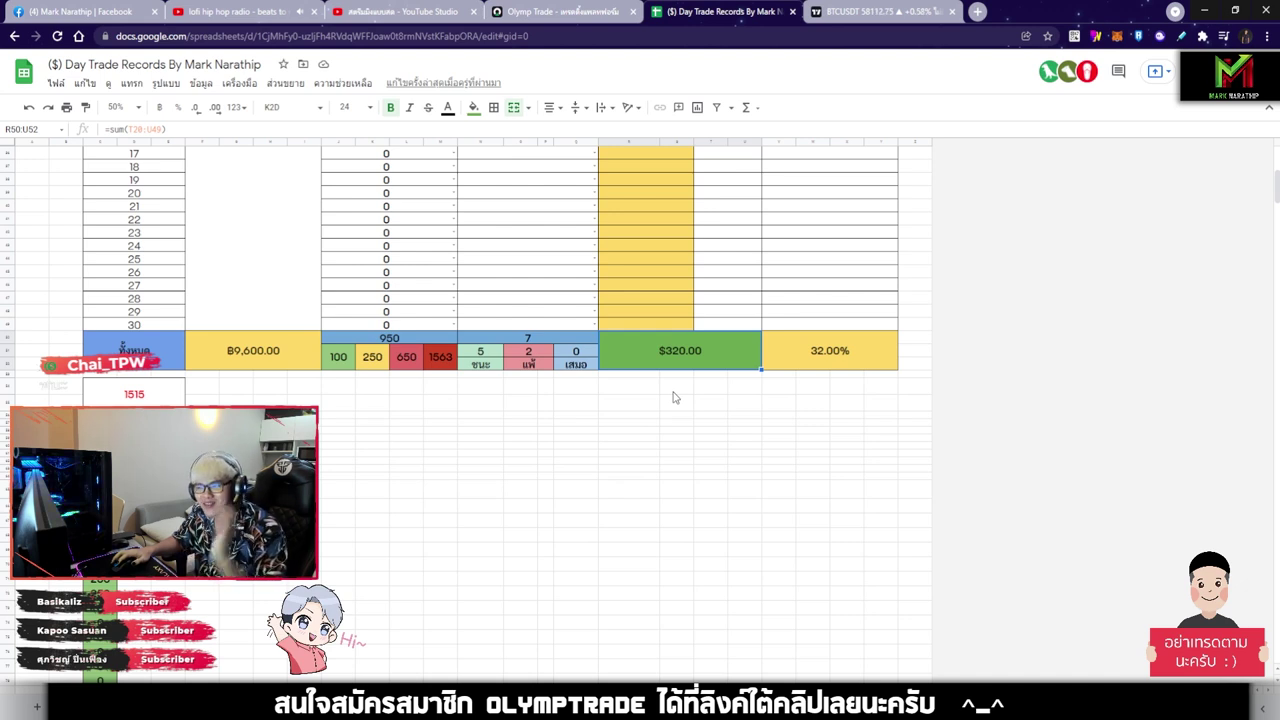
scroll(673, 397, "up", 5)
scroll(545, 317, "up", 3)
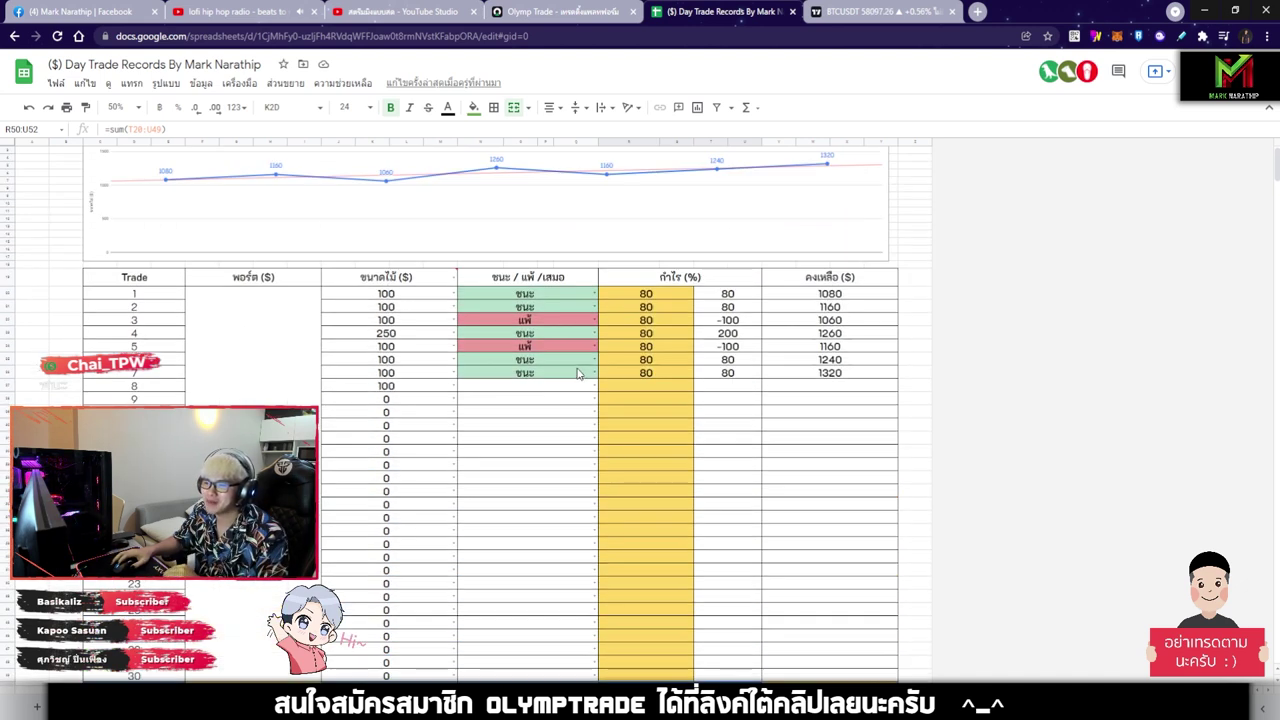
scroll(642, 440, "up", 1)
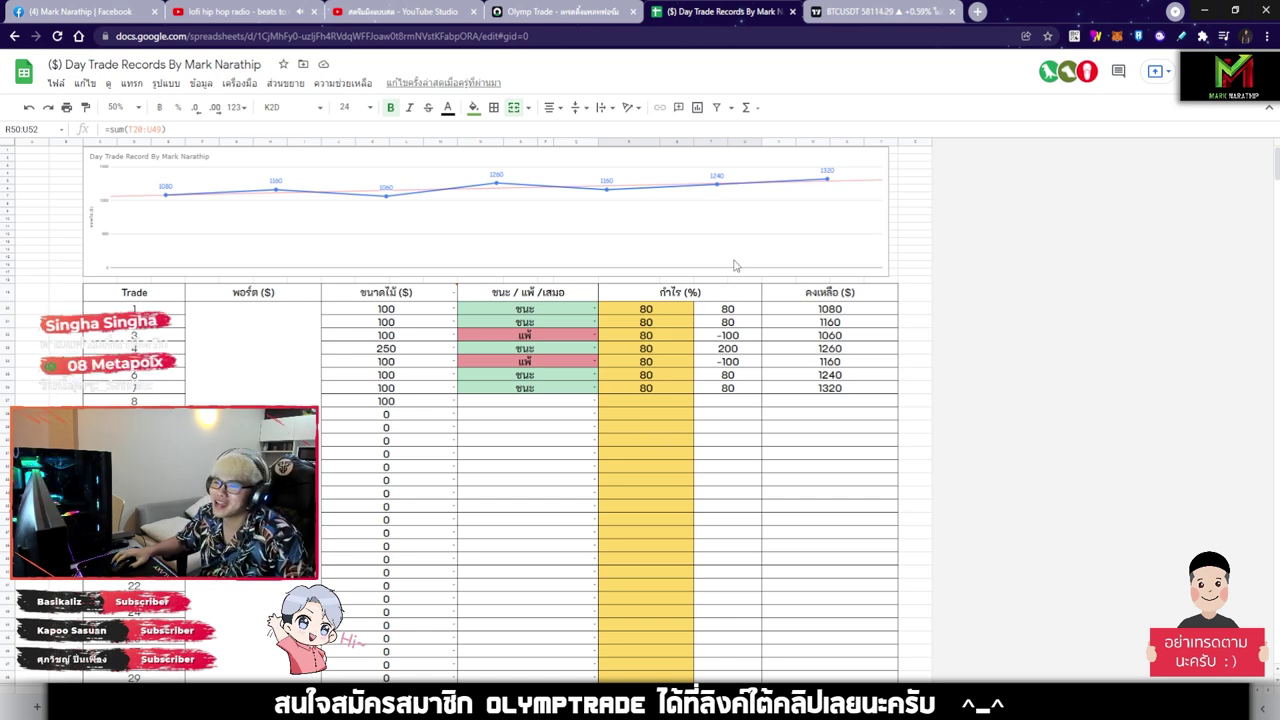
- Switch to Olymp Trade and examine the EUR/CAD trend, followed by the CAD/JPY trend, latest candles and oscillator
left_click(586, 20)
scroll(849, 365, "down", 3)
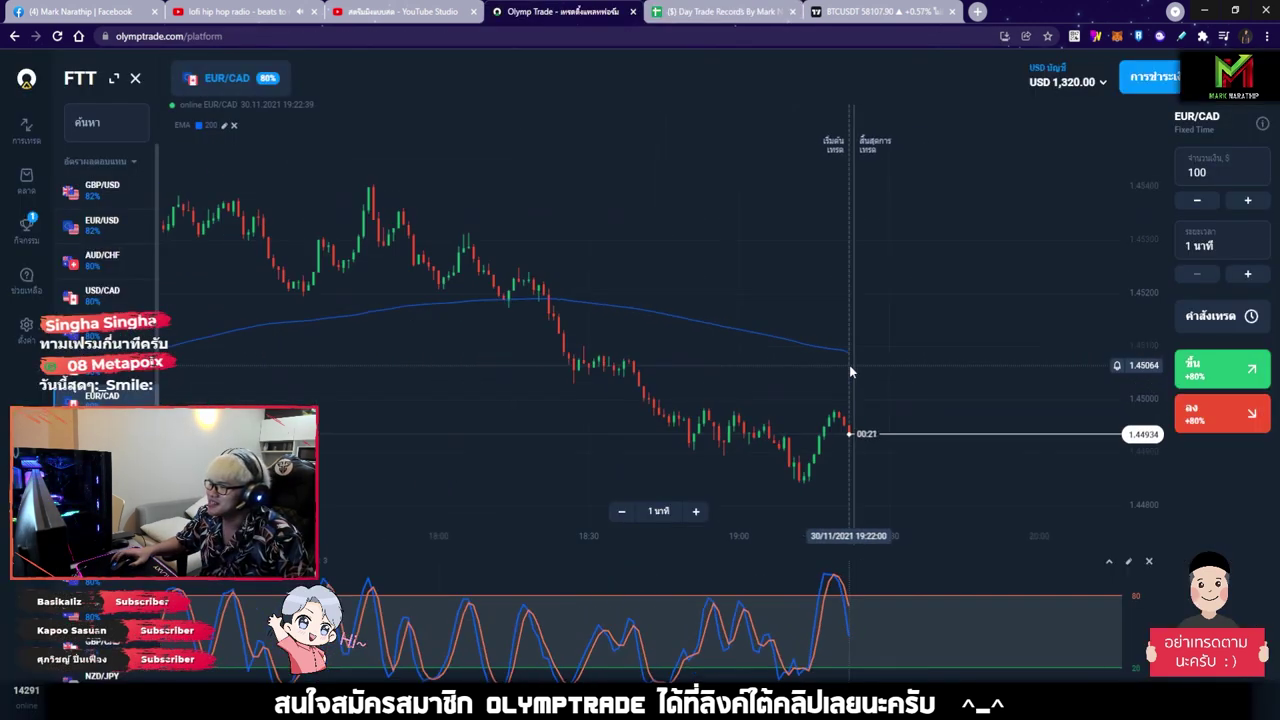
scroll(849, 365, "down", 3)
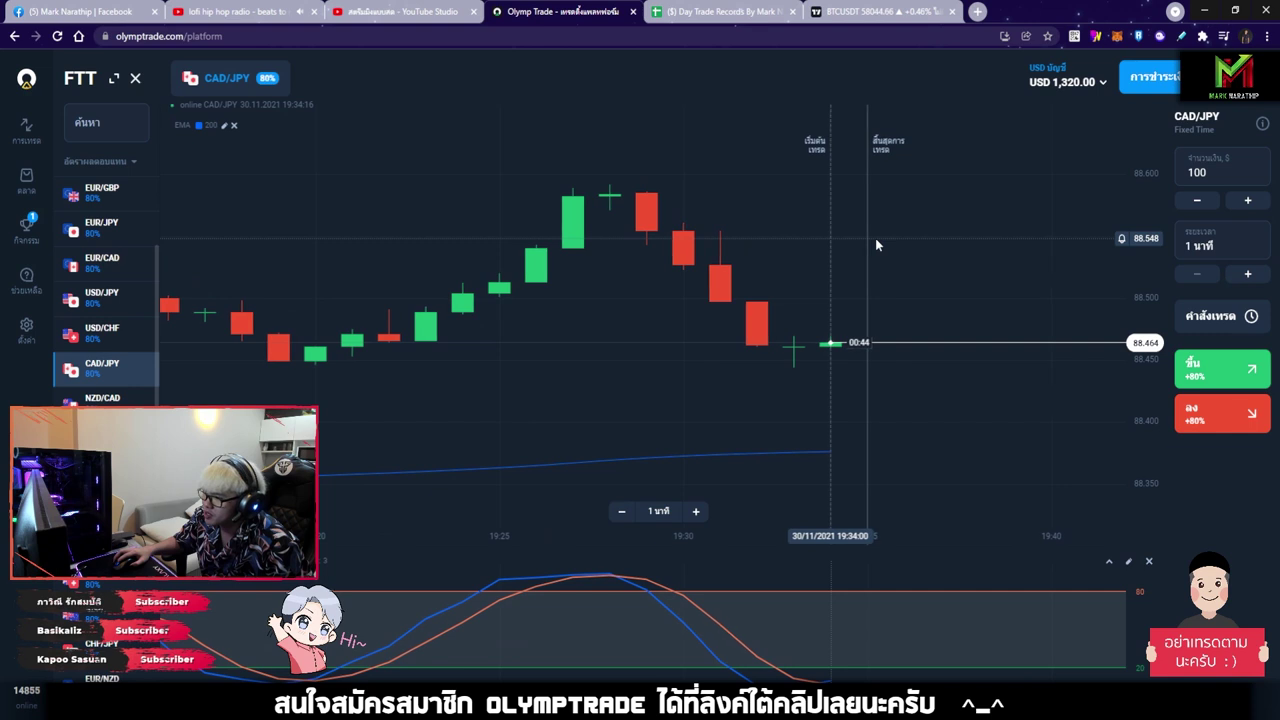
scroll(875, 244, "down", 2)
scroll(875, 244, "down", 2)
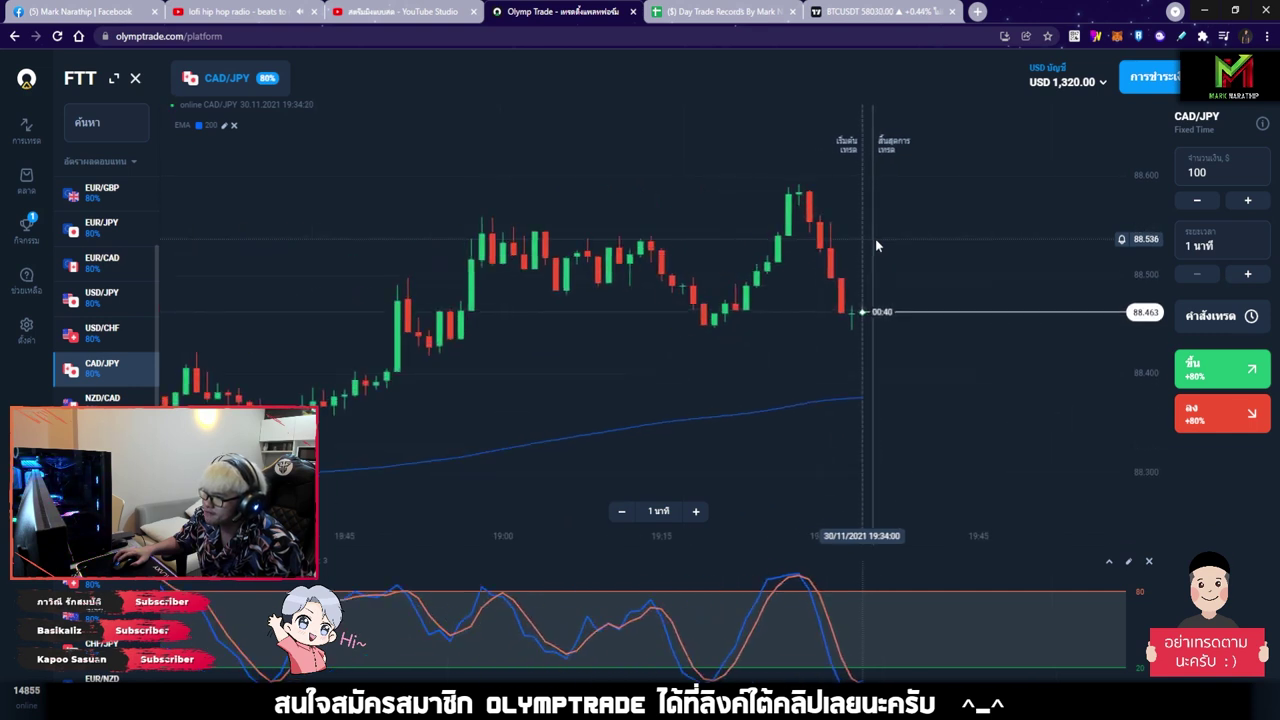
scroll(875, 244, "up", 3)
scroll(875, 244, "up", 2)
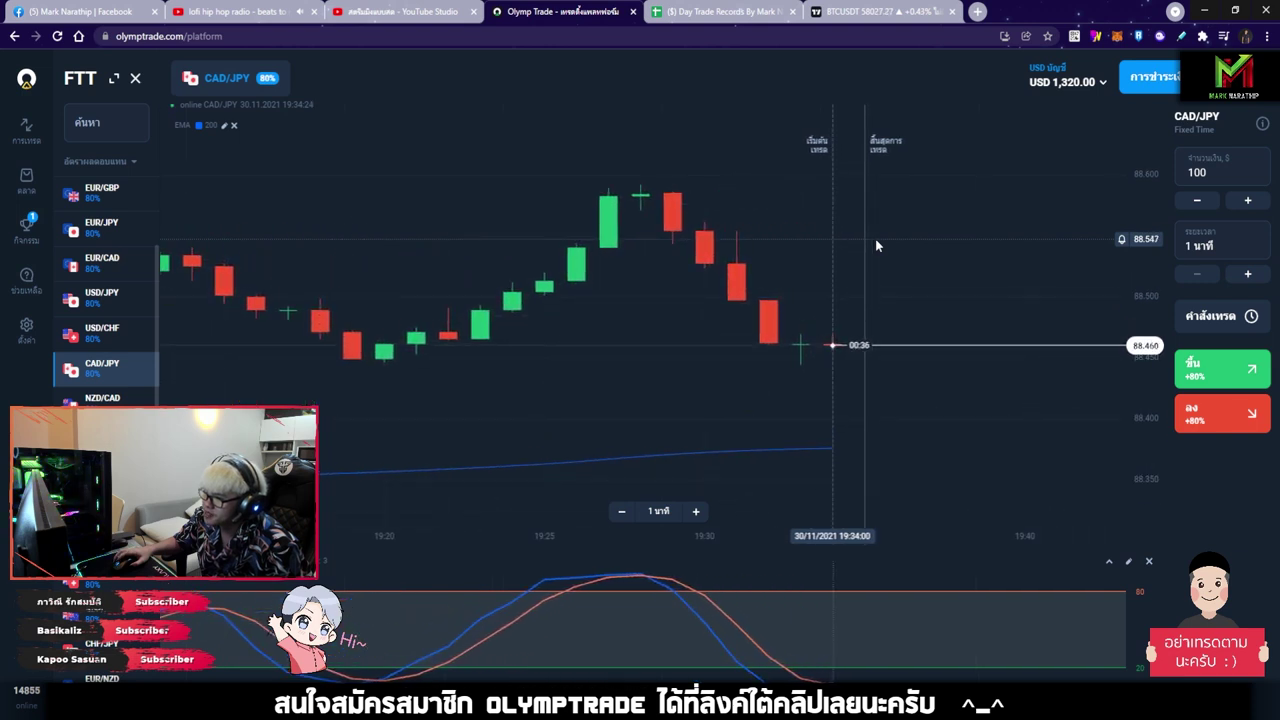
scroll(875, 244, "up", 4)
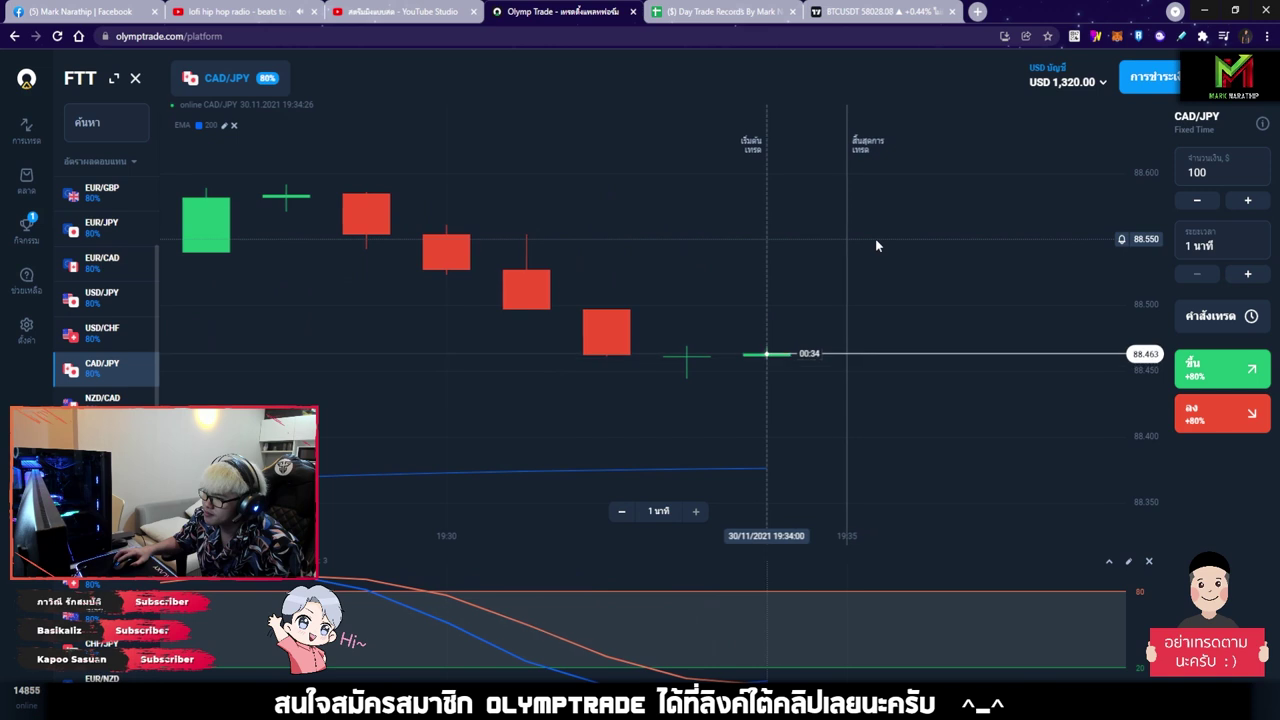
scroll(875, 244, "down", 4)
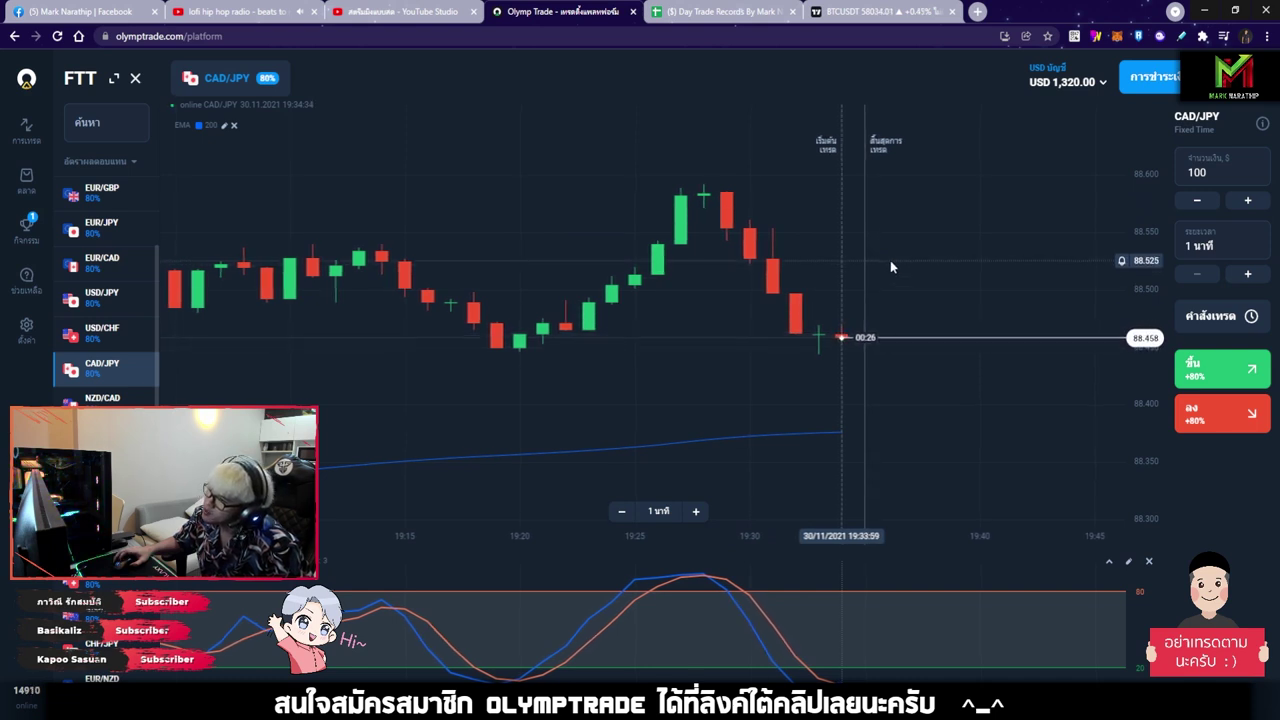
- Set the trade amount to 50 USD and place a 1-minute up trade on CAD/JPY
double_click(1235, 174)
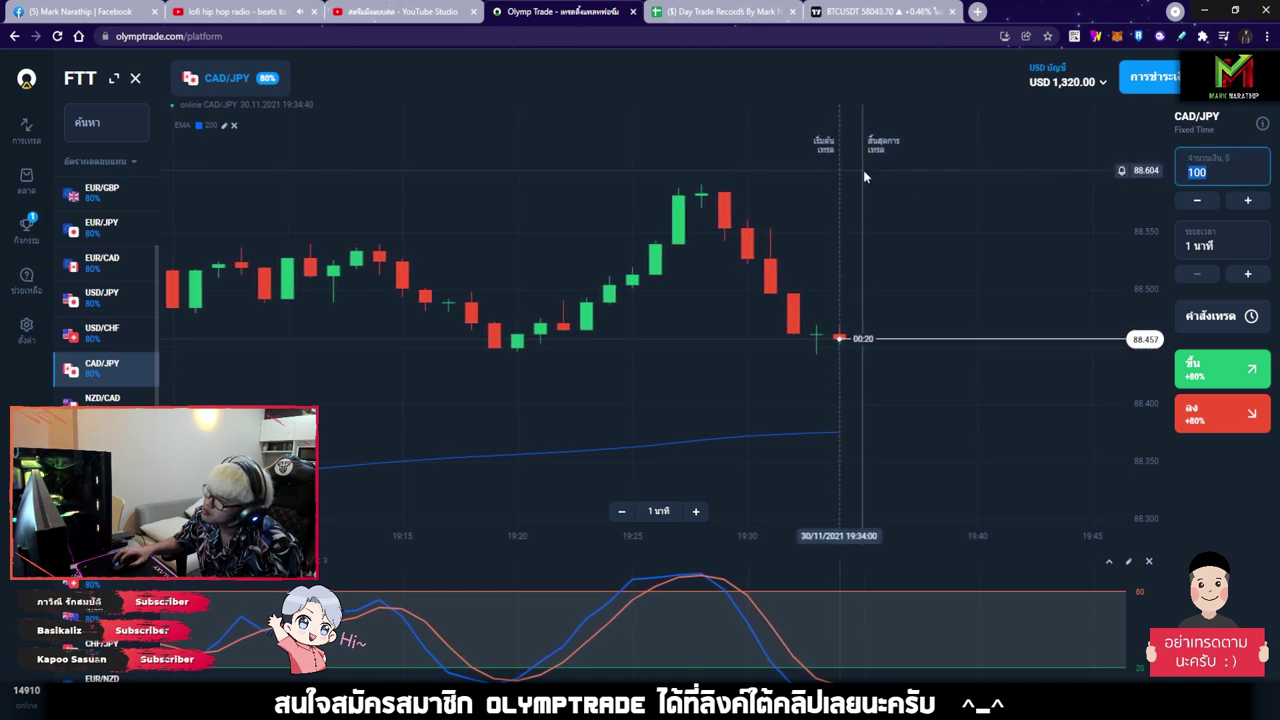
type("50")
left_click(877, 194)
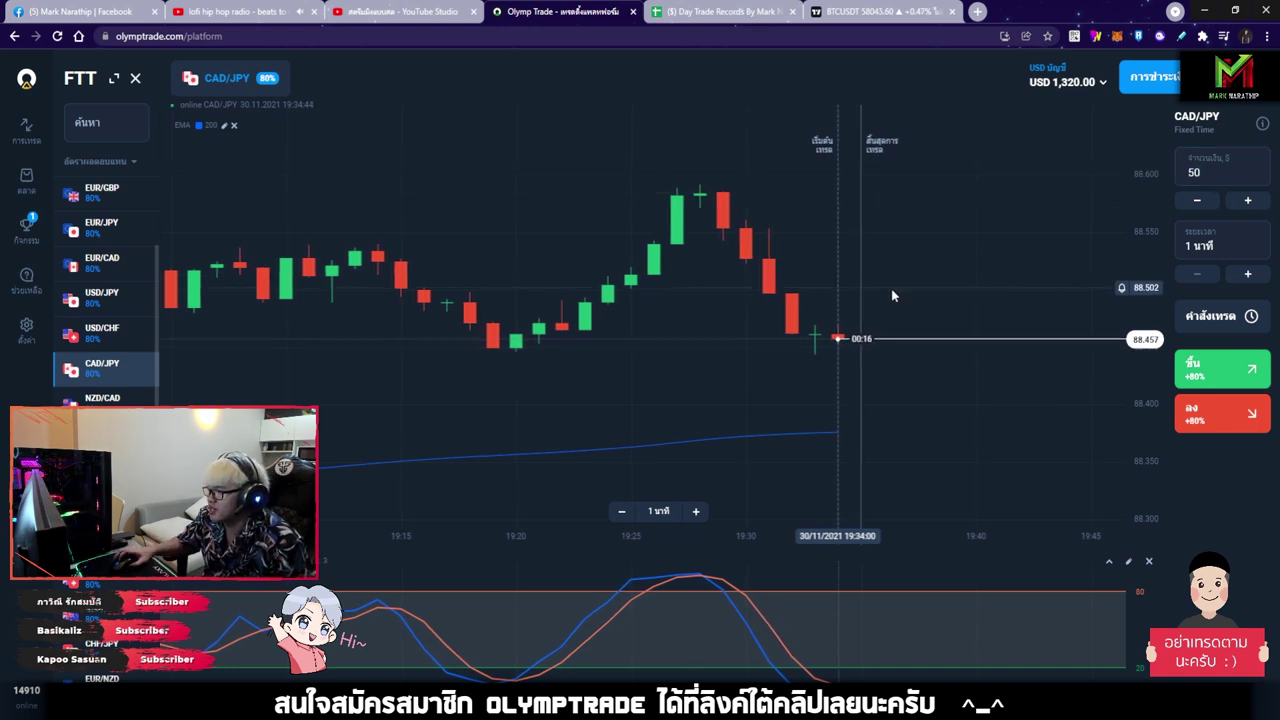
scroll(840, 345, "up", 3)
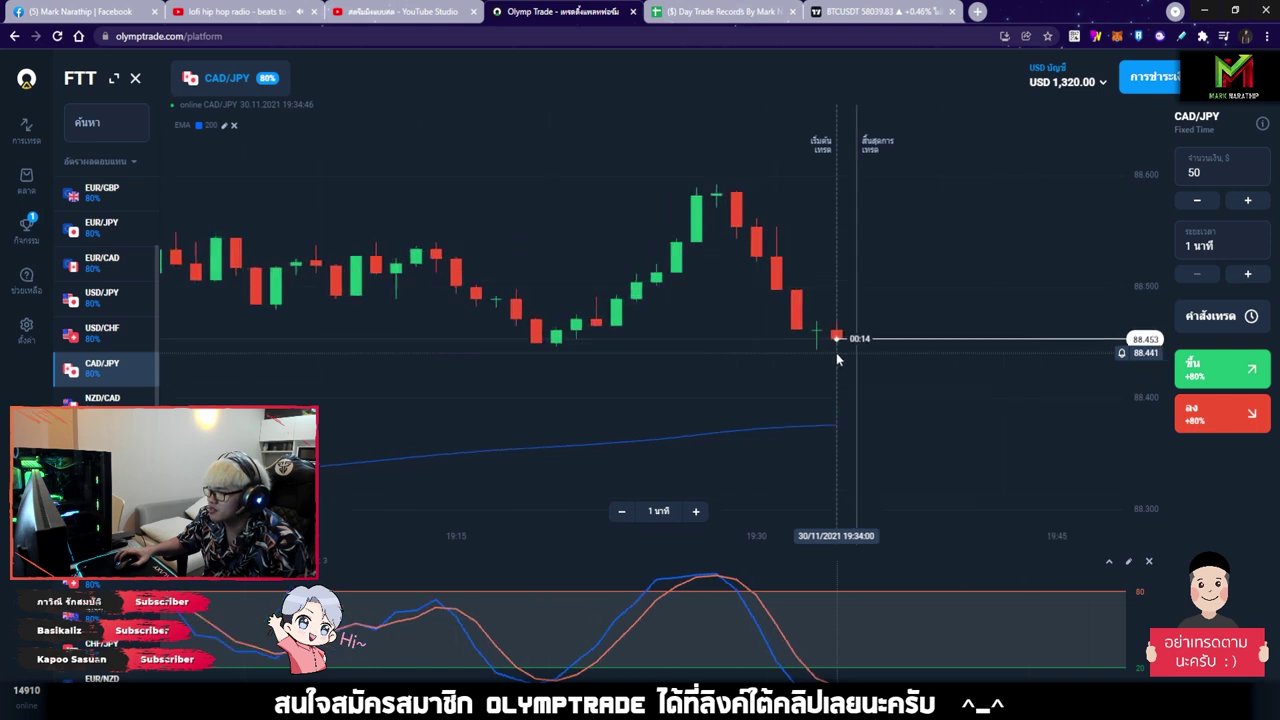
scroll(840, 352, "up", 2)
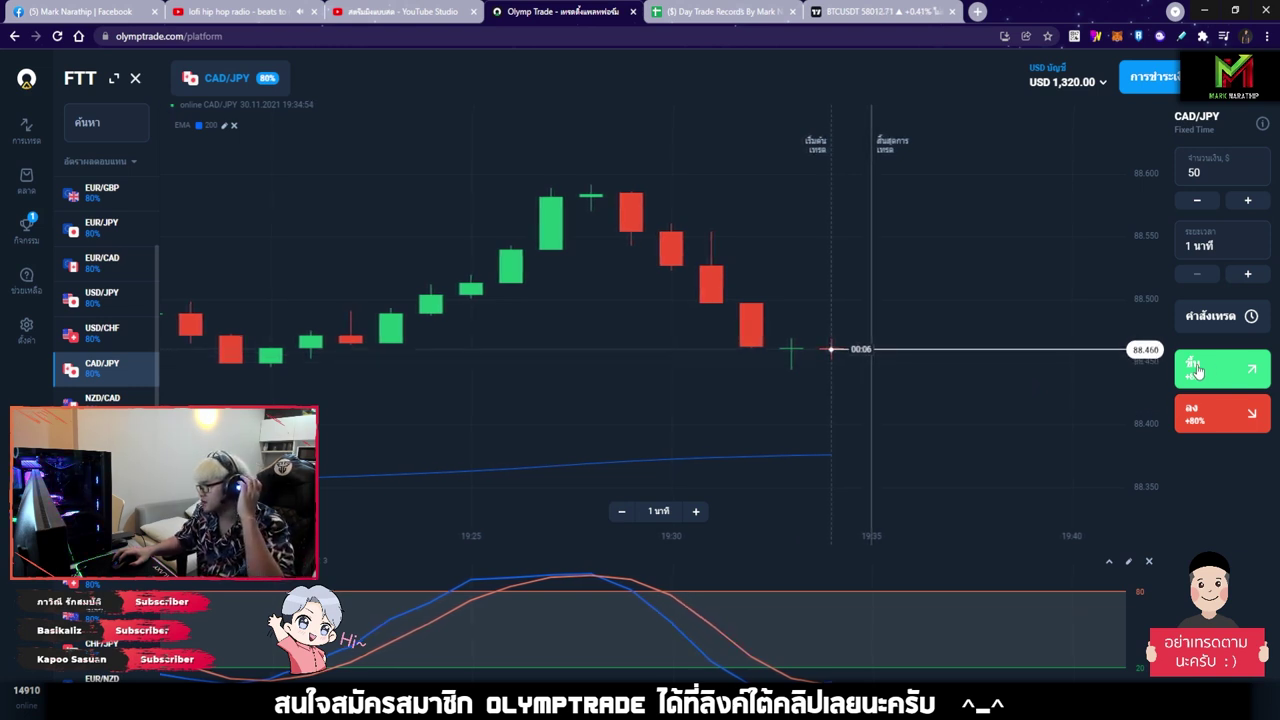
scroll(985, 332, "up", 3)
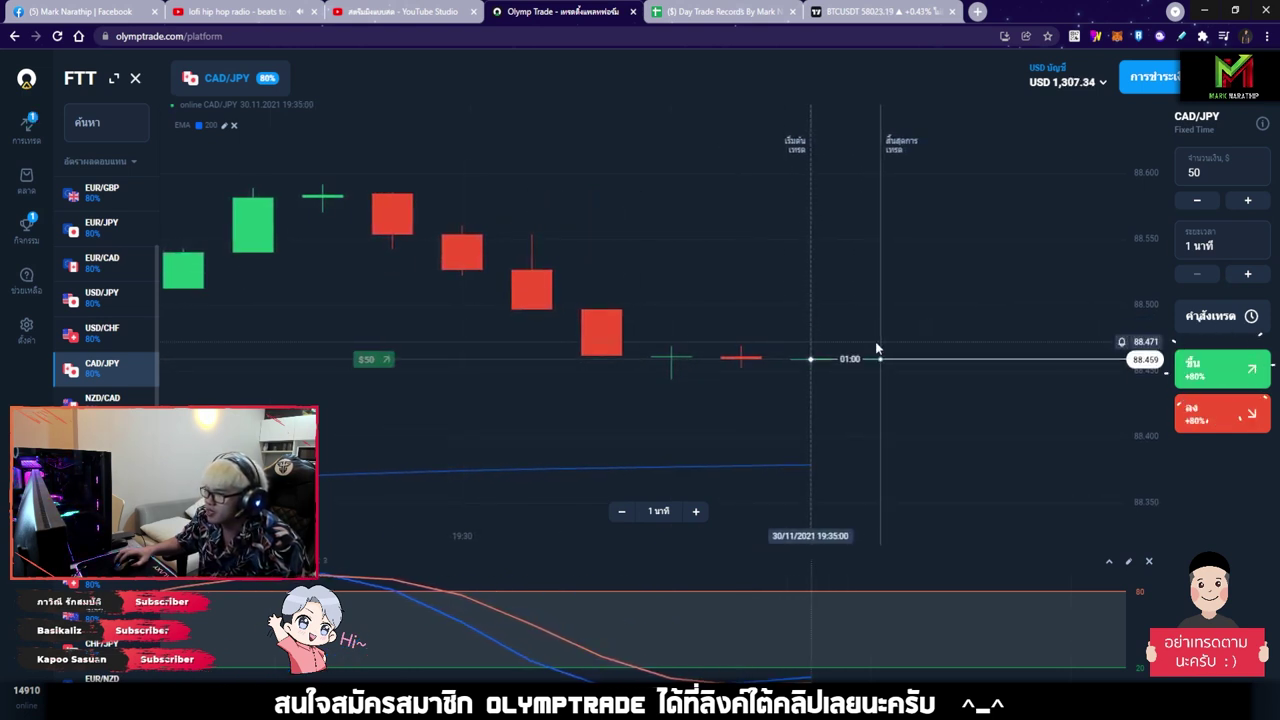
- Draw a long upward arrow across the CAD/JPY chart from the low after 16:00 to just beyond the current price
scroll(876, 348, "down", 2)
scroll(906, 299, "down", 1)
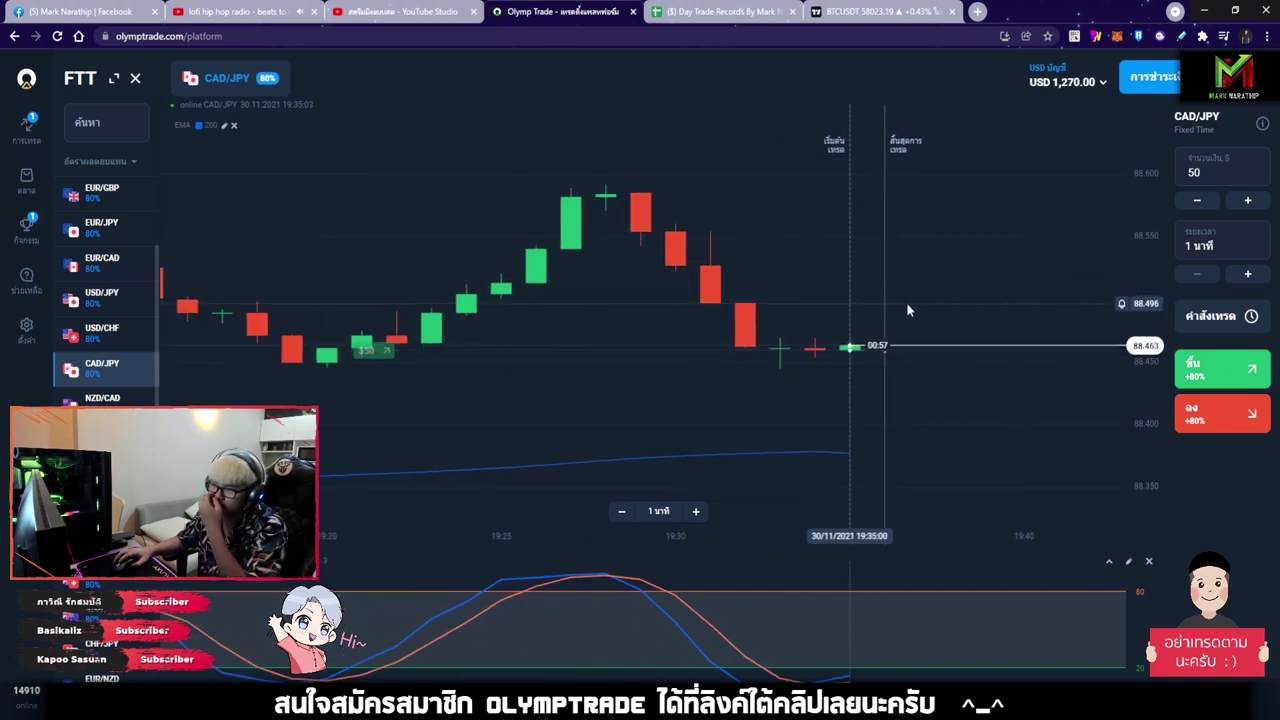
scroll(908, 300, "down", 10)
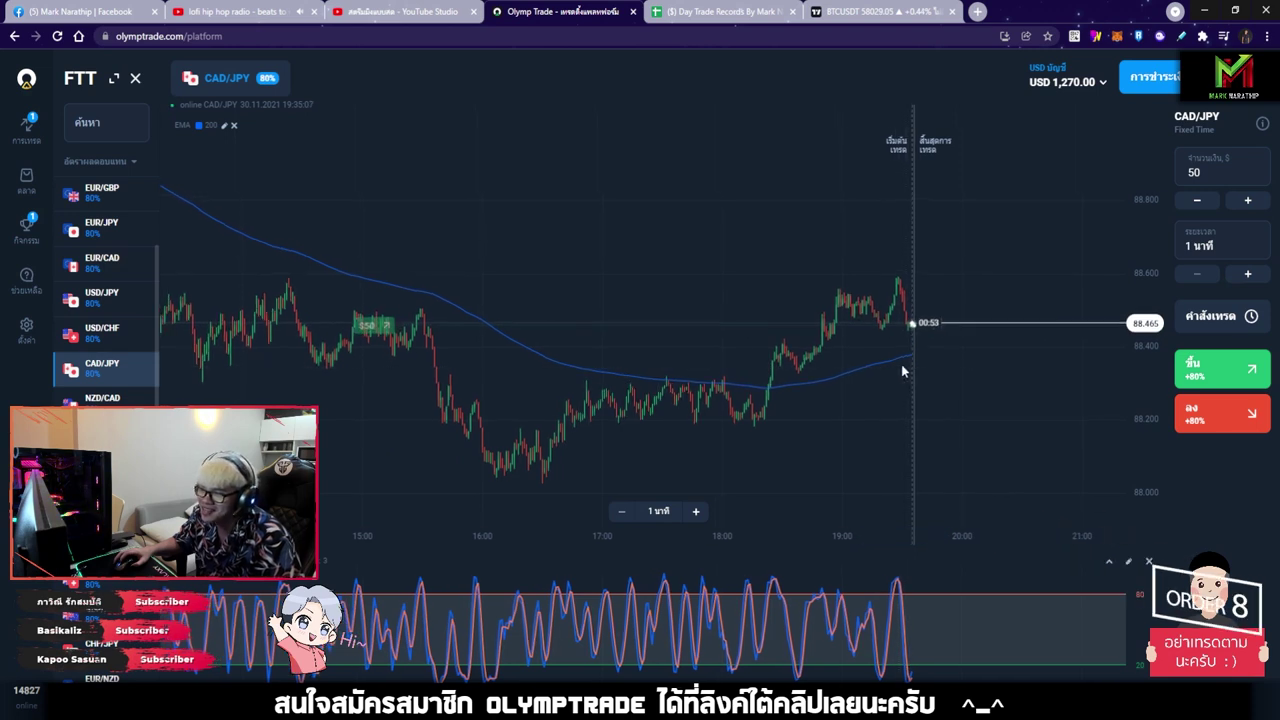
scroll(855, 410, "up", 3)
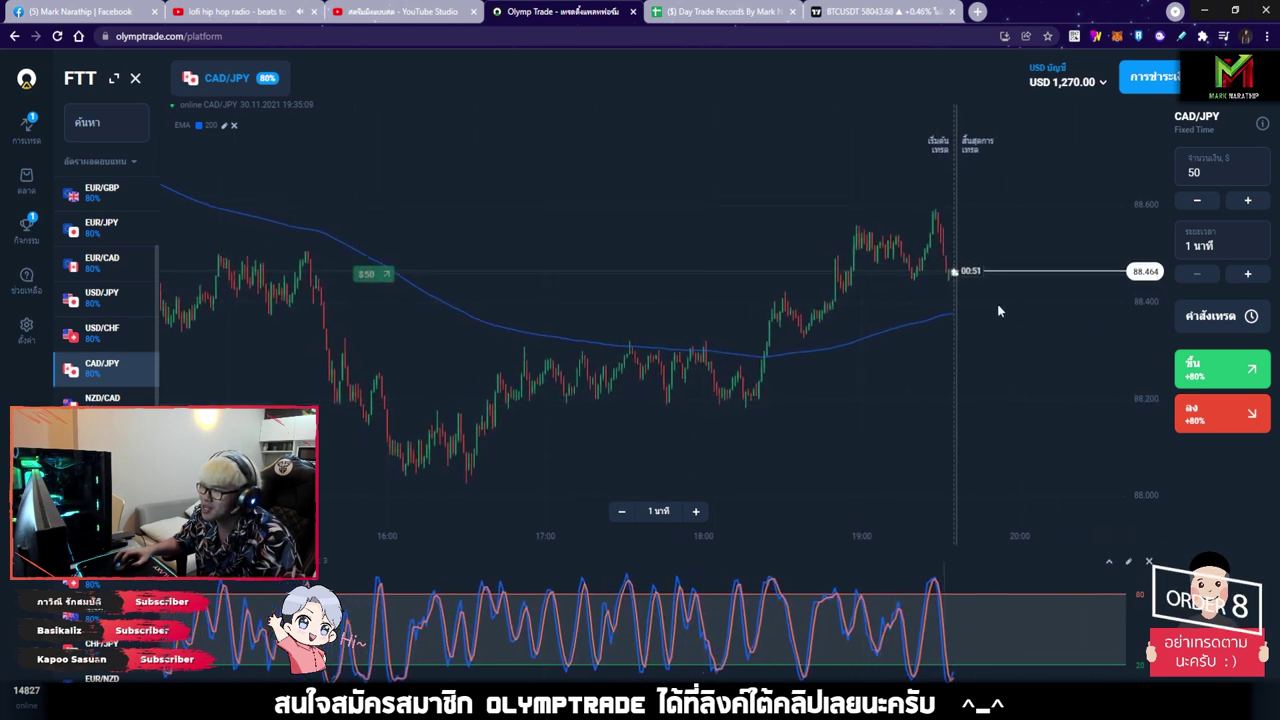
left_click(1098, 36)
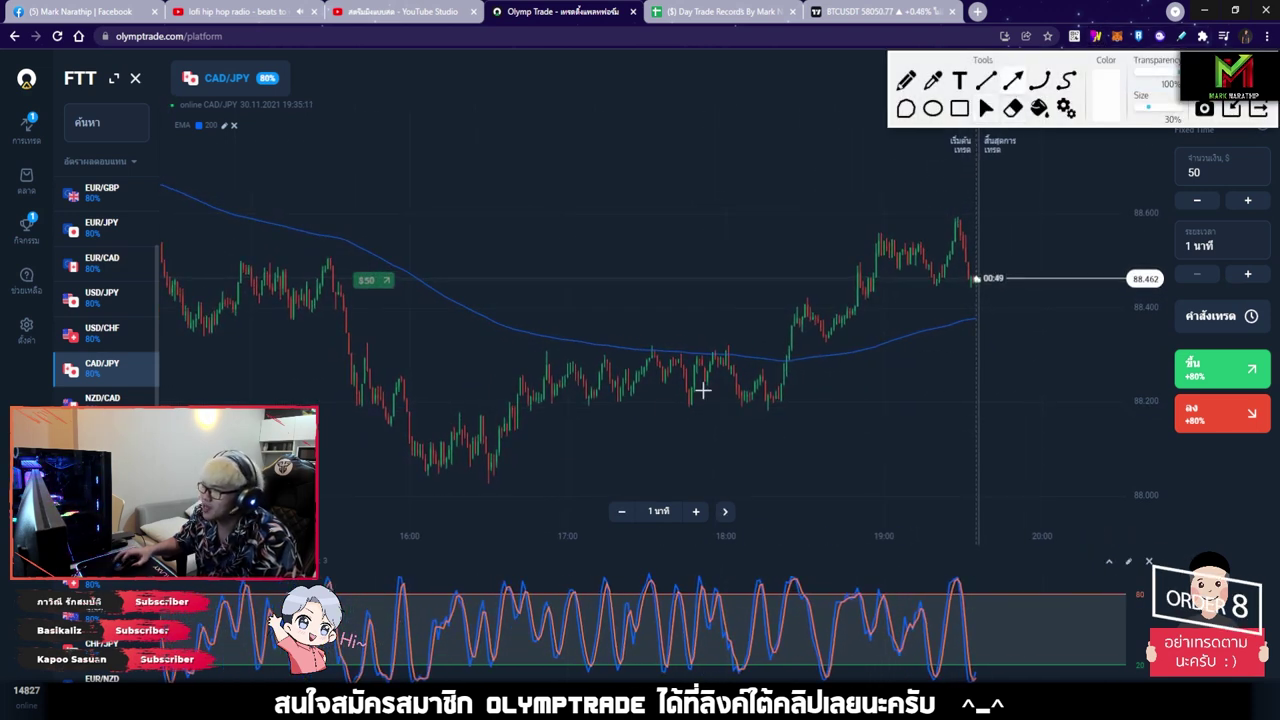
left_click_drag(470, 486, 1052, 268)
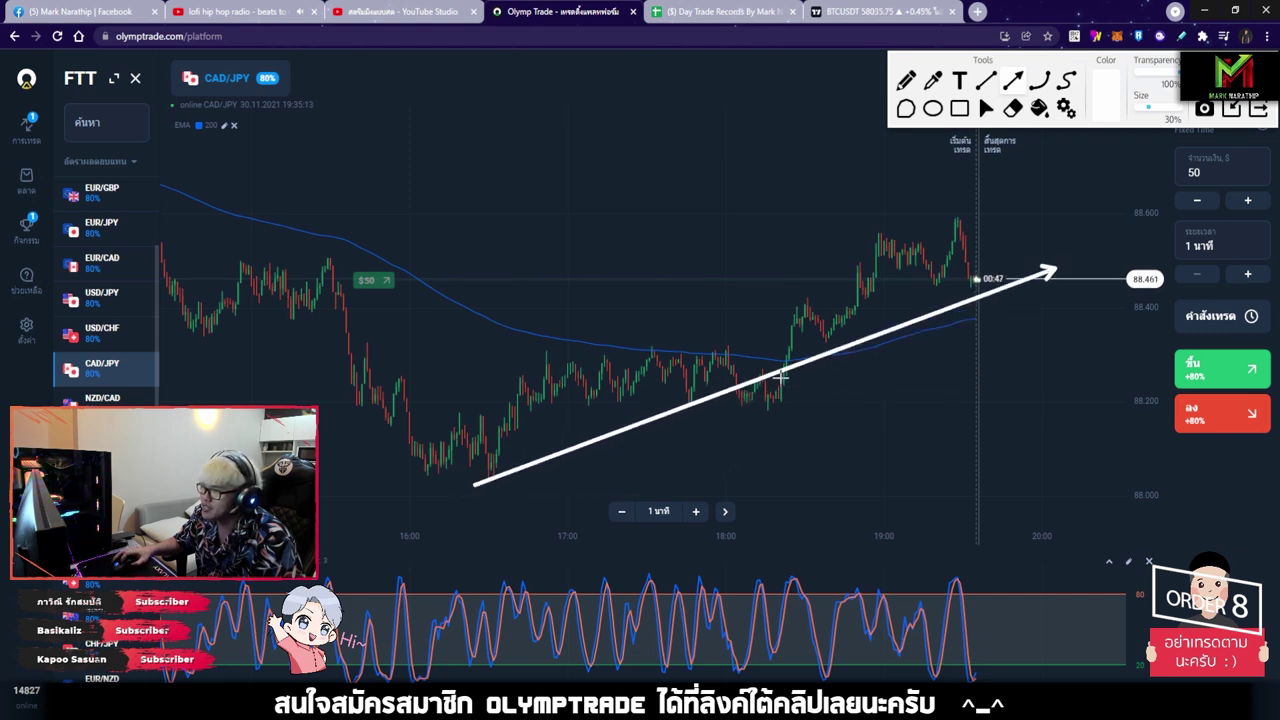
- Replace the long arrow with upward arrows around the current CAD/JPY price and oscillator, plus a downward arrow along the recent red candles
scroll(980, 263, "up", 5)
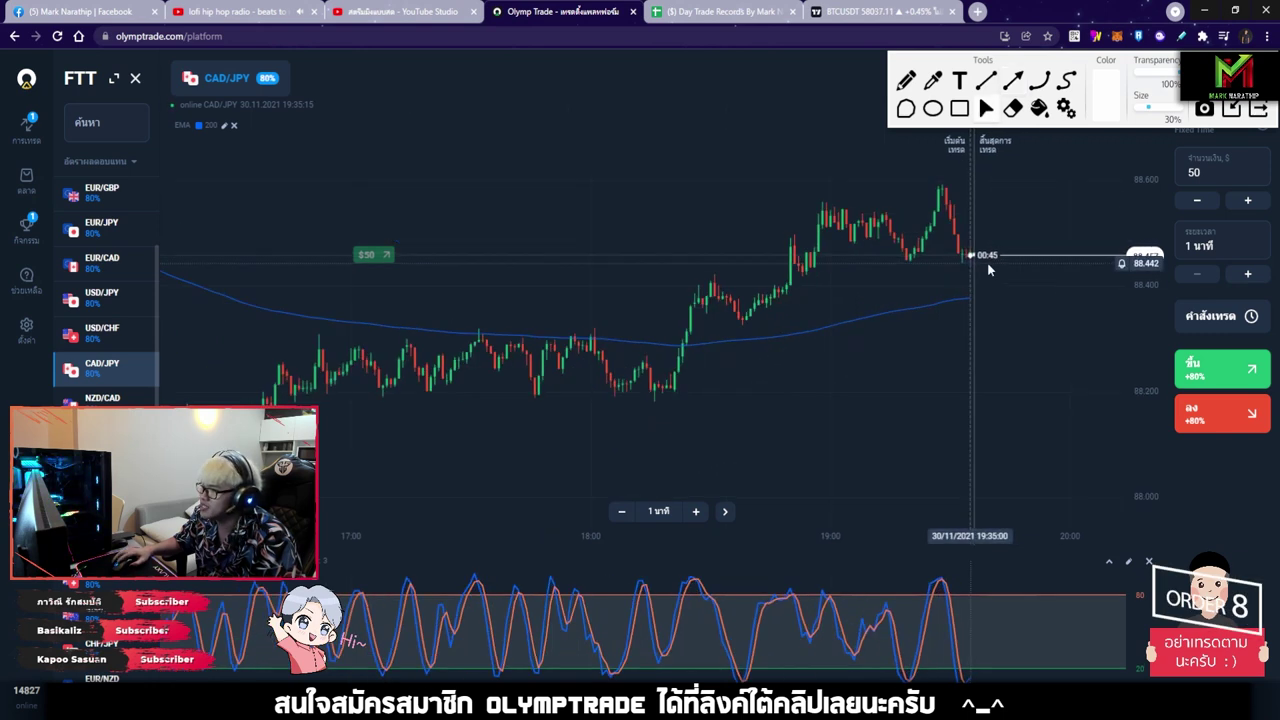
left_click(1013, 80)
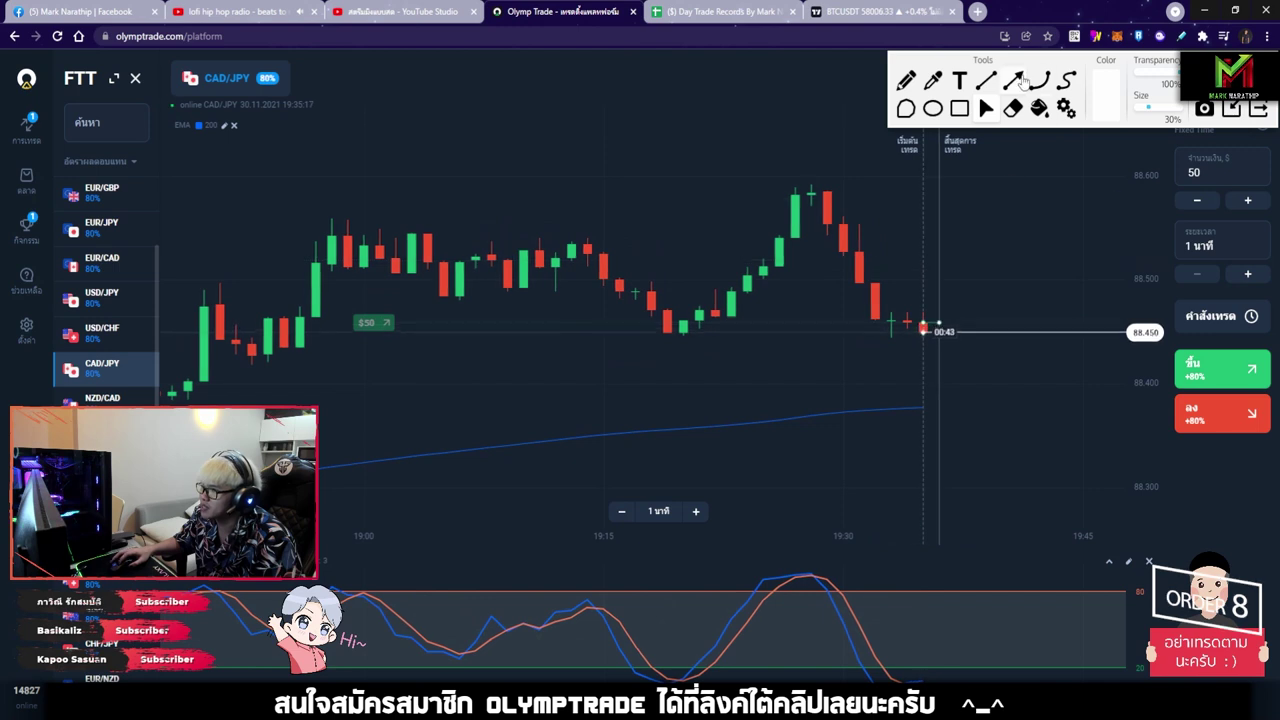
left_click_drag(880, 414, 1055, 285)
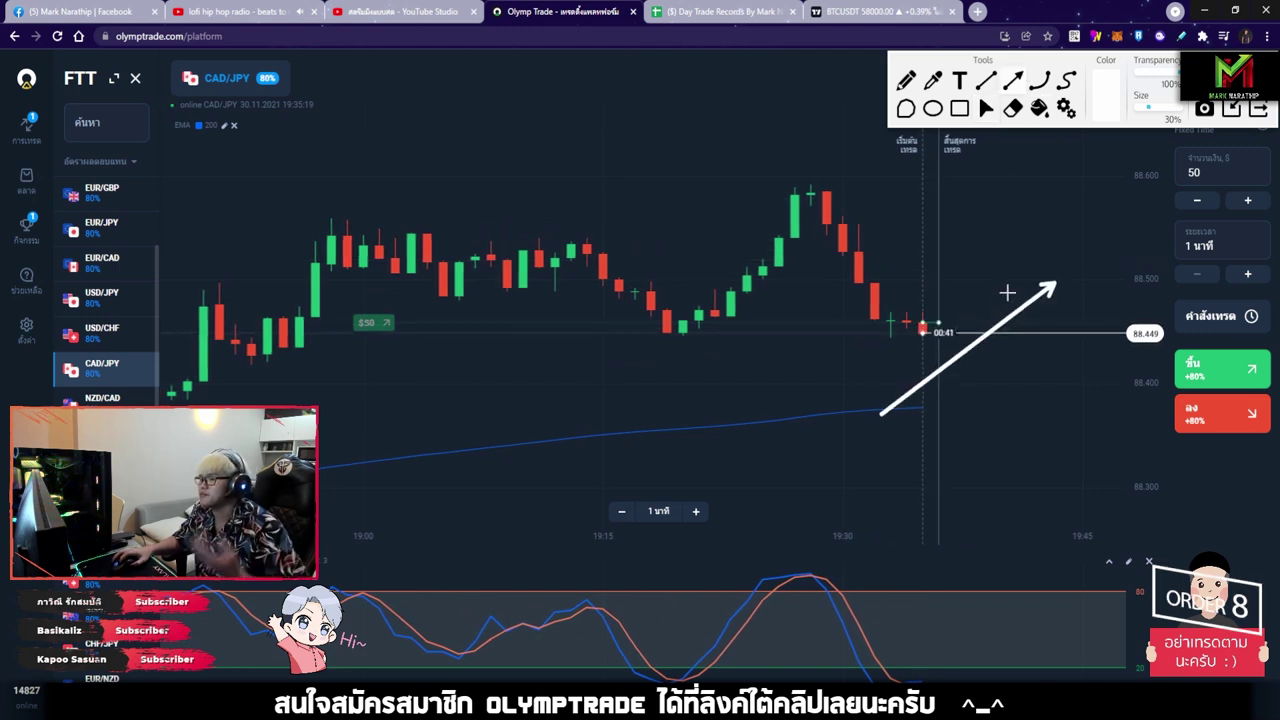
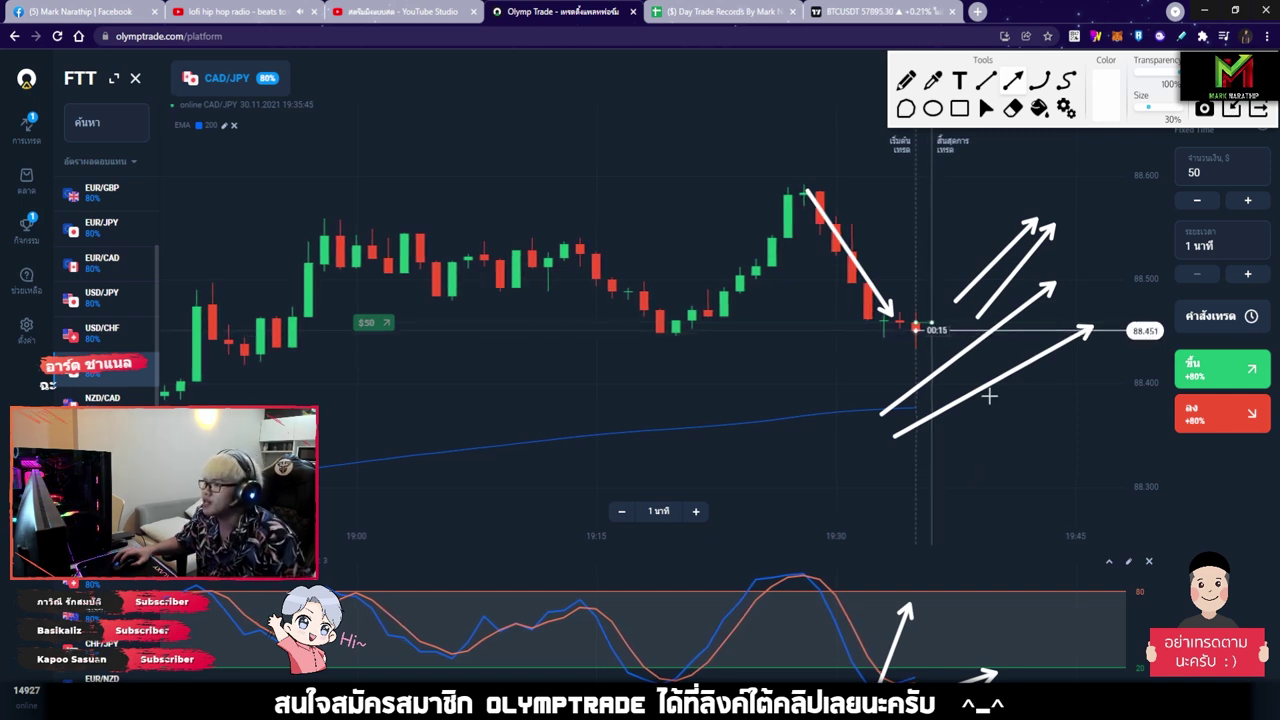
left_click_drag(884, 386, 926, 340)
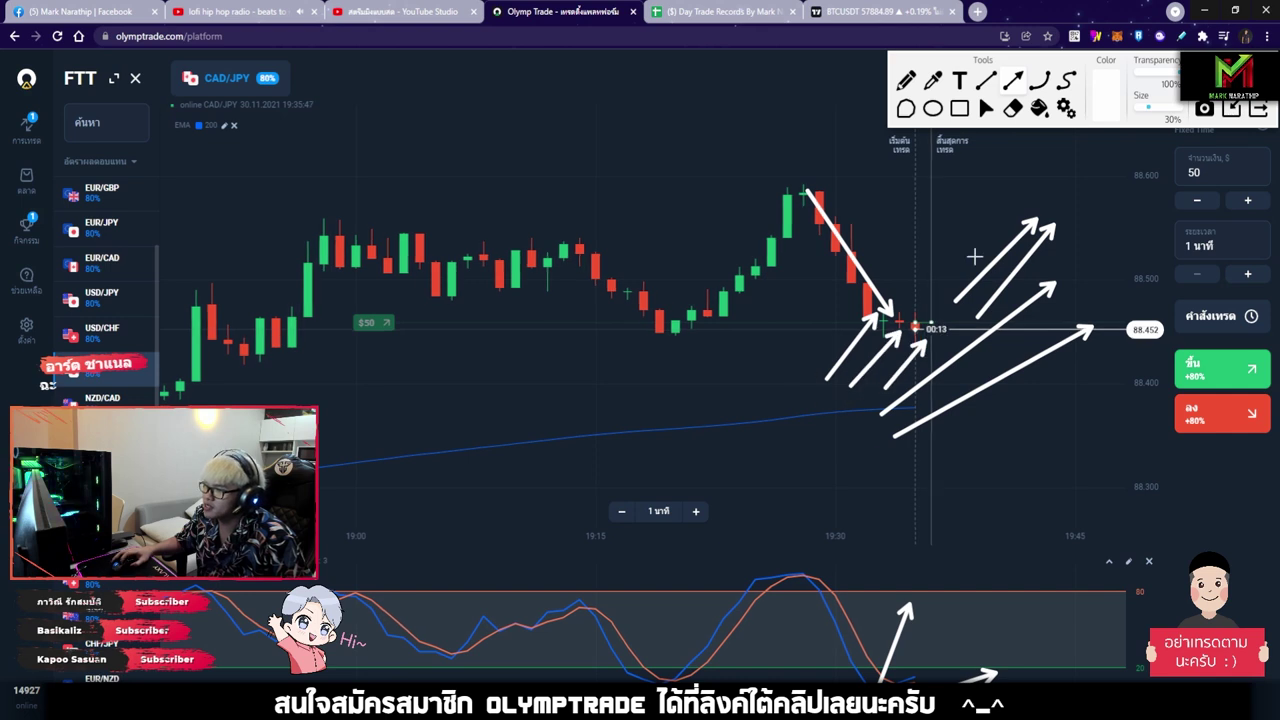
- Clear all annotations from the CAD/JPY chart and check the final candle of the 50 USD trade
left_click(987, 110)
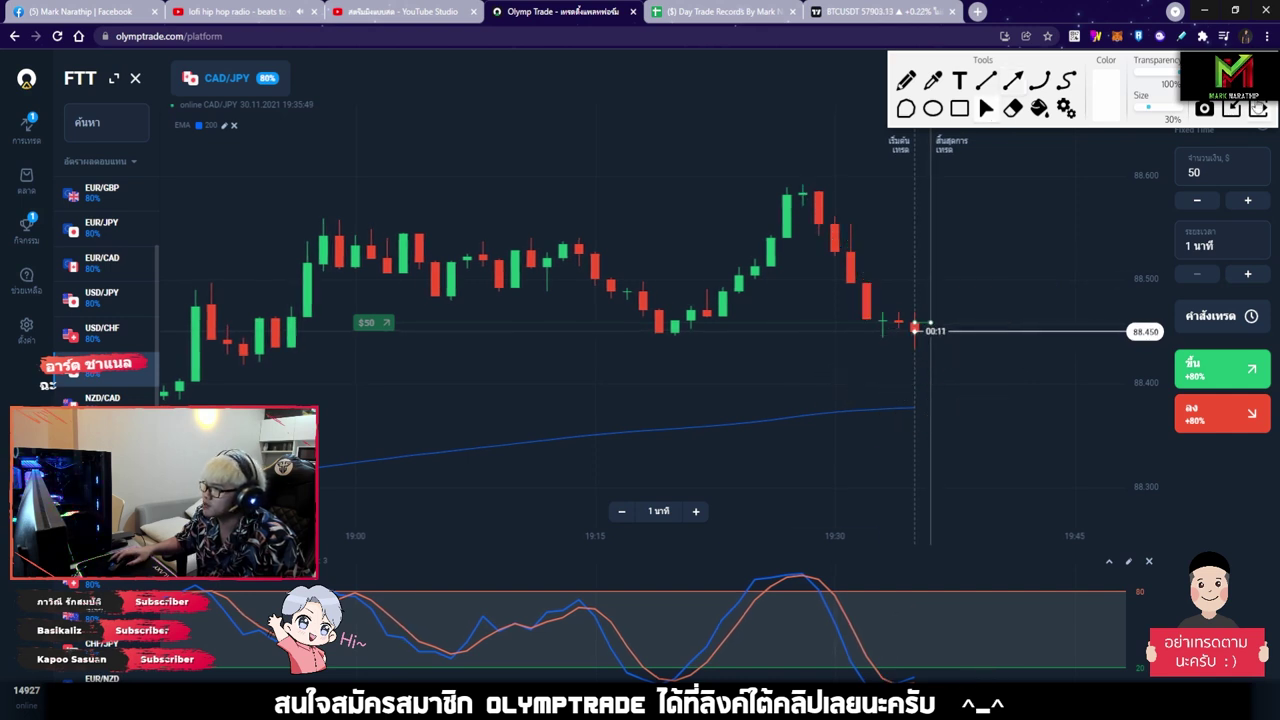
scroll(950, 390, "up", 5)
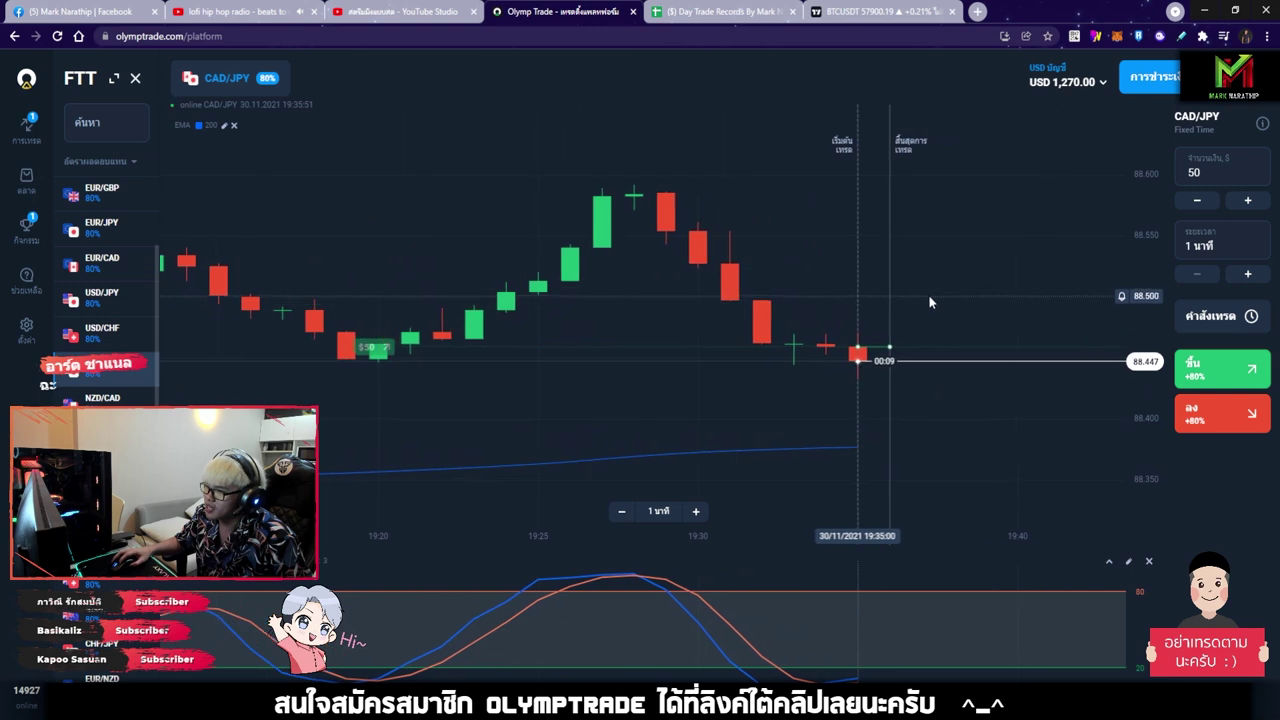
scroll(909, 392, "up", 4)
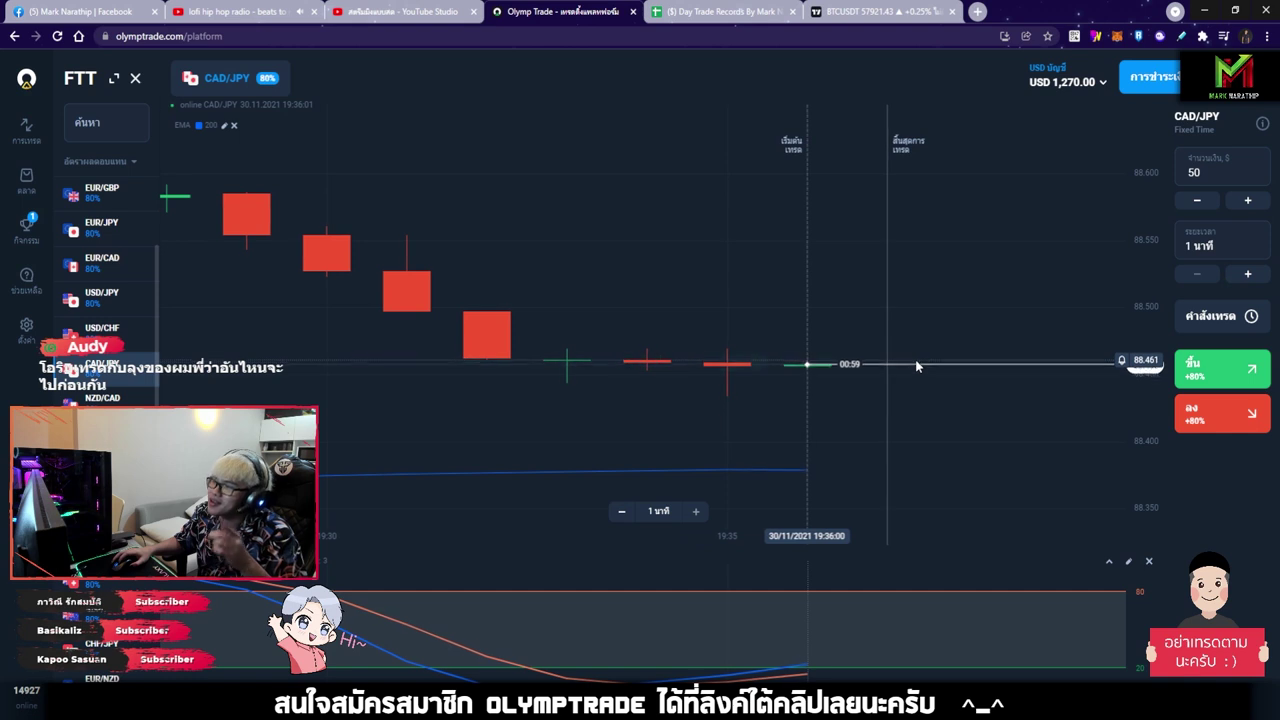
- Switch to the trade record Google Sheet and log trade 8 with size 50, result แพ้ and profit rate 80
left_click(720, 11)
left_click(419, 404)
type("50")
key("Return")
left_click(464, 401)
left_click(464, 401)
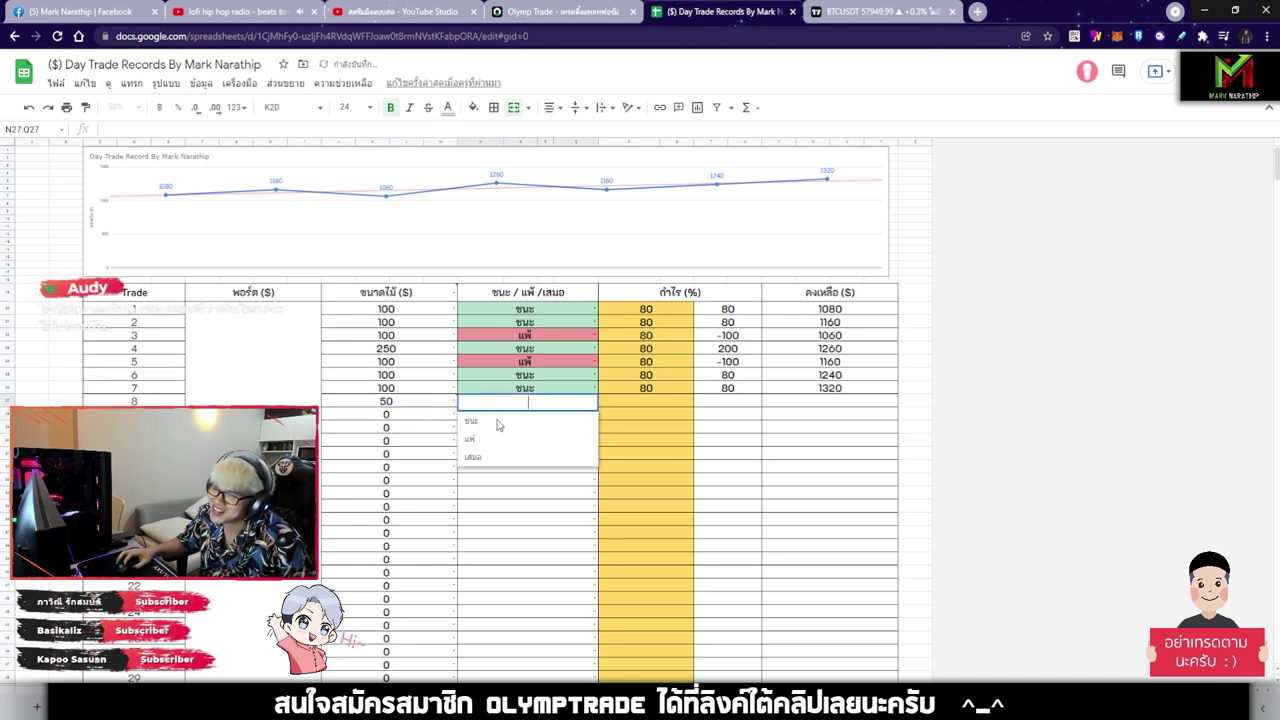
left_click(497, 422)
left_click(546, 406)
left_click(503, 431)
left_click(645, 408)
scroll(646, 410, "down", 3)
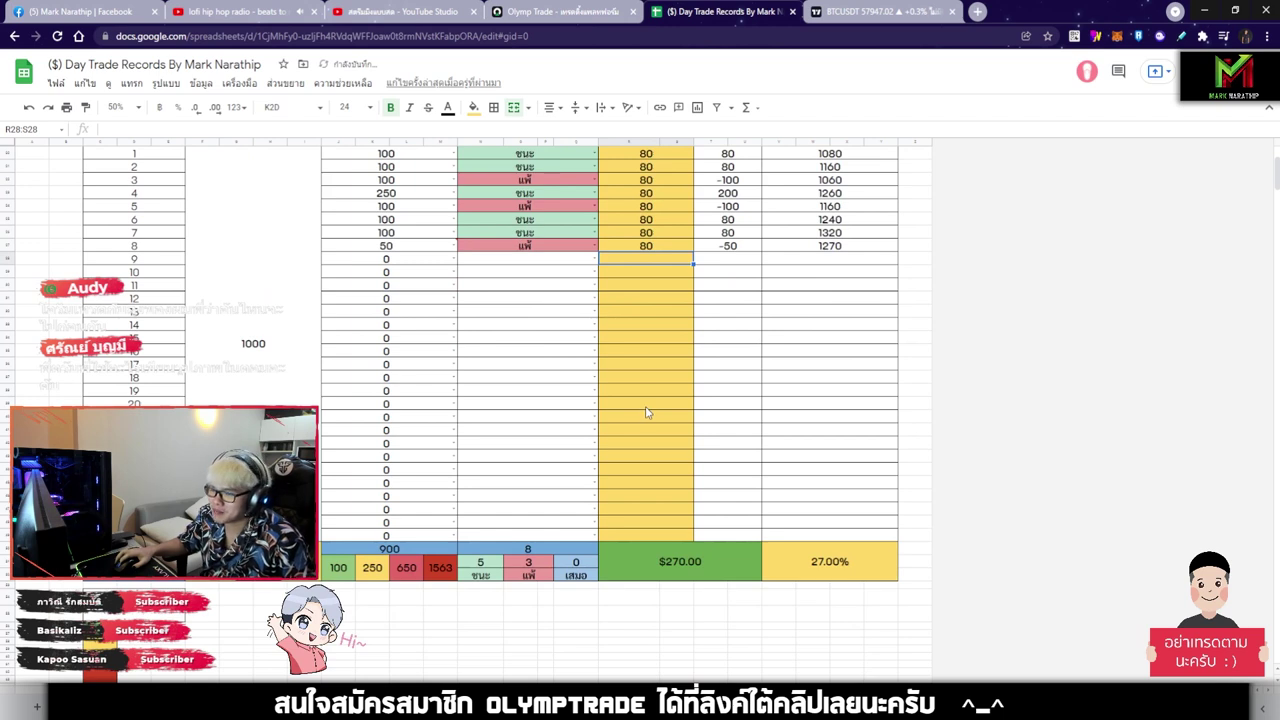
scroll(646, 410, "up", 1)
- Enter 125 as the size of trade 9 and compare it with the trade 8 entry
left_click(400, 338)
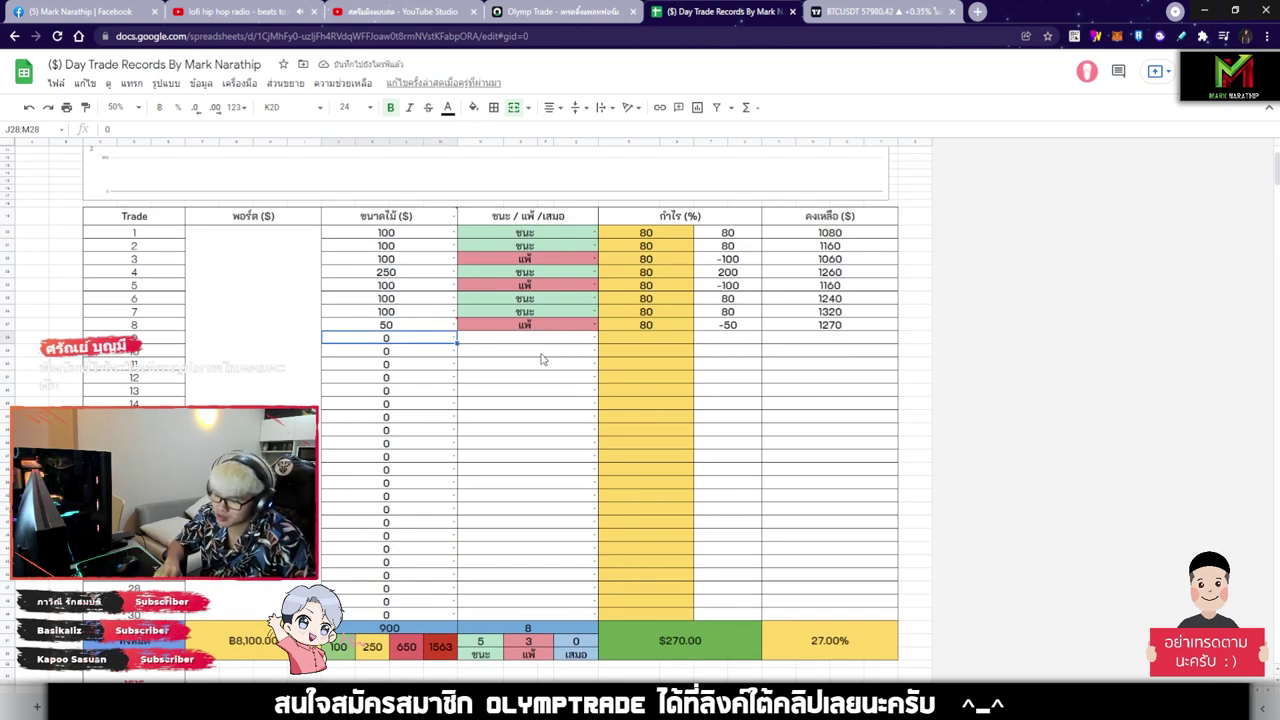
type("125")
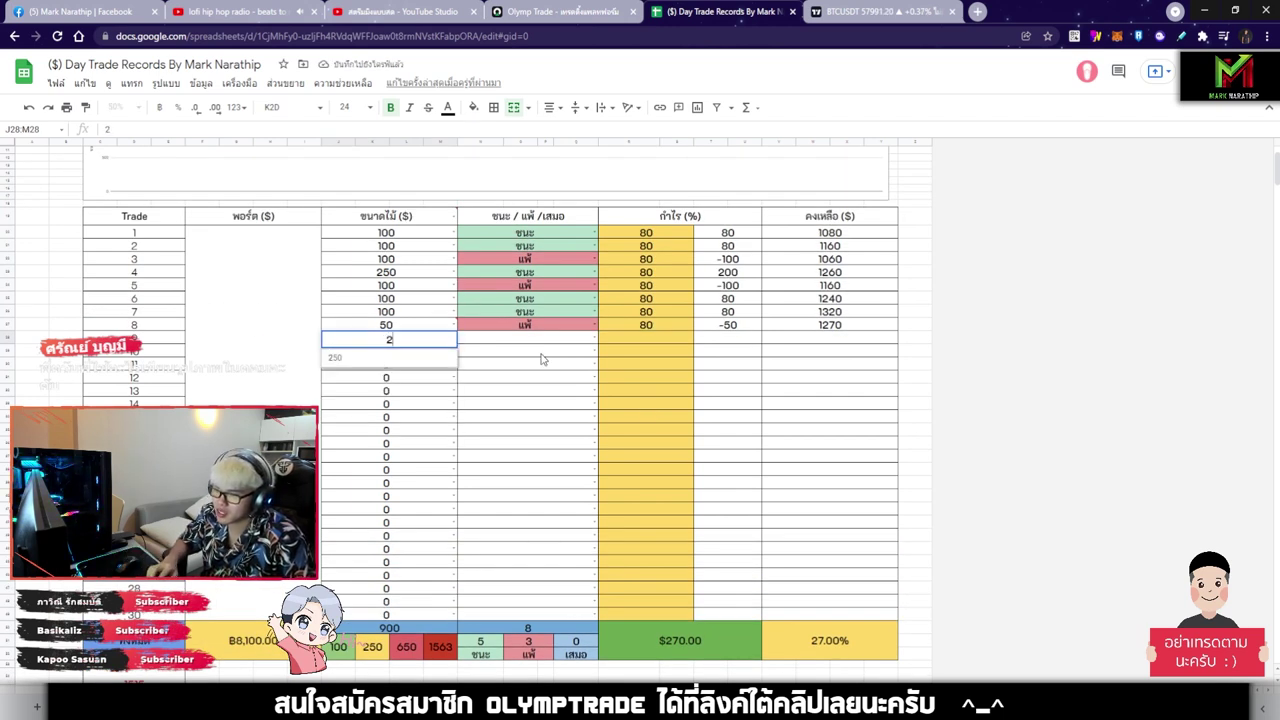
key("Return")
left_click(527, 345)
scroll(587, 407, "up", 1)
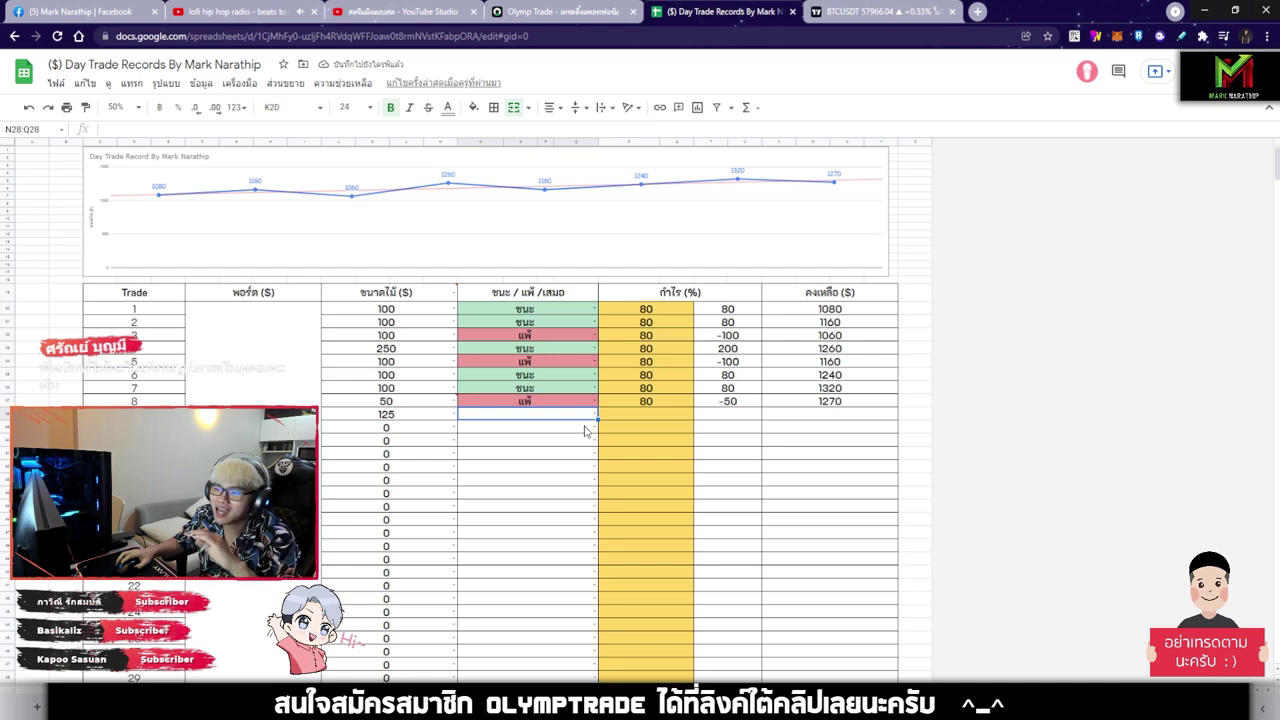
scroll(585, 430, "down", 1)
left_click(404, 343)
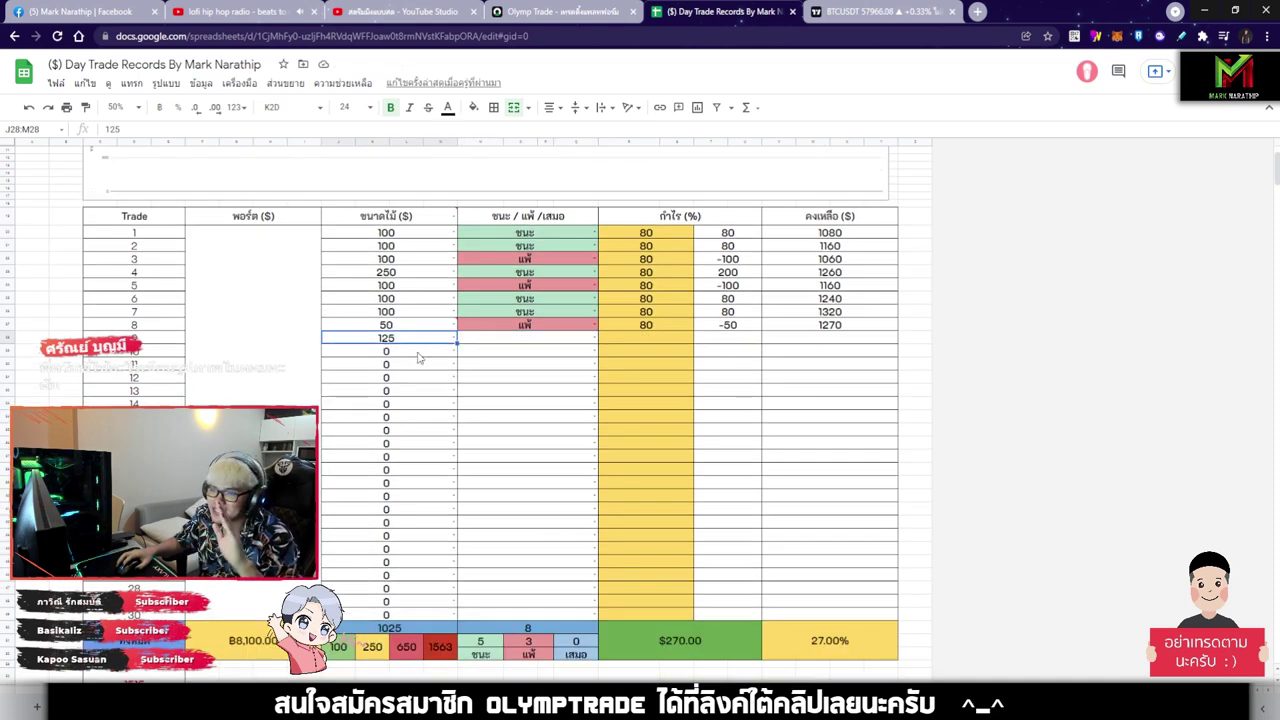
left_click(415, 327)
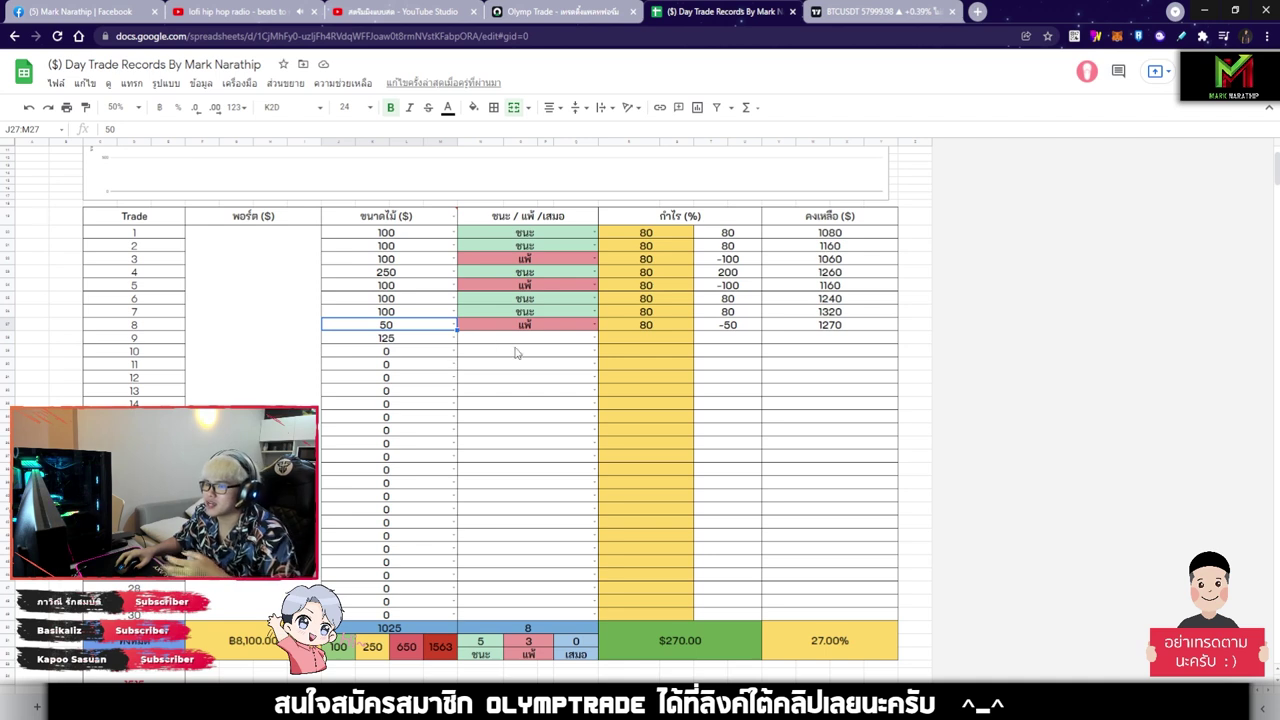
scroll(797, 404, "up", 1)
- Switch to Olymp Trade, set the trade amount to 125 USD, and recheck the record sheet before returning to the platform
left_click(568, 14)
left_click(1229, 177)
type("125")
left_click(720, 11)
scroll(626, 300, "down", 2)
scroll(626, 180, "up", 1)
left_click(568, 11)
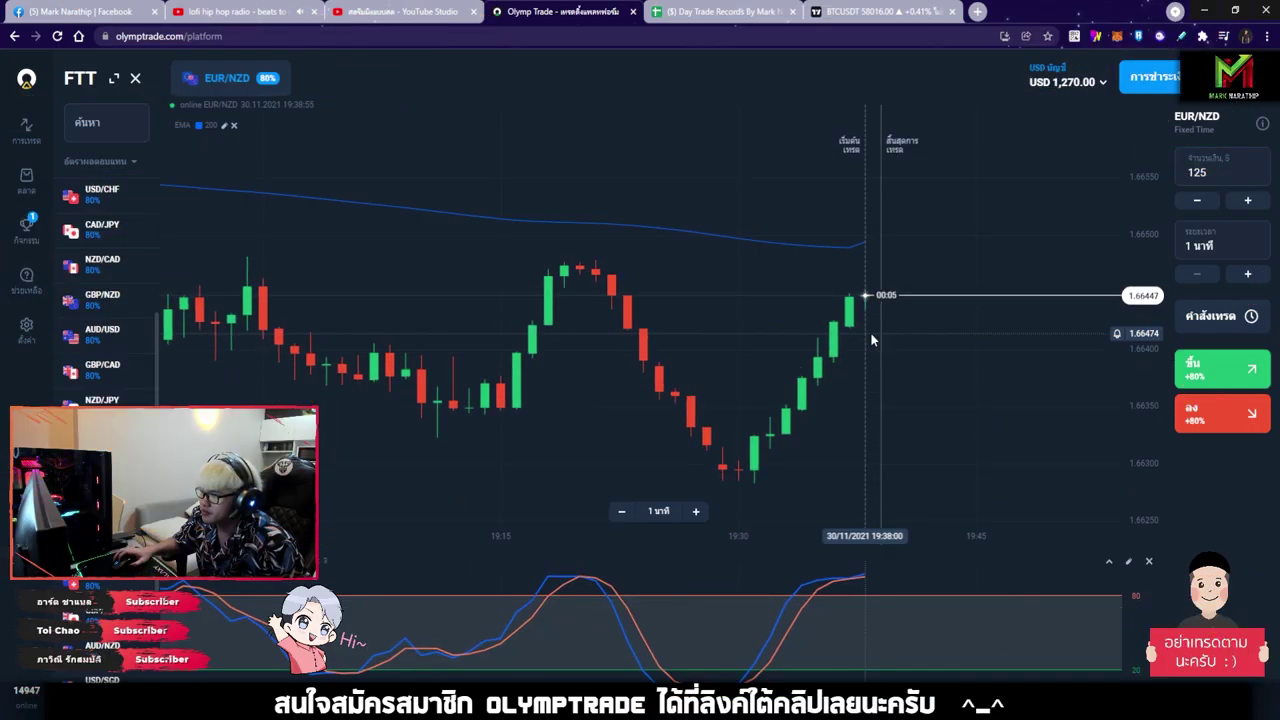
- Draw a long downward arrow across the zoomed-out EUR/NZD chart, inspect the wider trend, and close the drawing tools
scroll(871, 340, "up", 2)
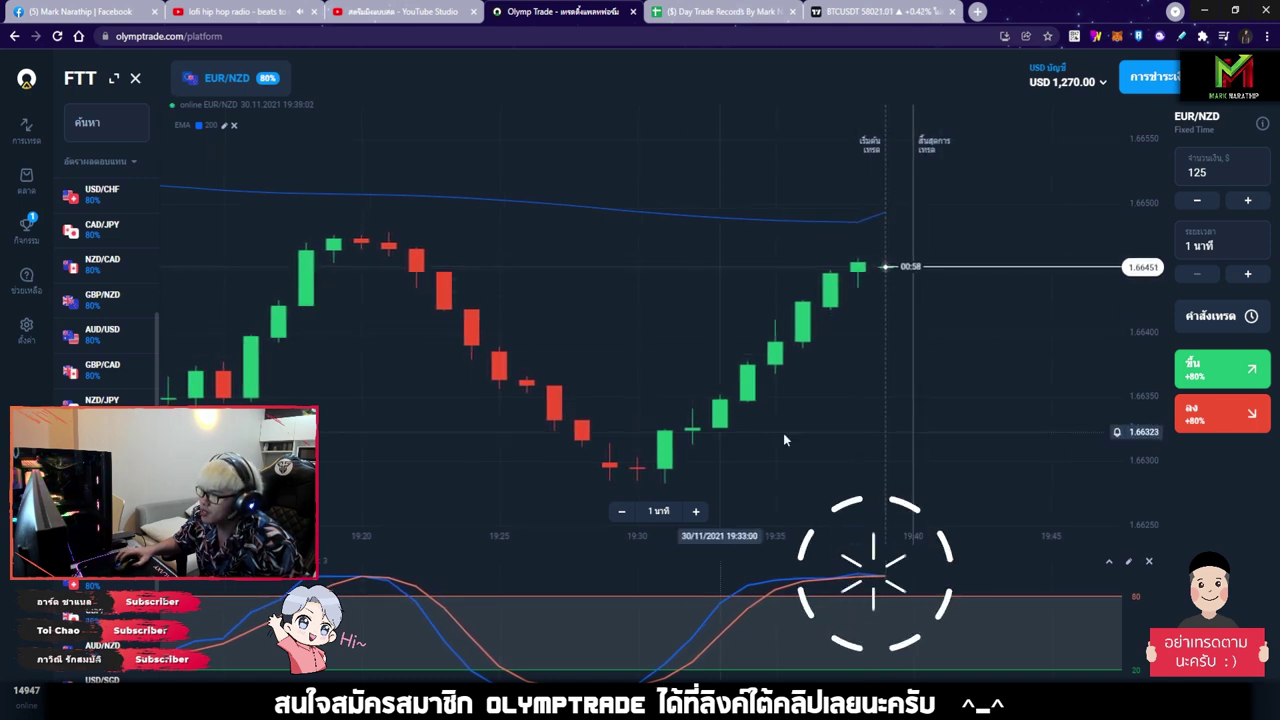
left_click_drag(940, 344, 737, 313)
scroll(818, 334, "down", 10)
scroll(737, 320, "up", 4)
scroll(741, 335, "down", 1)
left_click(1097, 36)
left_click(1013, 82)
mouse_move(386, 190)
left_mouse_down()
mouse_move(777, 272)
mouse_move(1049, 360)
mouse_move(1020, 362)
left_mouse_up()
left_click(1013, 82)
scroll(790, 370, "down", 2)
left_click_drag(803, 352, 477, 304)
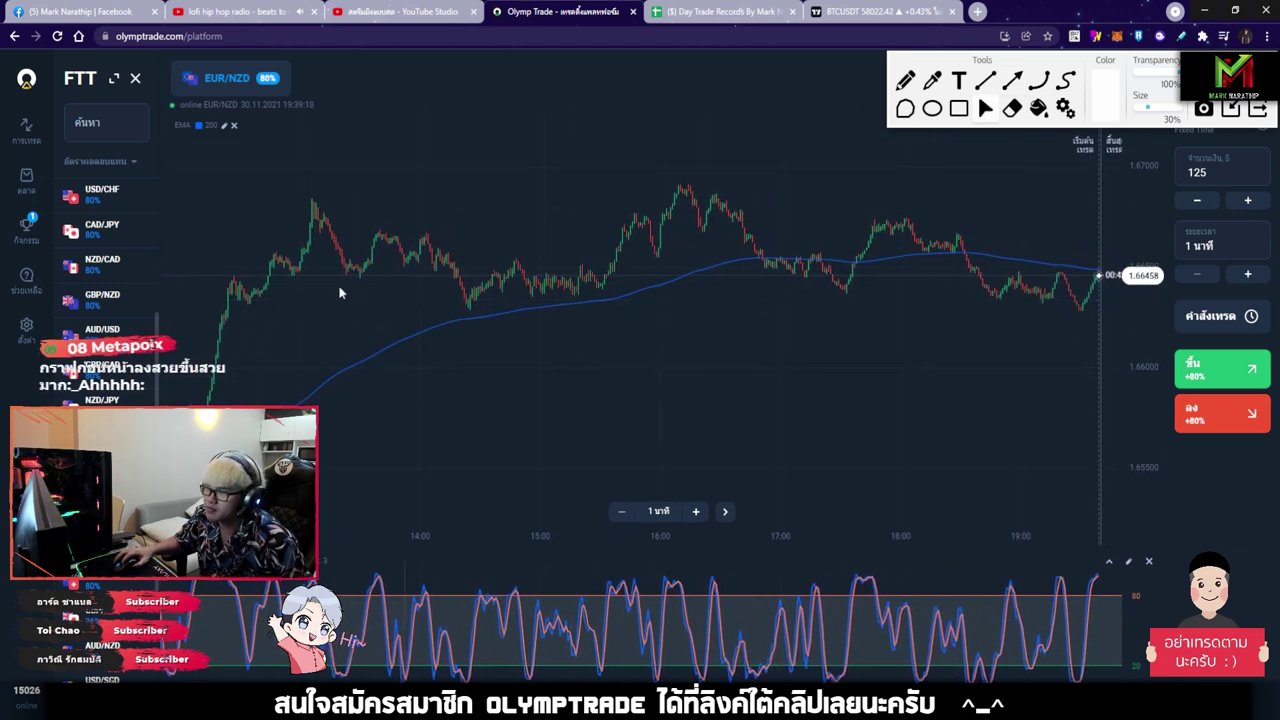
scroll(962, 386, "up", 5)
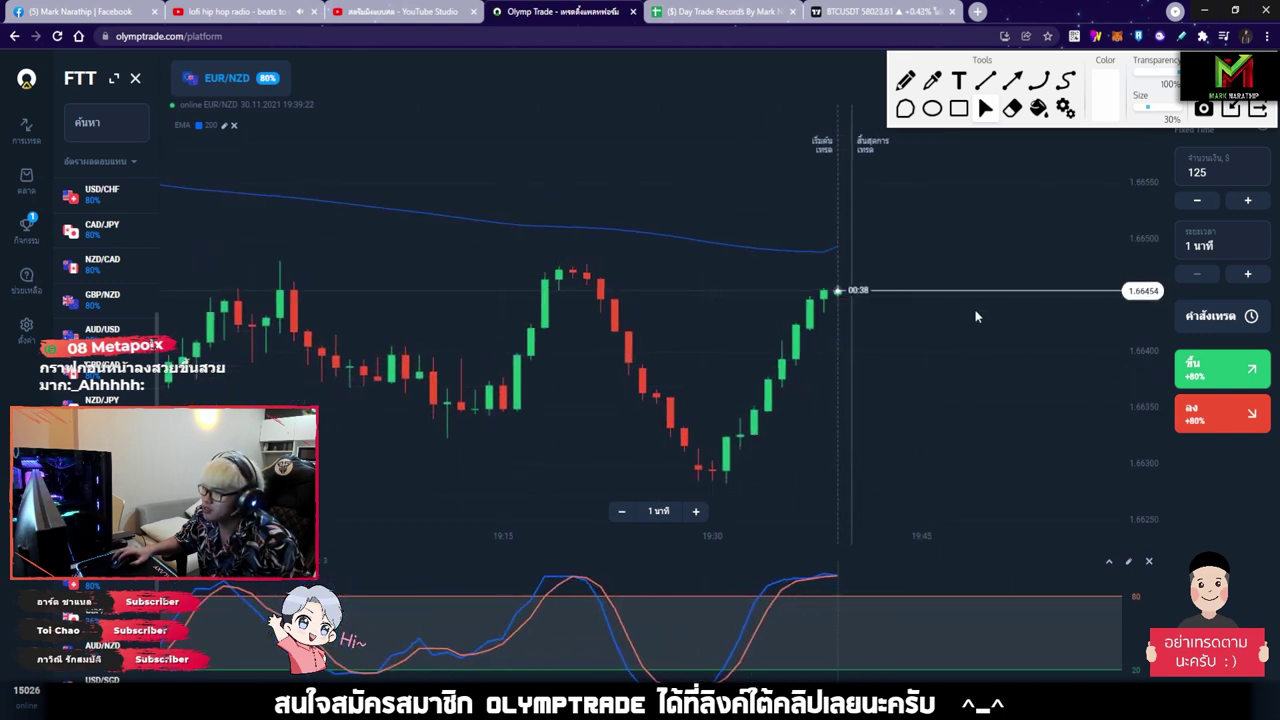
left_click(1256, 110)
- Place a 1-minute down trade of 125 USD on EUR/NZD after examining the latest candles
scroll(888, 391, "up", 5)
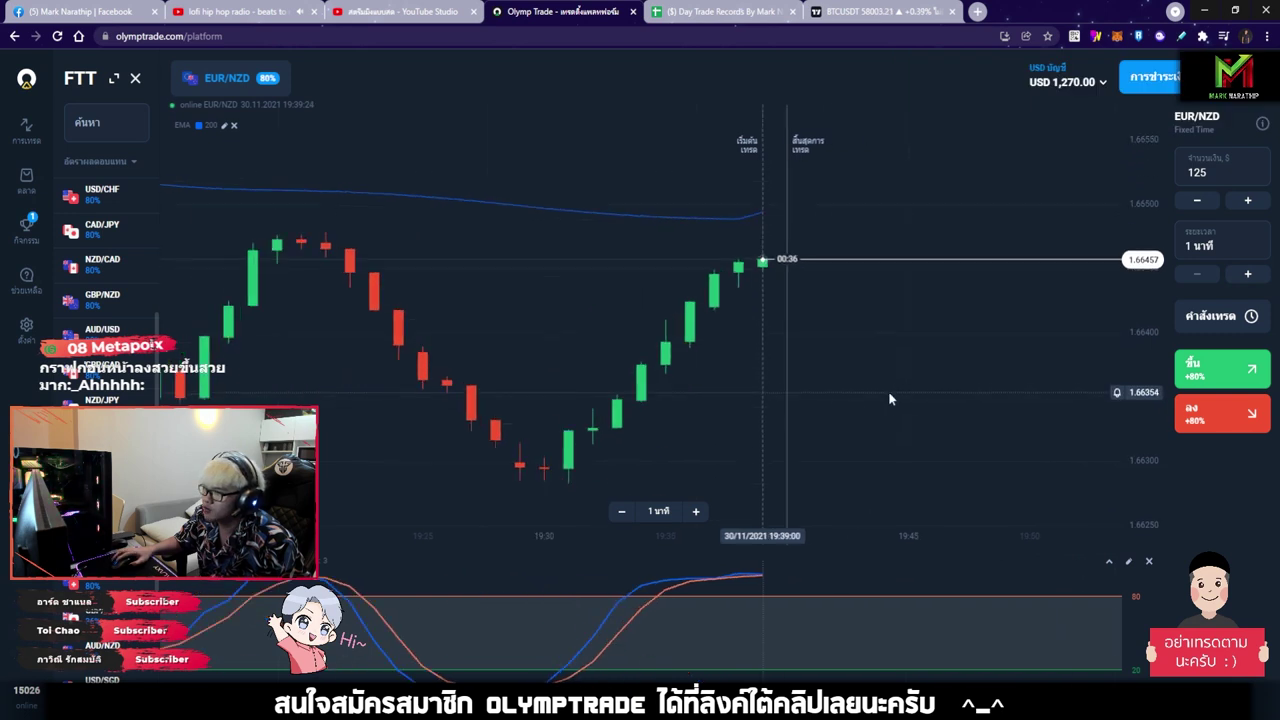
scroll(812, 397, "down", 3)
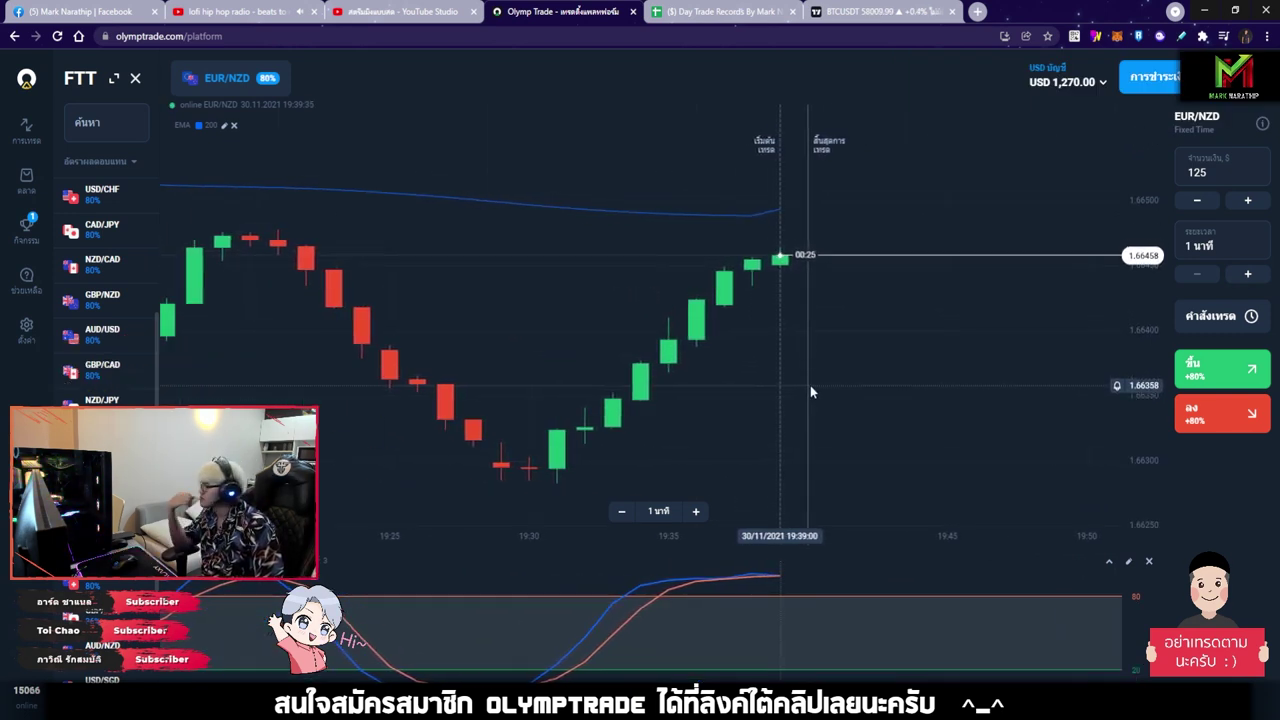
scroll(770, 366, "down", 2)
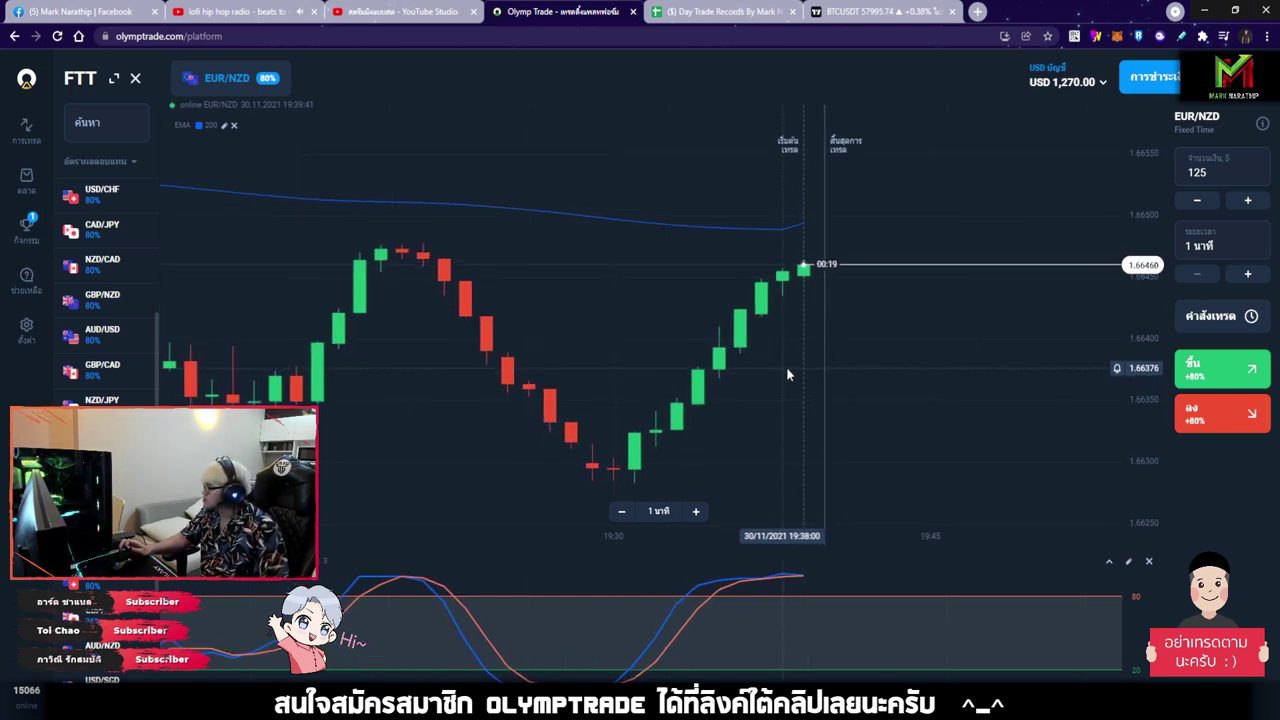
scroll(805, 361, "up", 2)
scroll(807, 356, "up", 2)
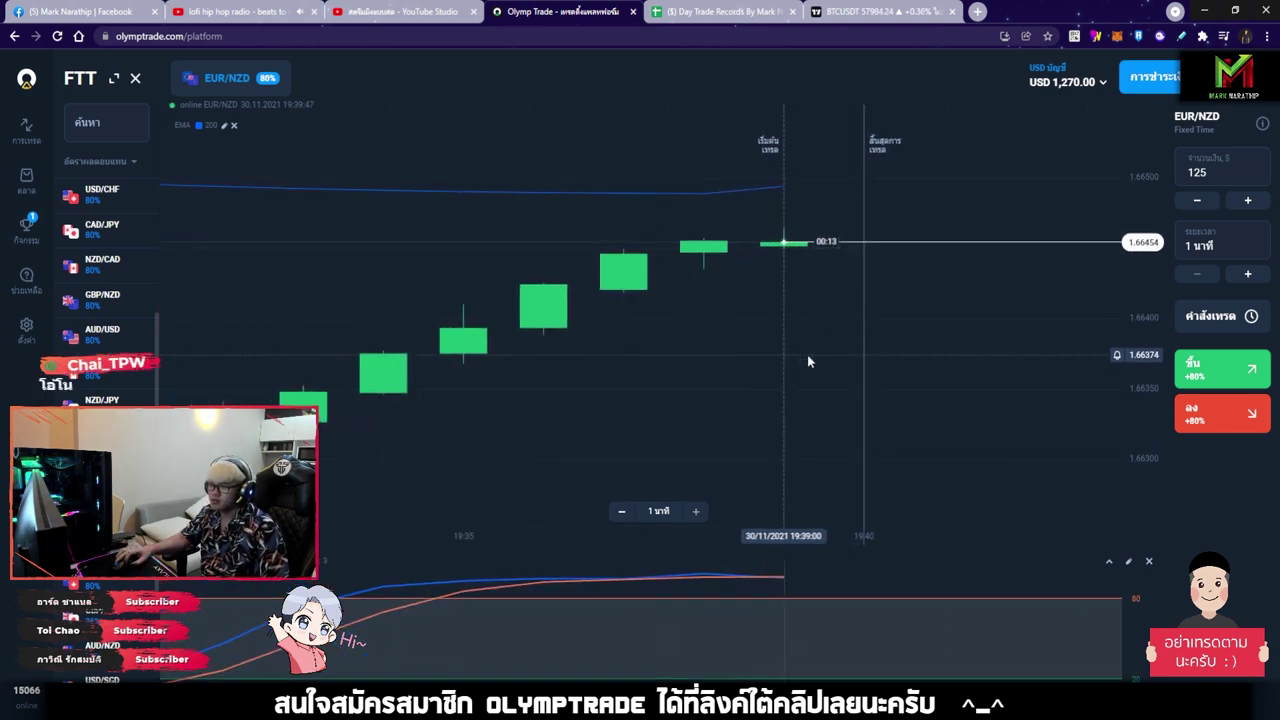
scroll(808, 358, "down", 2)
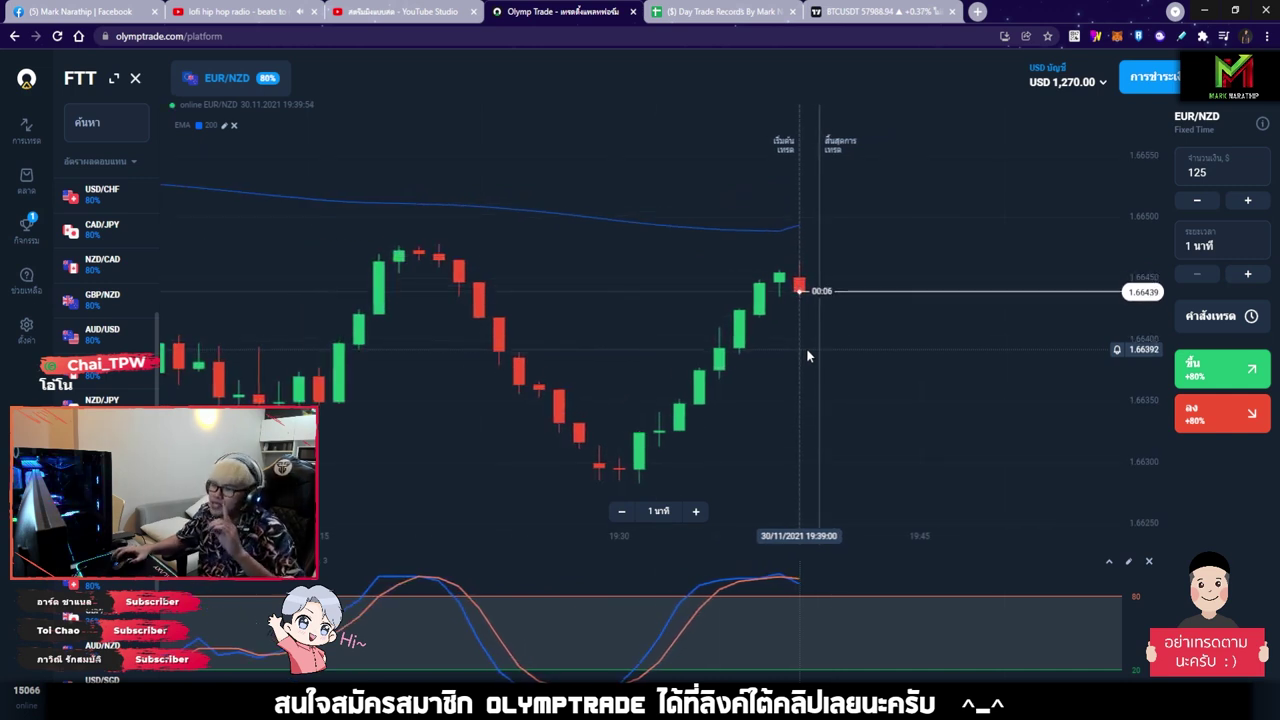
scroll(811, 343, "up", 3)
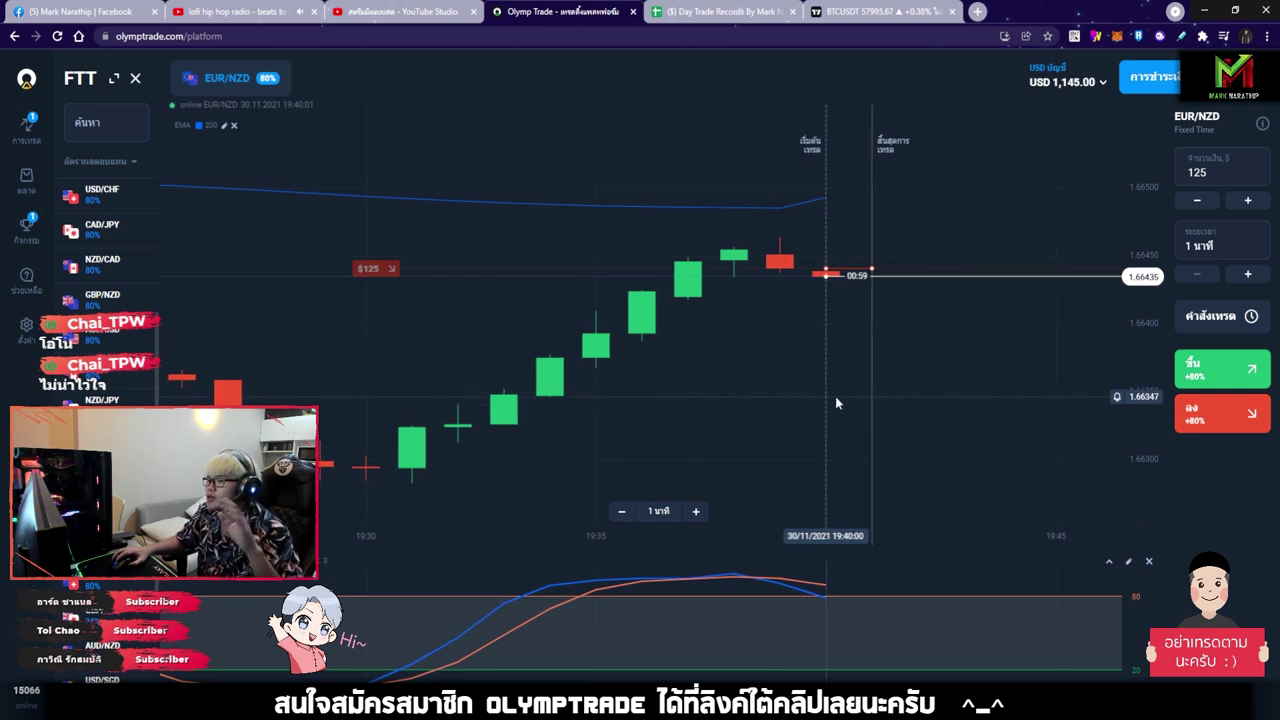
key("ctrl+Tab")
key("ctrl+shift+Tab")
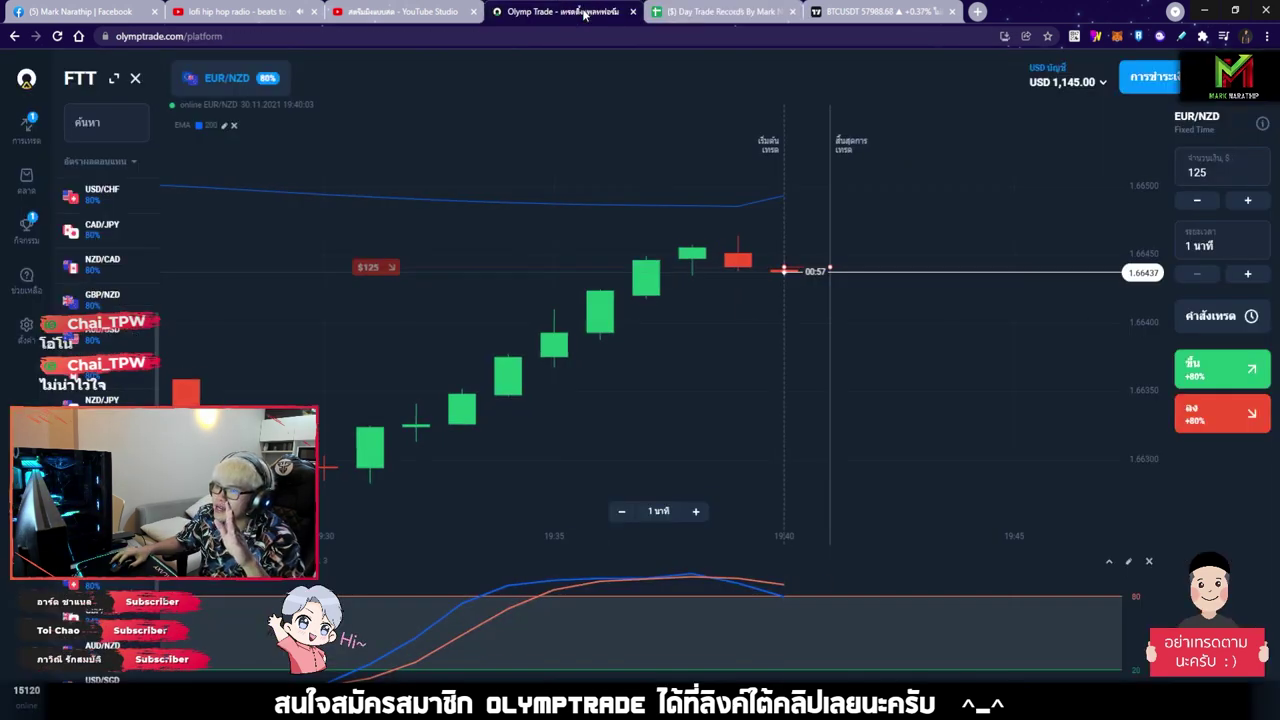
- Draw a long downward arrow across the zoomed-out EUR/NZD chart from the high after 16:00 to just beyond the current price
scroll(787, 300, "down", 5)
scroll(831, 284, "up", 4)
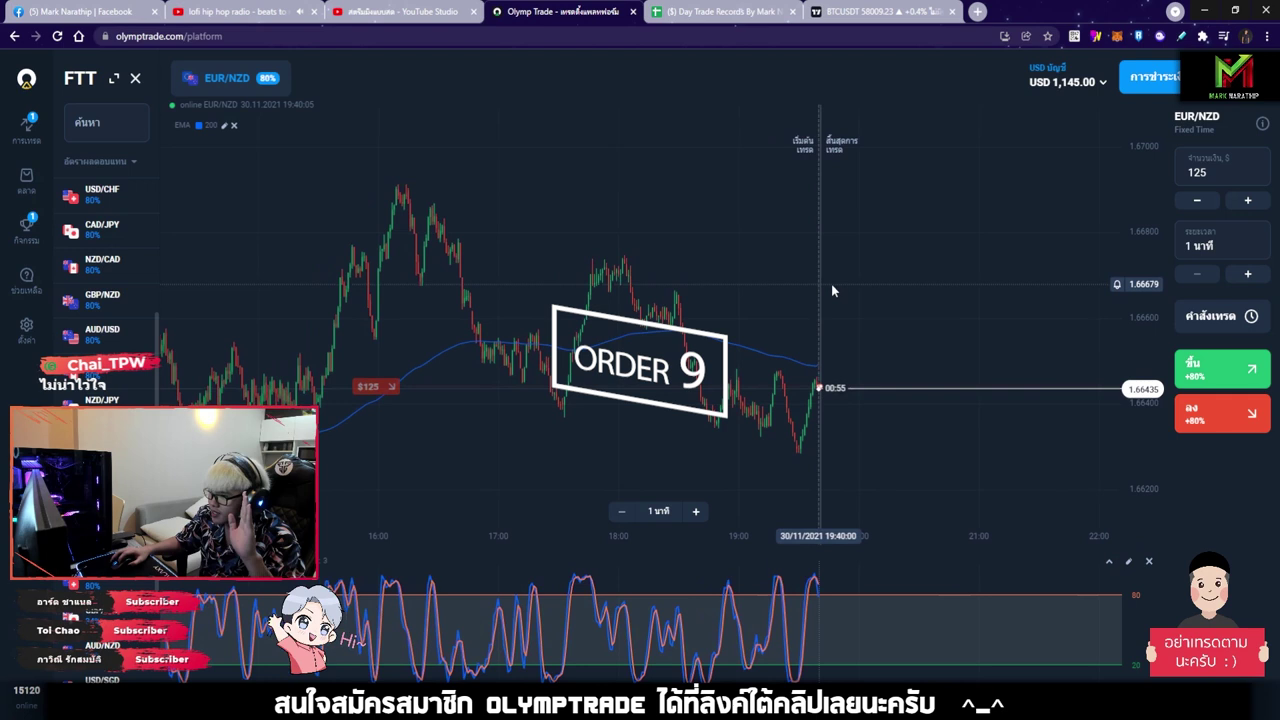
left_click(1096, 36)
mouse_move(266, 187)
left_mouse_down()
mouse_move(923, 374)
mouse_move(935, 405)
left_mouse_up()
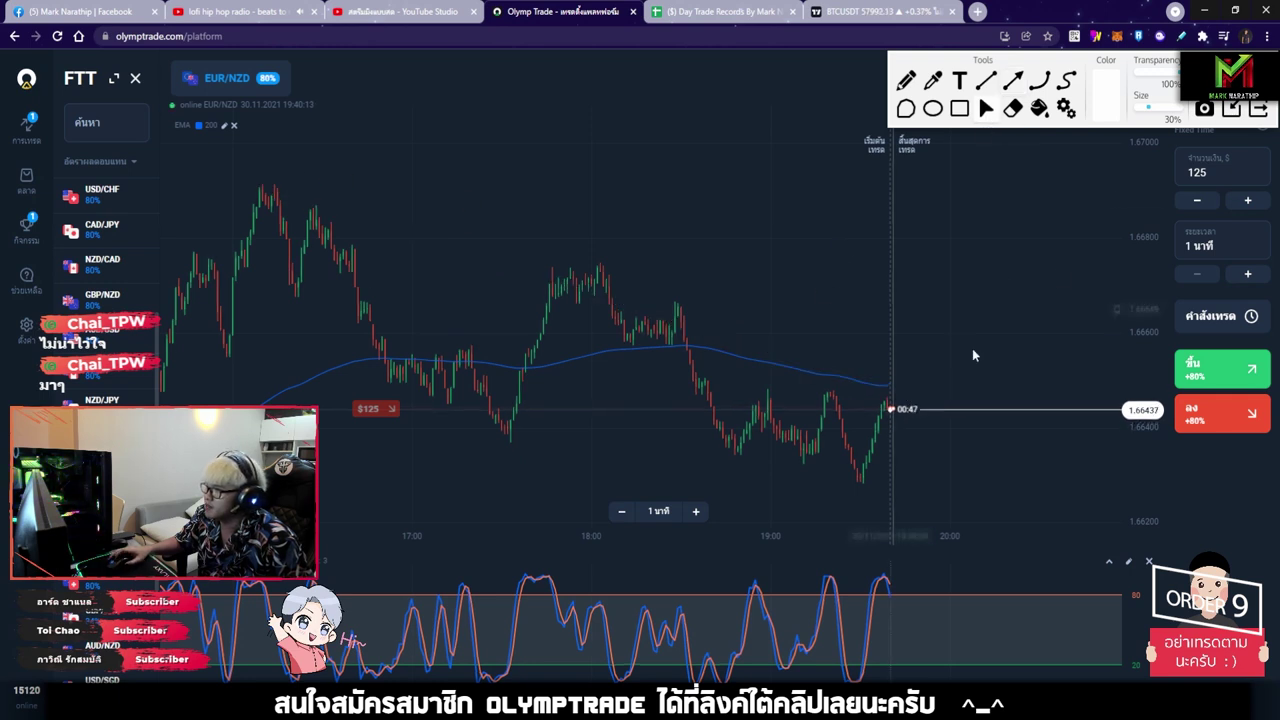
scroll(972, 348, "up", 5)
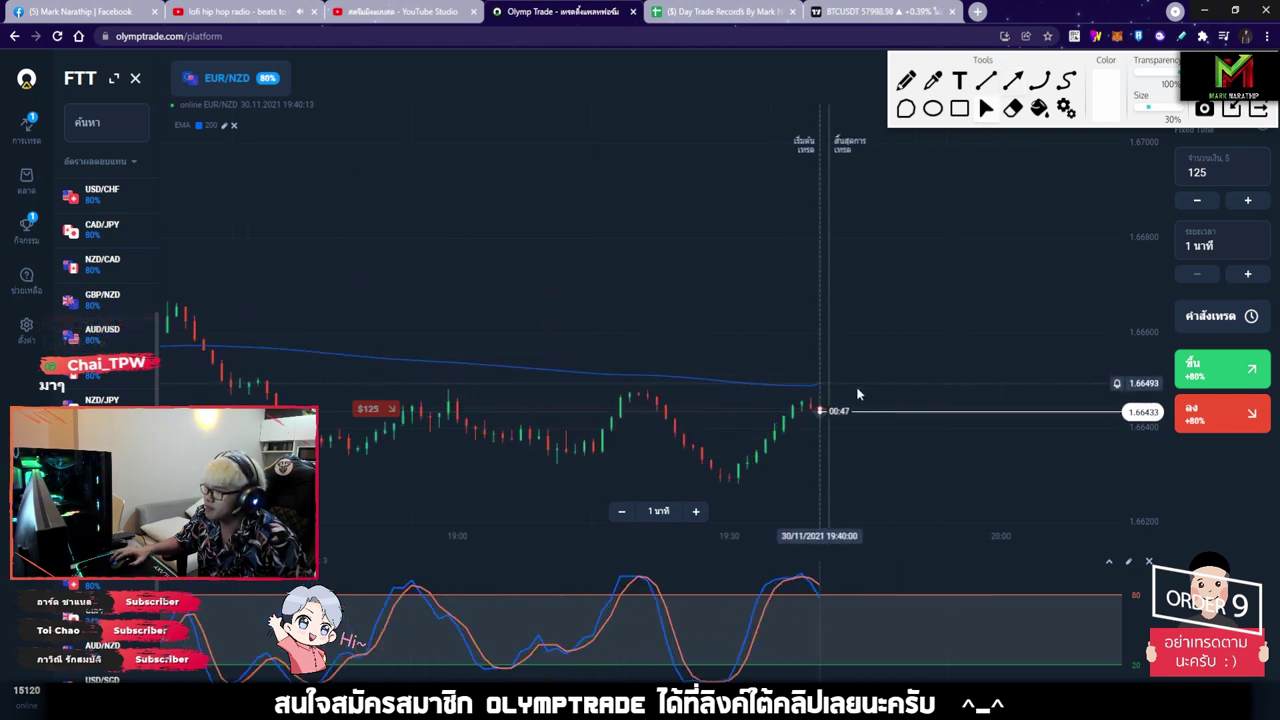
- Draw an upward arrow along the recent green EUR/NZD candles and downward arrows above and beyond the current price and over the oscillator
left_click(1013, 80)
left_click_drag(729, 175, 916, 321)
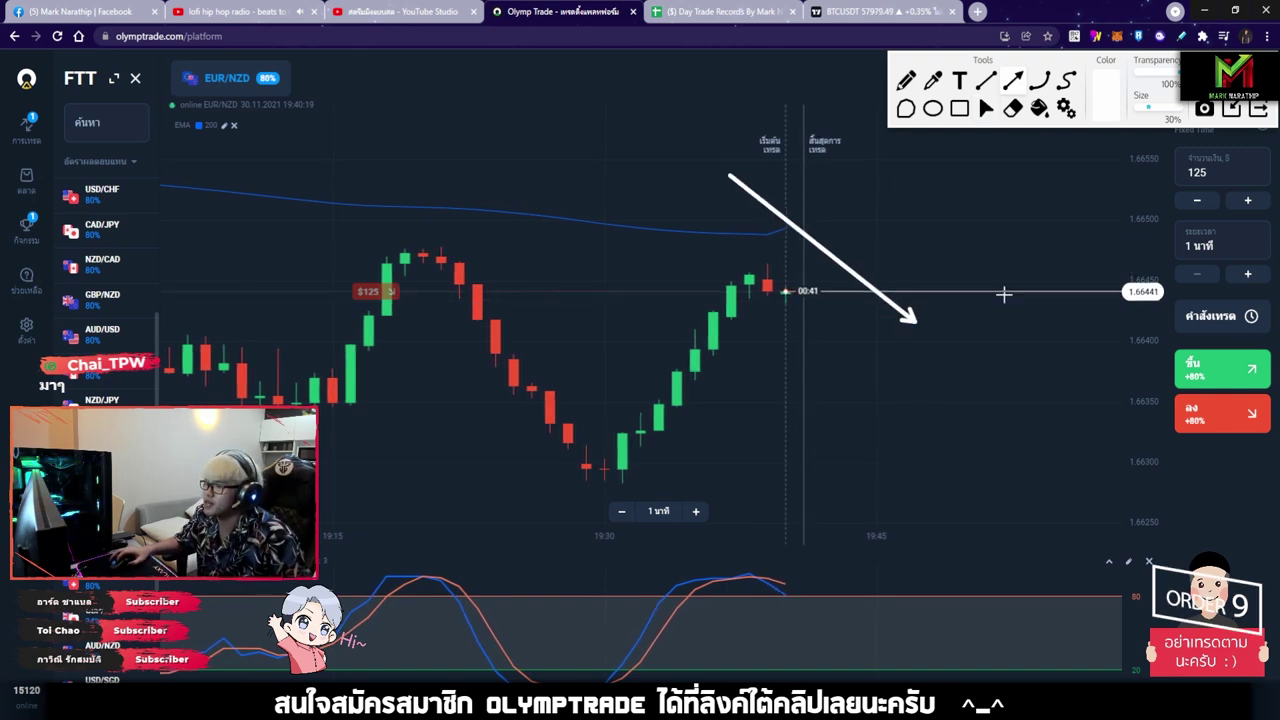
left_click_drag(602, 468, 750, 276)
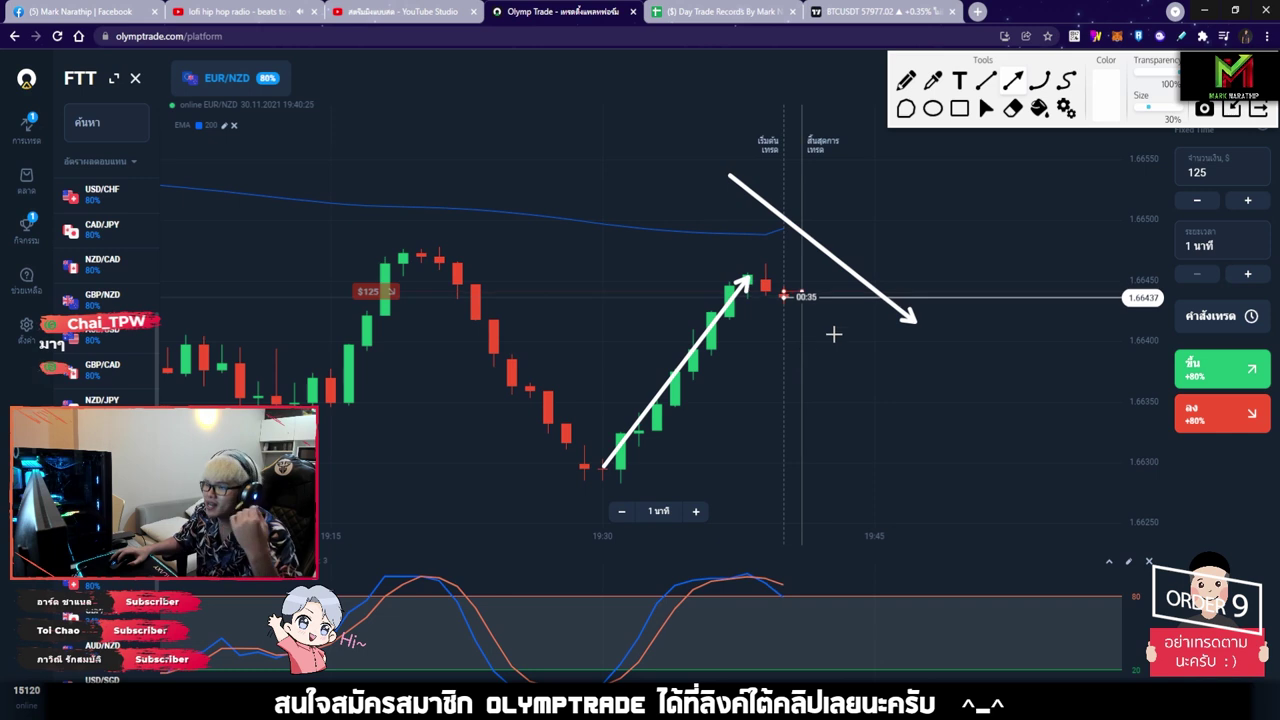
left_click_drag(818, 302, 908, 398)
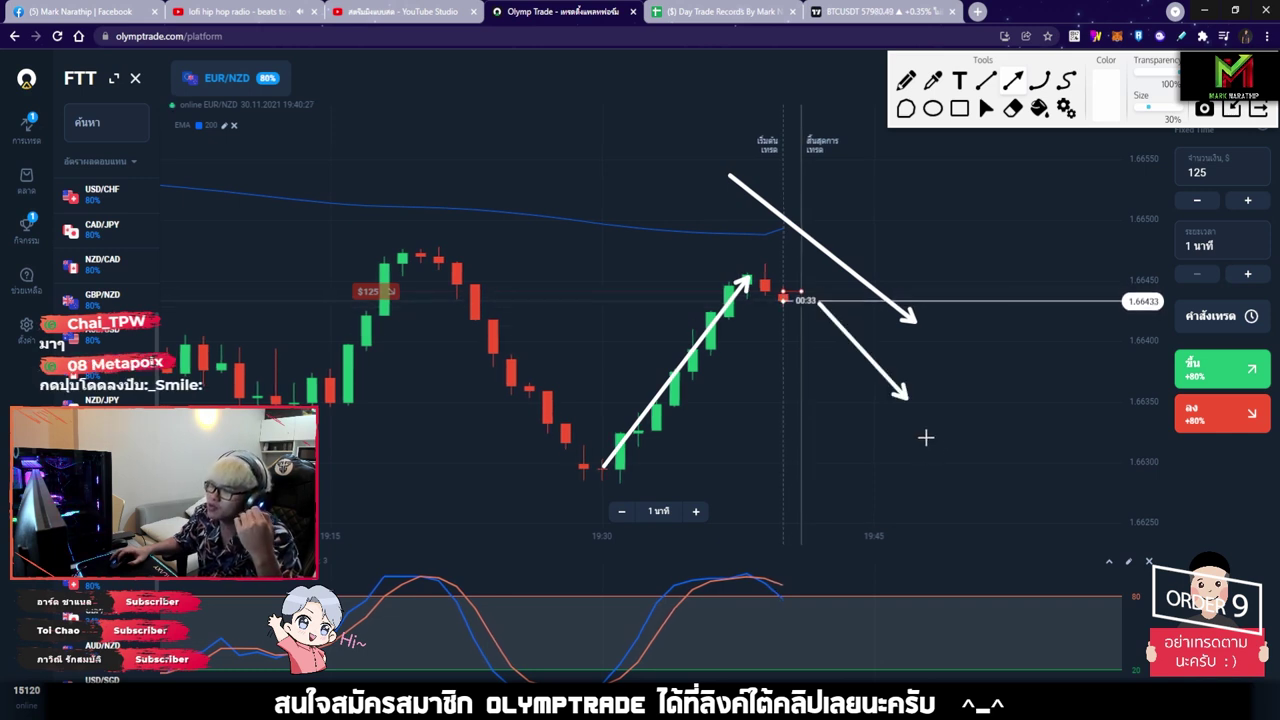
left_click_drag(734, 154, 952, 320)
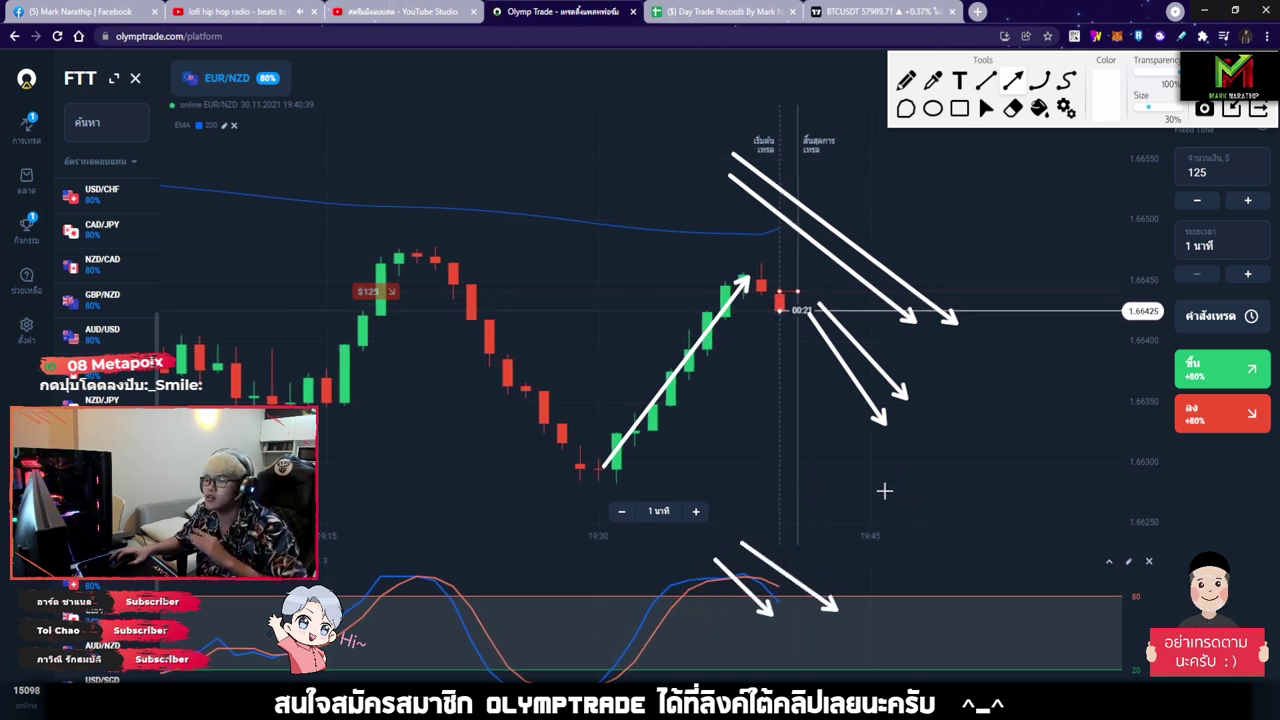
- Add four short parallel downward arrows above the recent green candles and one just below the current price
left_click_drag(641, 140, 722, 212)
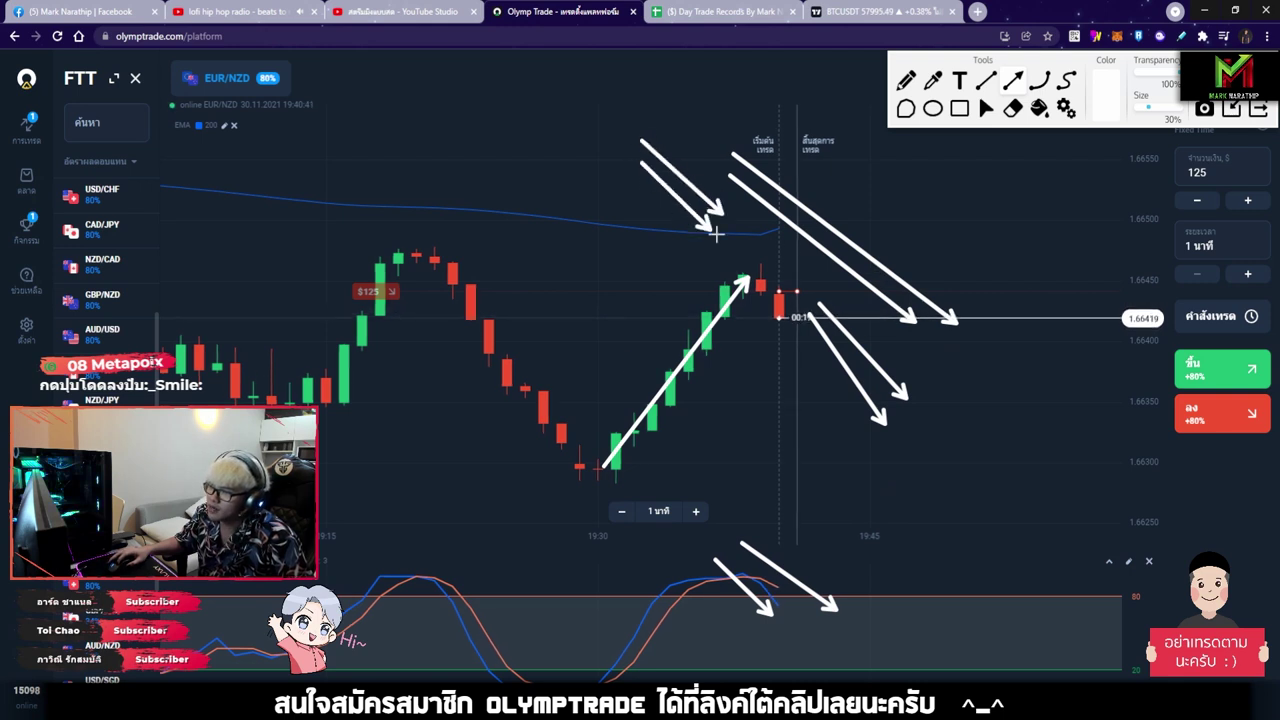
left_click_drag(627, 183, 713, 232)
left_click_drag(614, 204, 704, 292)
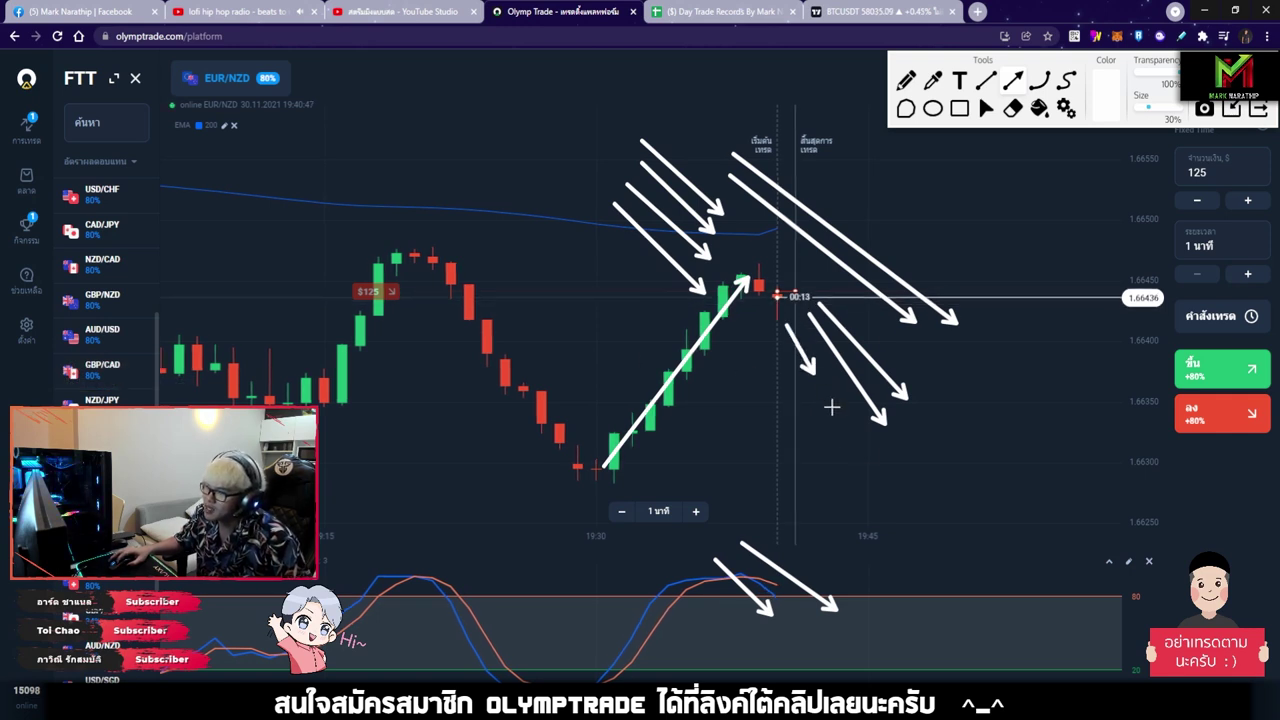
- Clear all annotations from the EUR/NZD chart and check the final candle of the 125 USD trade
key("Delete")
left_click_drag(697, 175, 697, 290)
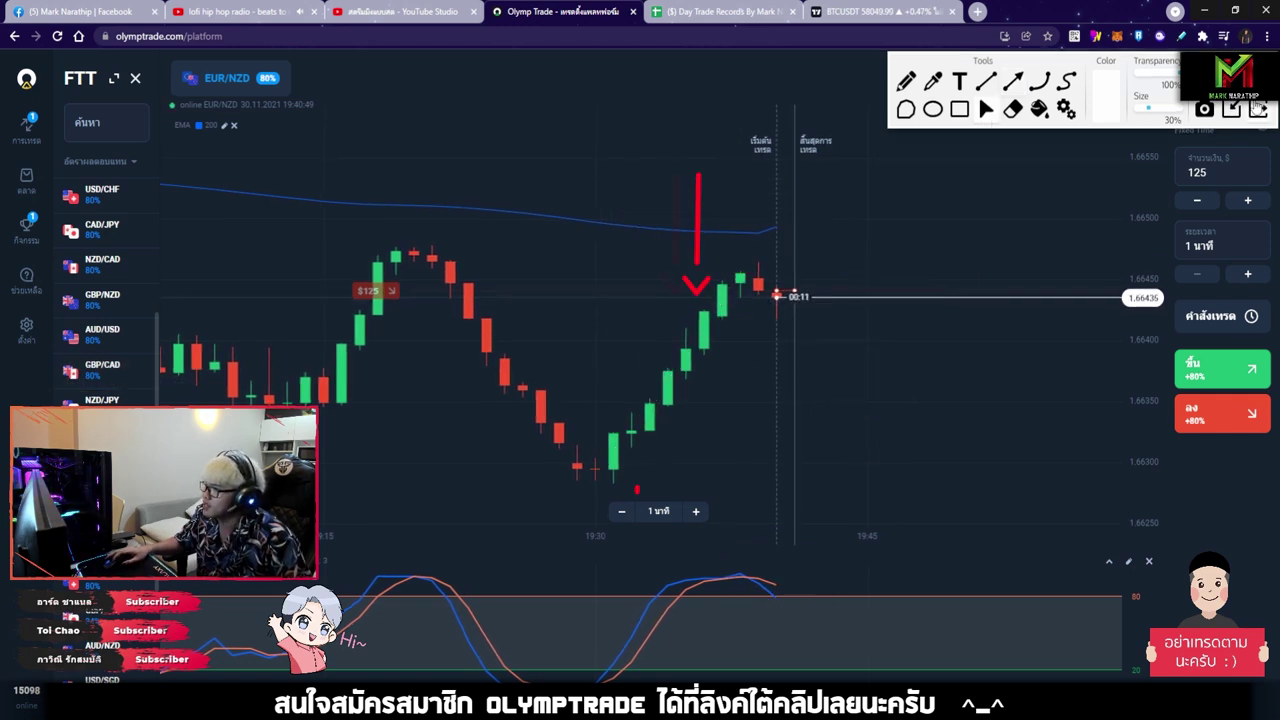
key("Escape")
scroll(788, 353, "up", 4)
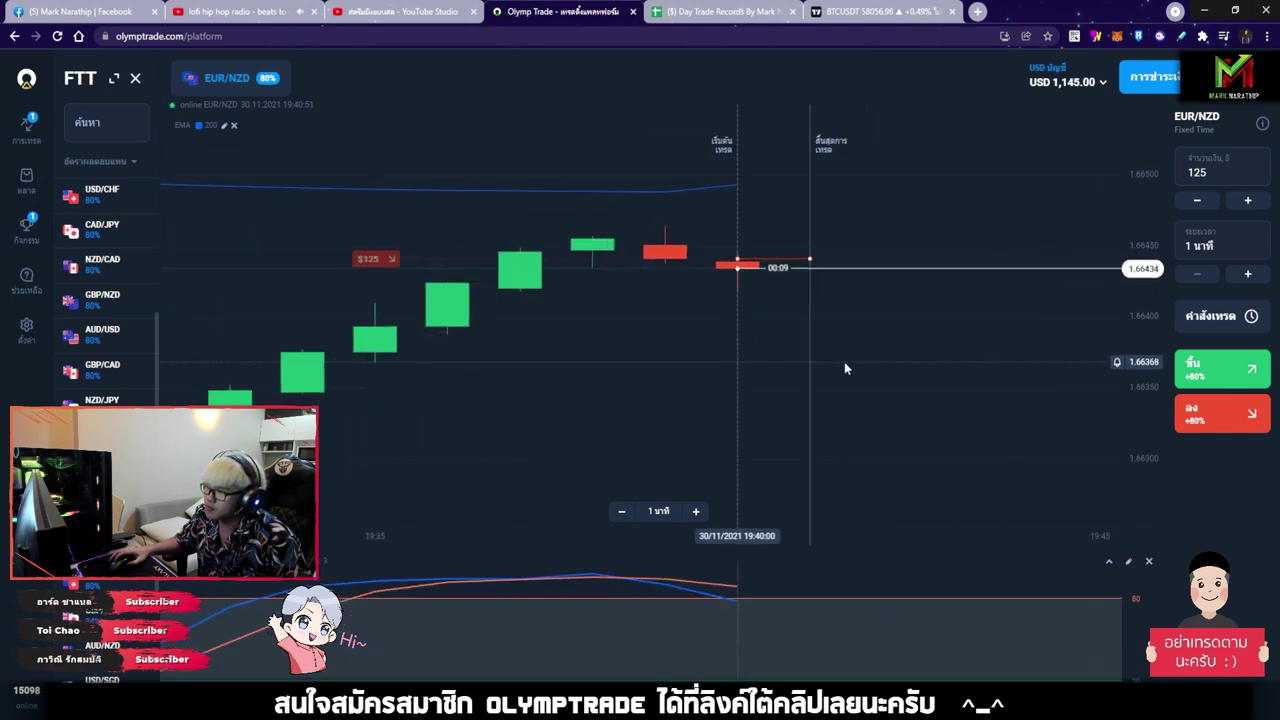
scroll(845, 368, "up", 1)
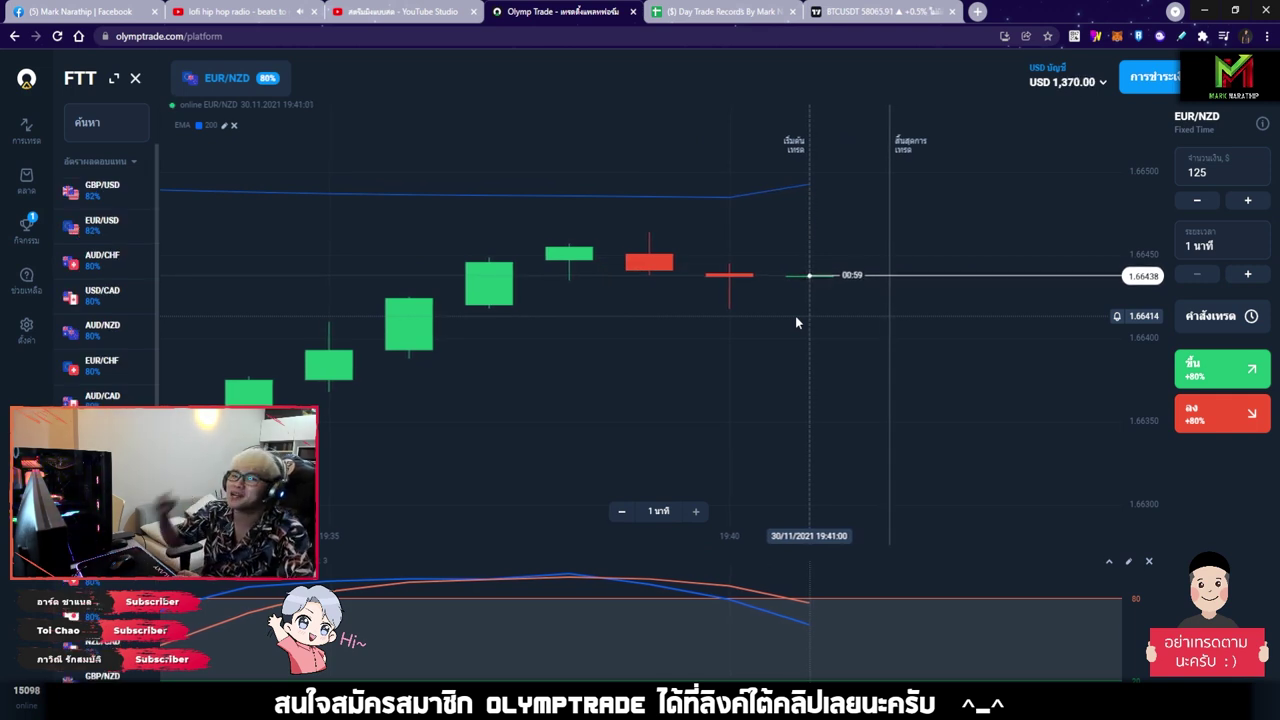
scroll(786, 340, "down", 2)
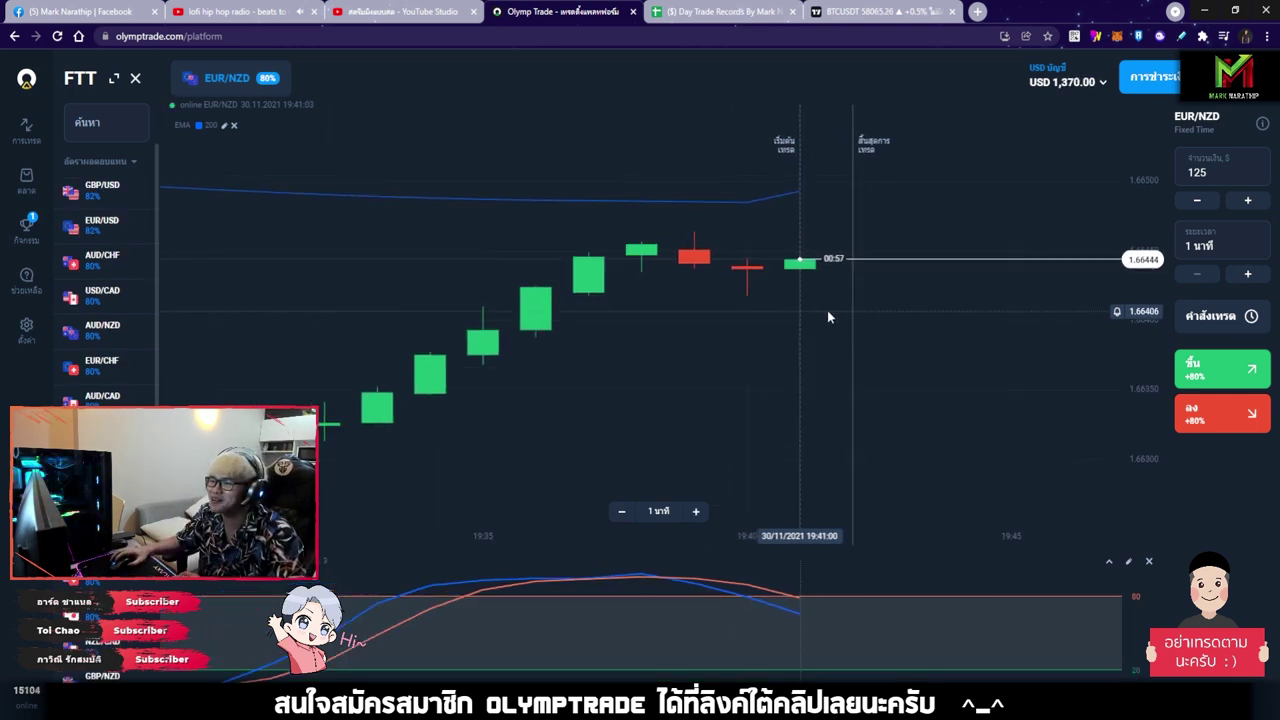
- Switch to the record sheet and log trade 9 with result ชนะ and profit rate 80
left_click(720, 11)
double_click(507, 347)
left_click(485, 357)
left_click(667, 344)
type("80")
key("Return")
- Enter 100 as the size of trade 10 in the record sheet
left_click(405, 352)
type("100")
key("Tab")
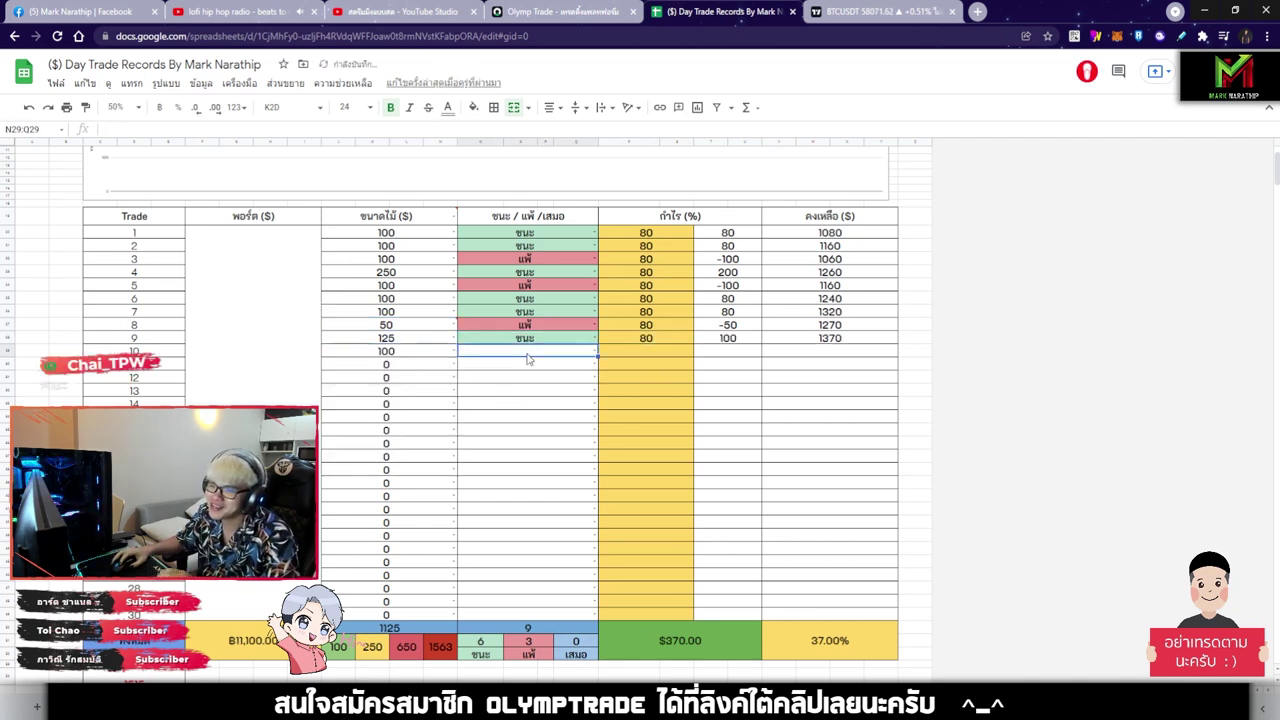
scroll(757, 430, "up", 2)
- Check the latest EUR/NZD candles on Olymp Trade and review the summary row of the record sheet
left_click(558, 11)
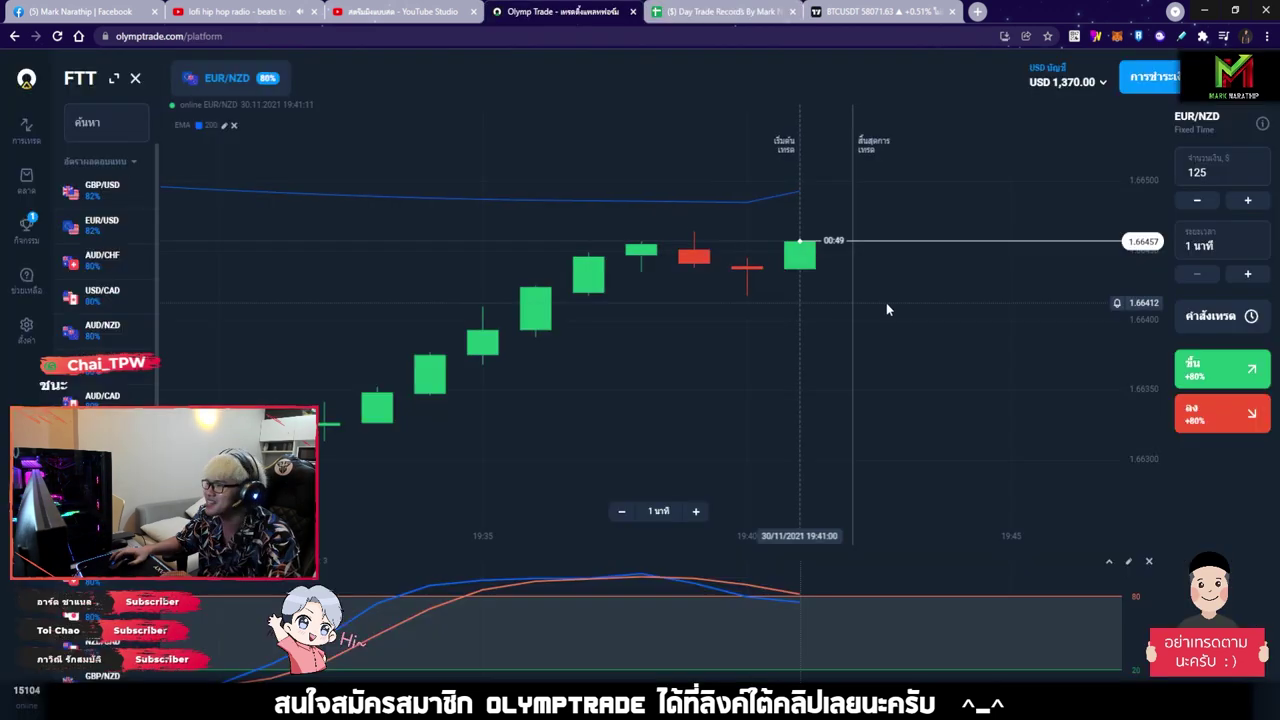
scroll(748, 274, "up", 3)
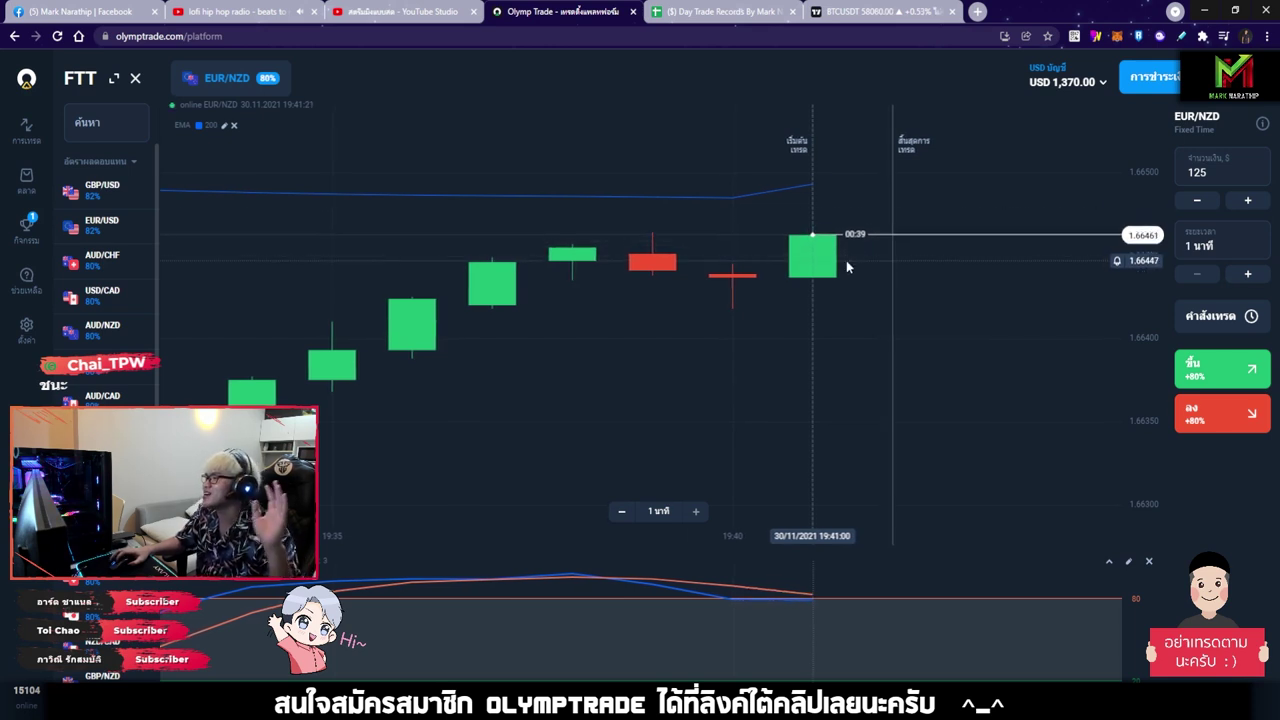
key("ctrl+Tab")
scroll(740, 338, "down", 3)
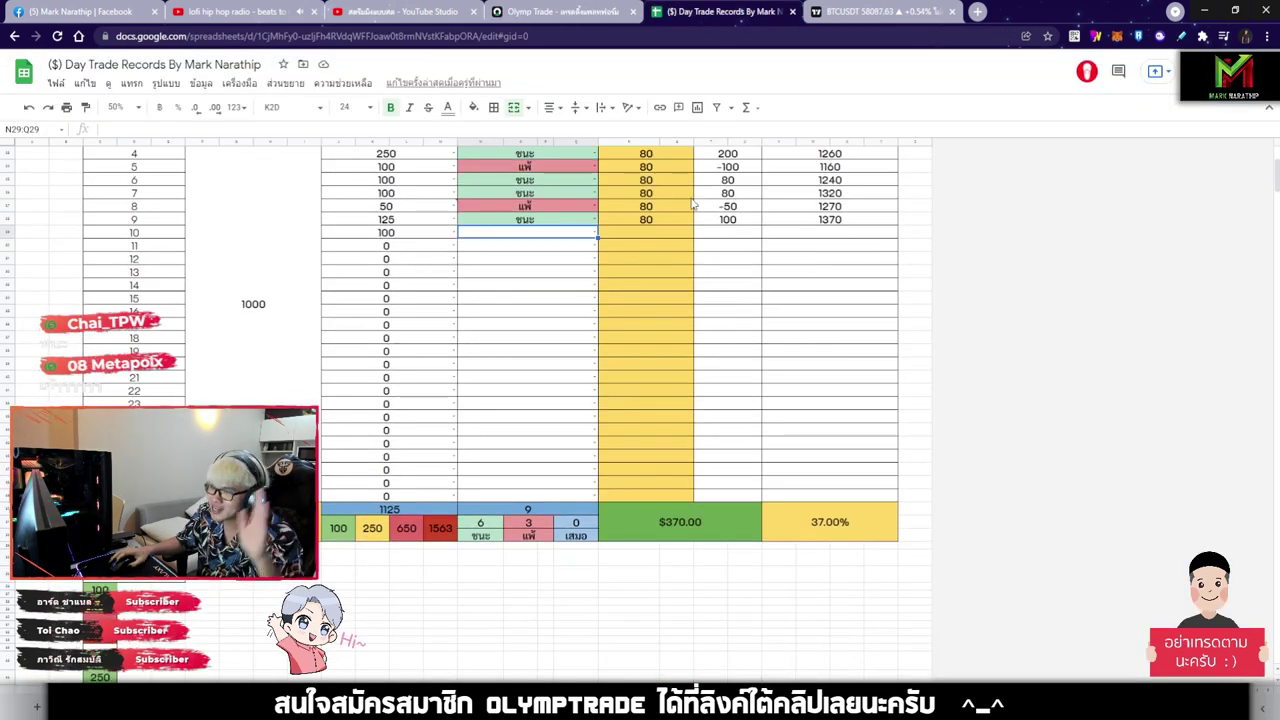
- Compare the account balance on Olymp Trade with the total profit cell and the trade rows in the record sheet
left_click(579, 18)
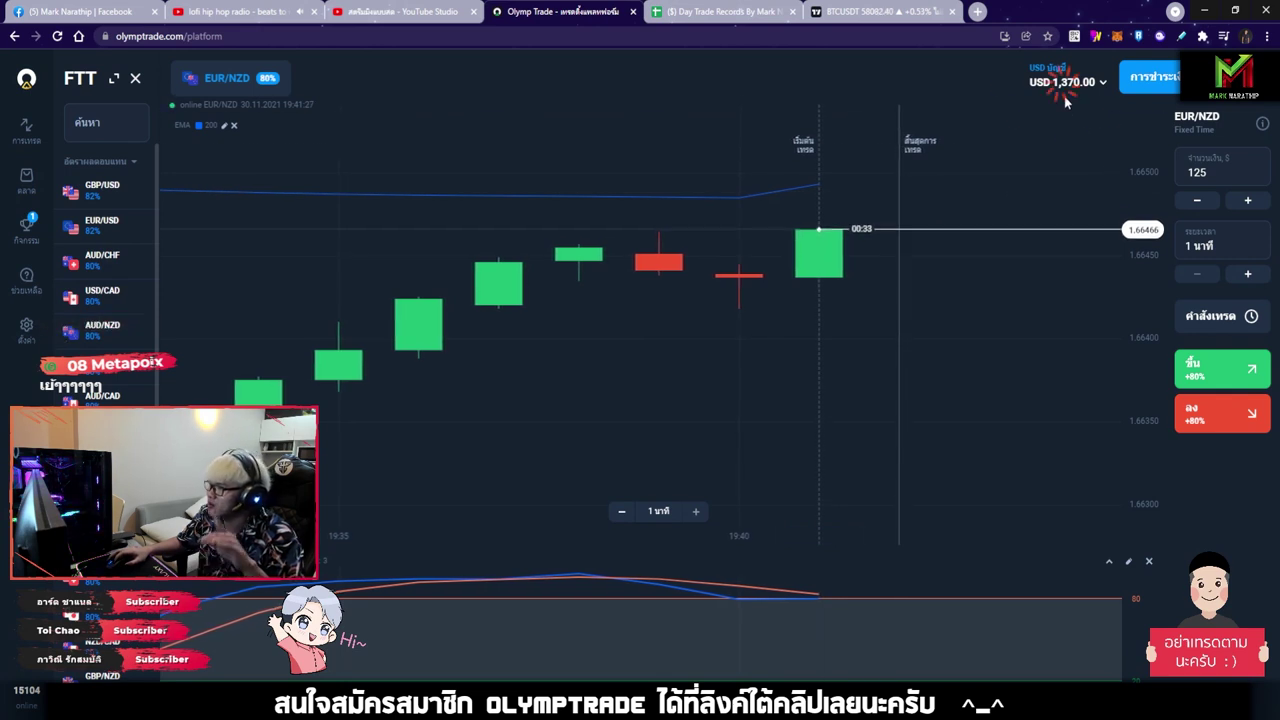
left_click(718, 12)
scroll(672, 338, "down", 3)
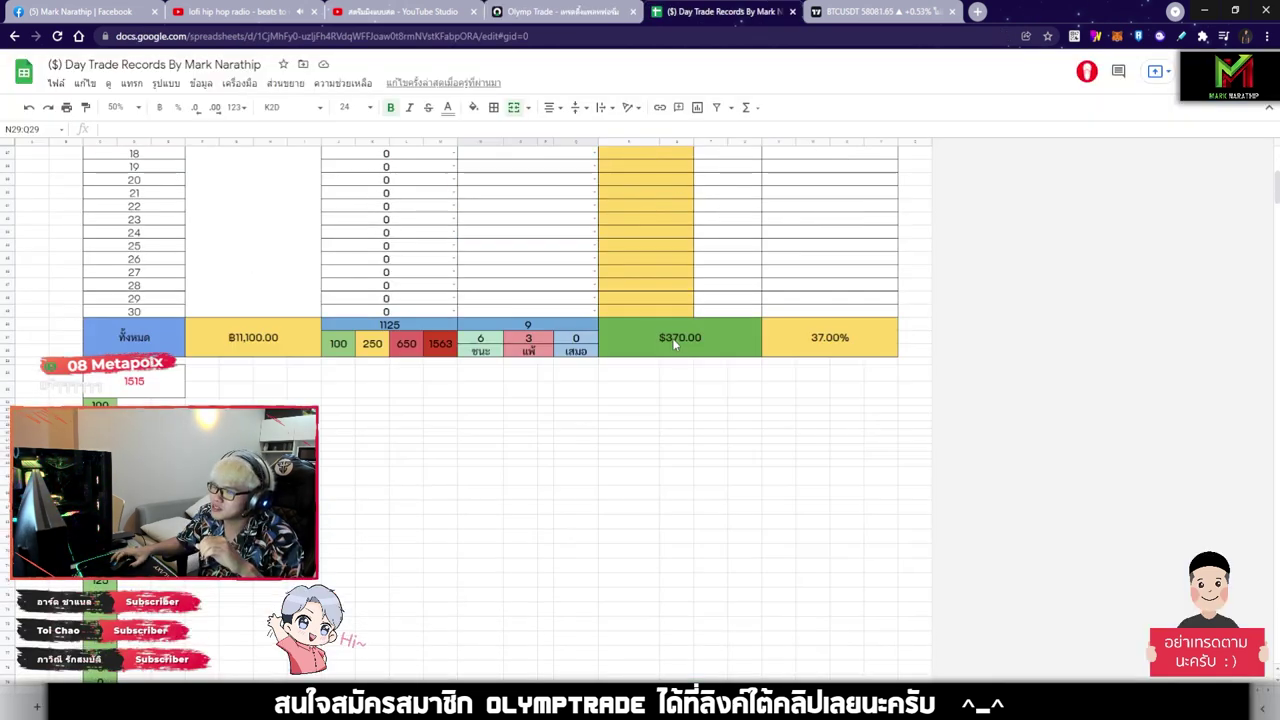
left_click(673, 340)
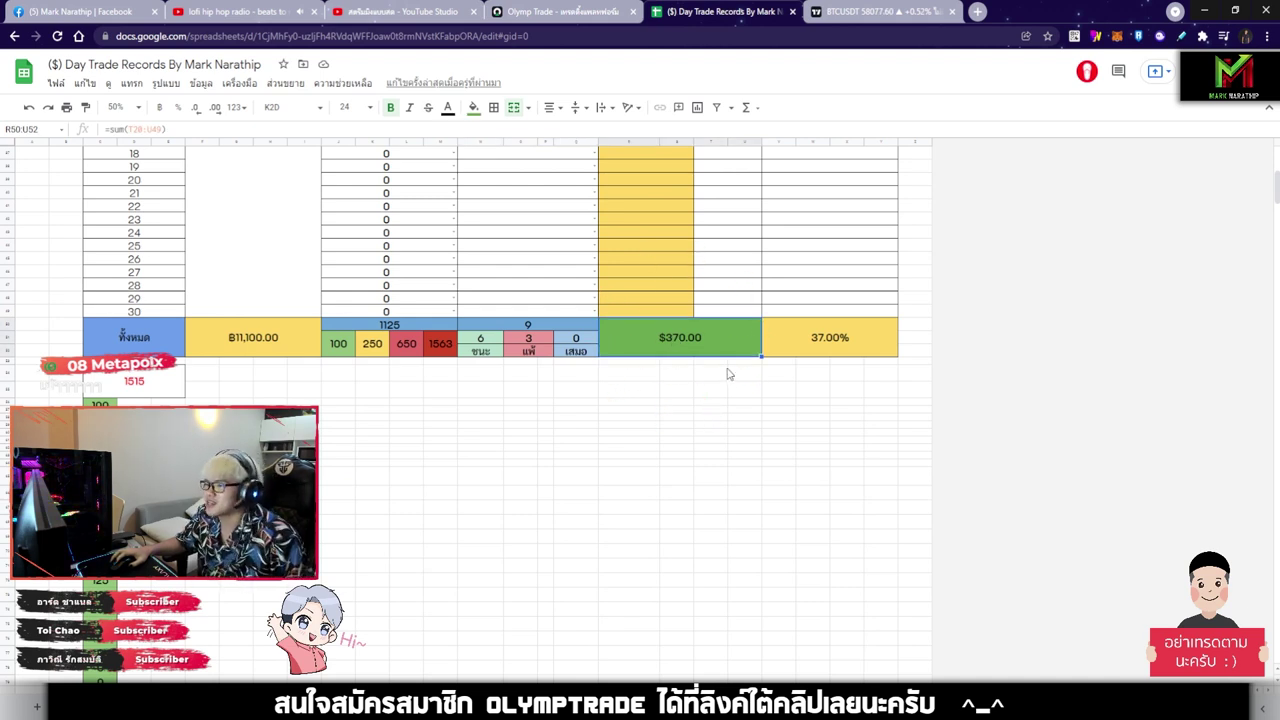
scroll(743, 388, "up", 5)
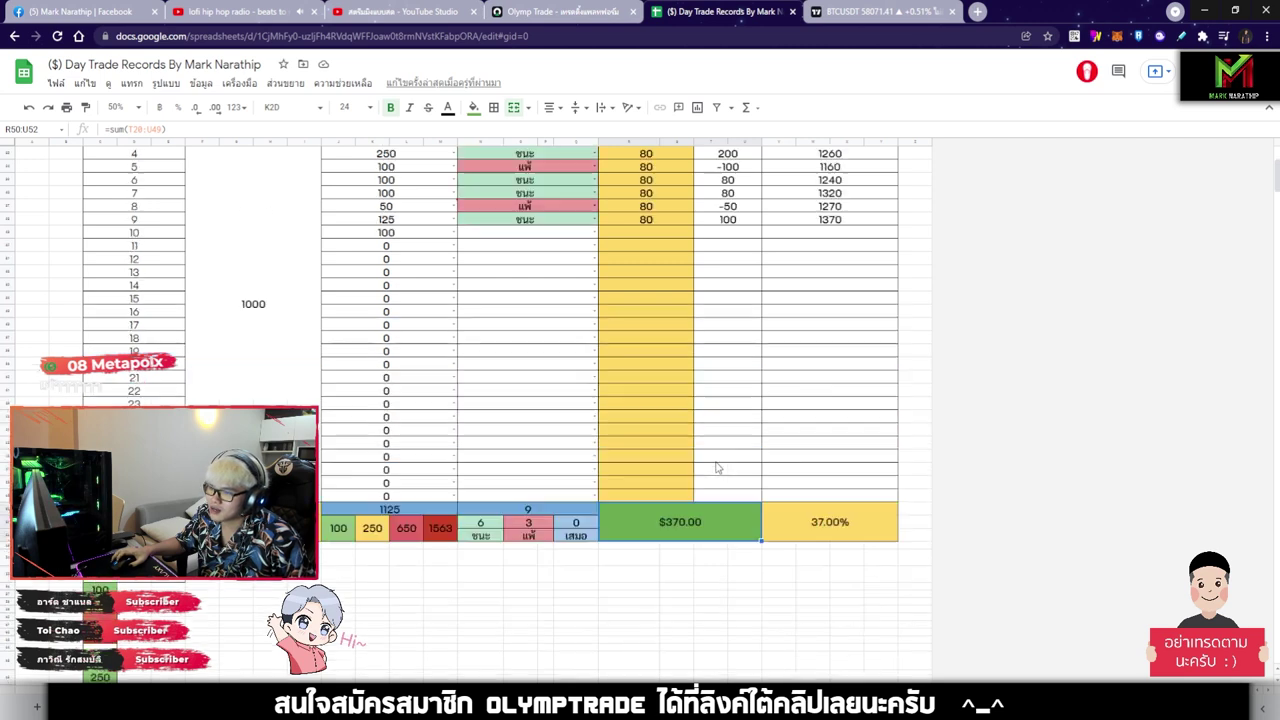
left_click(508, 324)
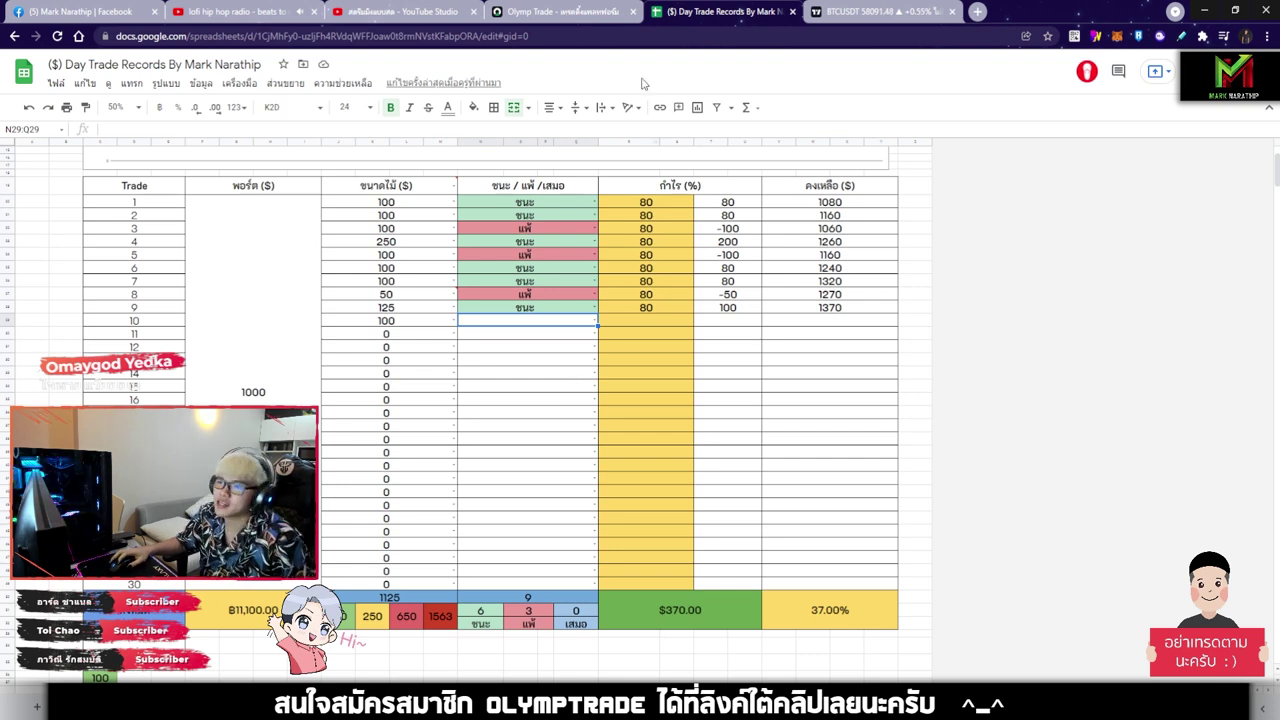
- Switch to Olymp Trade, study the AUD/CHF candles and place a 1-minute down trade of 100 USD
left_click(600, 14)
scroll(765, 294, "down", 5)
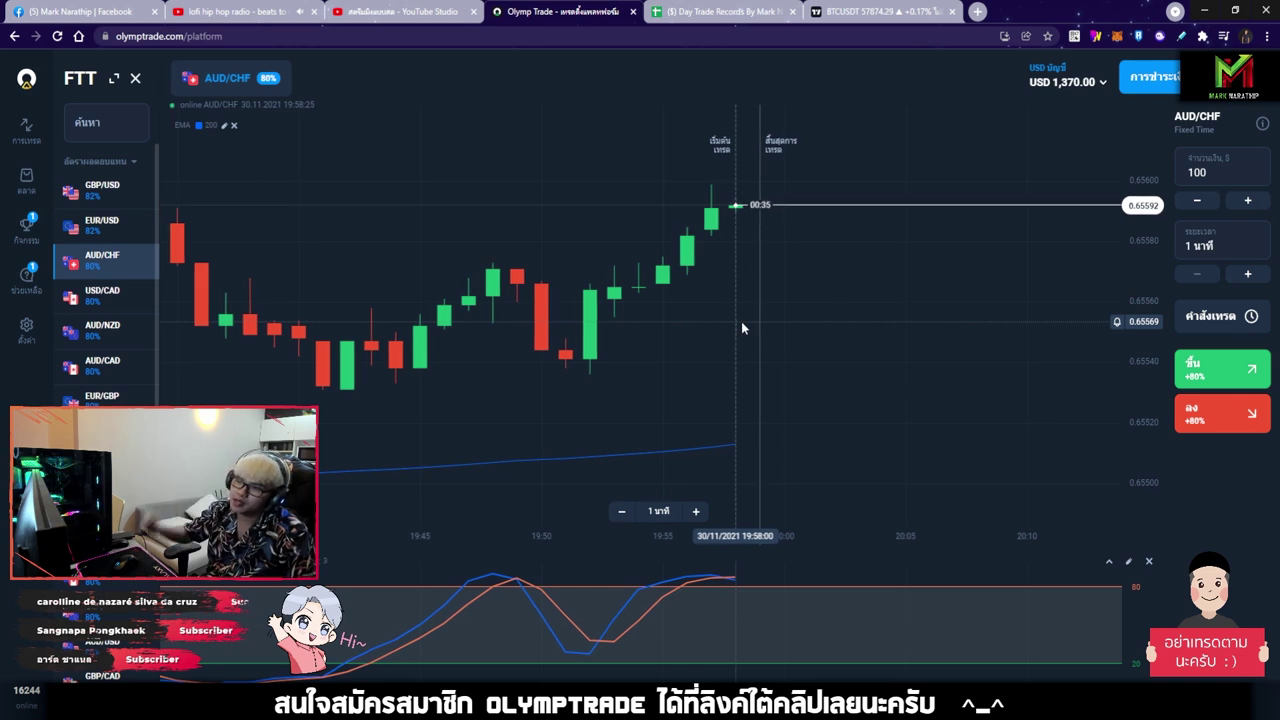
scroll(718, 285, "up", 2)
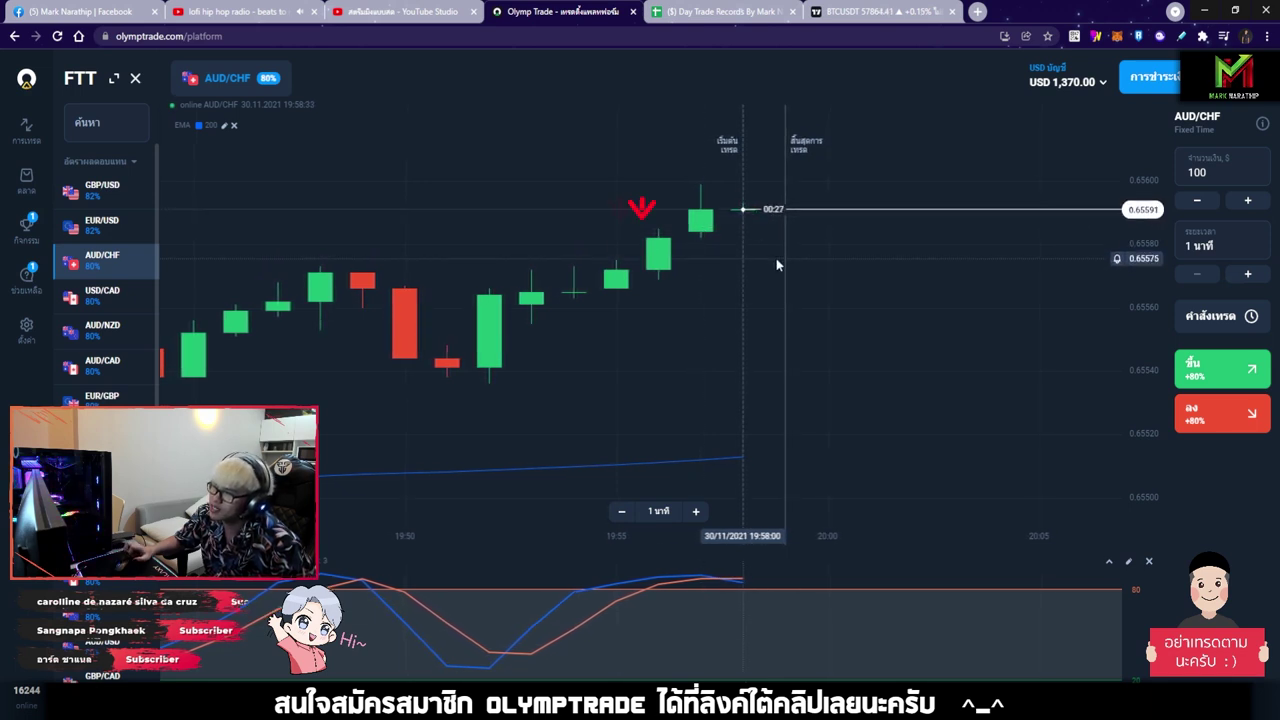
scroll(767, 258, "down", 5)
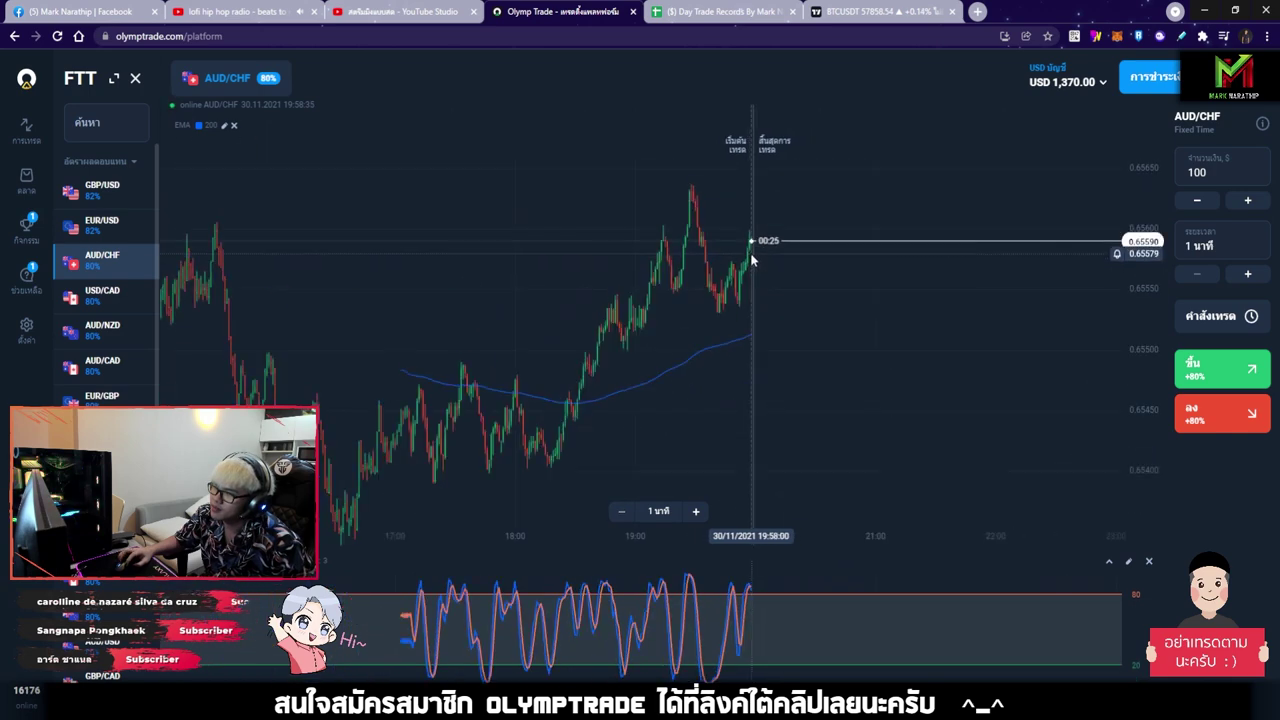
scroll(613, 244, "down", 3)
scroll(503, 273, "up", 5)
scroll(757, 264, "up", 6)
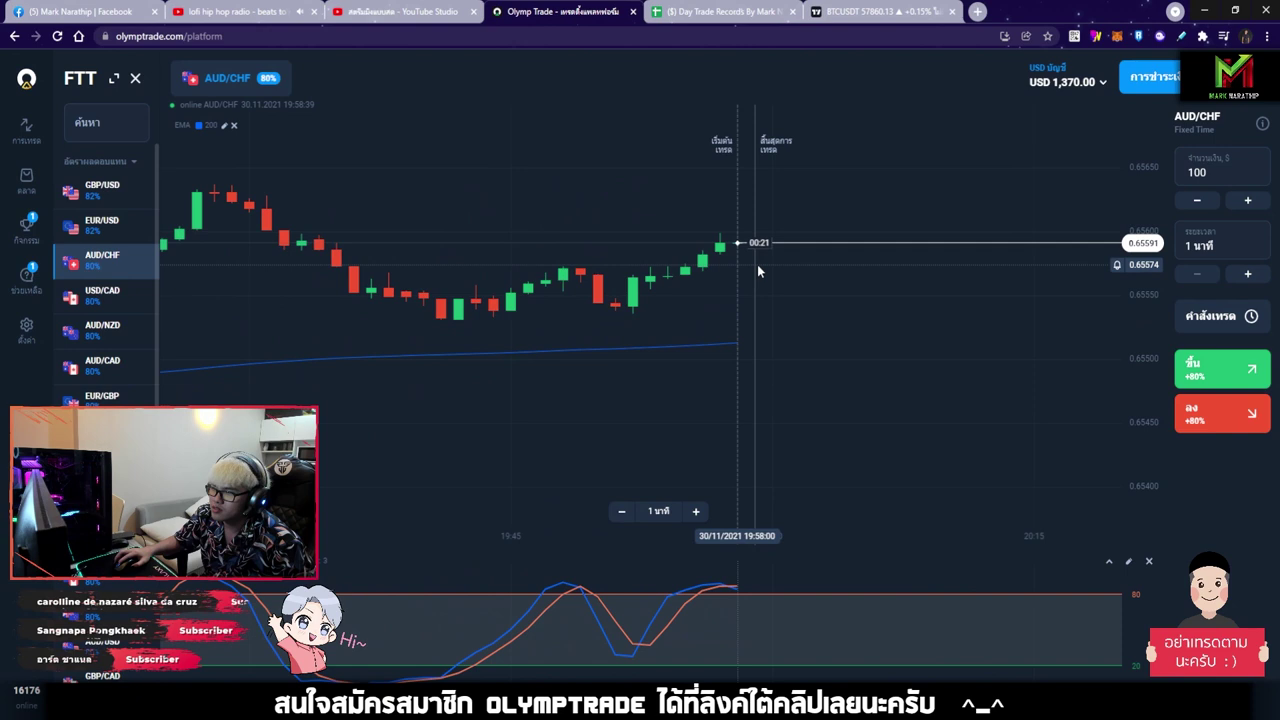
scroll(758, 262, "up", 2)
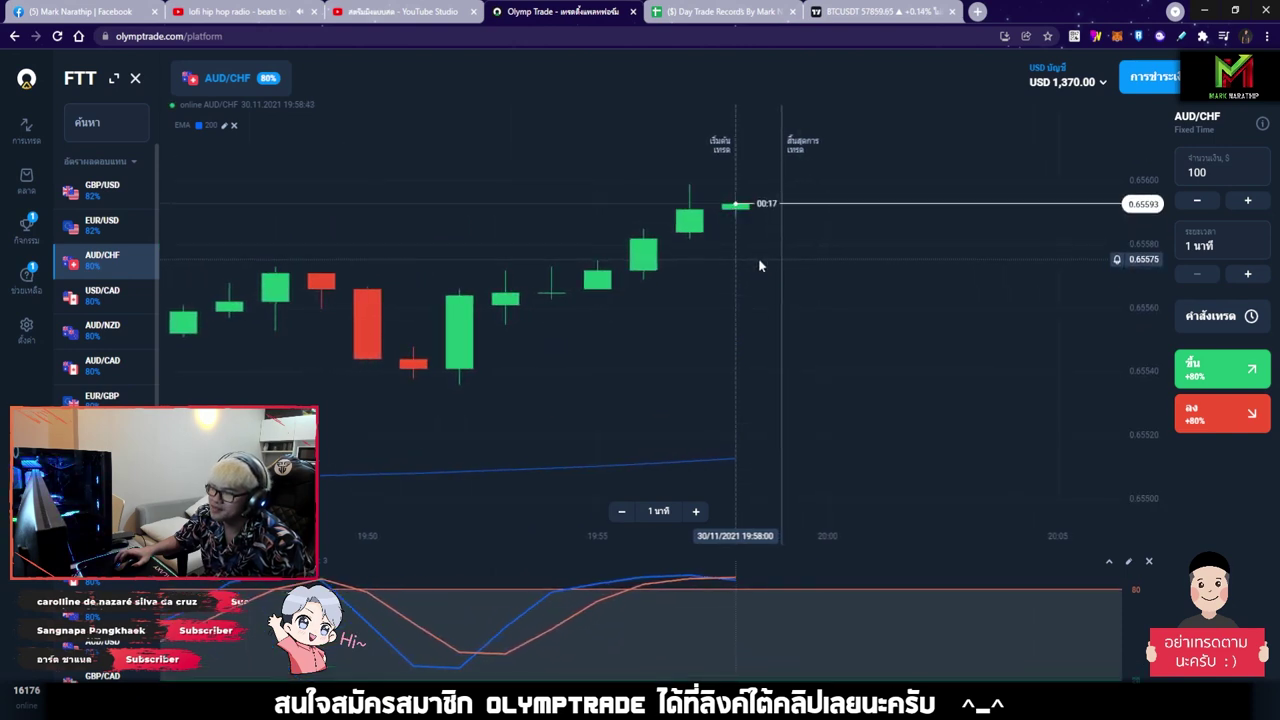
scroll(758, 258, "up", 2)
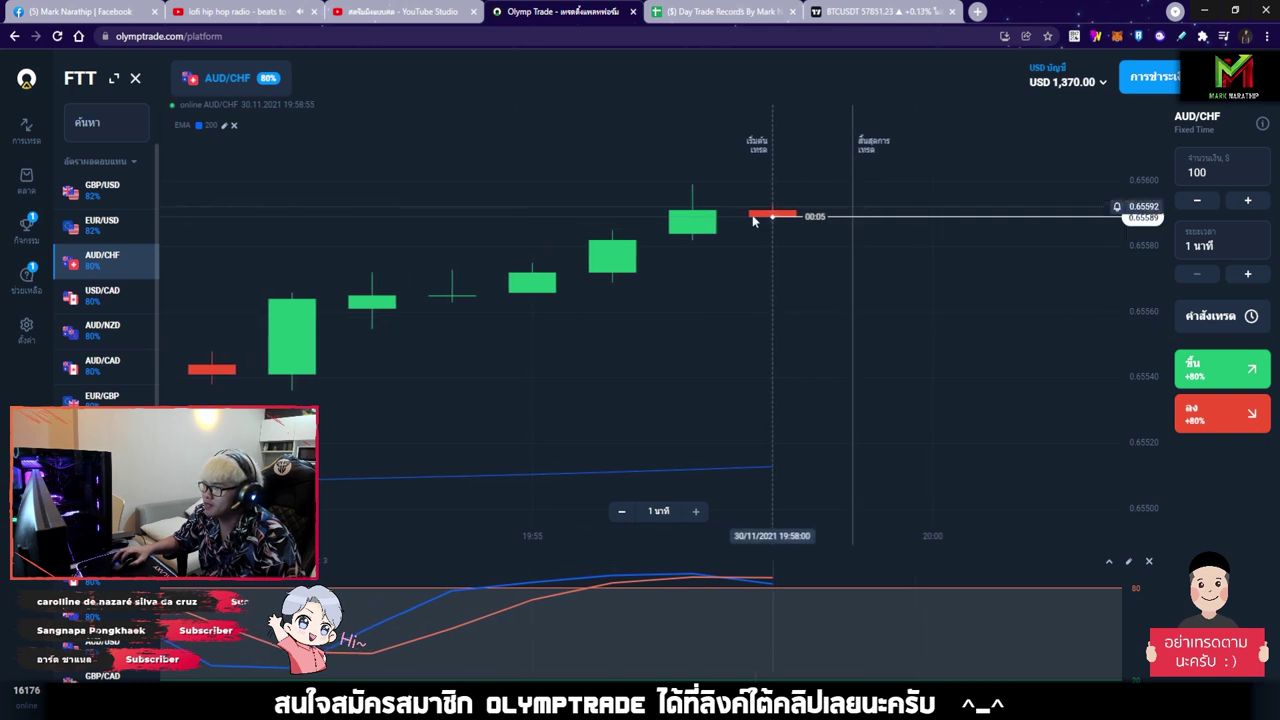
left_click(1219, 424)
- Draw a long downward arrow on the AUD/CHF chart from the high before the early drop to the recent peak
scroll(797, 346, "down", 2)
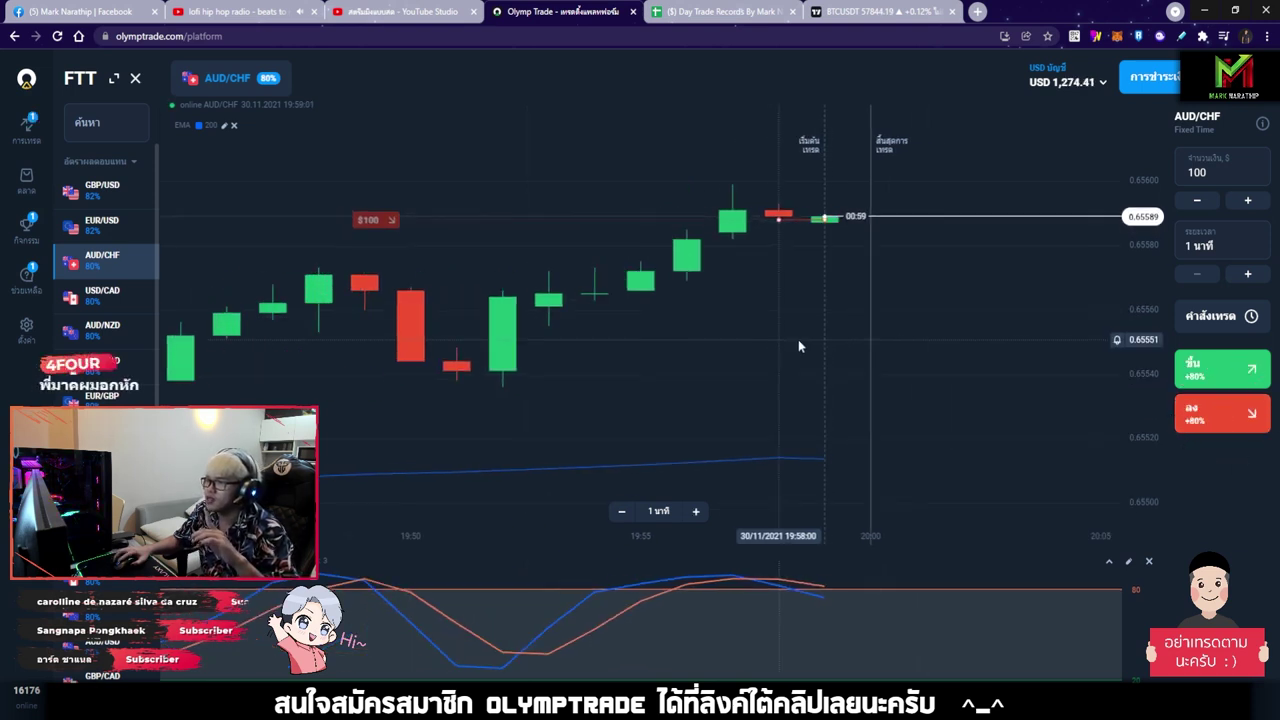
scroll(798, 346, "down", 10)
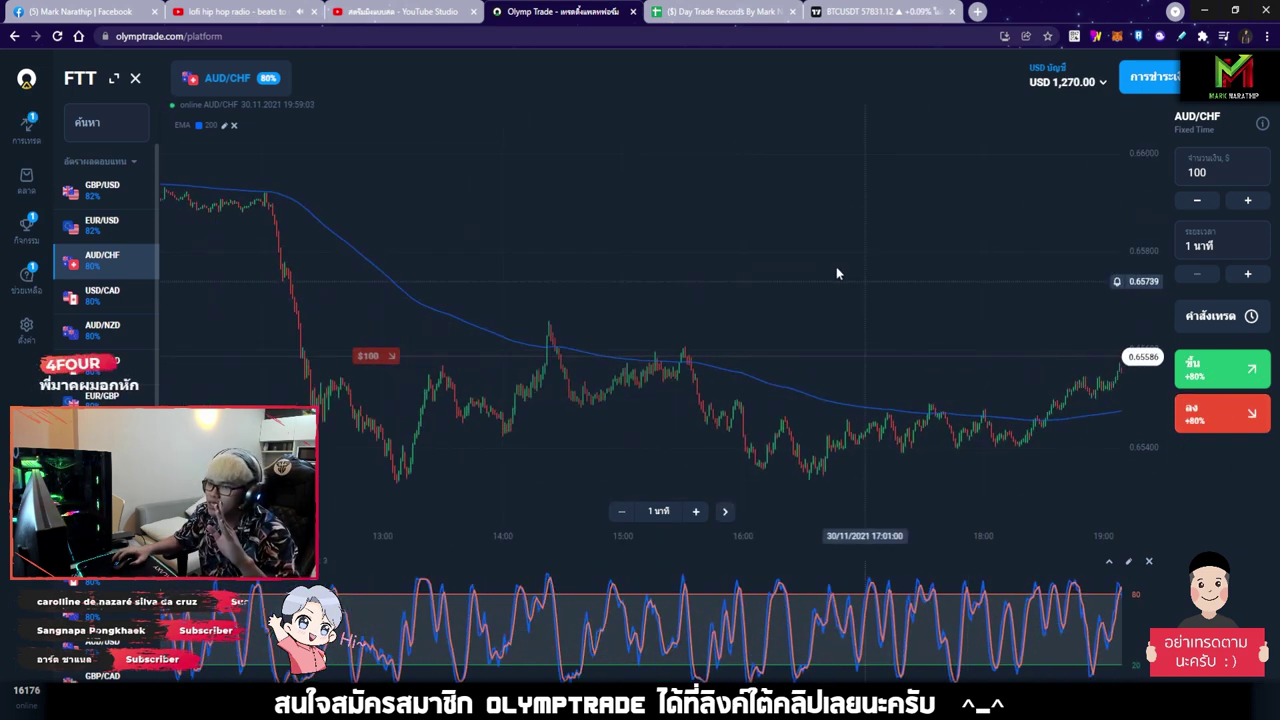
left_click(720, 11)
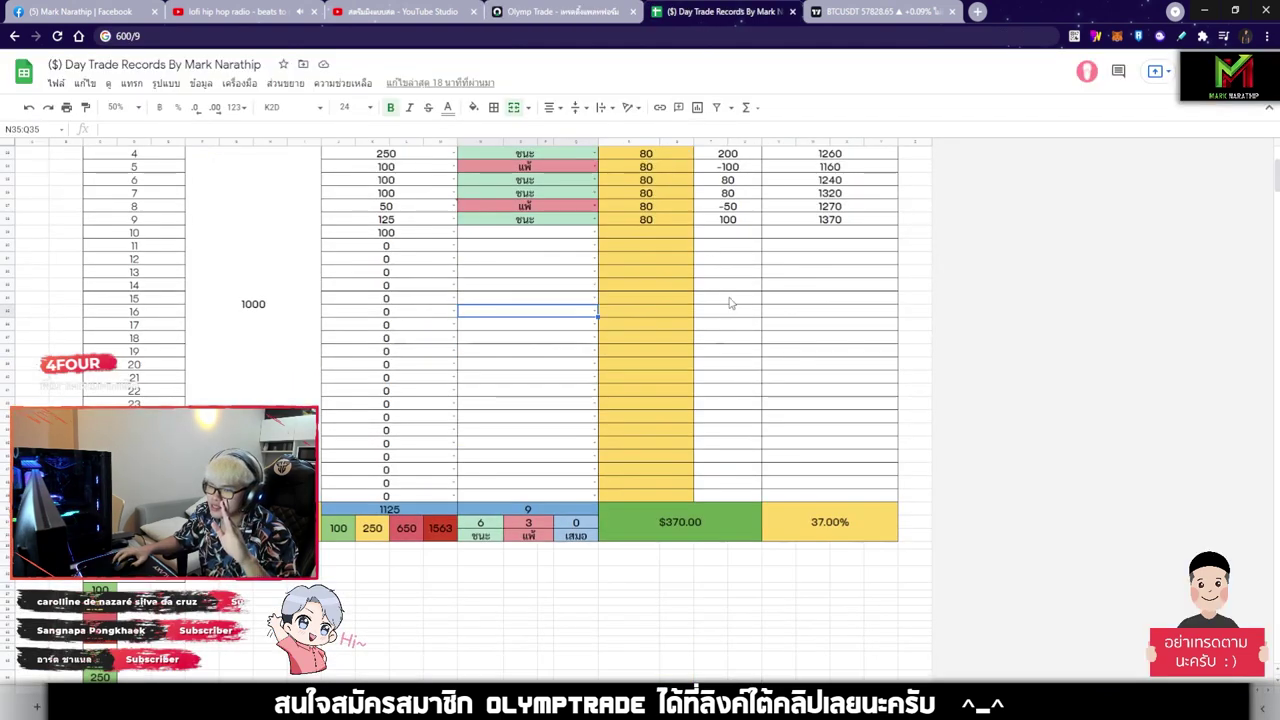
left_click(572, 12)
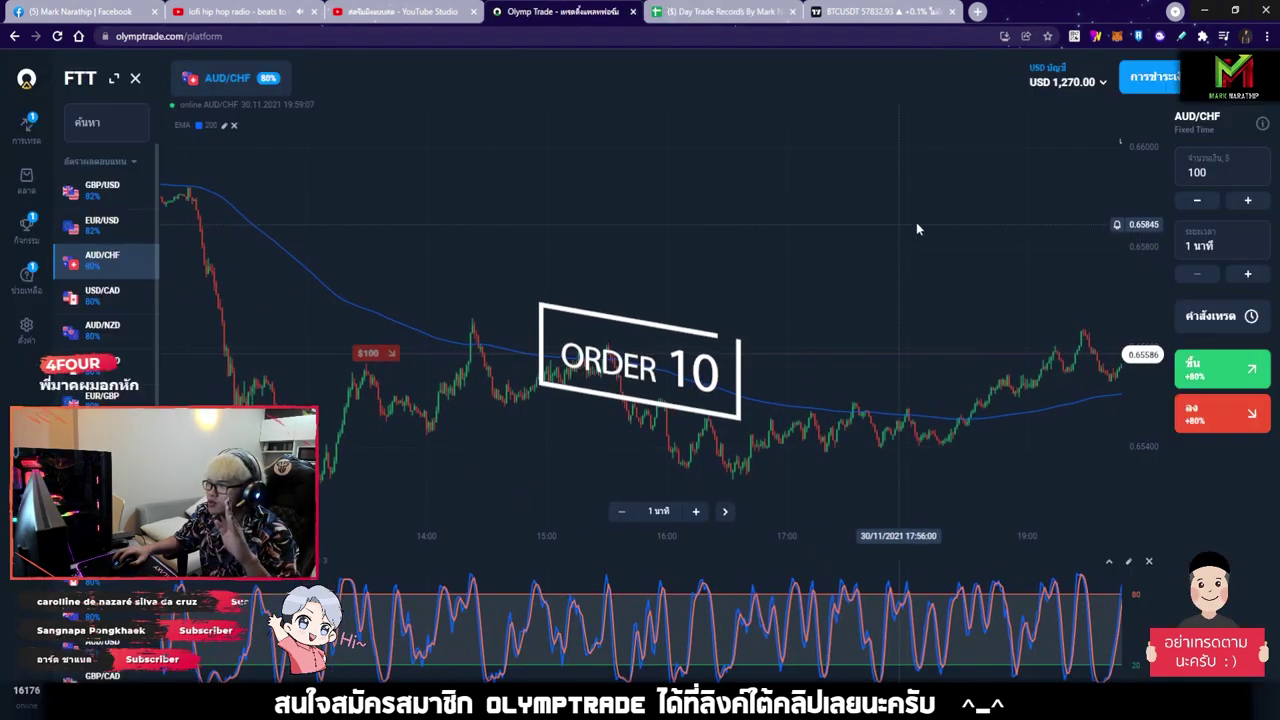
left_click(1106, 40)
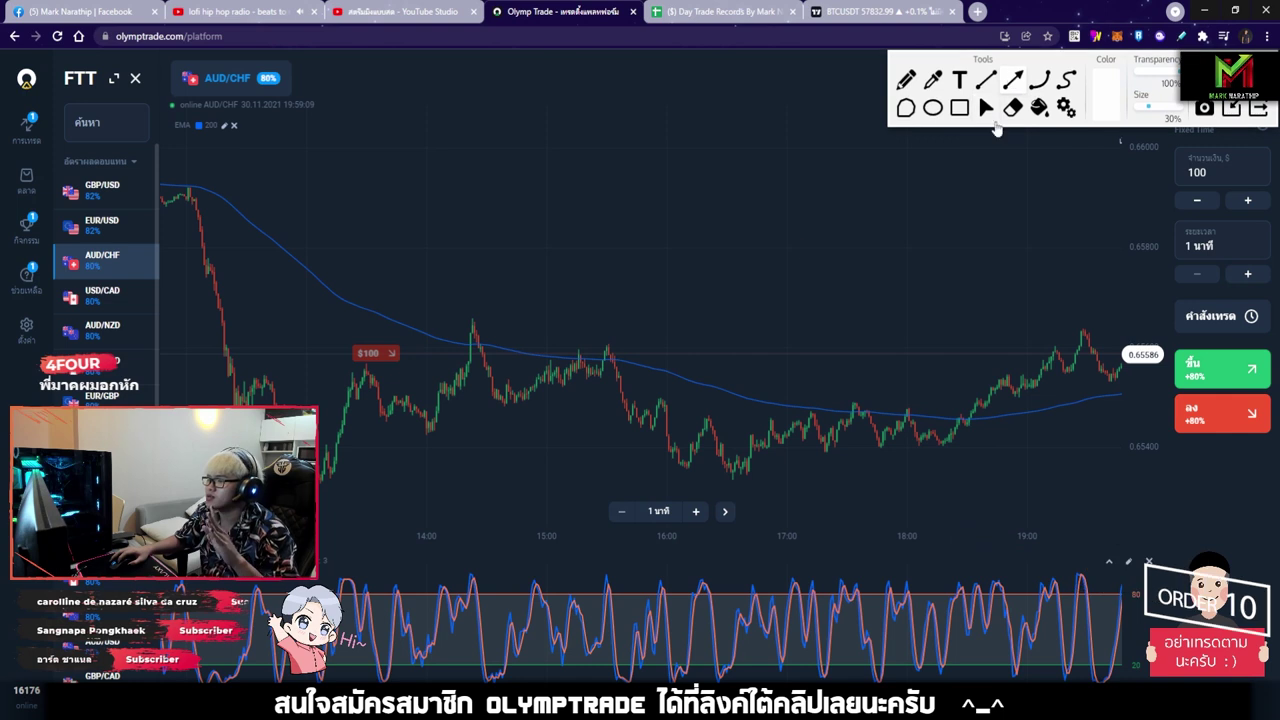
left_click_drag(192, 173, 1090, 336)
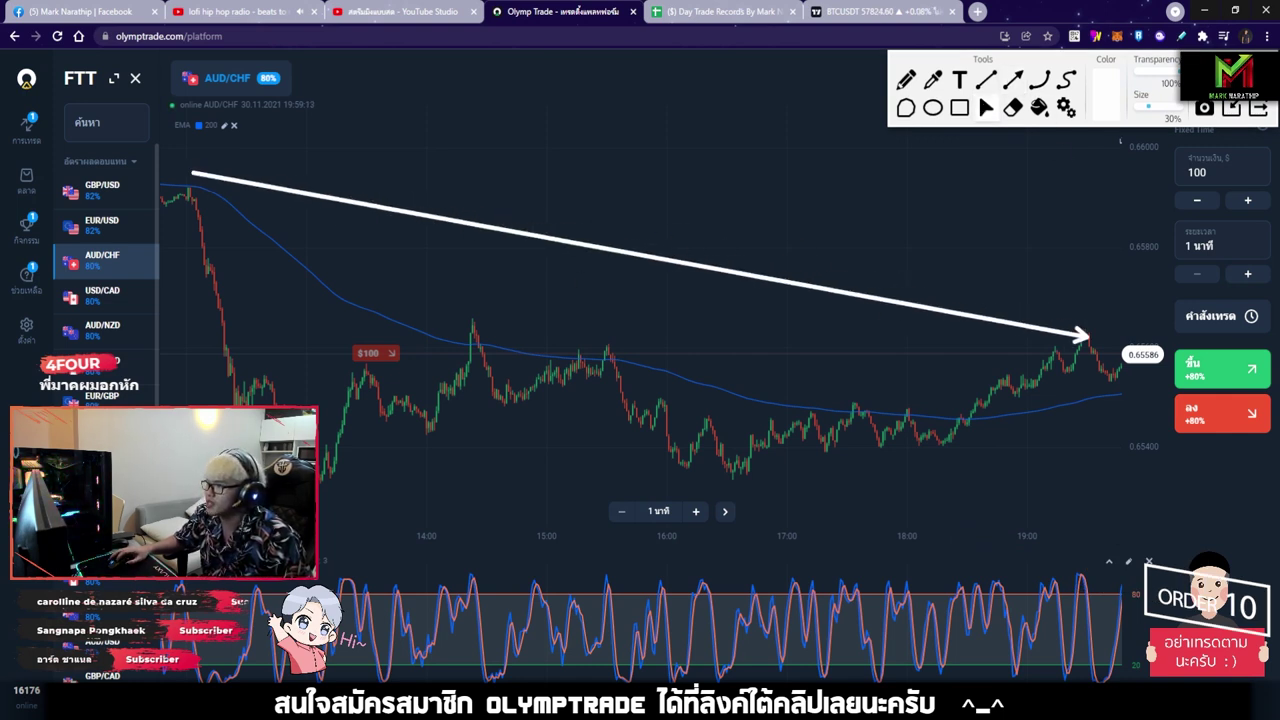
- Draw an upward arrow along the latest AUD/CHF rally and four downward arrows beside its peak and current price
scroll(797, 282, "up", 10)
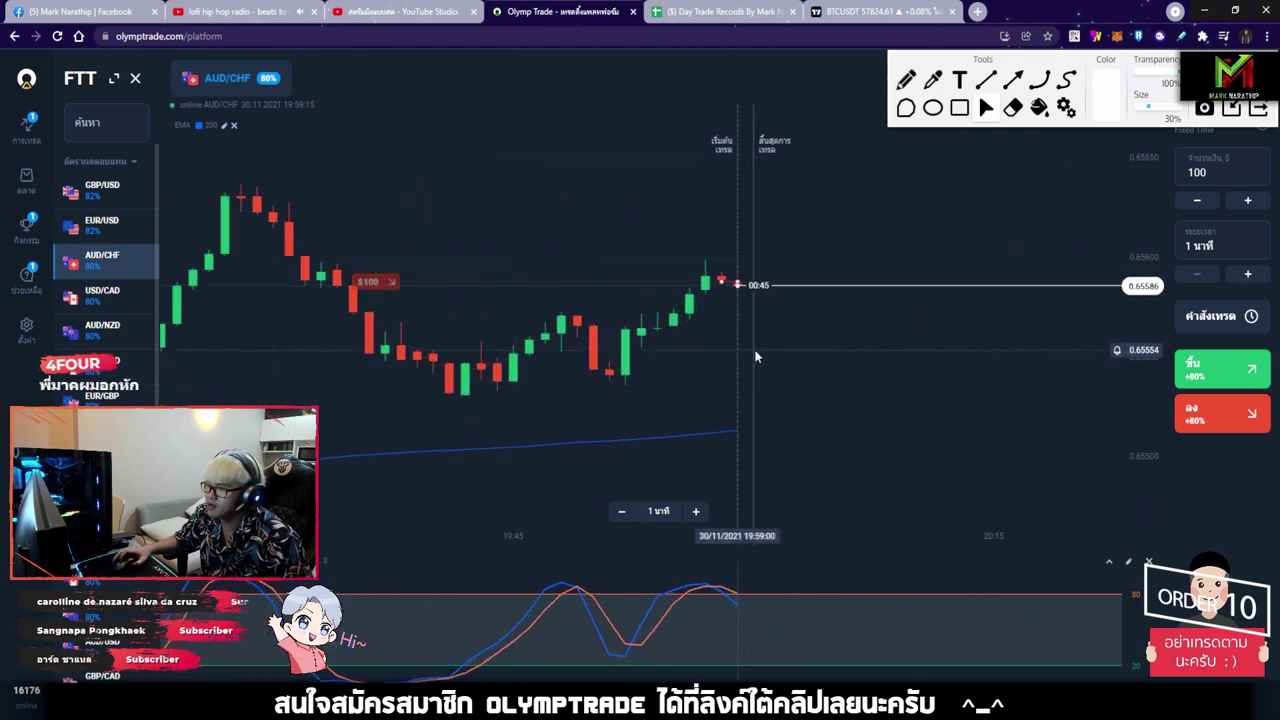
scroll(754, 348, "up", 3)
left_click(1013, 80)
left_click_drag(716, 128, 938, 272)
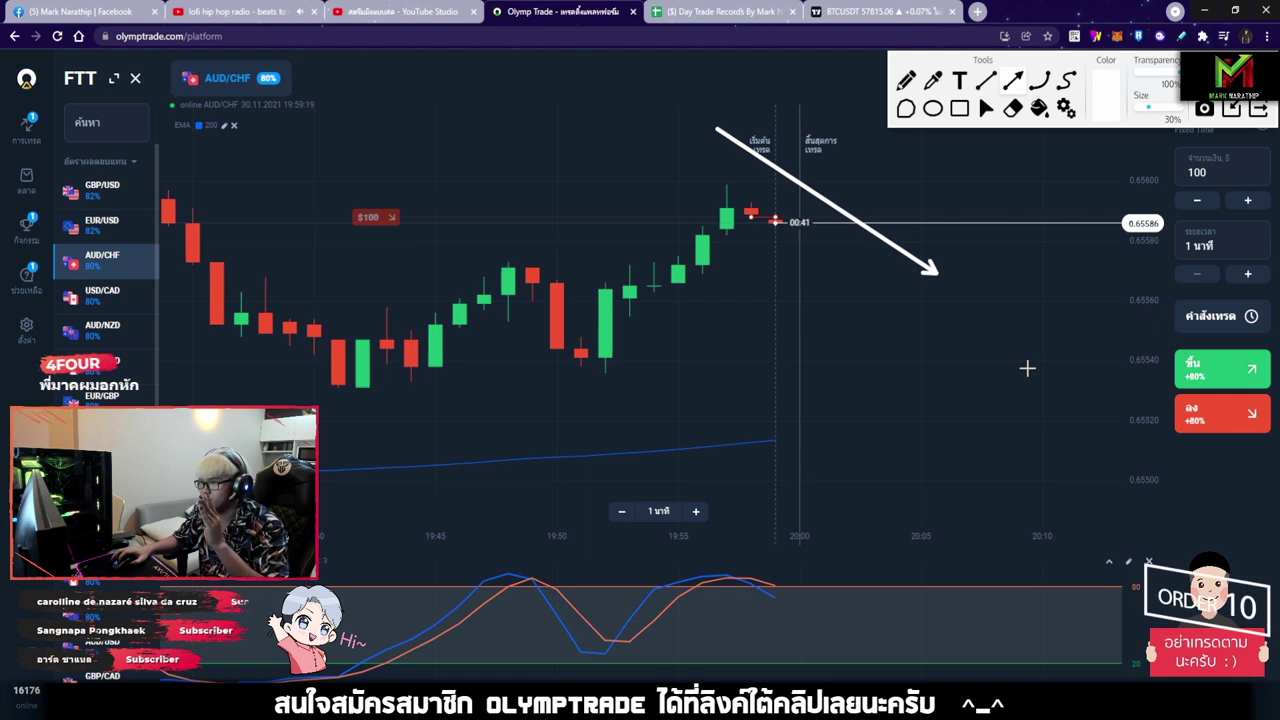
left_click_drag(570, 358, 725, 202)
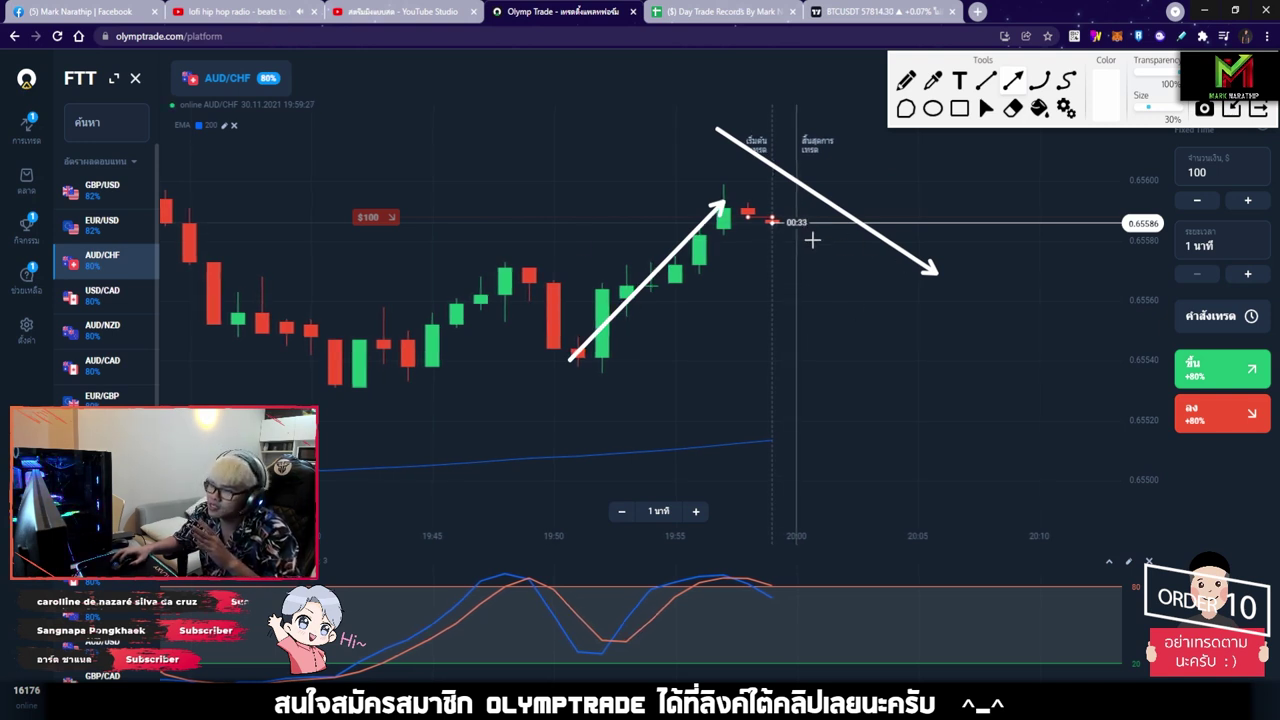
left_click_drag(806, 236, 936, 330)
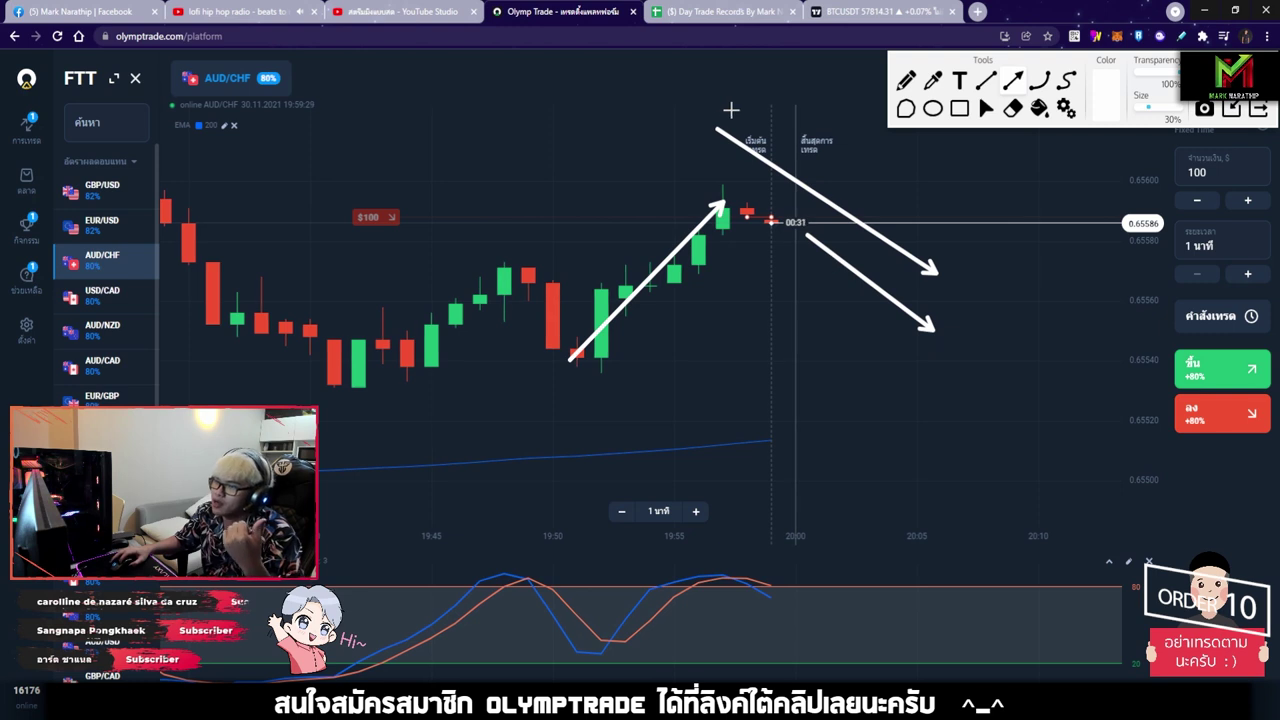
left_click_drag(722, 108, 946, 265)
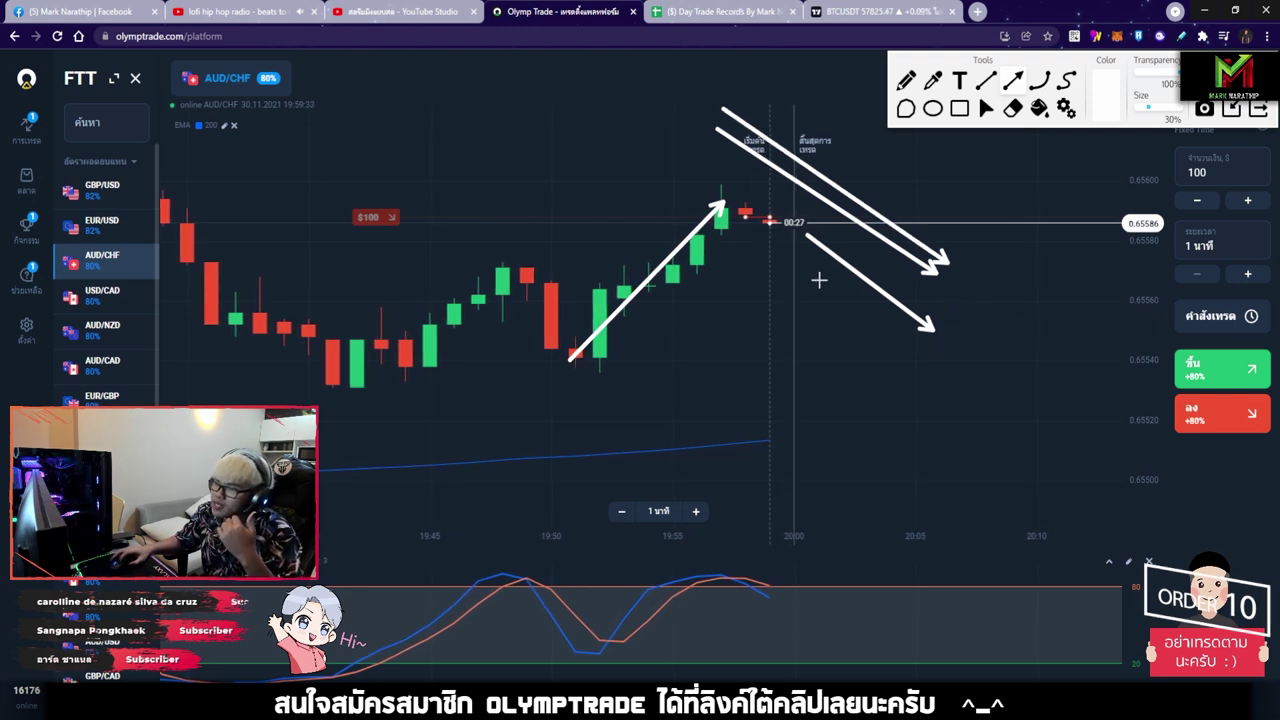
left_click_drag(788, 248, 910, 365)
- Add downward arrows over the oscillator lines, toward the rally's peak and below the current AUD/CHF price
left_click_drag(736, 536, 866, 604)
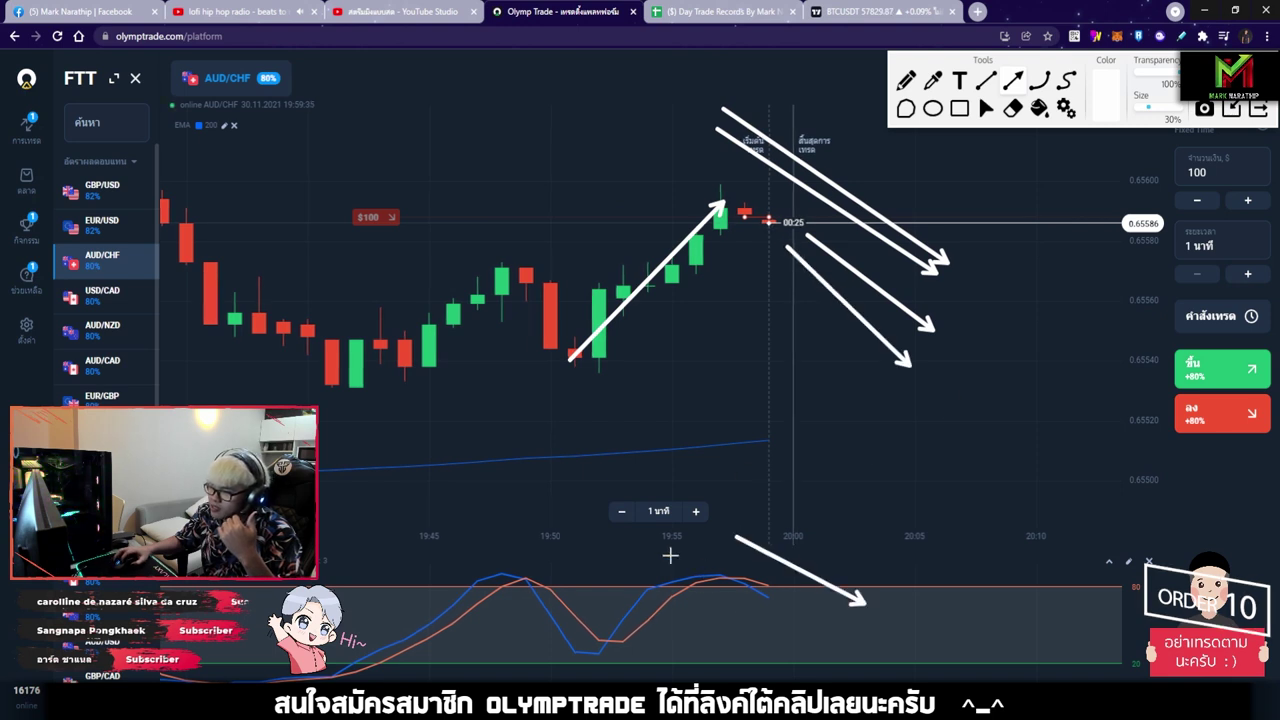
left_click_drag(670, 555, 786, 642)
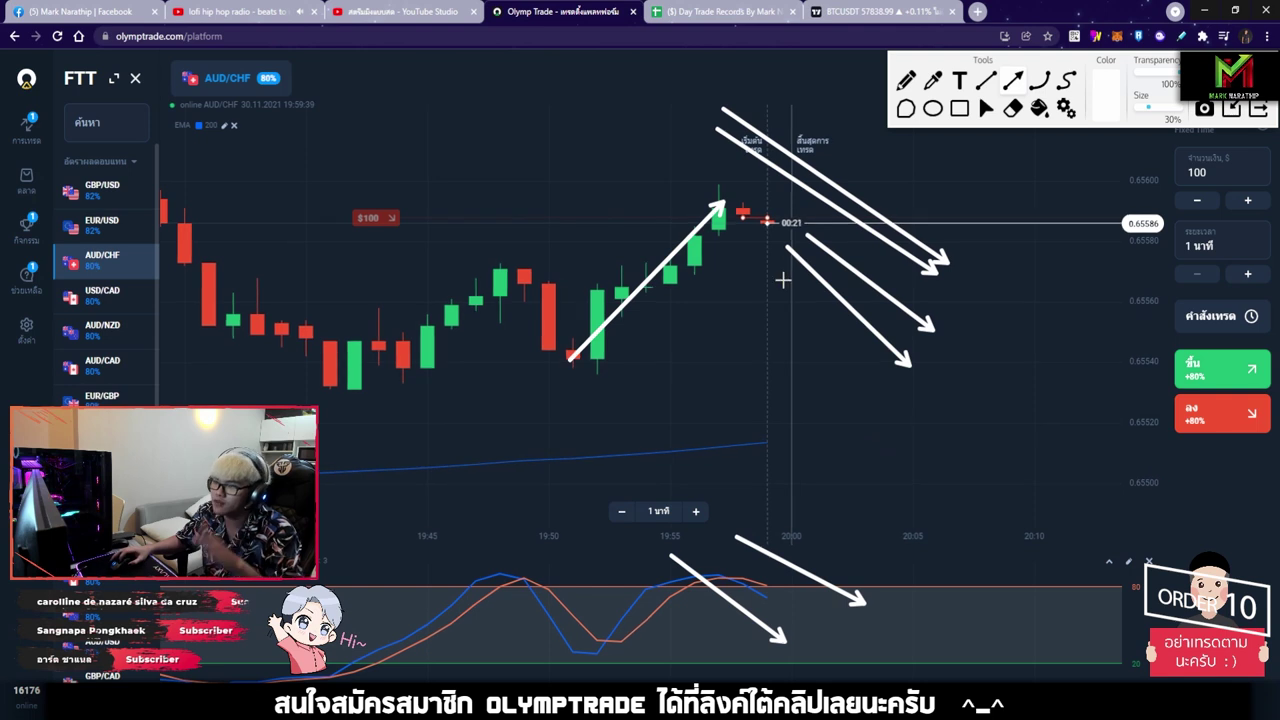
left_click_drag(633, 96, 697, 157)
left_click_drag(608, 119, 680, 174)
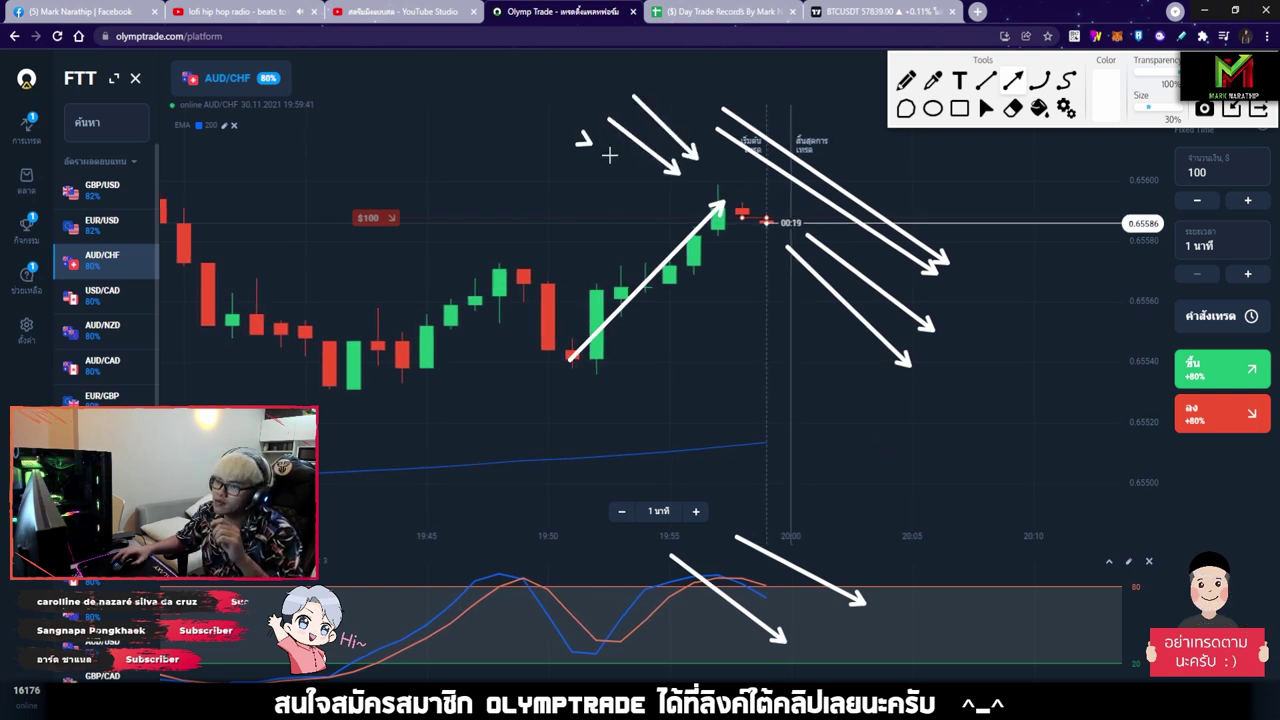
left_click_drag(588, 142, 659, 188)
left_click_drag(570, 164, 674, 220)
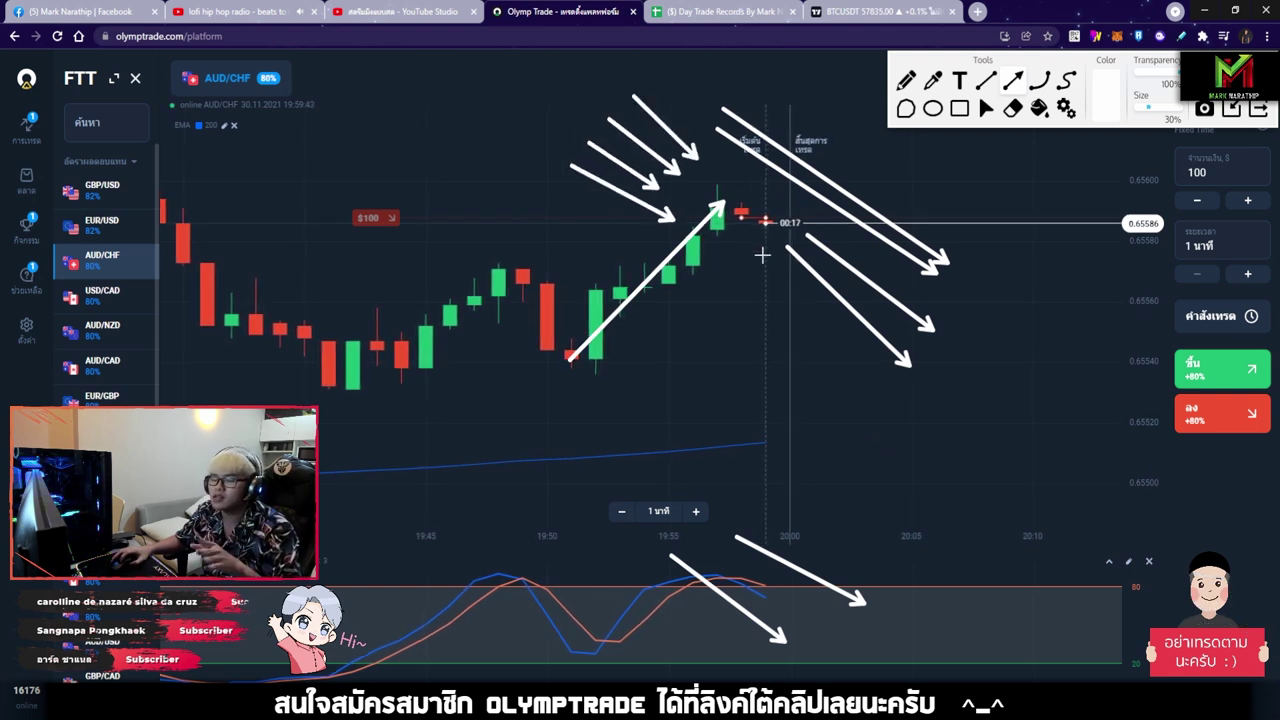
left_click_drag(772, 249, 860, 337)
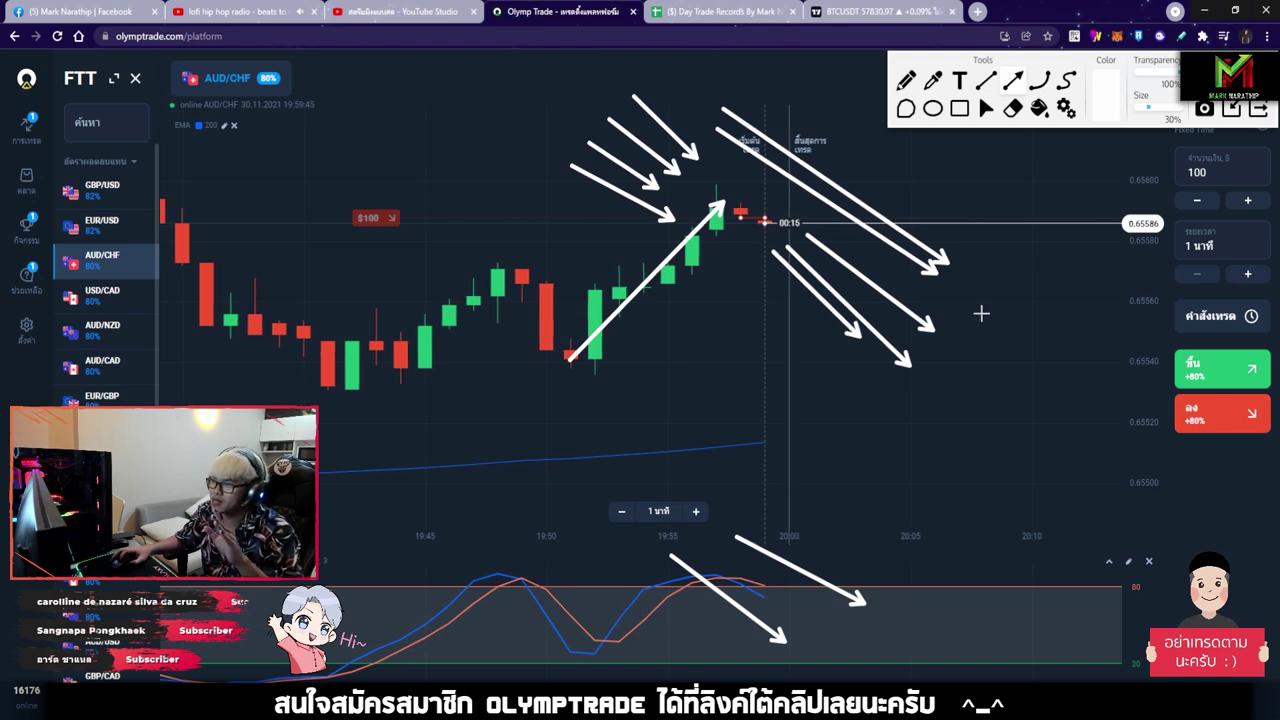
- Clear all annotations from the AUD/CHF chart and check the latest candle of the running 100 USD trade
left_click(987, 113)
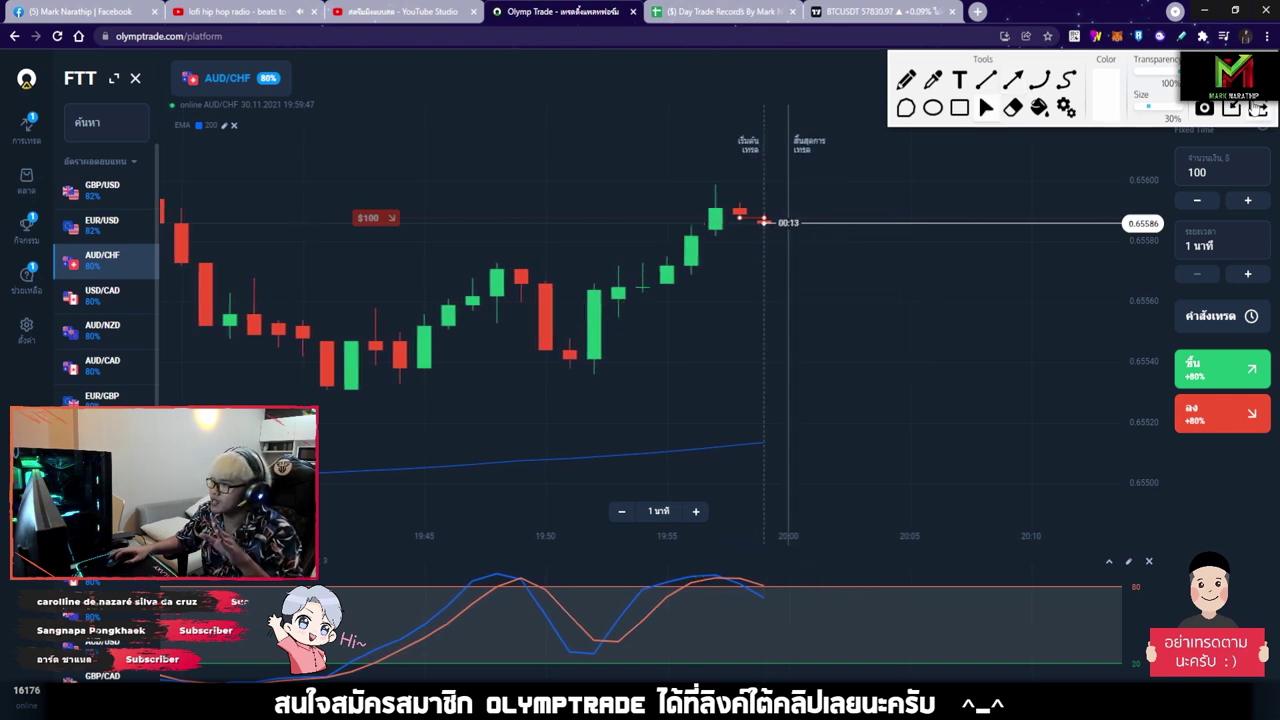
scroll(790, 328, "up", 2)
scroll(788, 325, "up", 2)
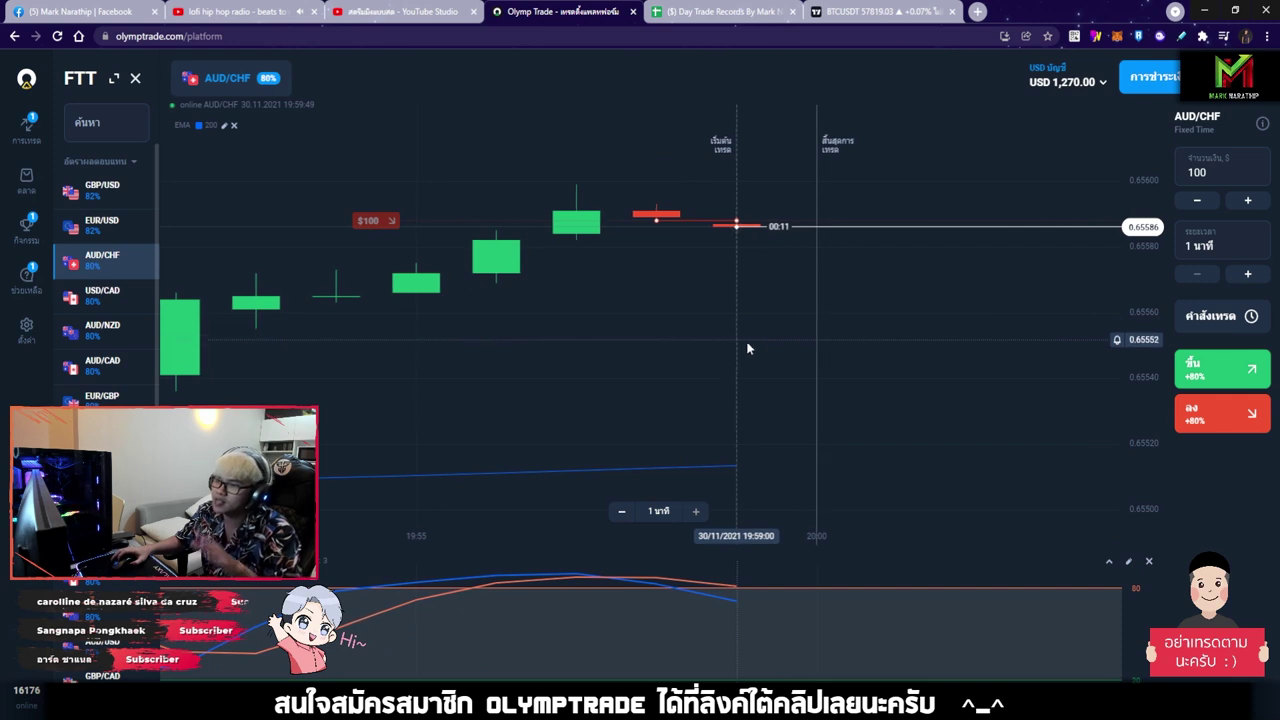